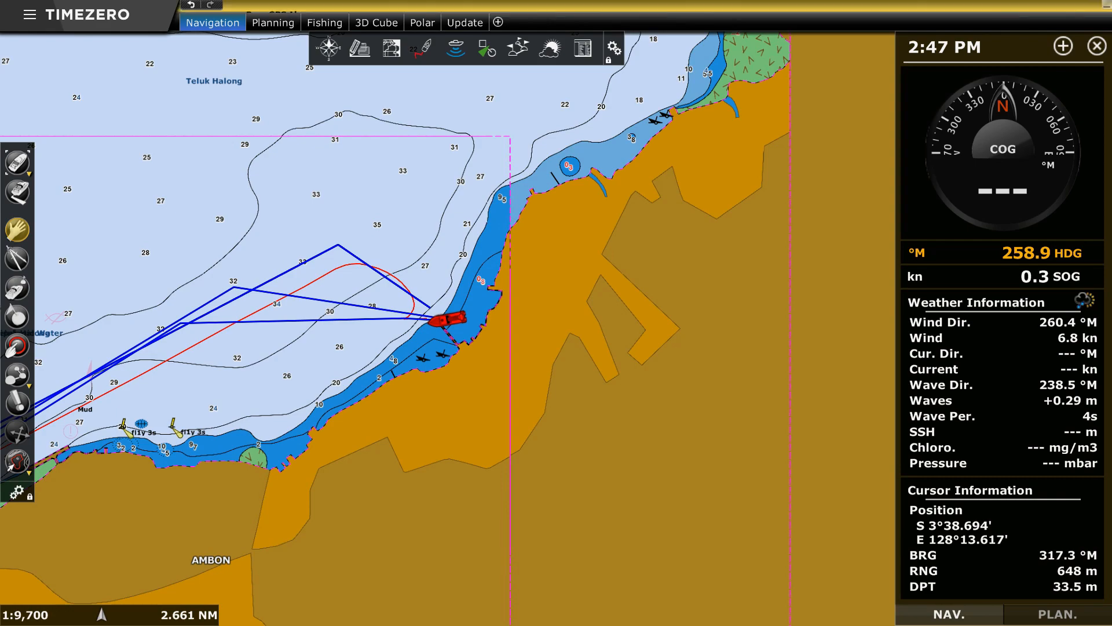
# Step: Move the chart view away from the own vessel and recentre the chart on it
pyautogui.scroll(-4, 271, 273)
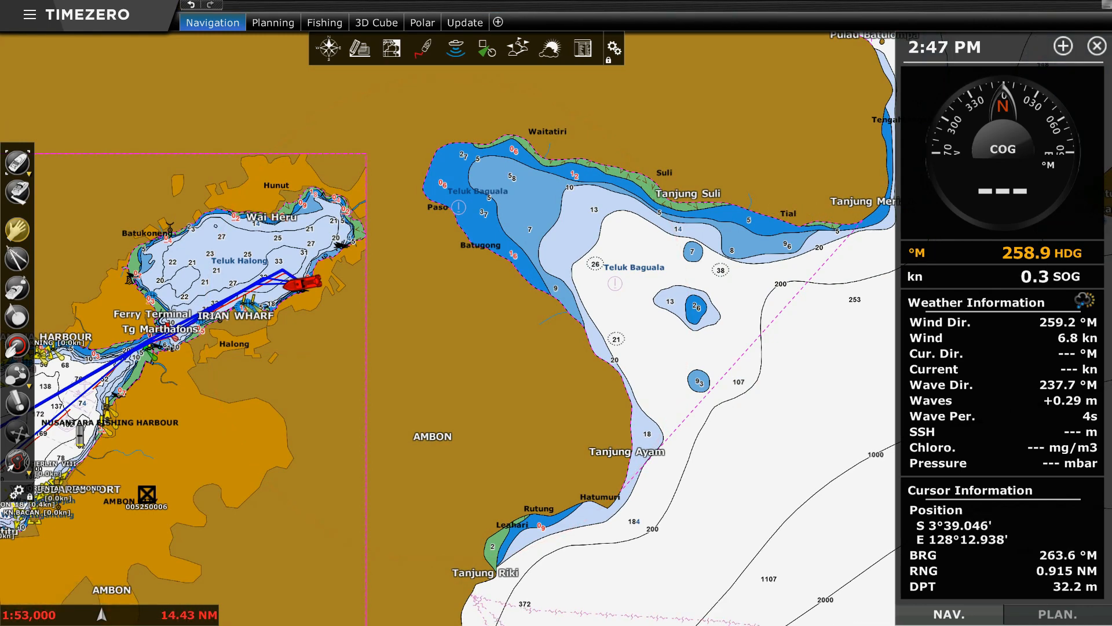
pyautogui.moveTo(299, 328); pyautogui.dragTo(502, 361)
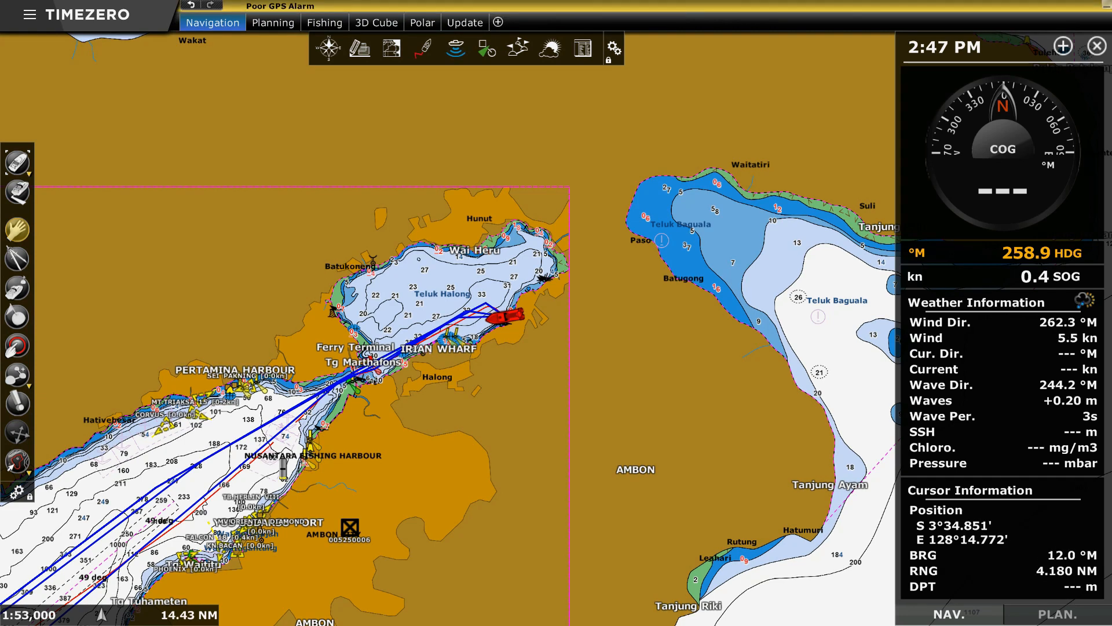
pyautogui.moveTo(573, 3)
pyautogui.click(660, 7)
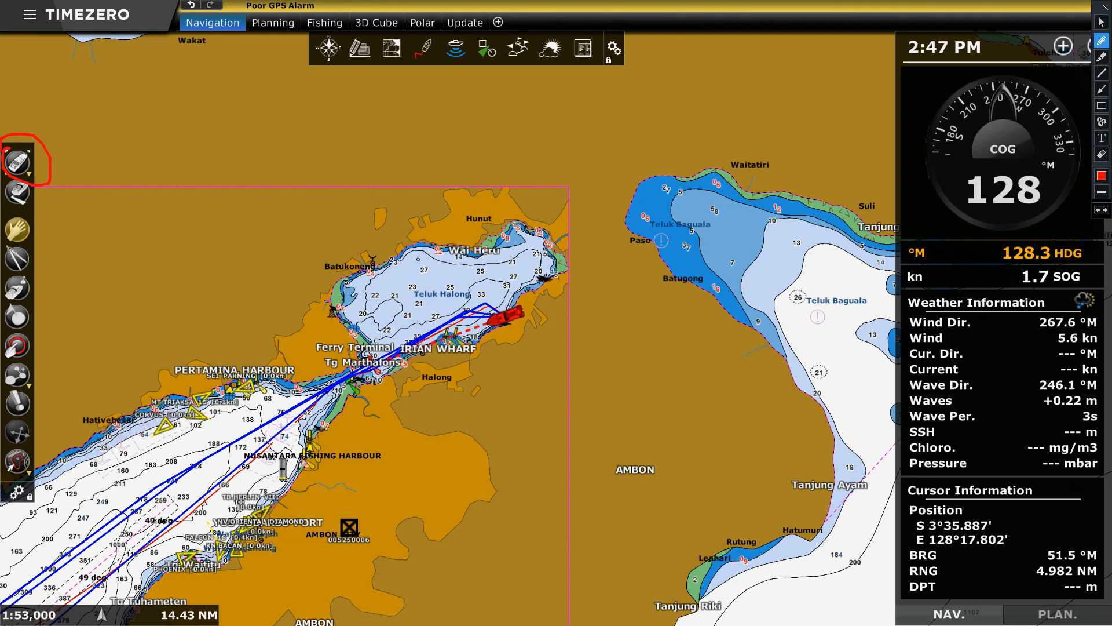
pyautogui.click(1105, 7)
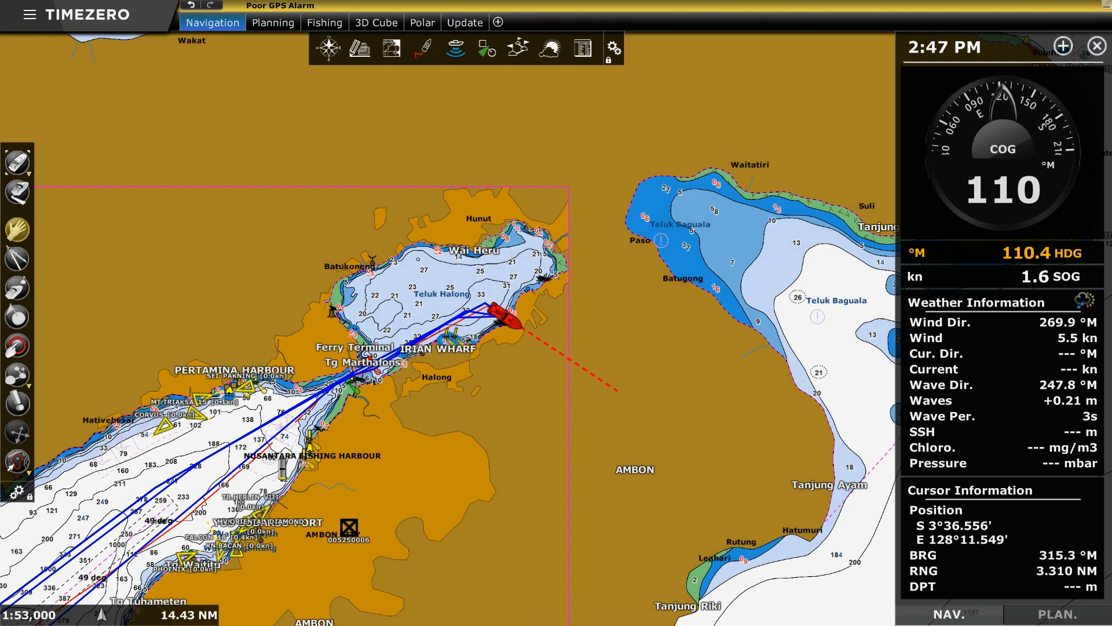
pyautogui.moveTo(187, 263); pyautogui.dragTo(656, 147)
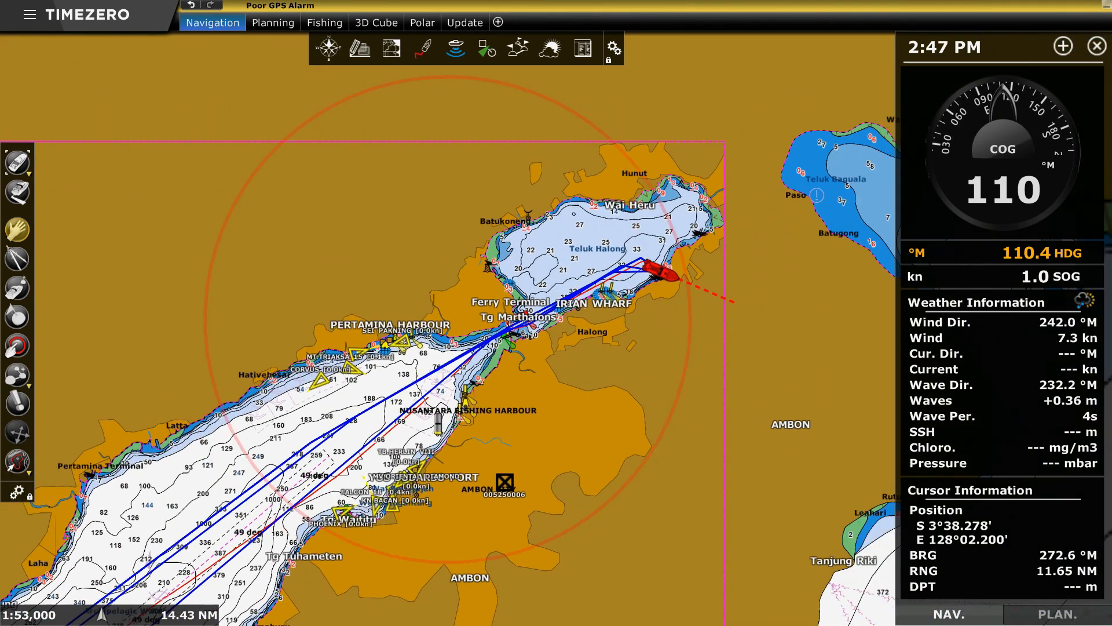
pyautogui.click(17, 163)
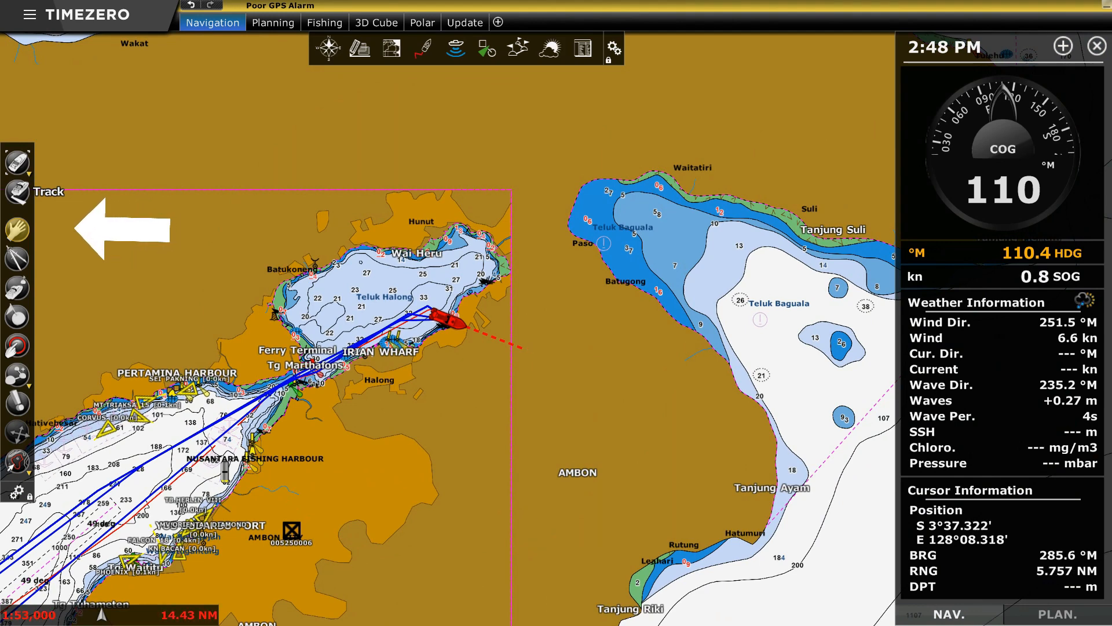
# Step: Examine the chart around the vessel and Ambon at wider and closer scales
pyautogui.moveTo(329, 344); pyautogui.dragTo(402, 345)
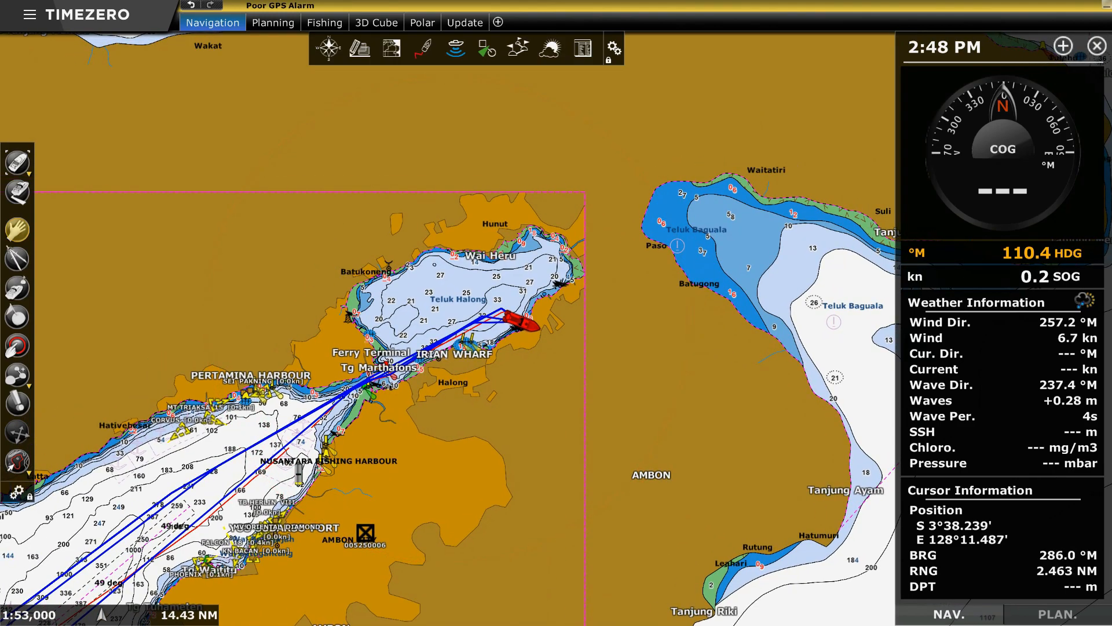
pyautogui.moveTo(475, 337); pyautogui.dragTo(486, 379)
pyautogui.scroll(-4, 484, 368)
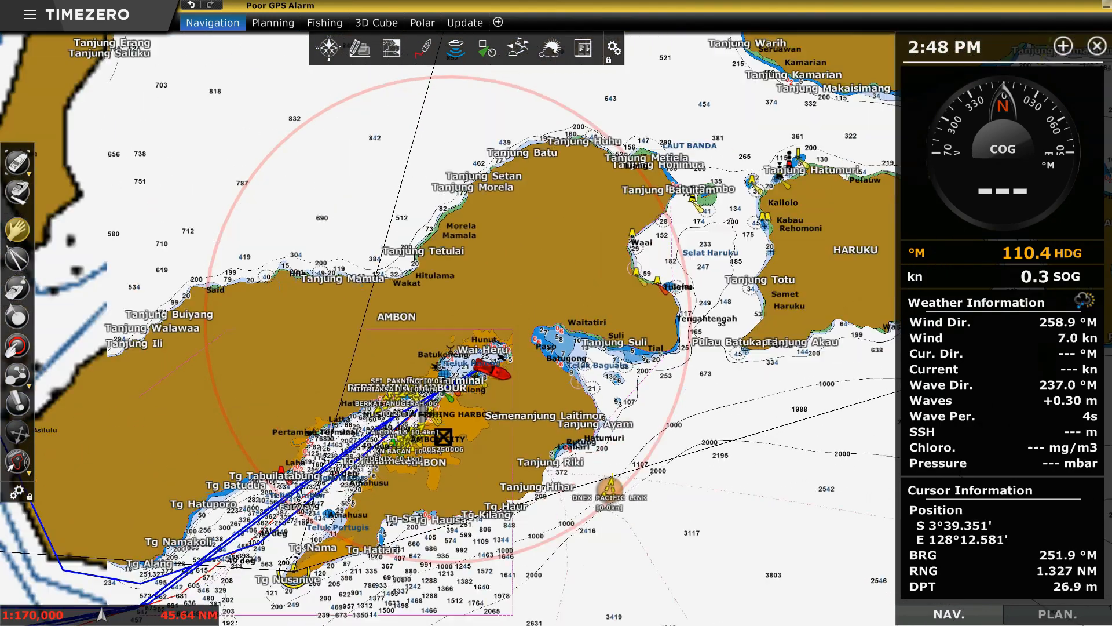
pyautogui.scroll(-3, 483, 368)
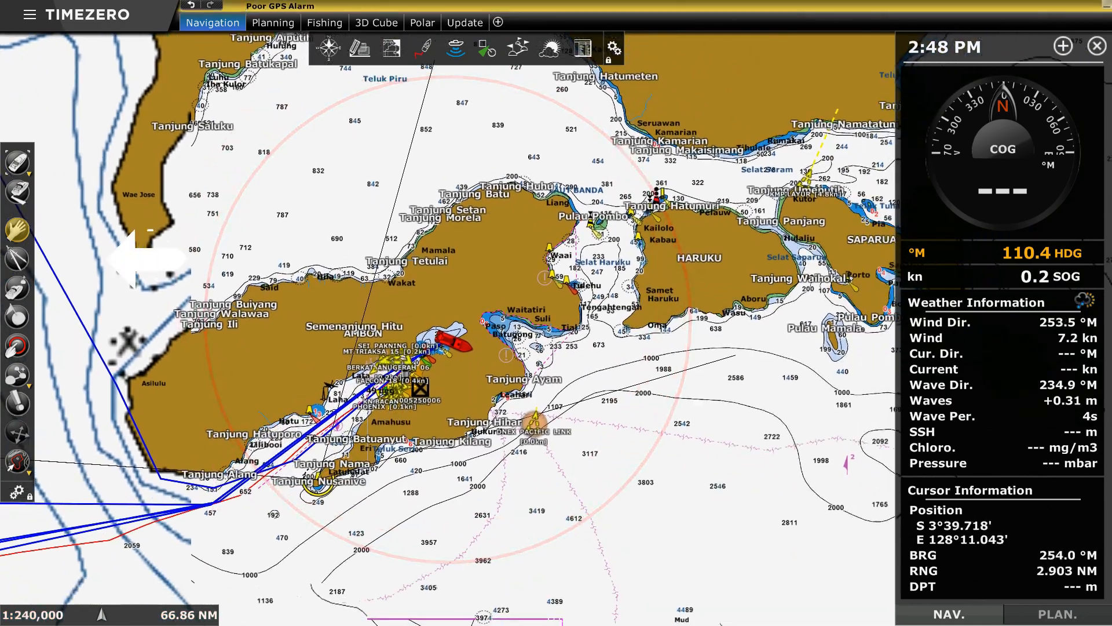
pyautogui.scroll(5, 457, 359)
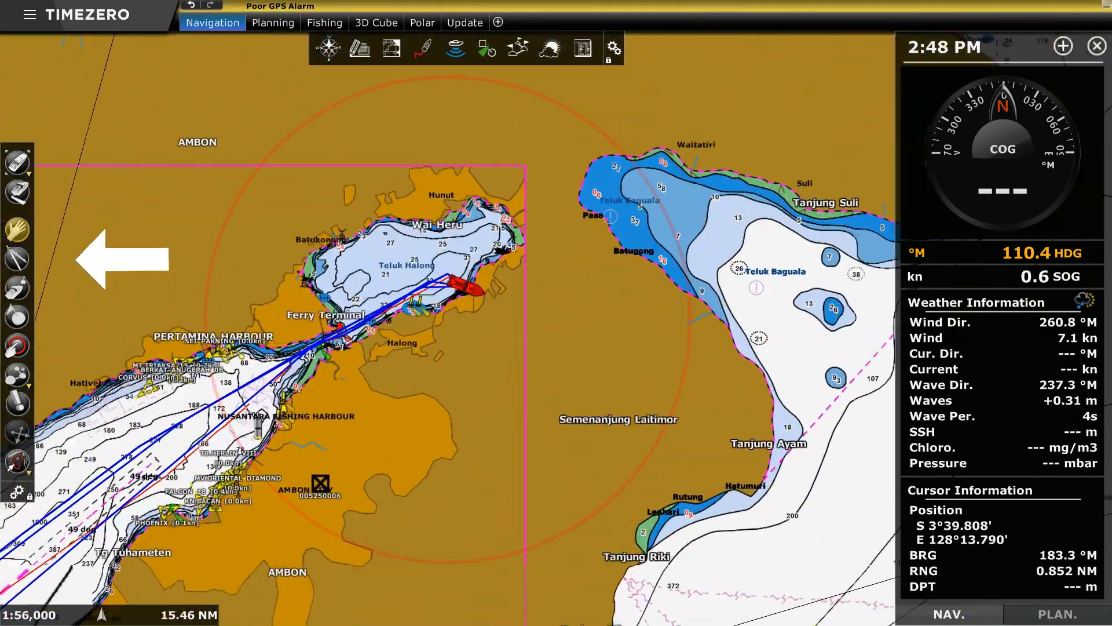
pyautogui.scroll(3, 461, 347)
pyautogui.moveTo(365, 300); pyautogui.dragTo(391, 342)
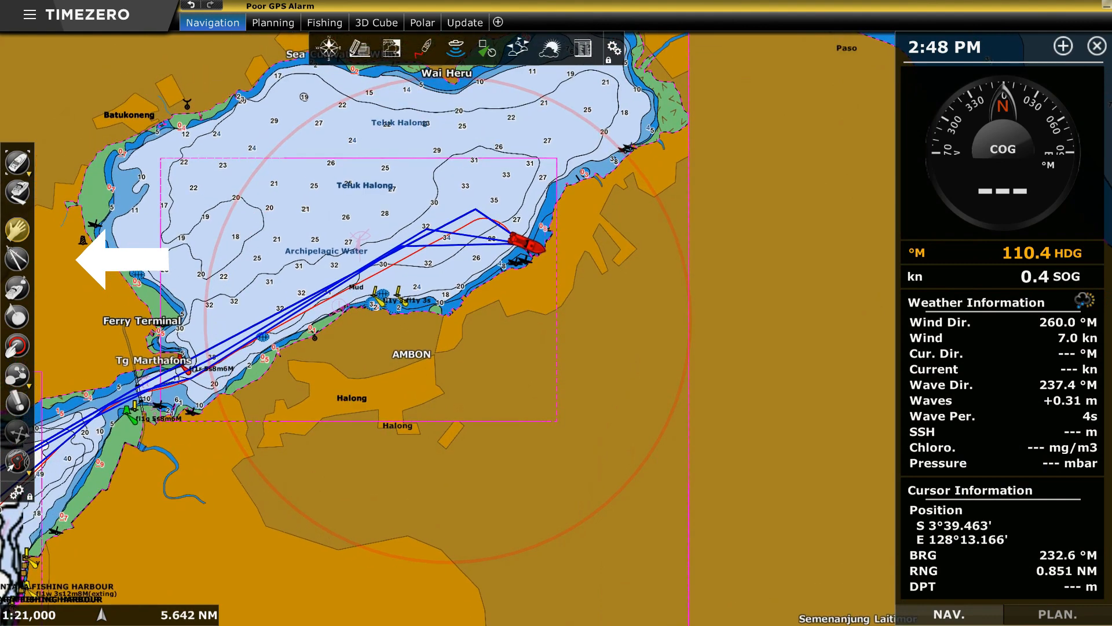
# Step: Measure the distance and bearing eastward across Teluk Halong to the shore with the Divider tool
pyautogui.click(17, 258)
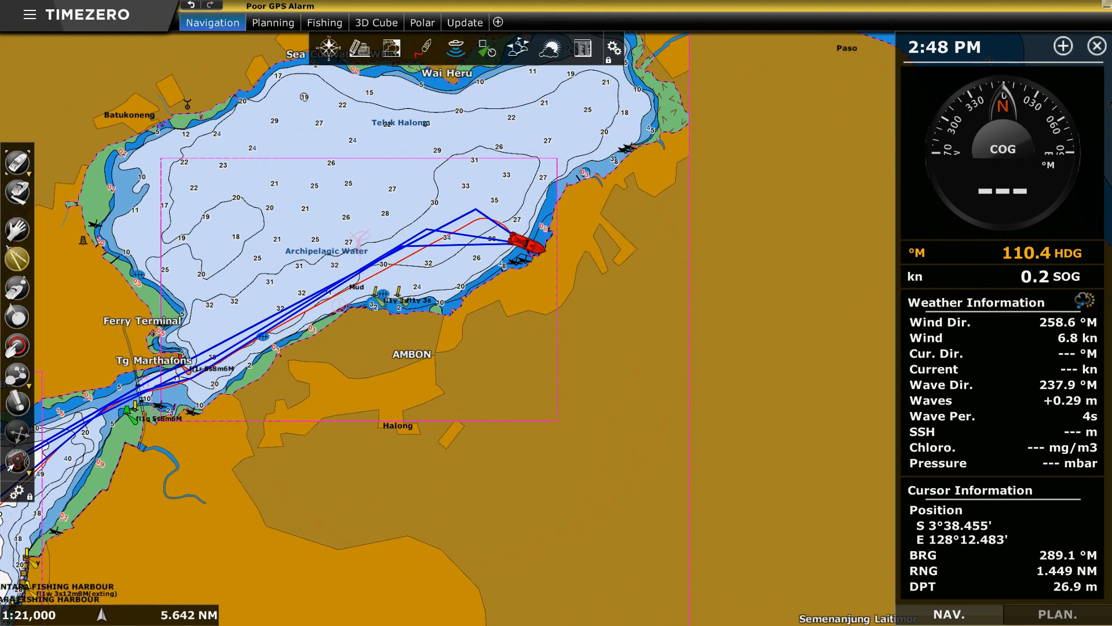
pyautogui.moveTo(255, 146); pyautogui.dragTo(574, 177)
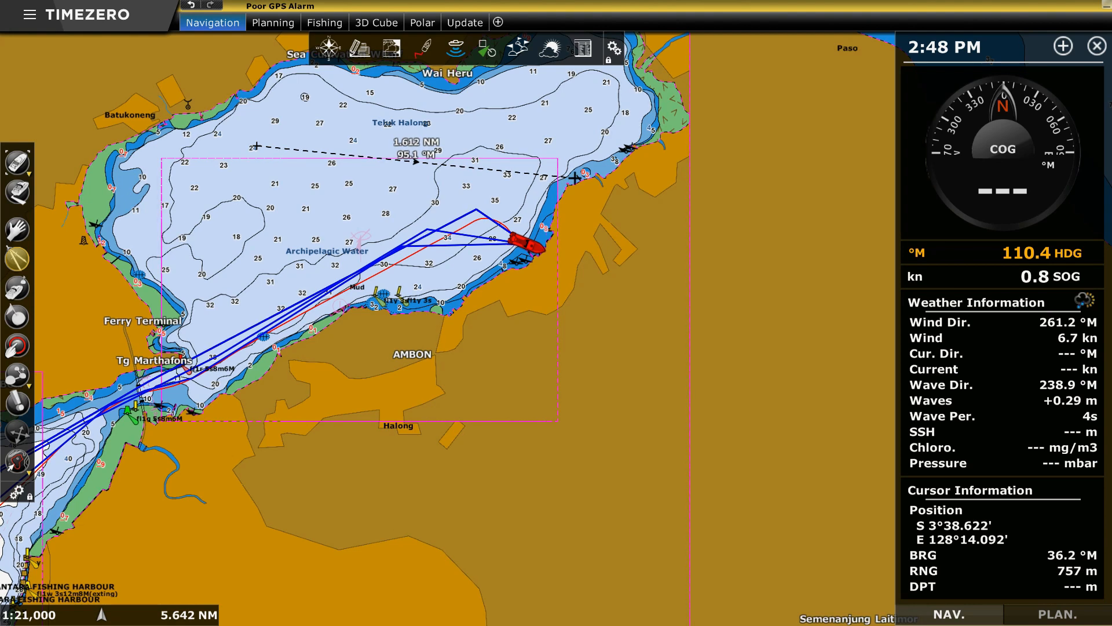
pyautogui.moveTo(575, 177); pyautogui.dragTo(575, 178)
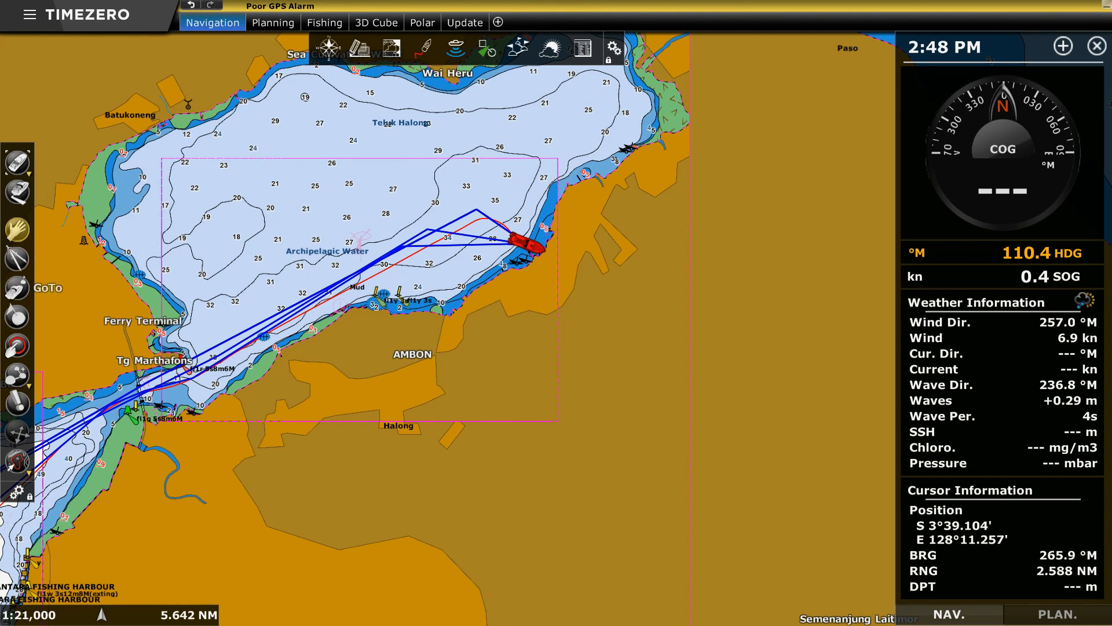
# Step: Measure the range and bearing from the vessel to the shore near Batukoneng with the Divider, and erase that divider
pyautogui.click(14, 260)
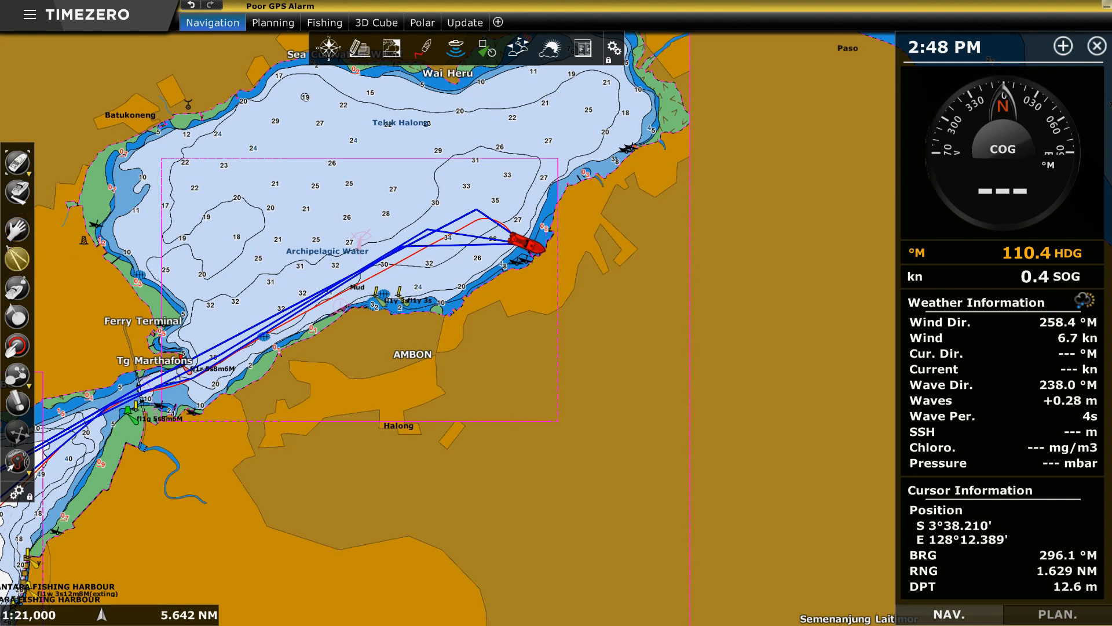
pyautogui.click(239, 98)
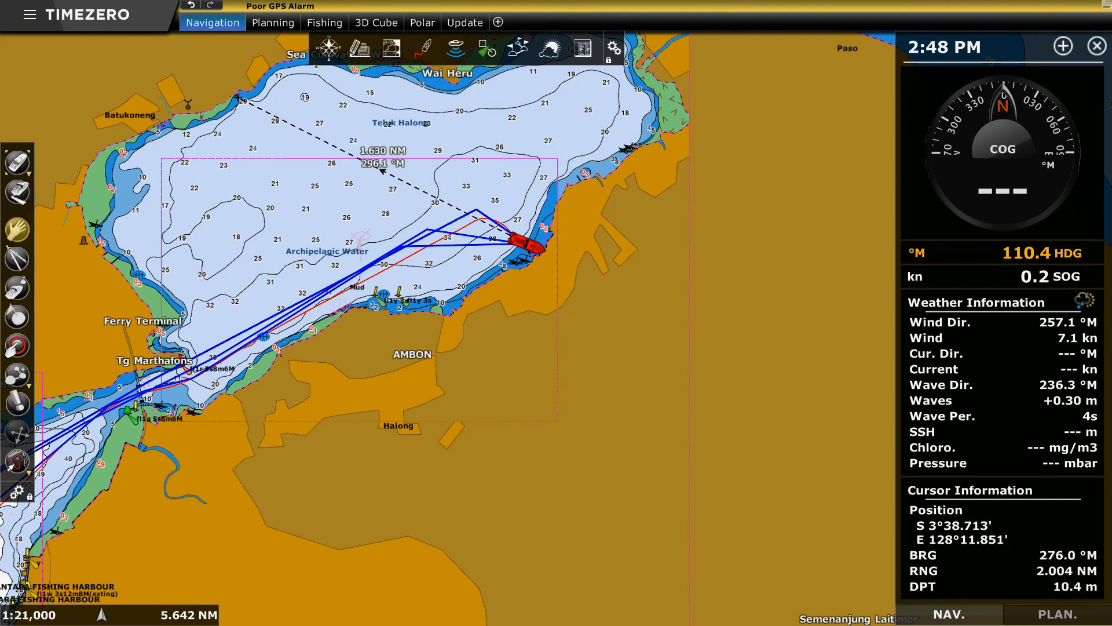
pyautogui.rightClick(264, 111)
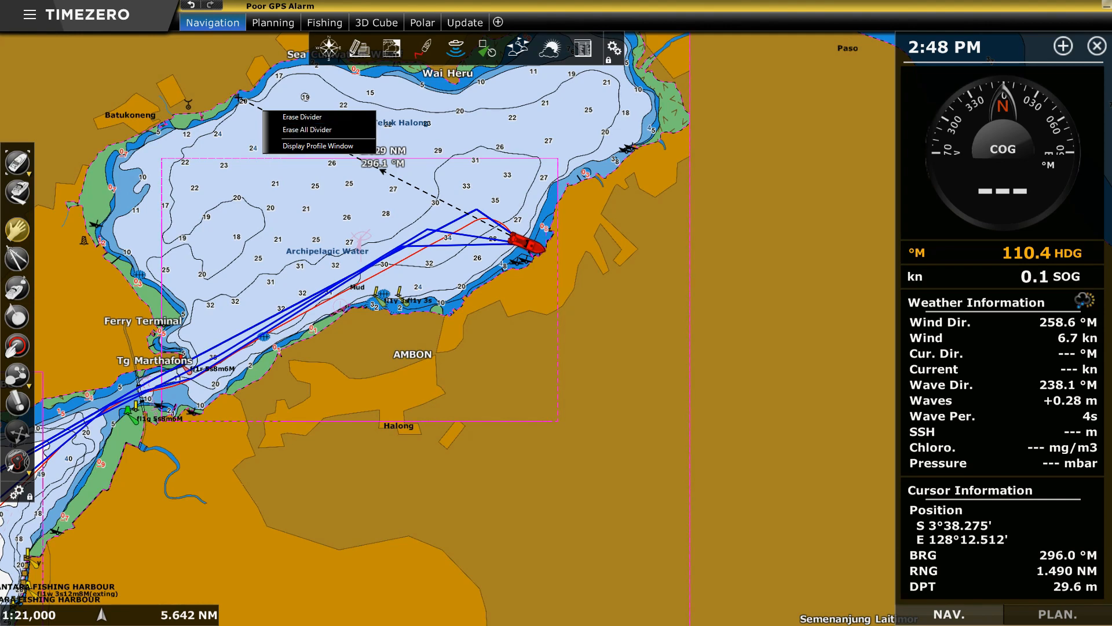
pyautogui.click(302, 117)
# Step: Examine the coastline, tracks and AIS targets around Ambon and Yos Sudarso Port at several chart scales
pyautogui.moveTo(275, 256); pyautogui.dragTo(427, 162)
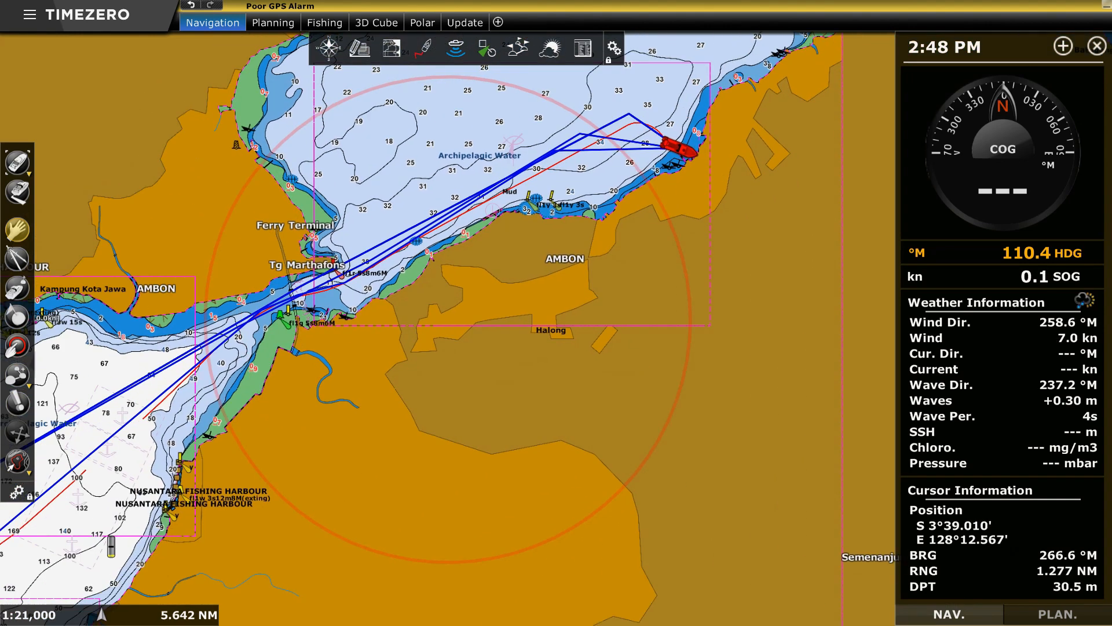
pyautogui.moveTo(252, 385); pyautogui.dragTo(406, 185)
pyautogui.scroll(-1, 349, 298)
pyautogui.scroll(-2, 373, 248)
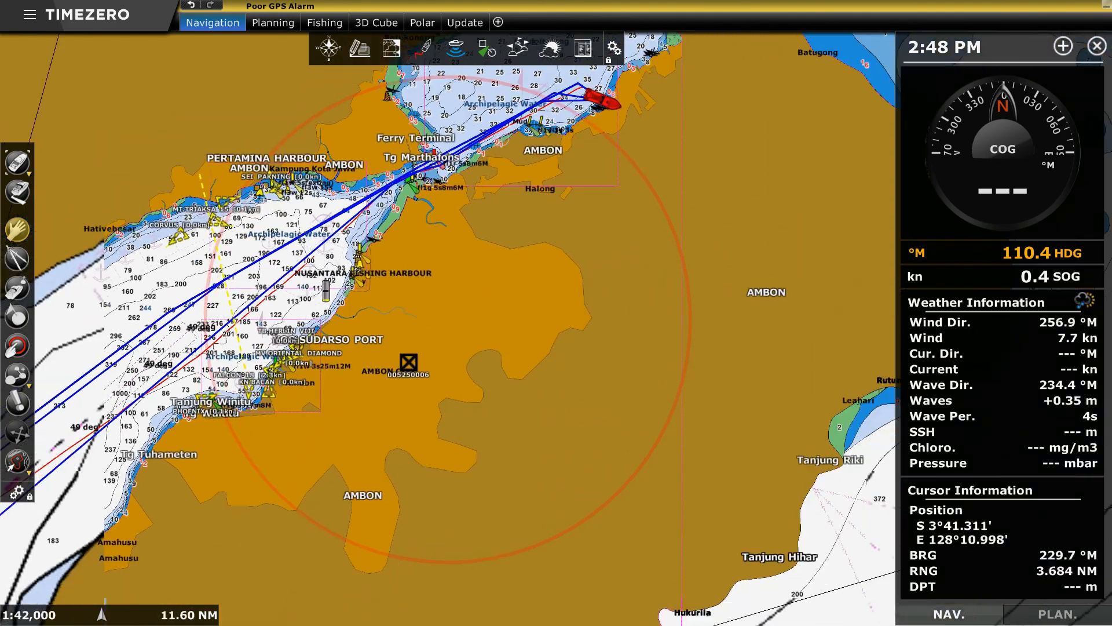
pyautogui.scroll(-3, 333, 284)
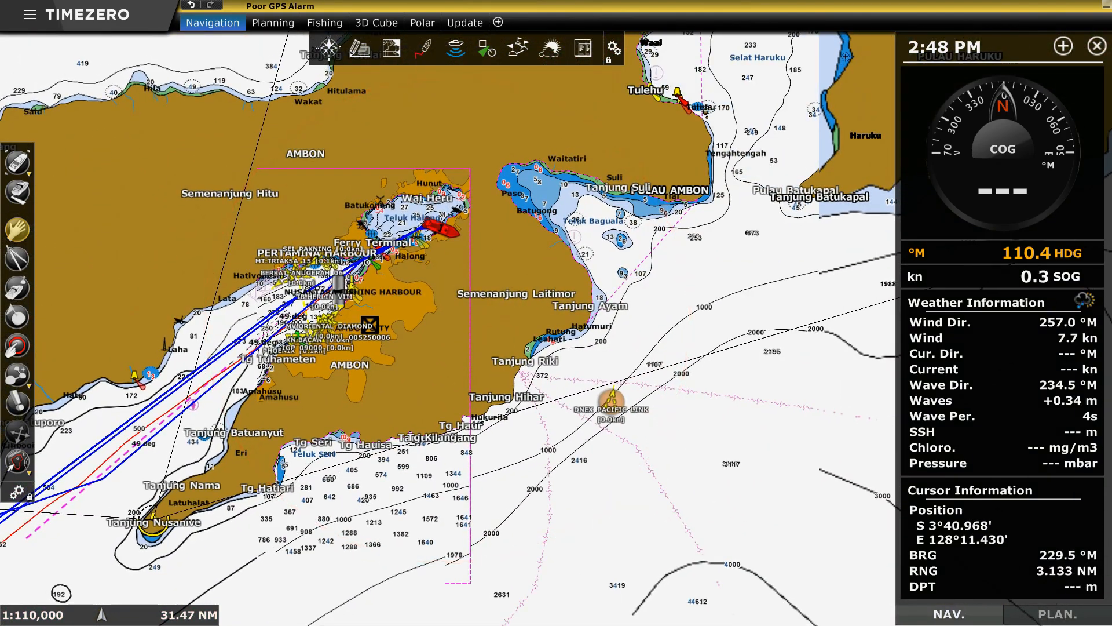
pyautogui.scroll(-2, 338, 284)
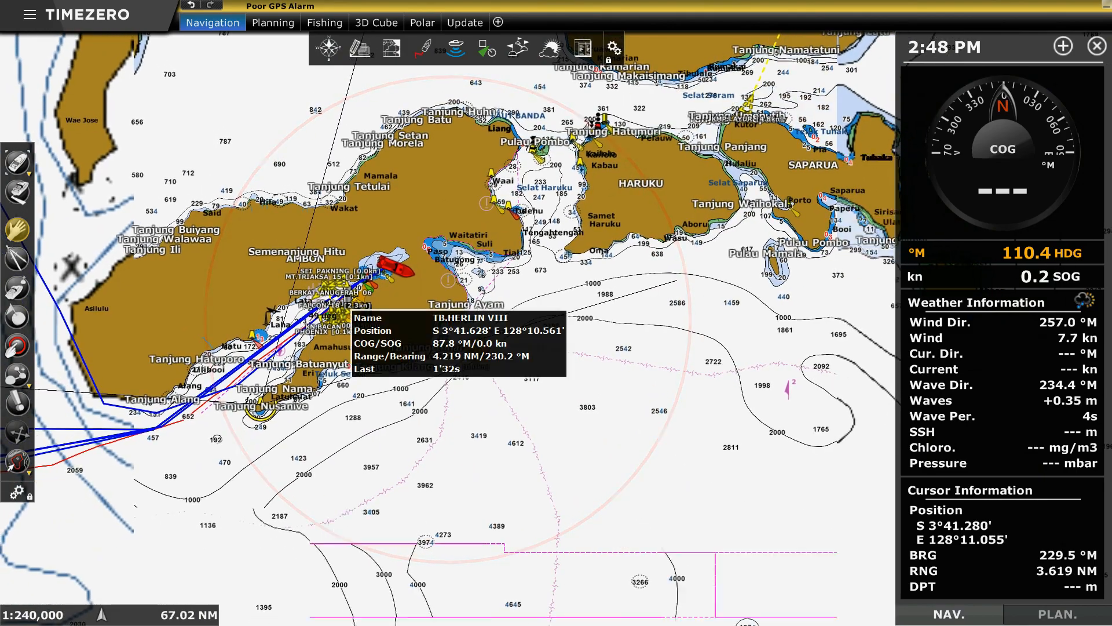
pyautogui.scroll(6, 347, 305)
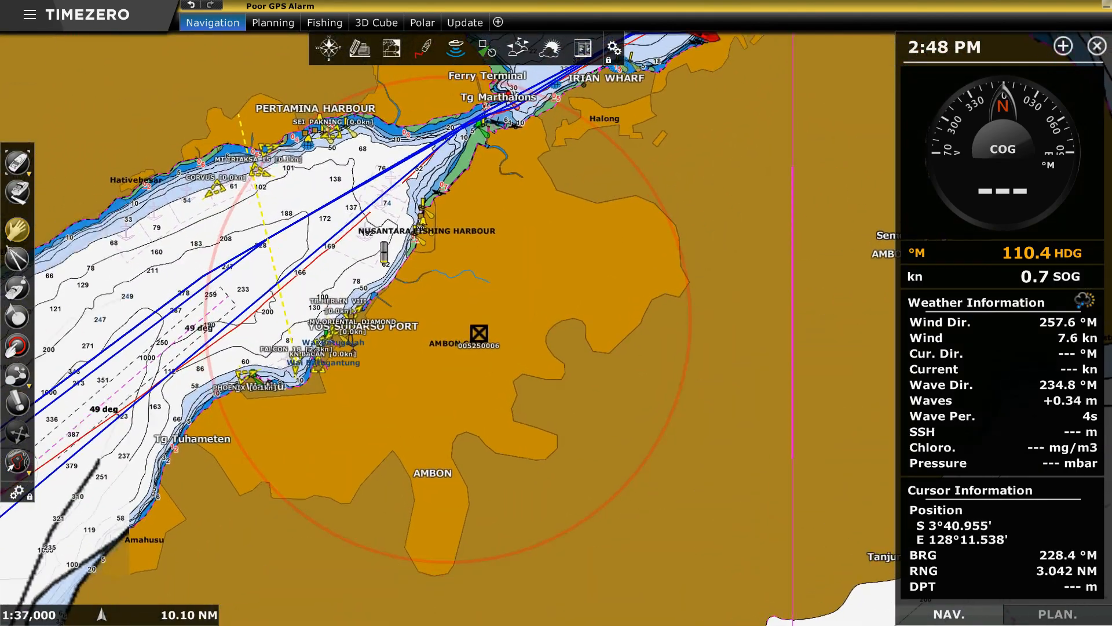
pyautogui.scroll(5, 284, 362)
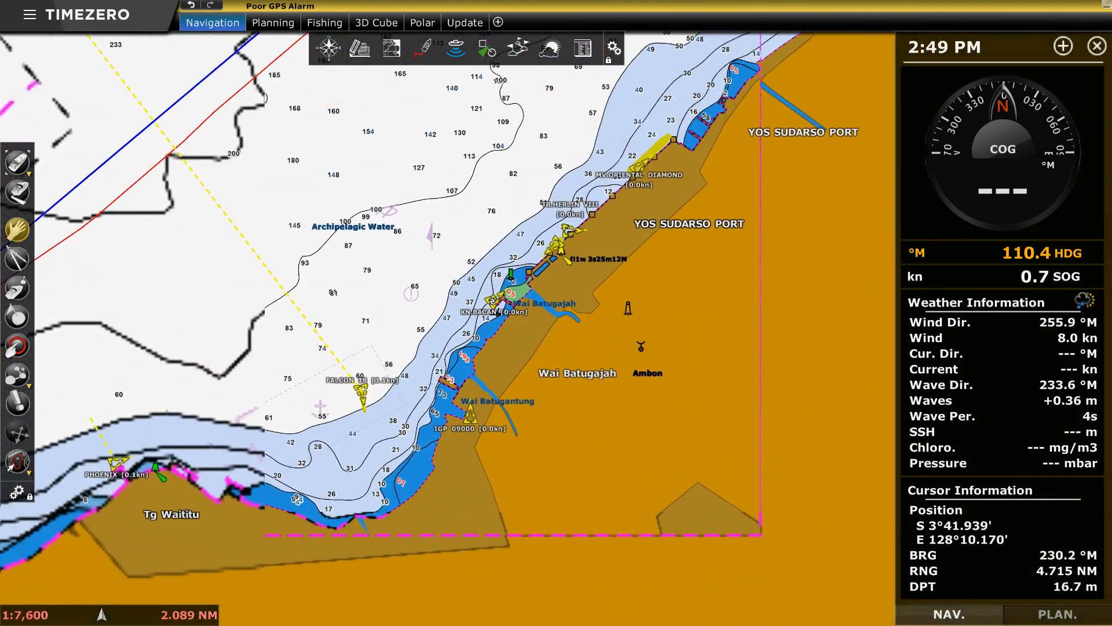
pyautogui.scroll(-2, 388, 374)
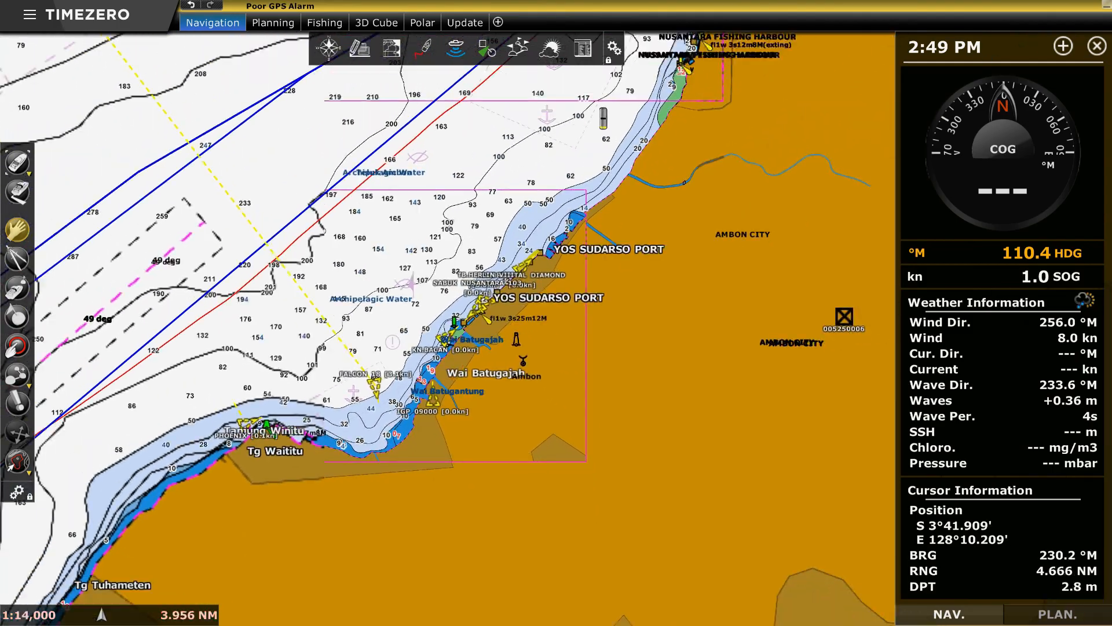
pyautogui.scroll(-4, 388, 374)
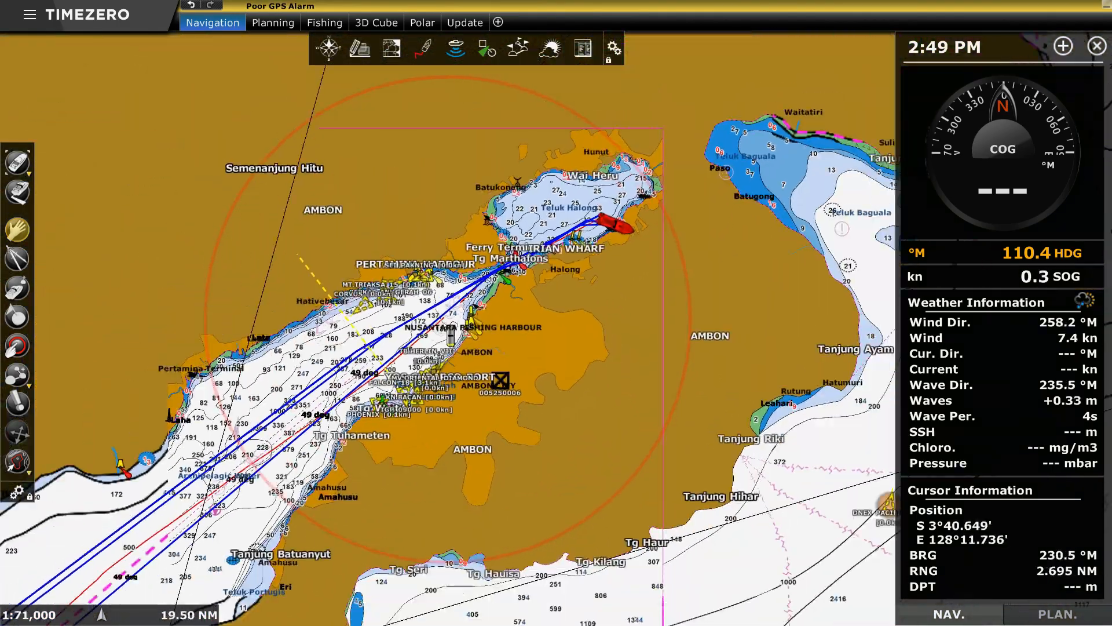
pyautogui.scroll(-3, 521, 301)
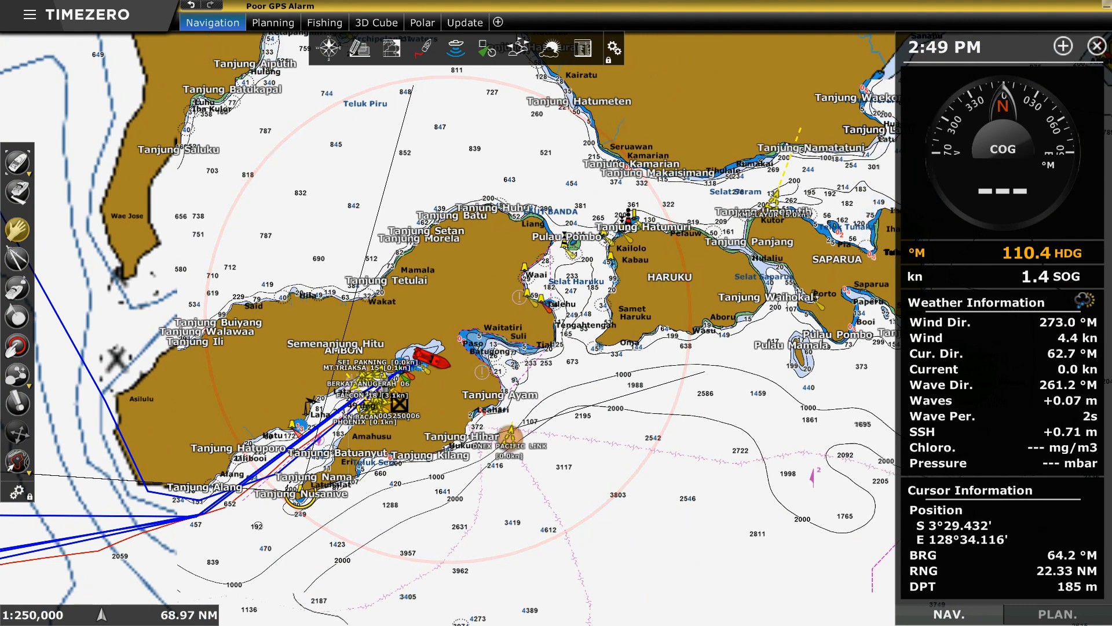
# Step: Measure the range and bearing from the own vessel to the AIS target near Tanjung Umeputih with the Divider, and follow the line across Haruku
pyautogui.moveTo(774, 200)
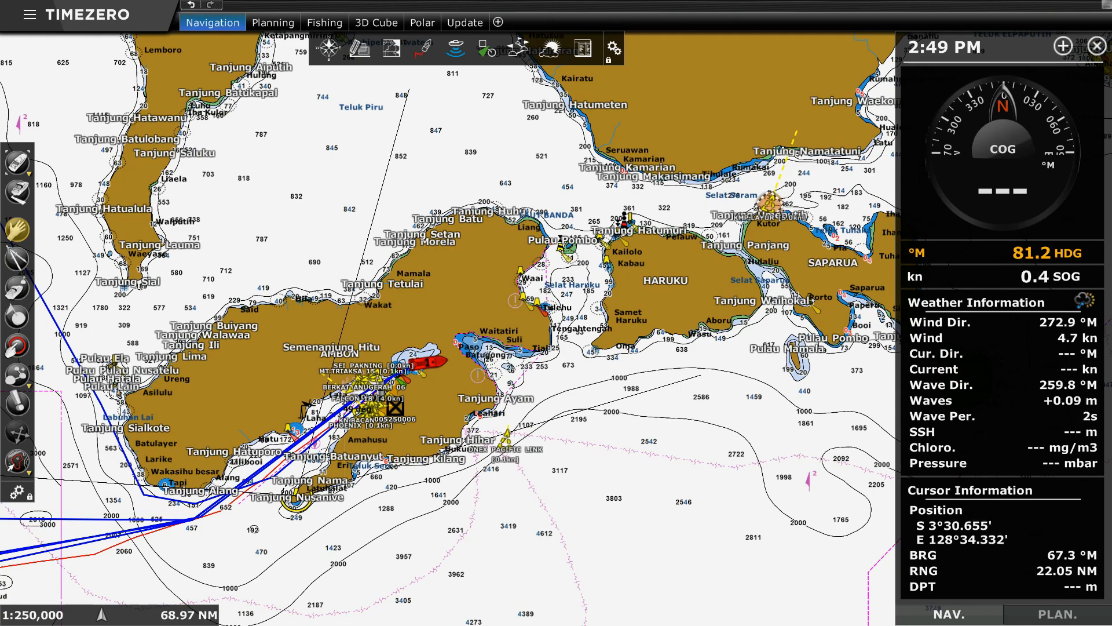
pyautogui.scroll(4, 761, 214)
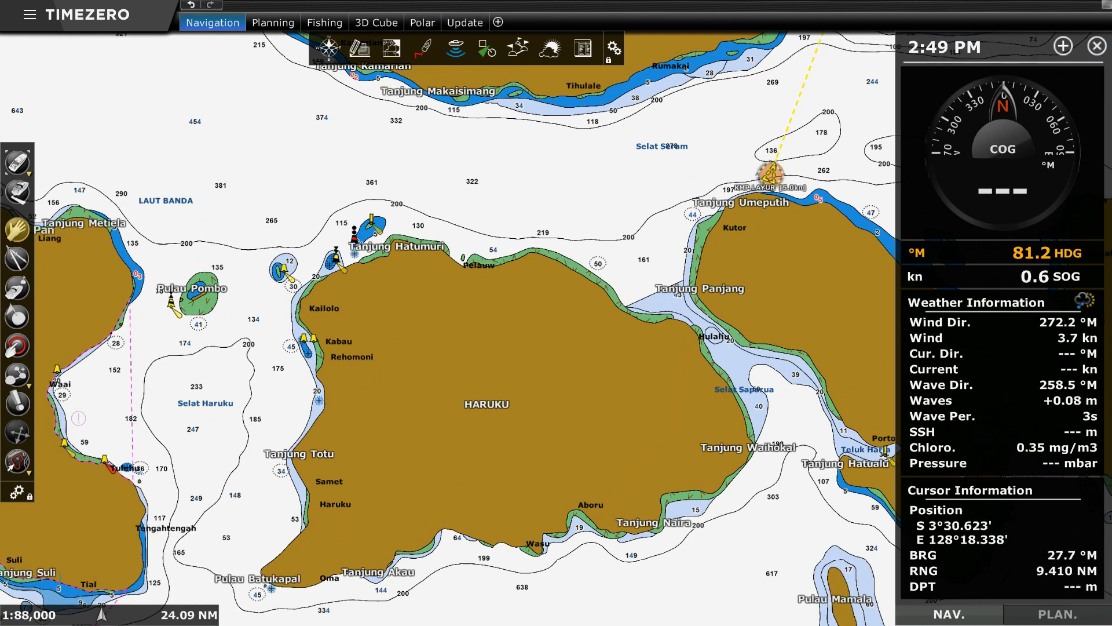
pyautogui.click(17, 258)
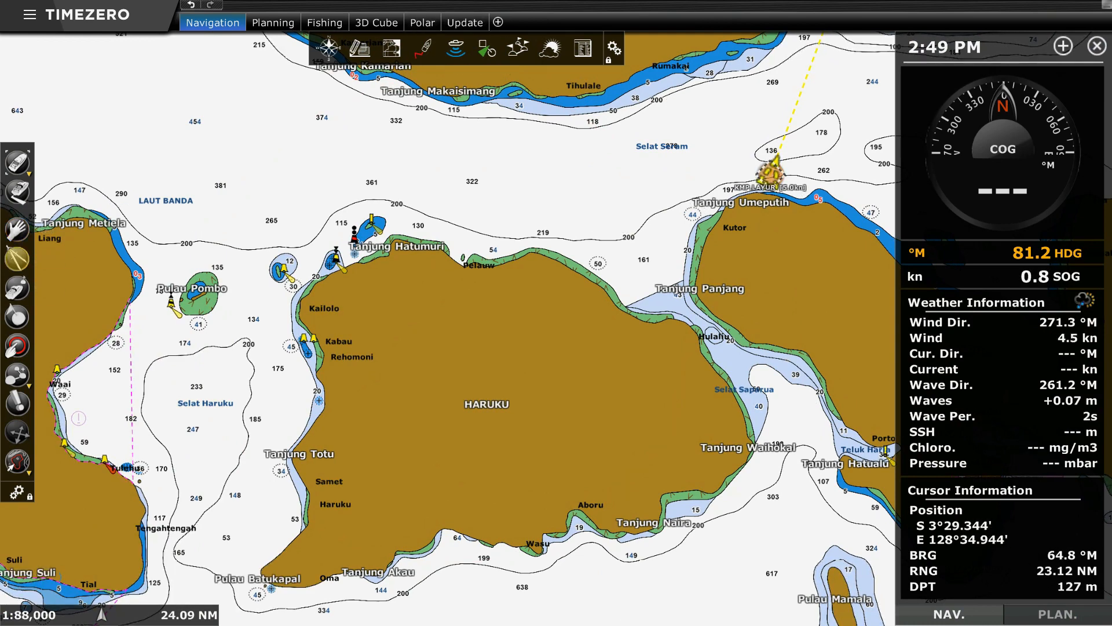
pyautogui.doubleClick(771, 175)
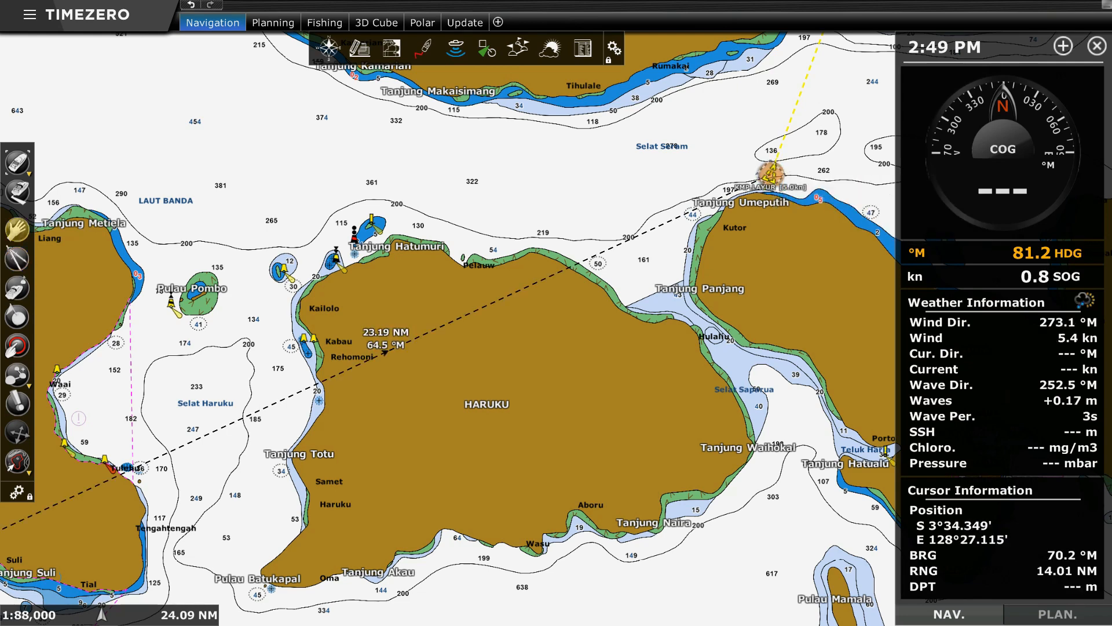
pyautogui.moveTo(410, 413)
pyautogui.mouseDown()
pyautogui.moveTo(544, 336)
pyautogui.moveTo(722, 264)
pyautogui.moveTo(446, 380)
pyautogui.moveTo(417, 405)
pyautogui.mouseUp()
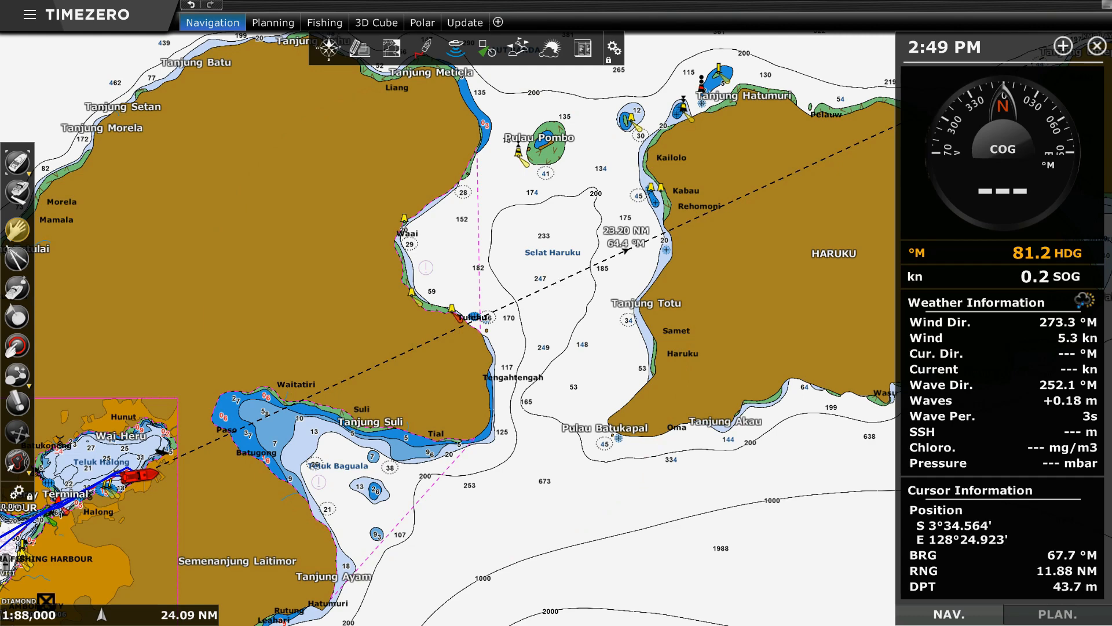
pyautogui.moveTo(693, 254); pyautogui.dragTo(519, 439)
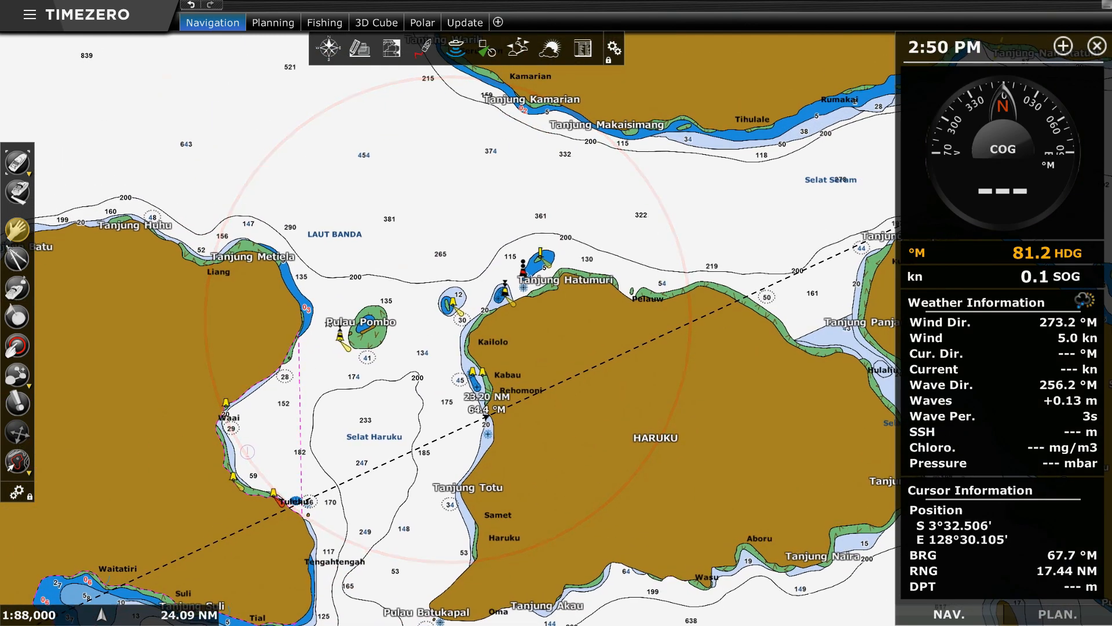
pyautogui.moveTo(711, 365); pyautogui.dragTo(572, 424)
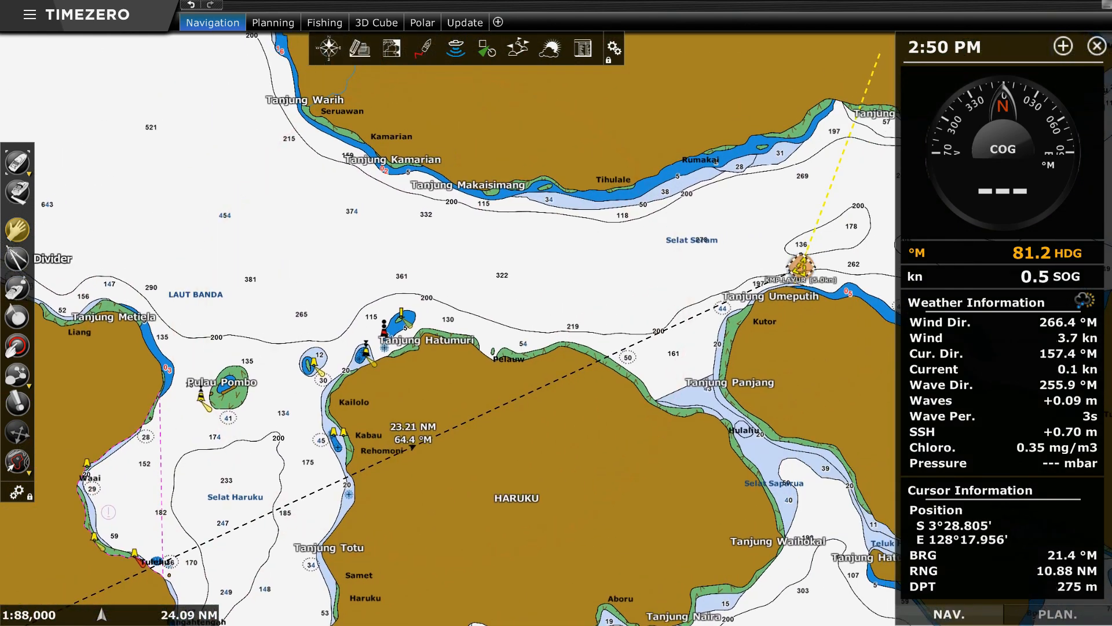
# Step: Erase the divider that runs from the own vessel to the AIS target near Tanjung Umeputih
pyautogui.rightClick(480, 410)
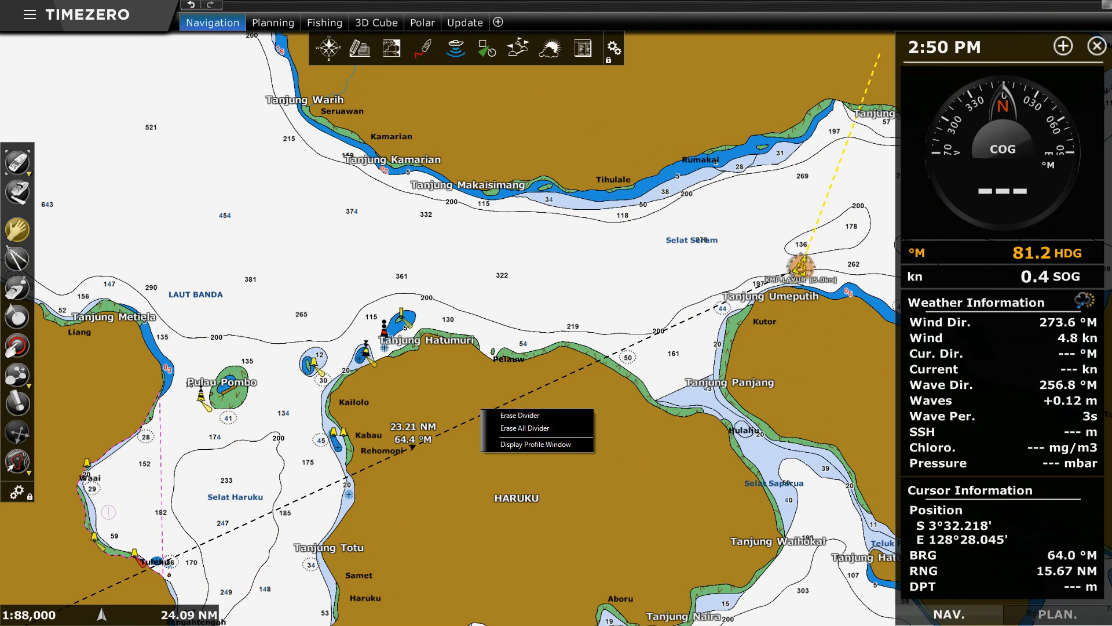
pyautogui.click(490, 414)
pyautogui.moveTo(376, 375); pyautogui.dragTo(551, 372)
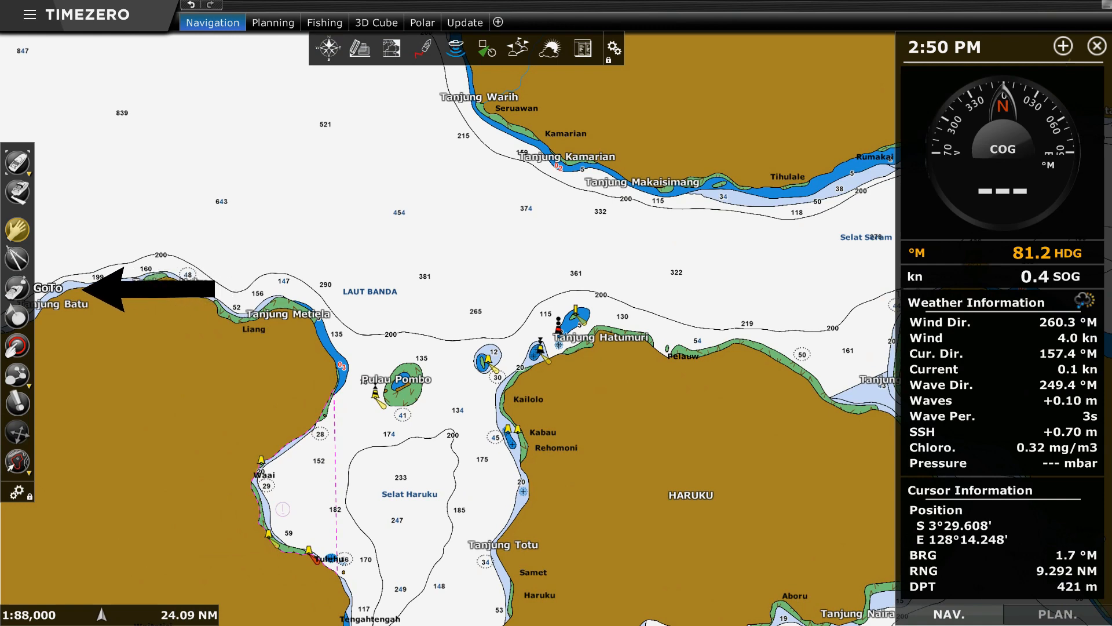
# Step: Set a GoTo destination in Ambon bay southeast of Latta and cancel the navigation to it
pyautogui.click(17, 287)
pyautogui.moveTo(185, 461); pyautogui.dragTo(558, 196)
pyautogui.moveTo(366, 387); pyautogui.dragTo(451, 282)
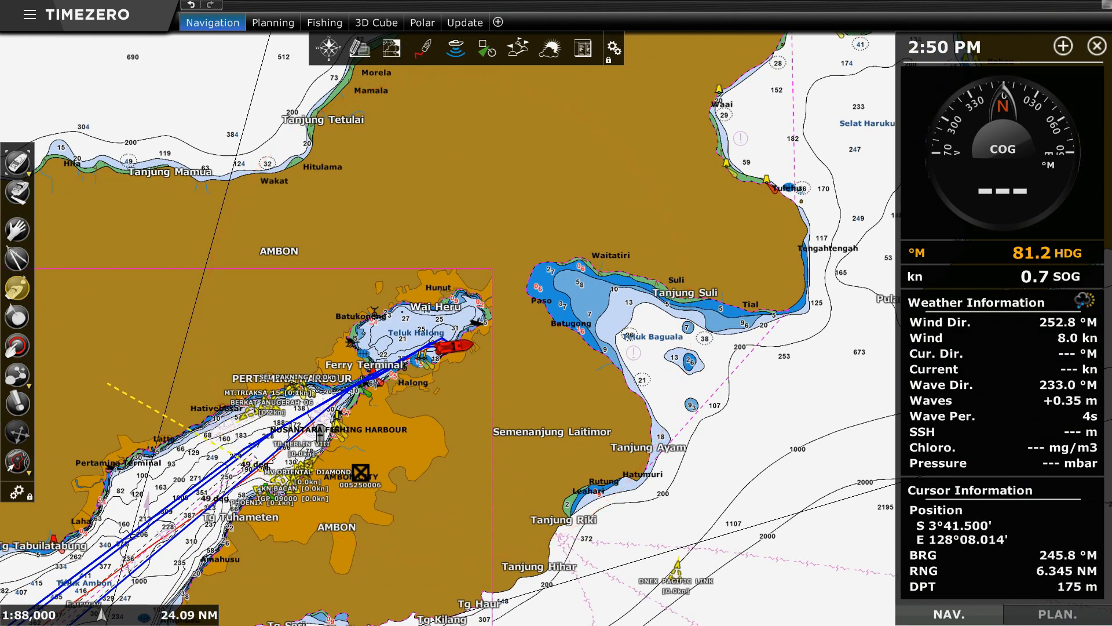
pyautogui.click(184, 464)
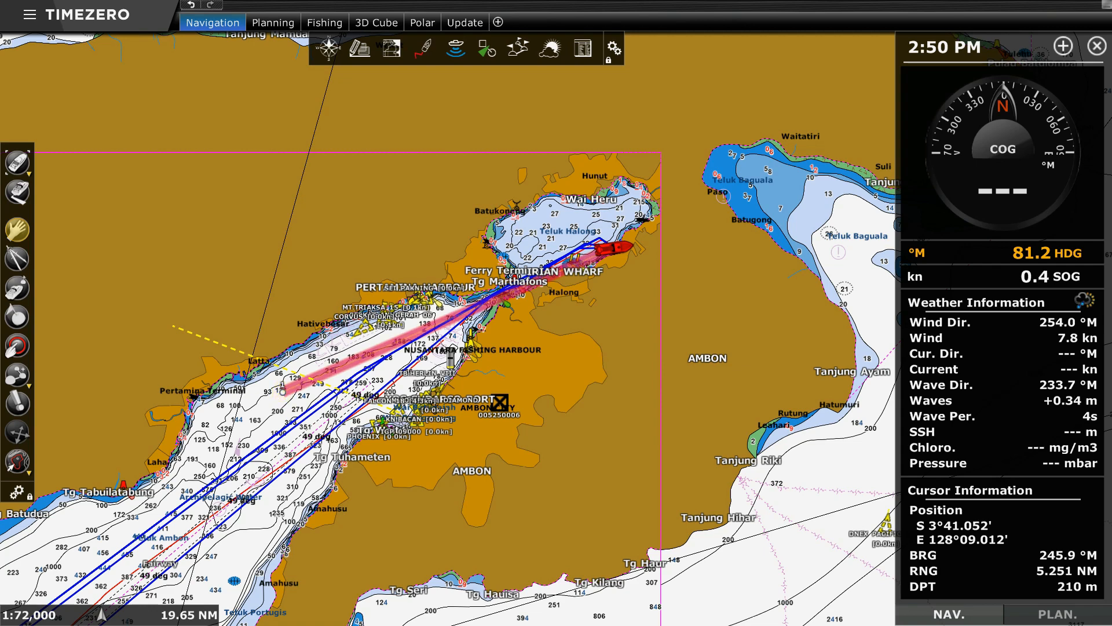
pyautogui.rightClick(283, 392)
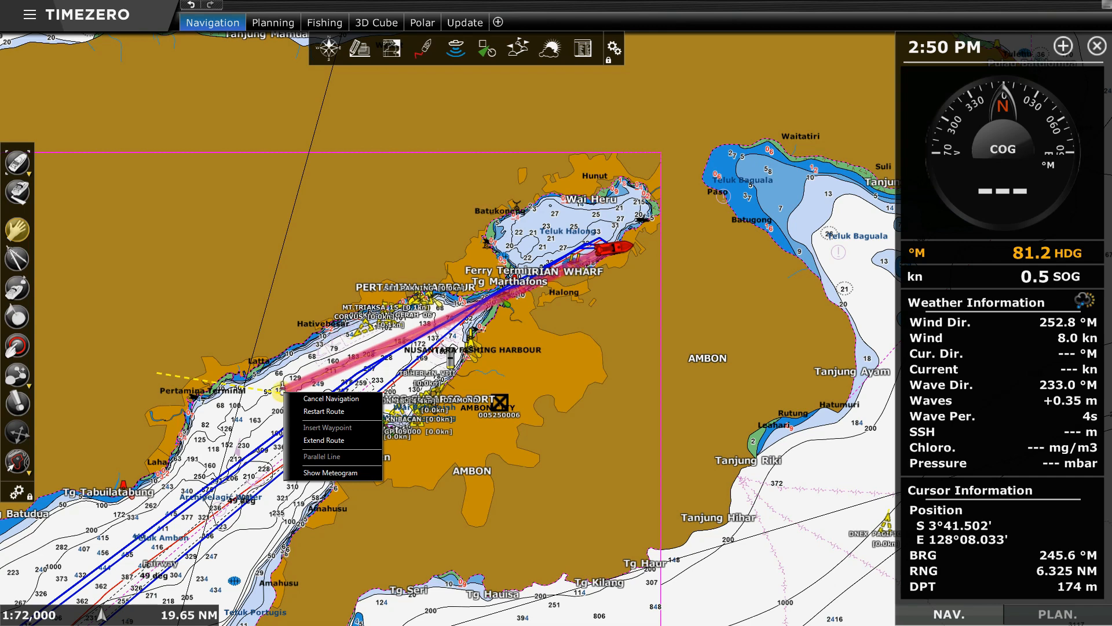
pyautogui.click(330, 398)
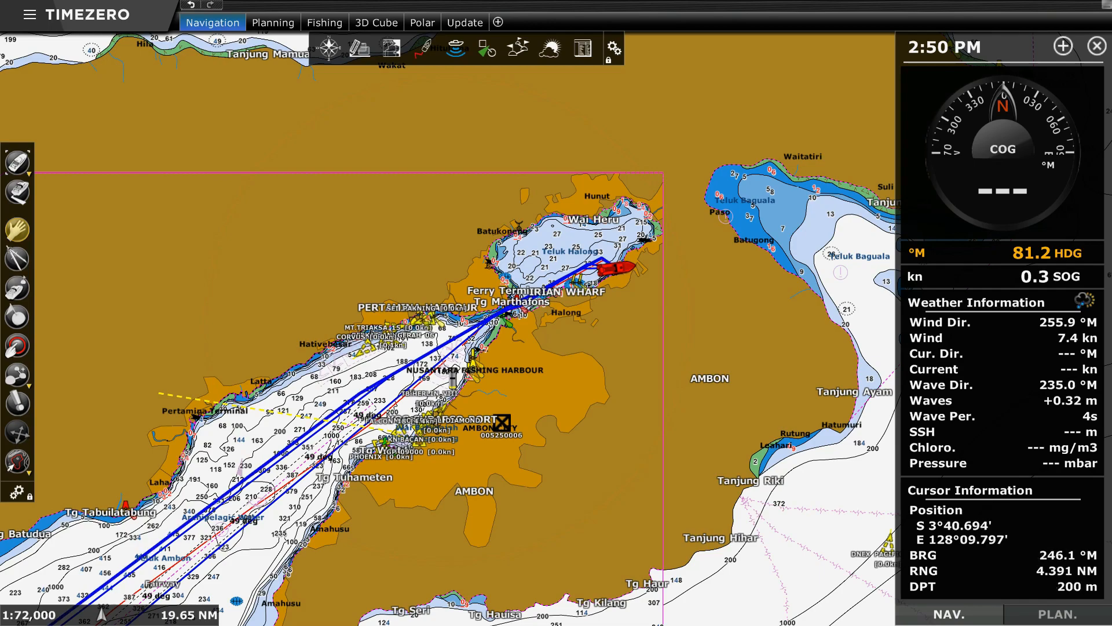
# Step: Create a route westward across Teluk Halong with legs of about 925 m, 0.809 NM and 0.568 NM, ending near the western shore
pyautogui.scroll(5, 402, 379)
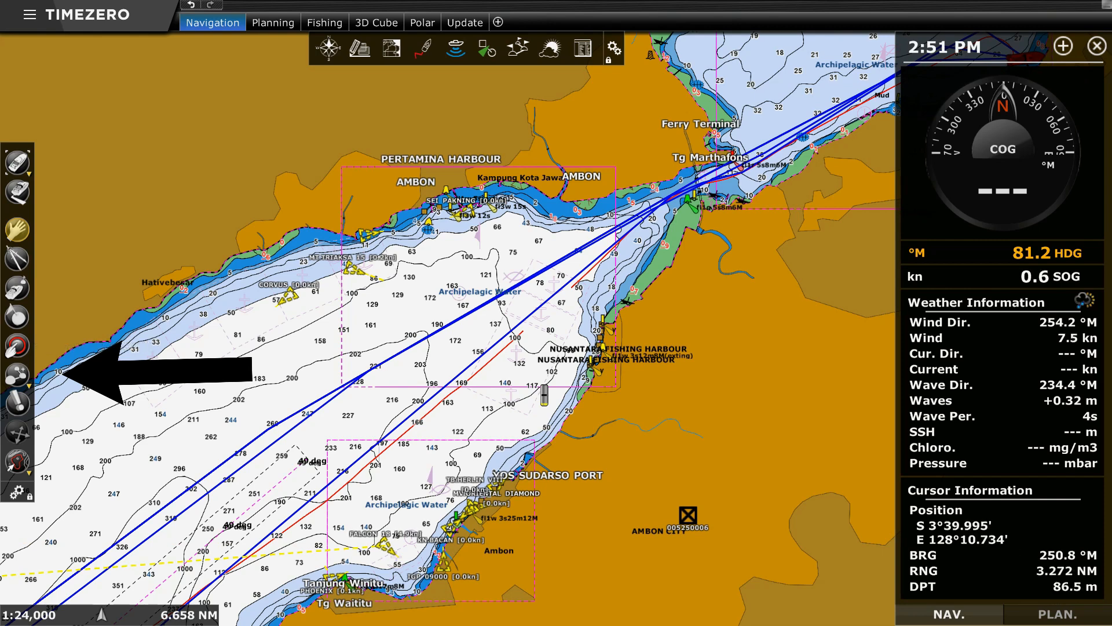
pyautogui.moveTo(502, 226); pyautogui.dragTo(149, 471)
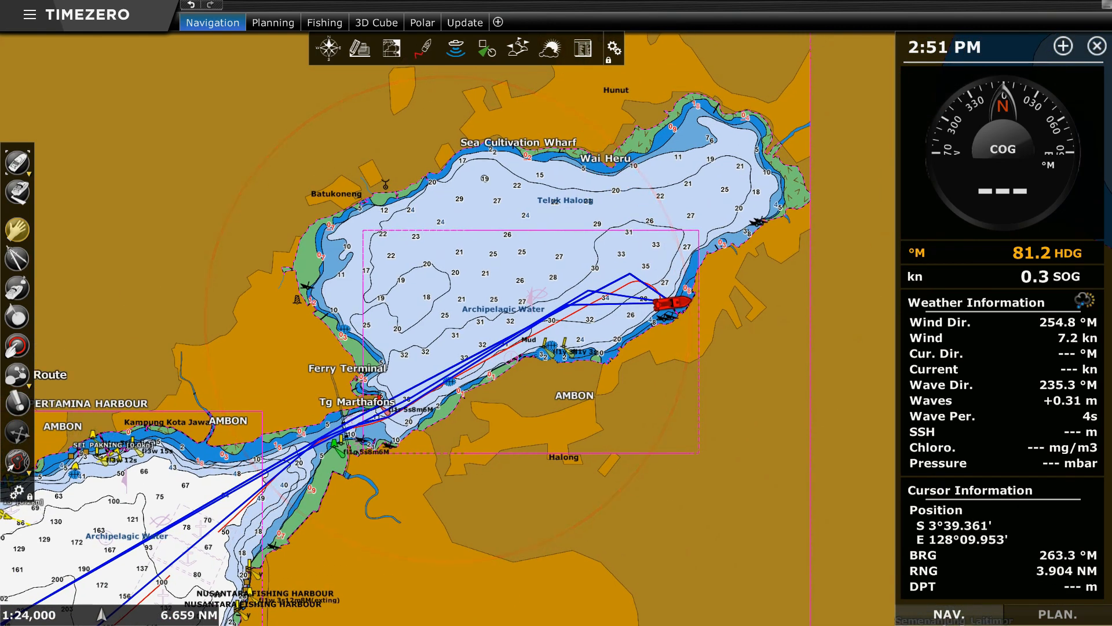
pyautogui.click(17, 375)
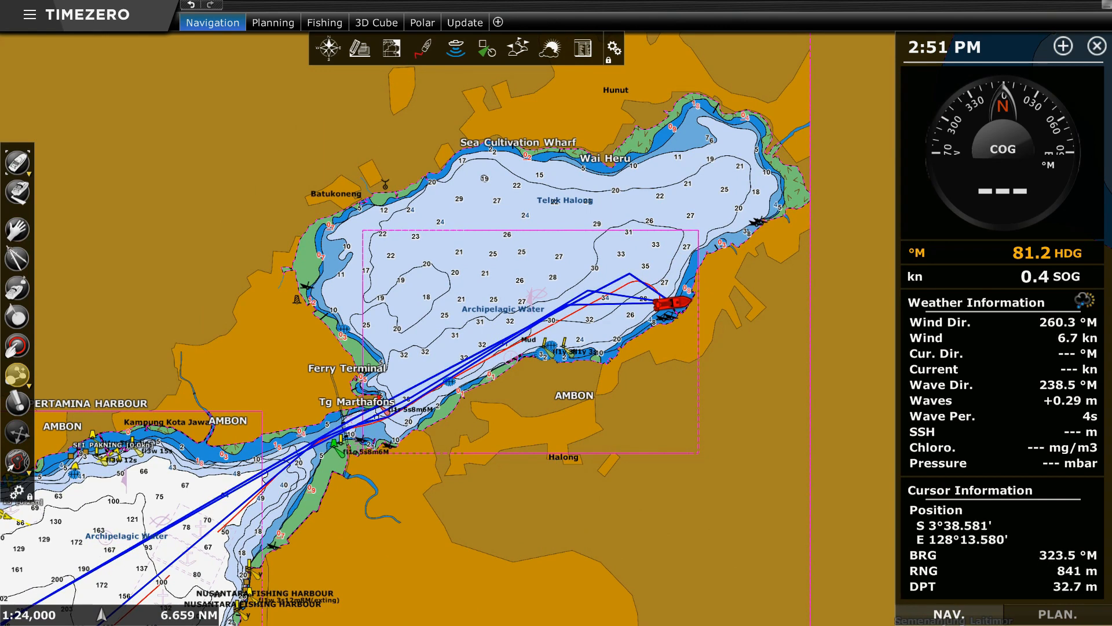
pyautogui.click(627, 240)
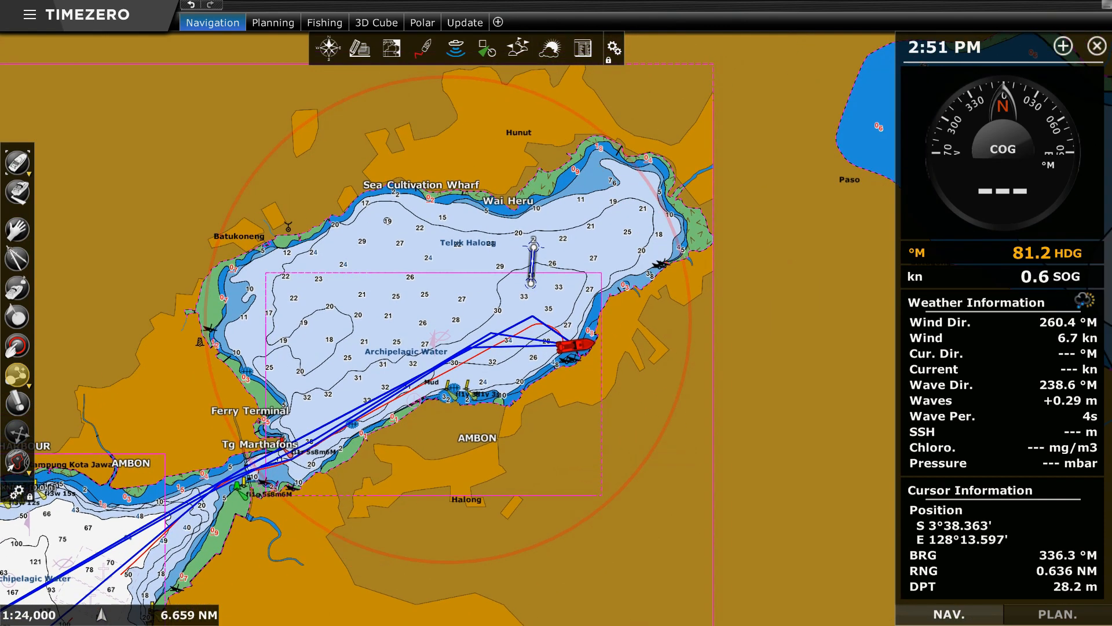
pyautogui.click(366, 305)
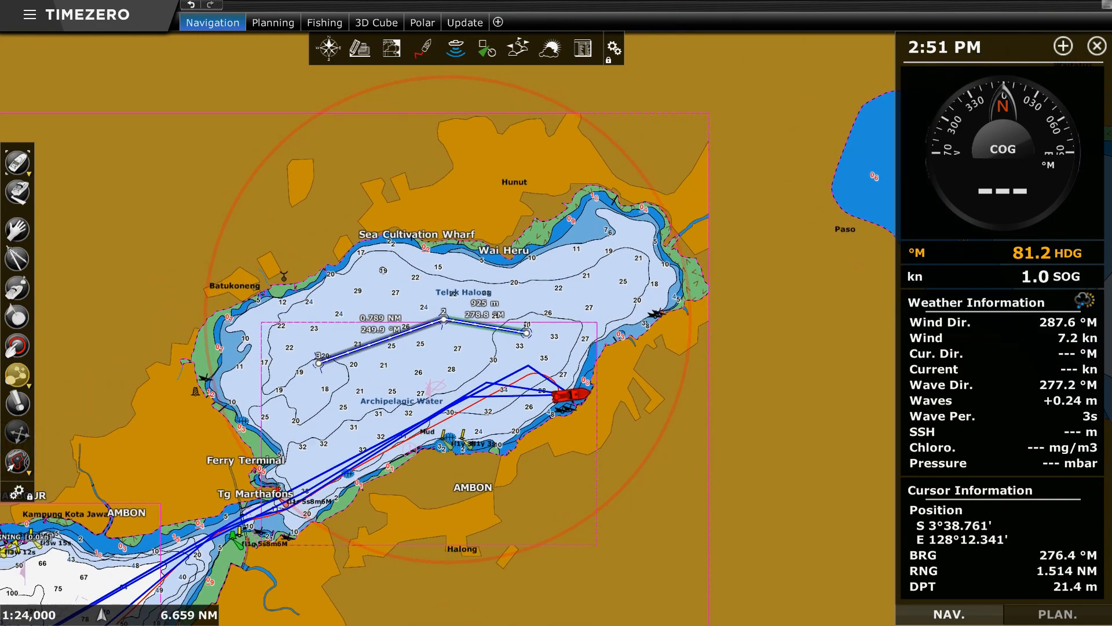
pyautogui.click(319, 363)
pyautogui.click(358, 340)
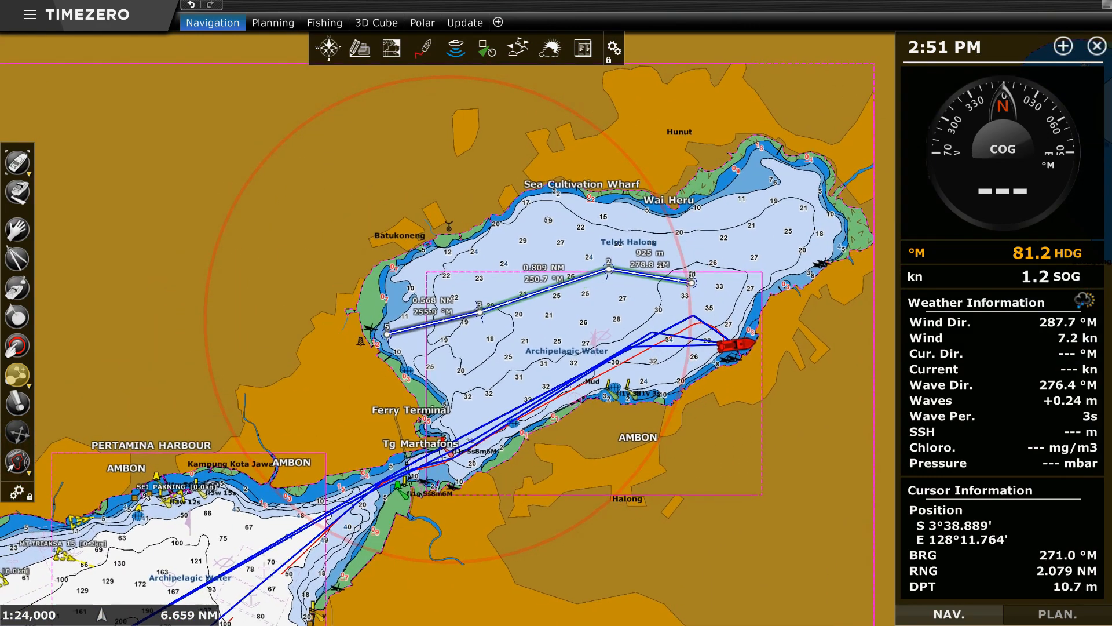
pyautogui.doubleClick(450, 318)
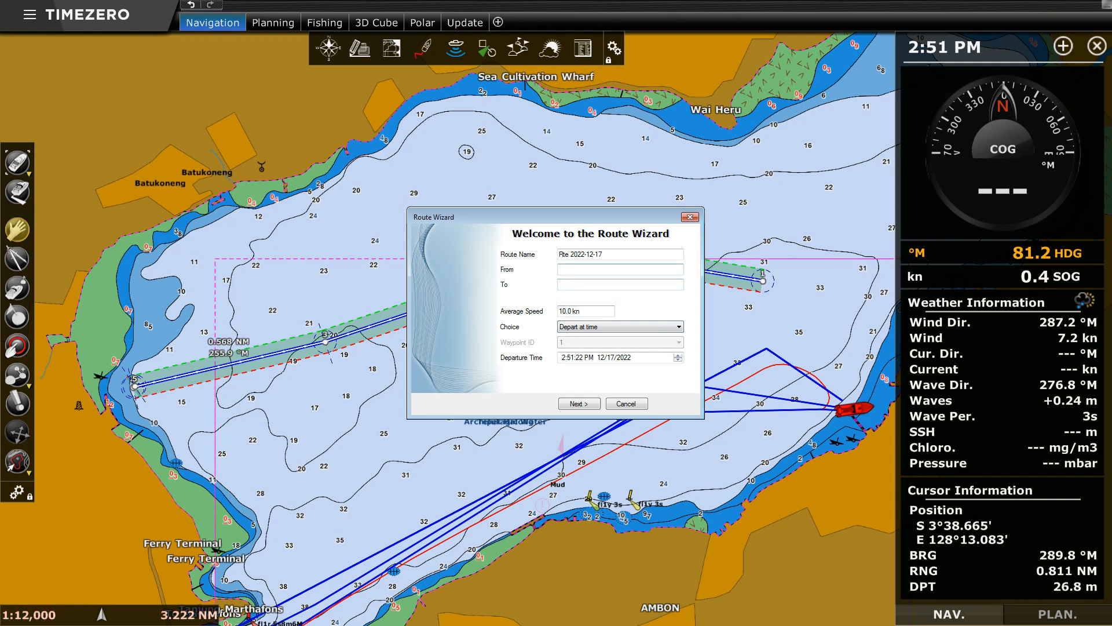
# Step: Fill in the Route Wizard with "bdfhjhad" as the origin and "sdfhah" as the destination, keeping the suggested route name
pyautogui.press('Tab')
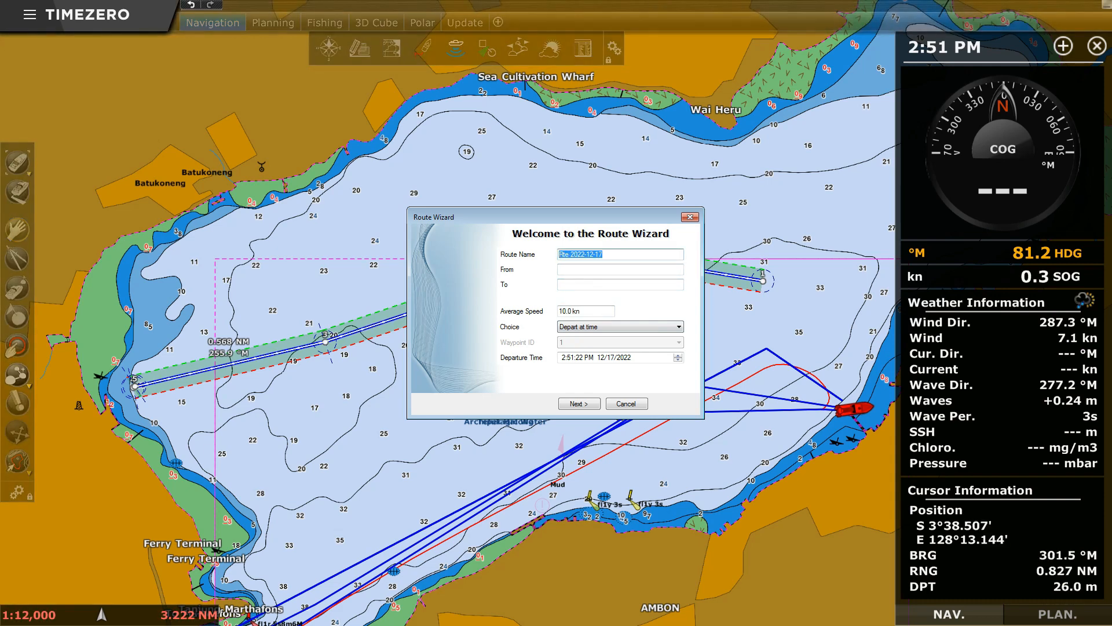
pyautogui.press('Tab')
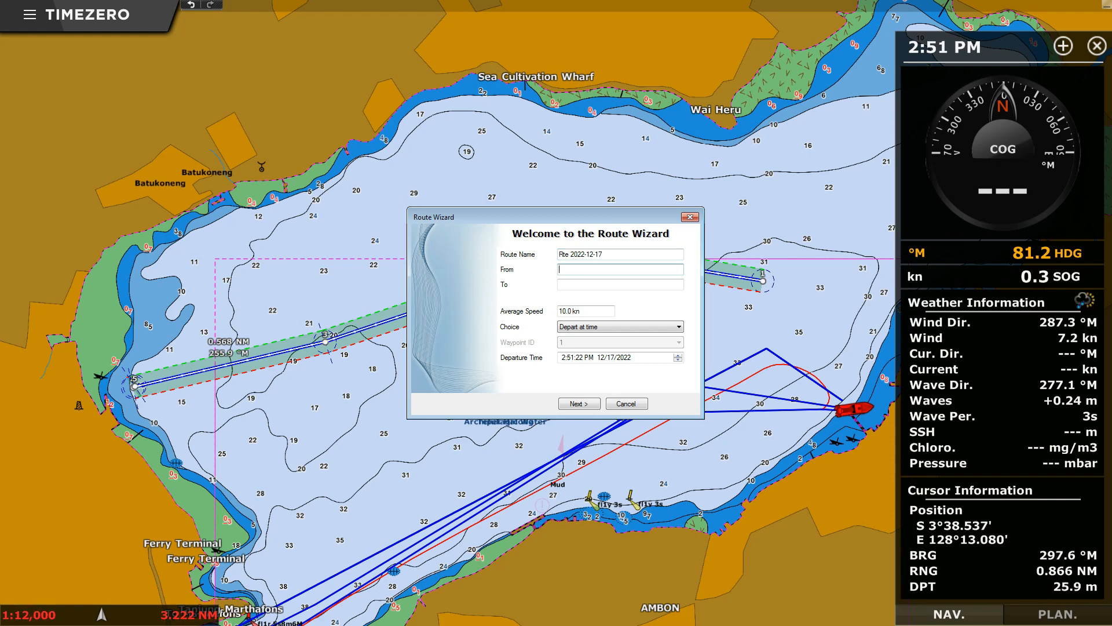
pyautogui.write('bdfhjhad')
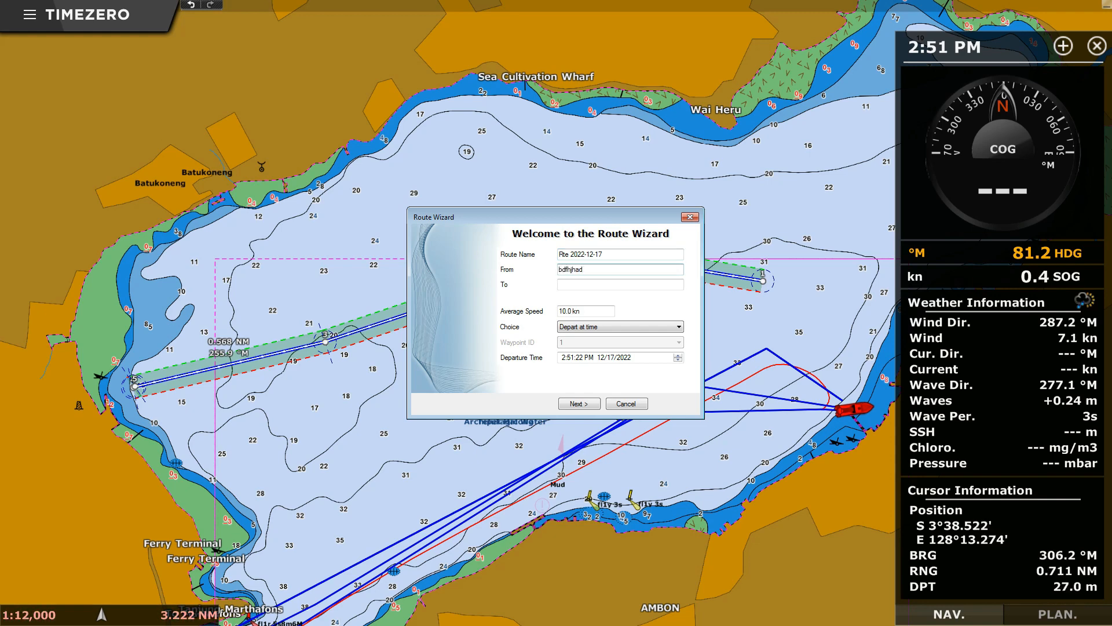
pyautogui.press('Tab')
pyautogui.write('s')
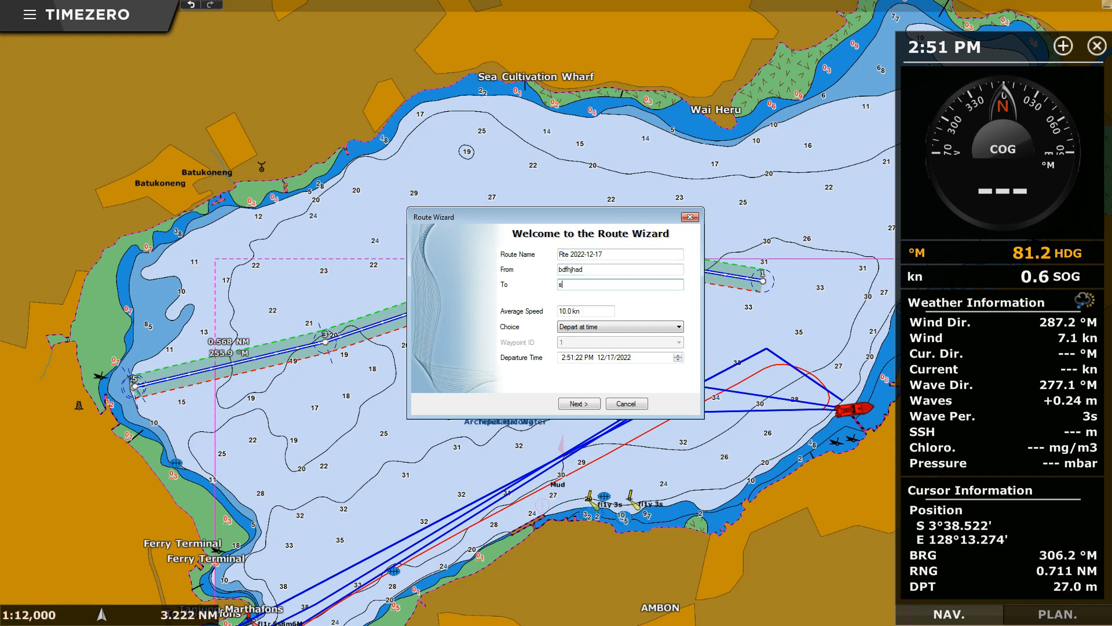
pyautogui.press('Tab')
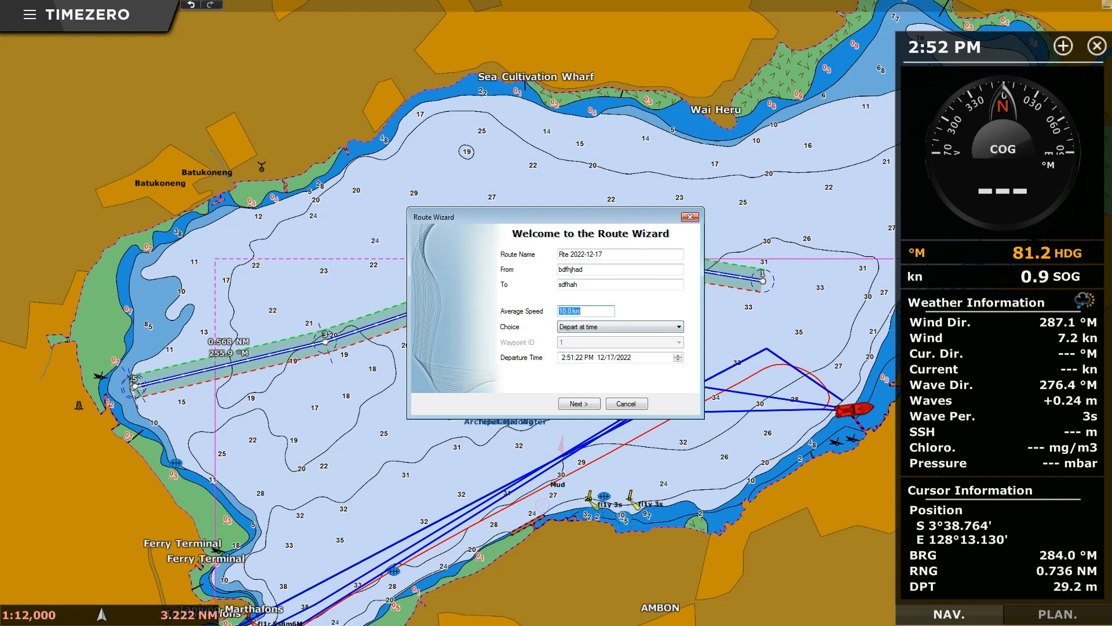
# Step: Review the wizard's timing choices, keep Depart at time with departure at 2:51:22 PM on 12/17/2022, and finish the Route Wizard
pyautogui.click(614, 327)
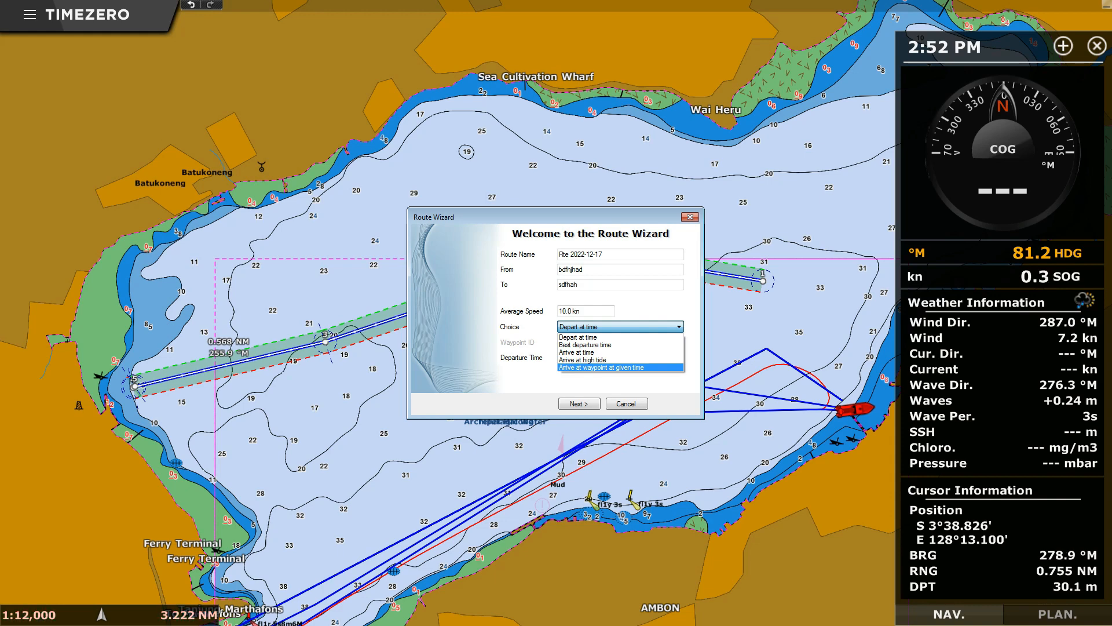
pyautogui.click(596, 330)
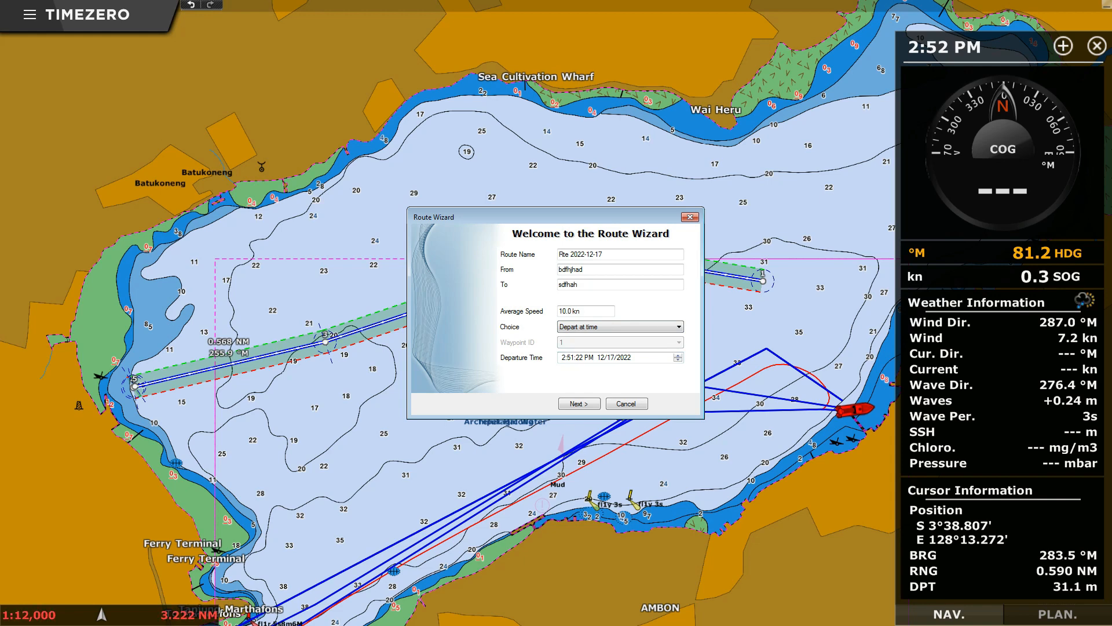
pyautogui.click(562, 358)
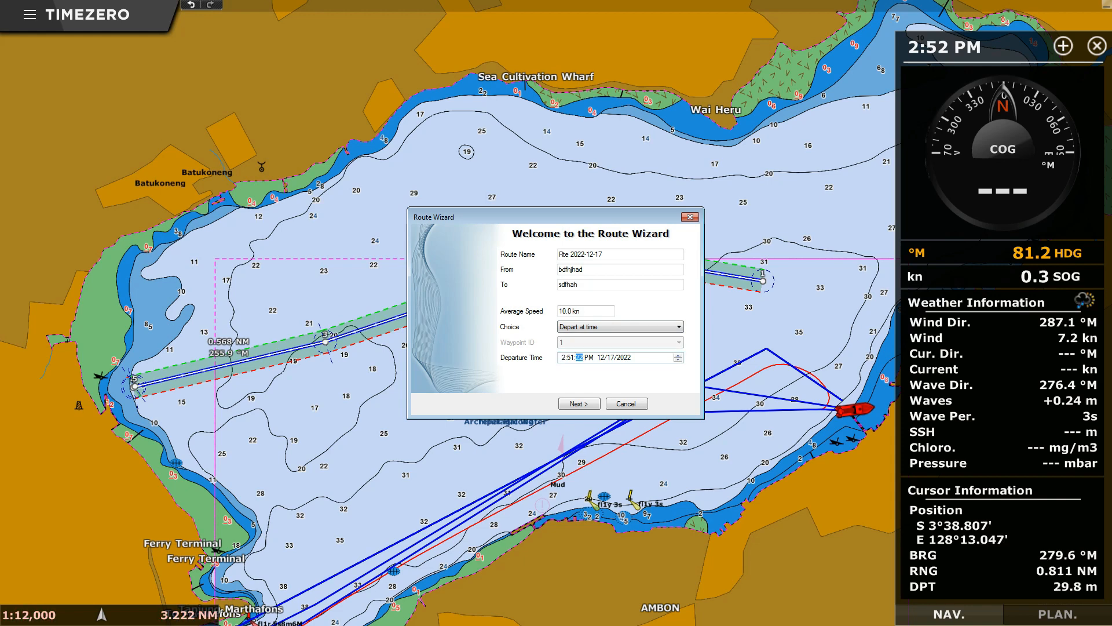
pyautogui.click(601, 358)
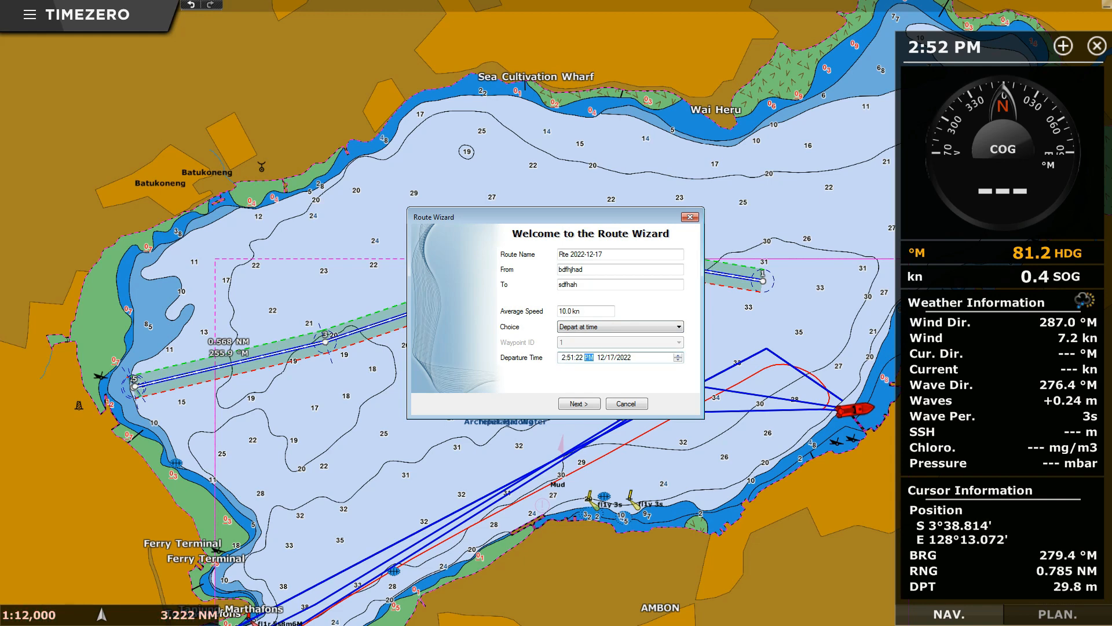
pyautogui.press('Return')
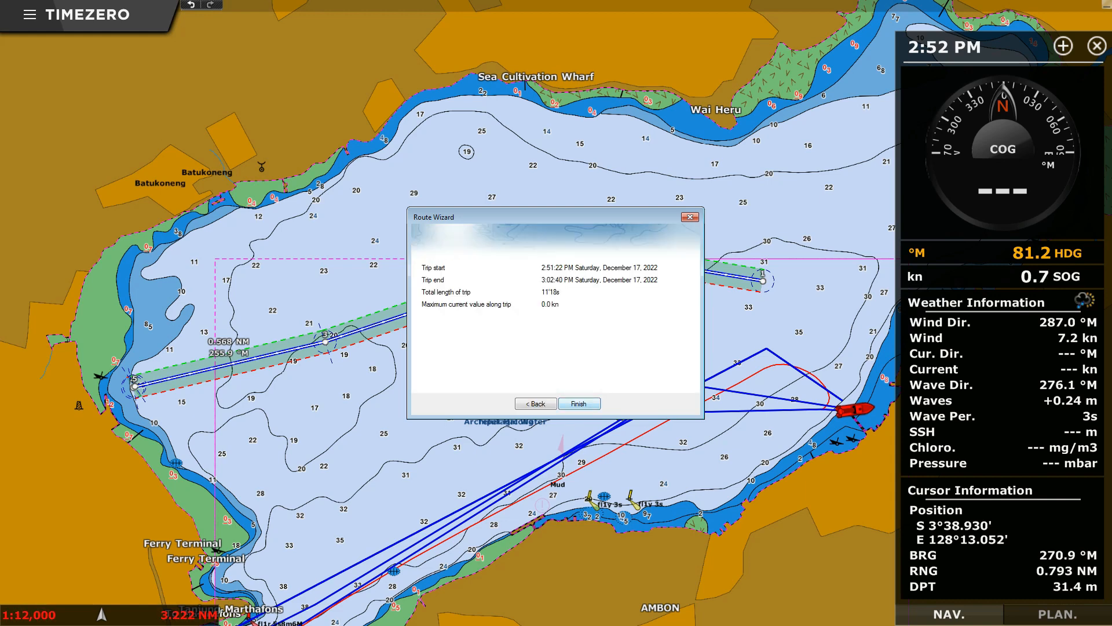
pyautogui.press('Return')
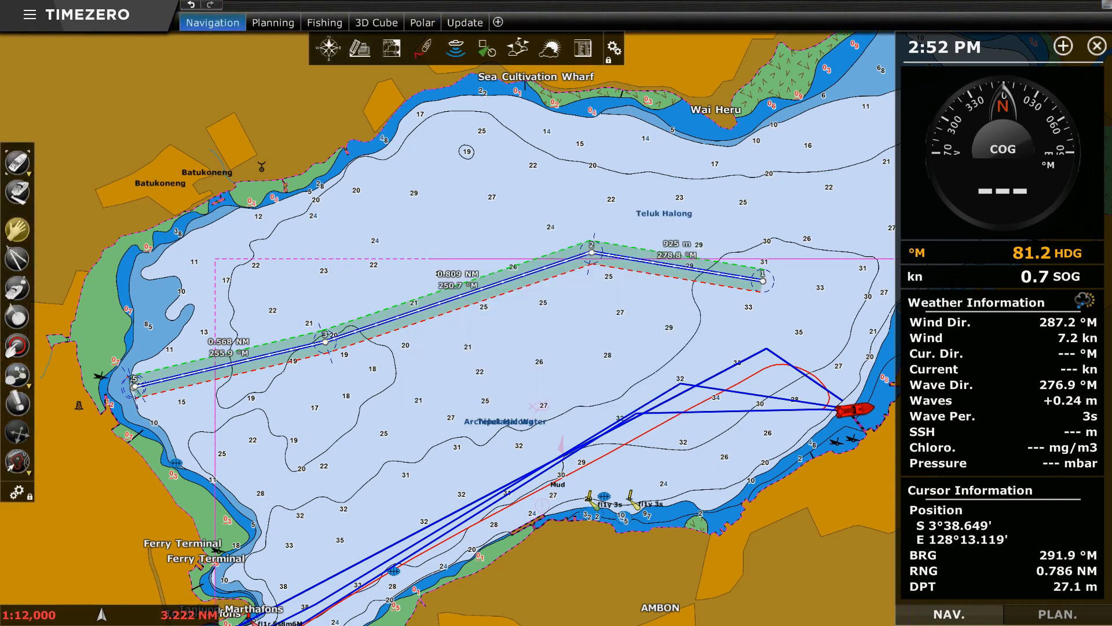
# Step: Activate the new Teluk Halong route from its first leg and cancel its navigation at waypoint 1
pyautogui.moveTo(611, 329); pyautogui.dragTo(566, 355)
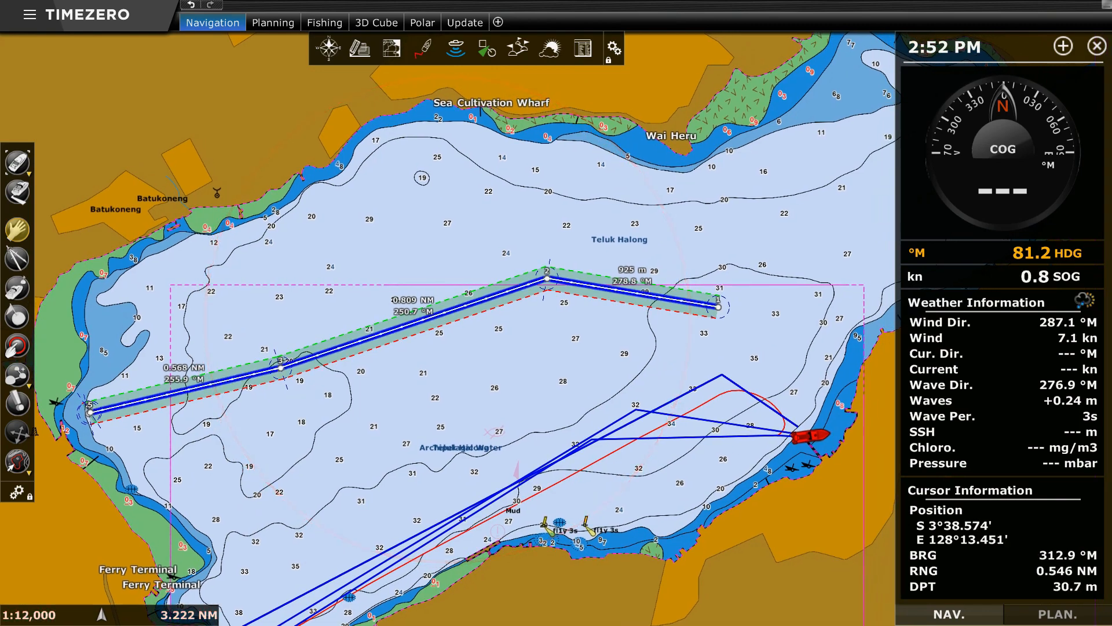
pyautogui.rightClick(673, 300)
pyautogui.click(703, 310)
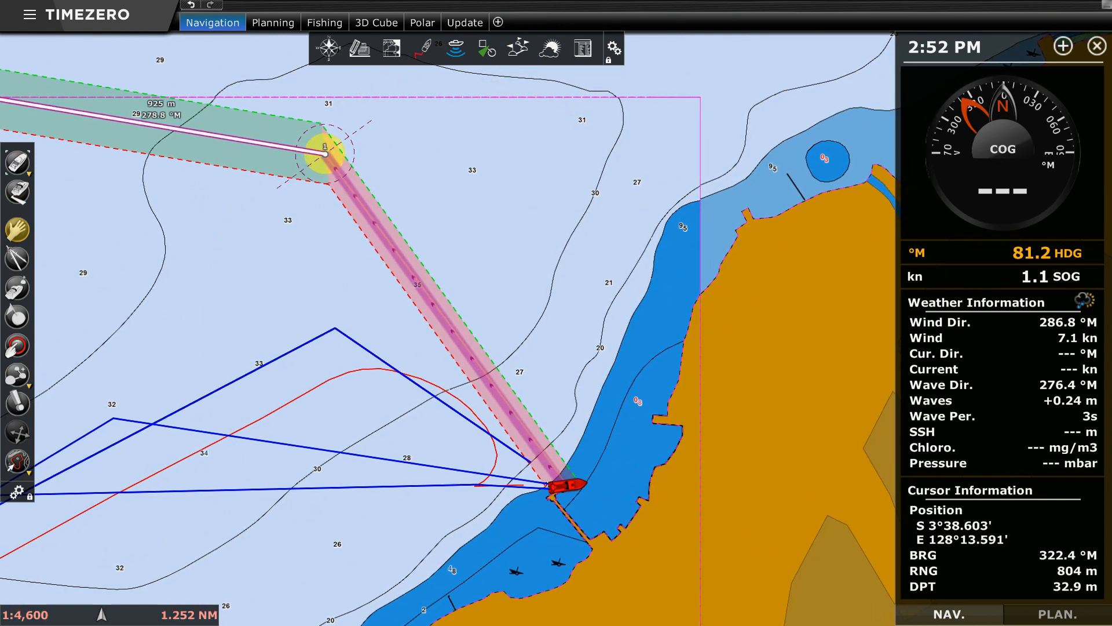
pyautogui.moveTo(326, 155)
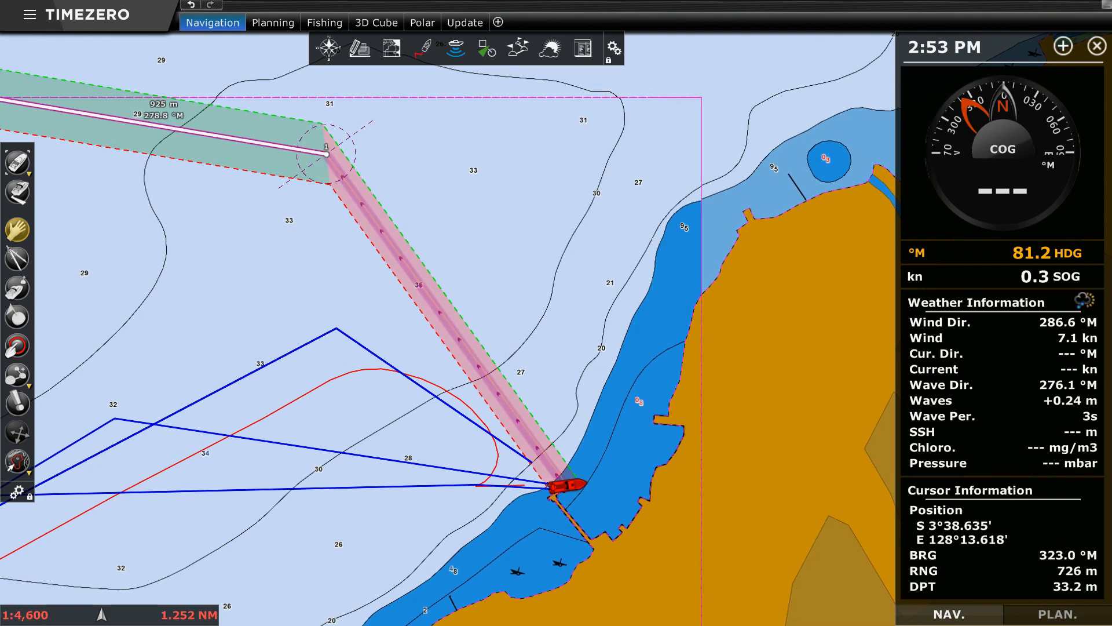
pyautogui.rightClick(325, 154)
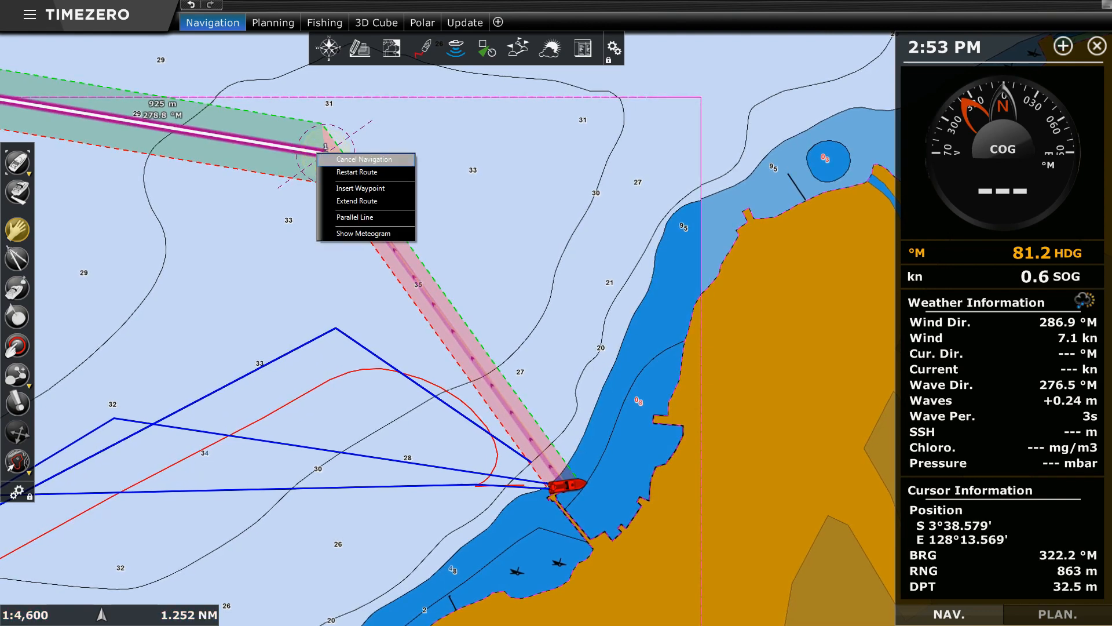
pyautogui.click(349, 159)
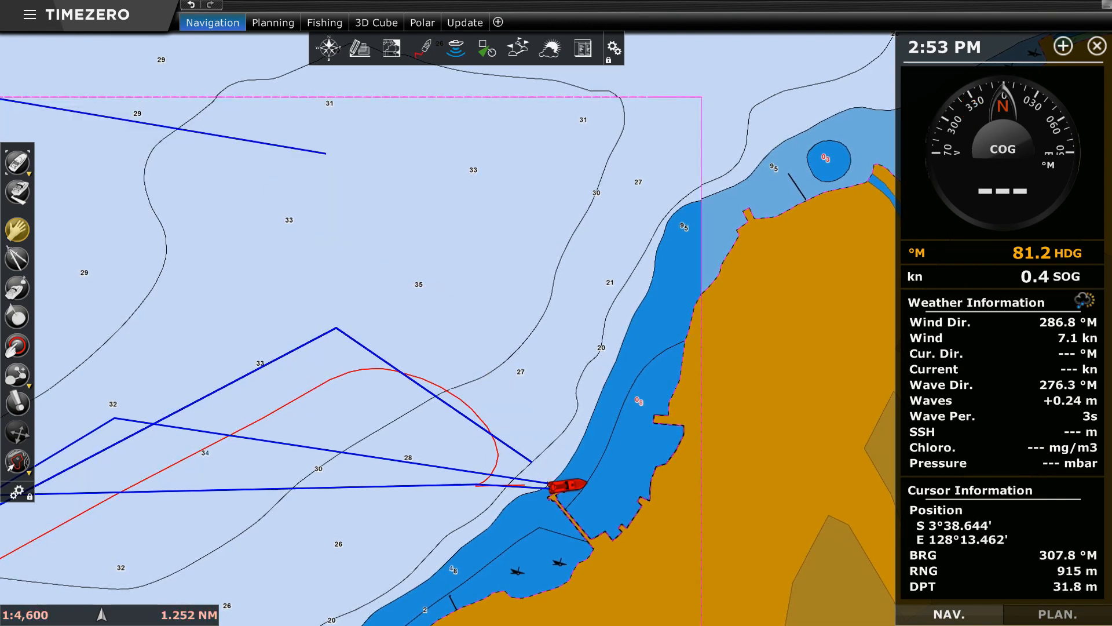
# Step: Reactivate the Teluk Halong route from its eastern end and cancel the navigation again
pyautogui.moveTo(235, 194); pyautogui.dragTo(420, 307)
pyautogui.rightClick(446, 255)
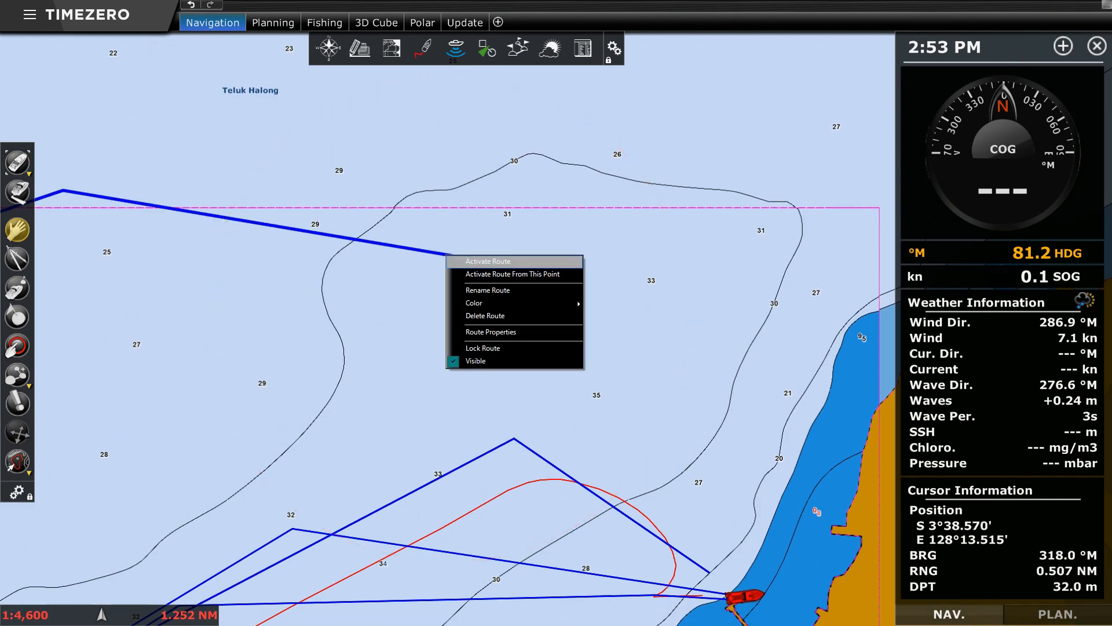
pyautogui.click(488, 262)
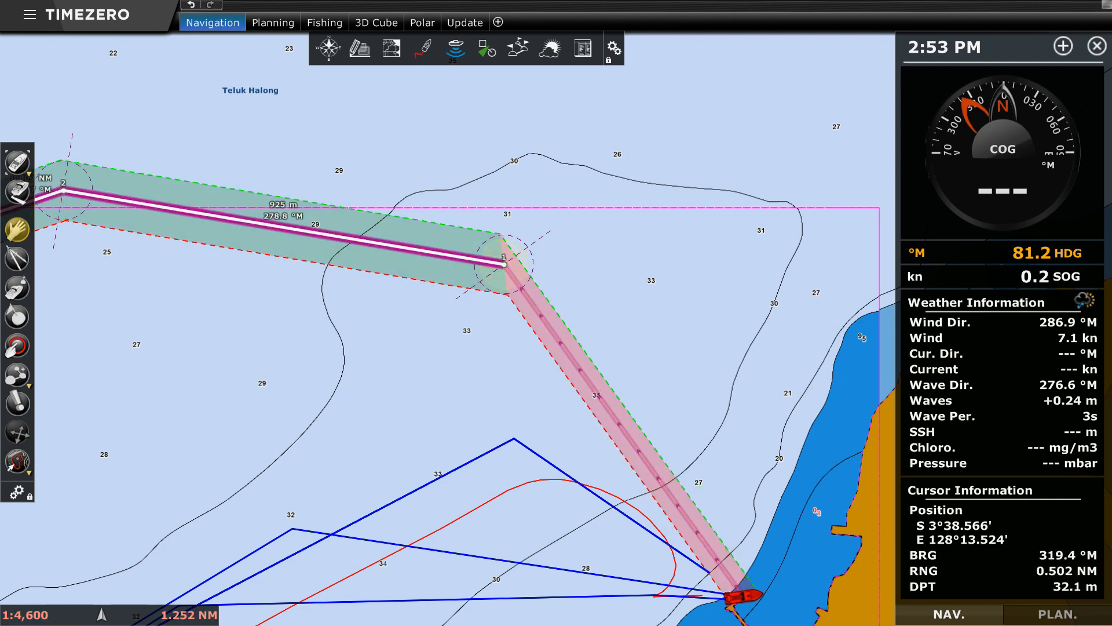
pyautogui.rightClick(504, 264)
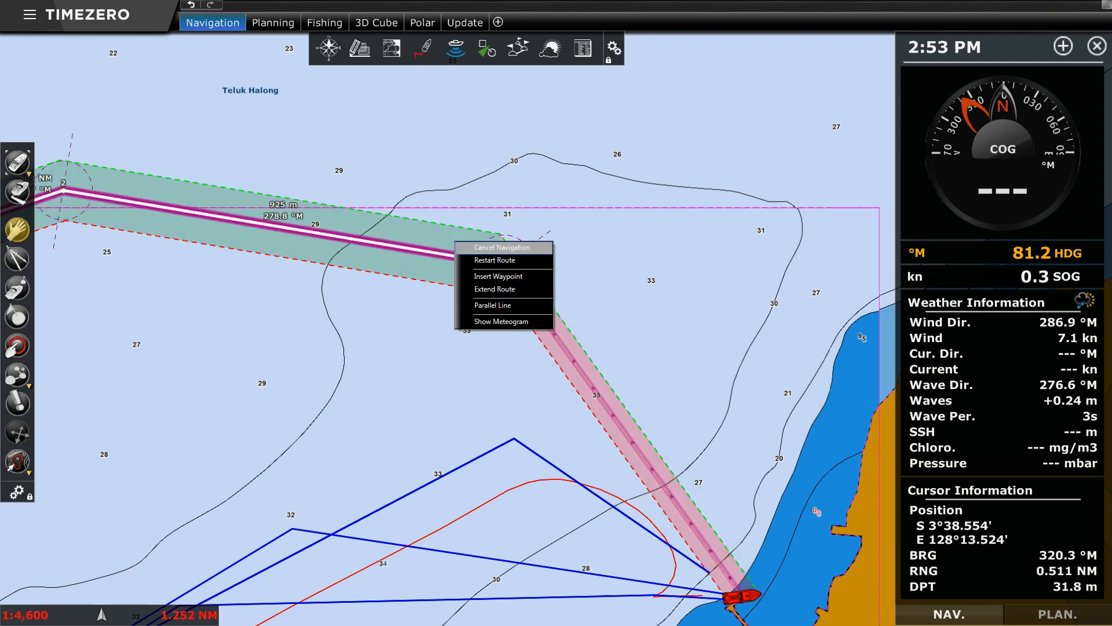
pyautogui.click(504, 248)
# Step: Split the Teluk Halong route on the leg between waypoints 2 and 3
pyautogui.moveTo(303, 297); pyautogui.dragTo(489, 352)
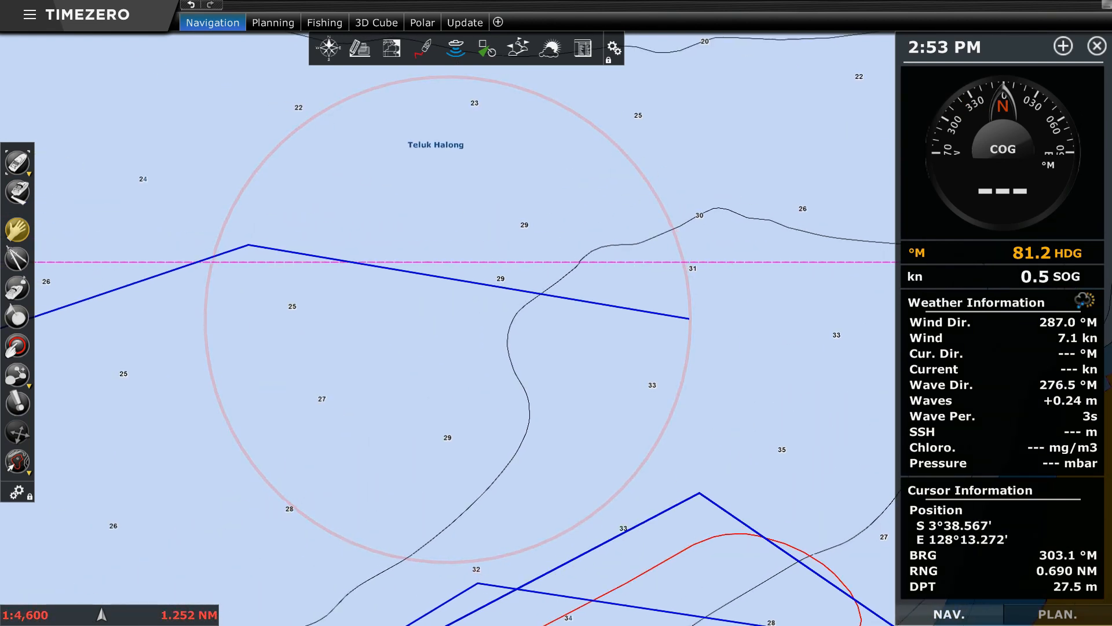
pyautogui.rightClick(287, 249)
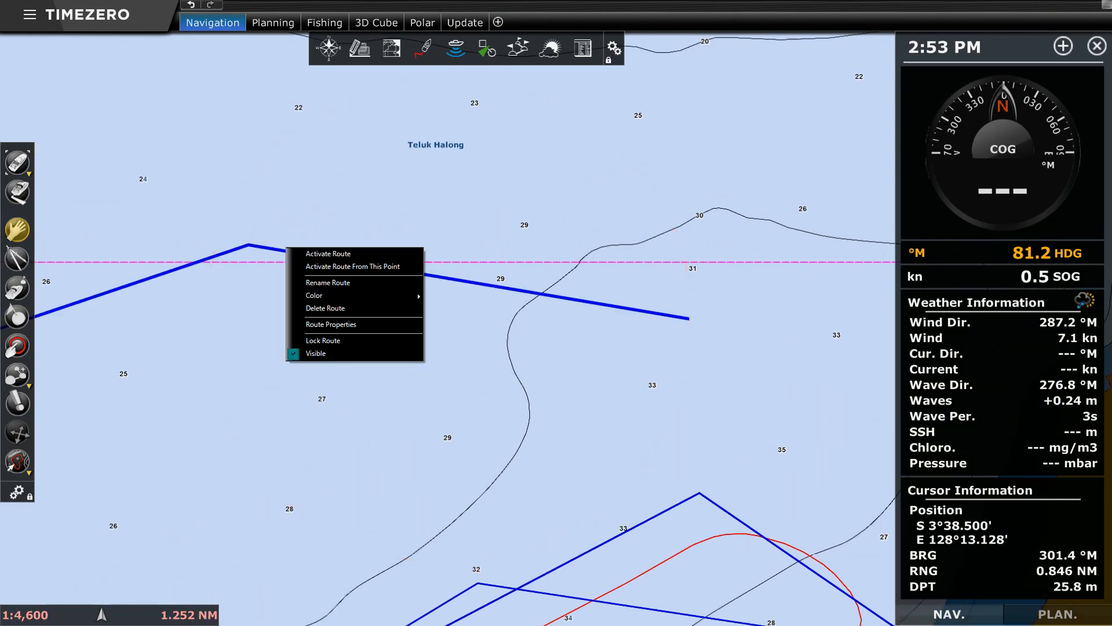
pyautogui.click(257, 328)
pyautogui.moveTo(281, 320); pyautogui.dragTo(420, 344)
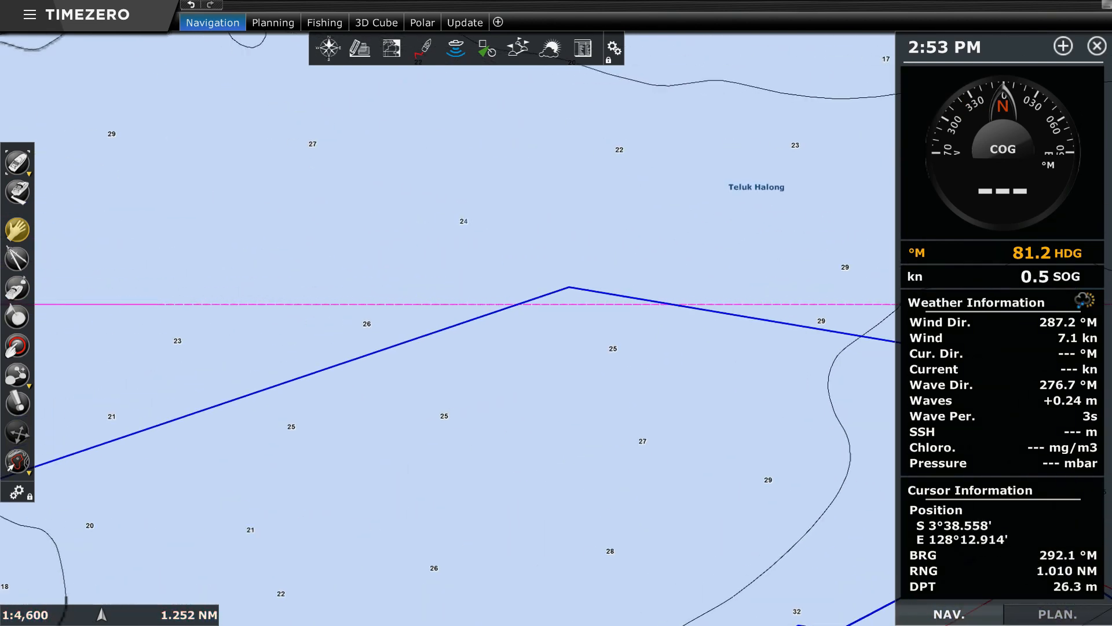
pyautogui.rightClick(415, 394)
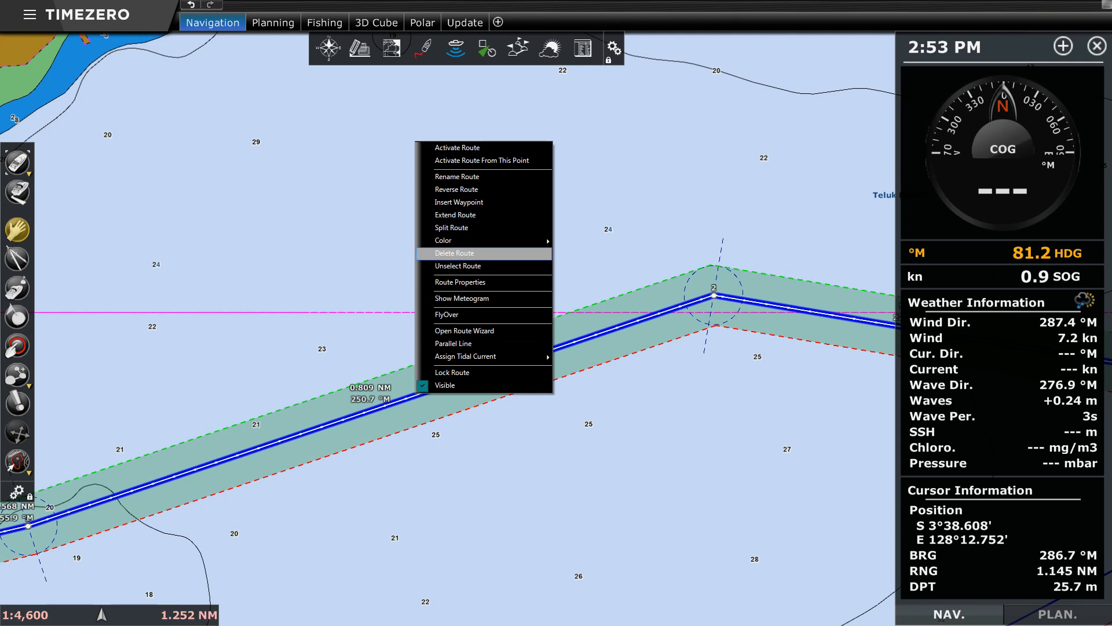
pyautogui.click(451, 228)
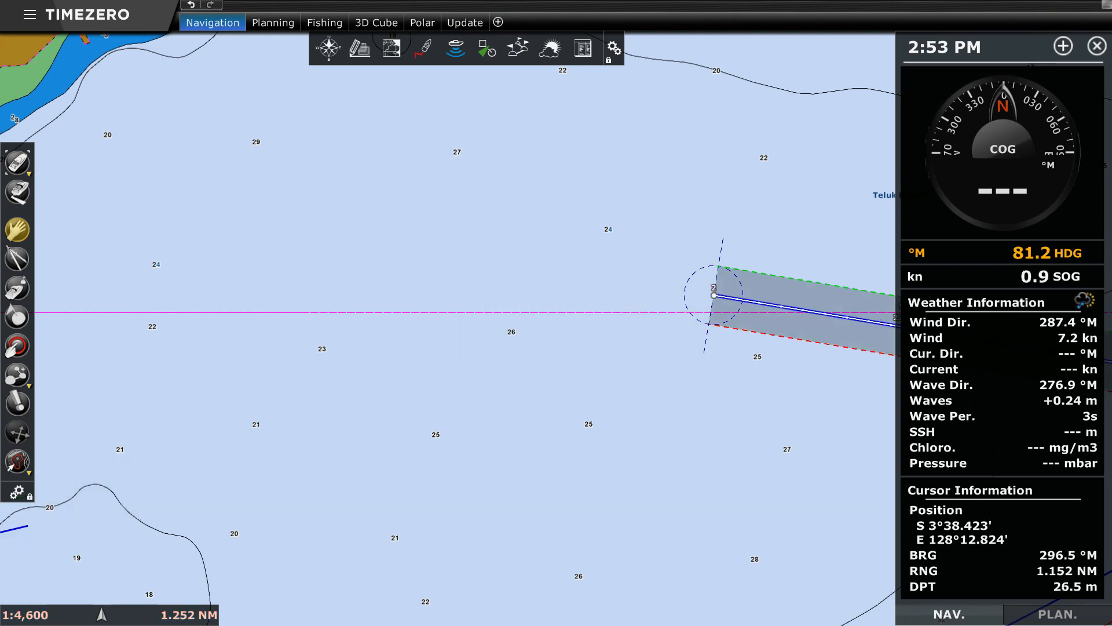
# Step: Undo the split of the Teluk Halong route to rejoin its waypoints 2 and 3
pyautogui.moveTo(581, 326); pyautogui.dragTo(494, 277)
pyautogui.moveTo(351, 308); pyautogui.dragTo(544, 294)
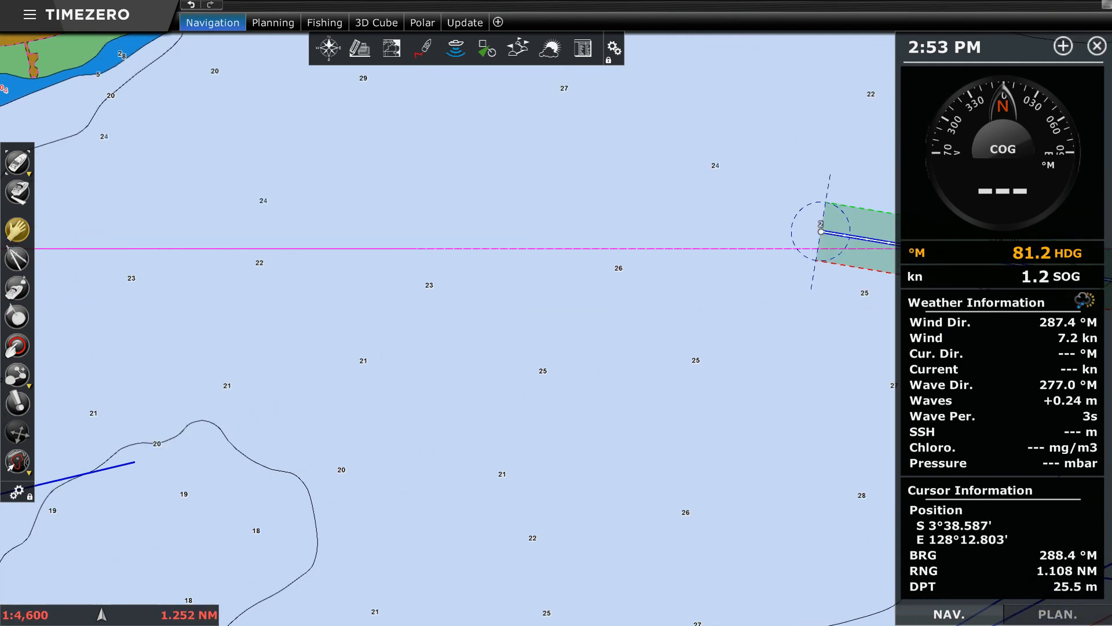
pyautogui.hotkey('ctrl', 'z')
# Step: Extend the Teluk Halong route southeast from its western end with legs of about 414, 424 and 424 m, finishing about 293 m northeast
pyautogui.rightClick(568, 318)
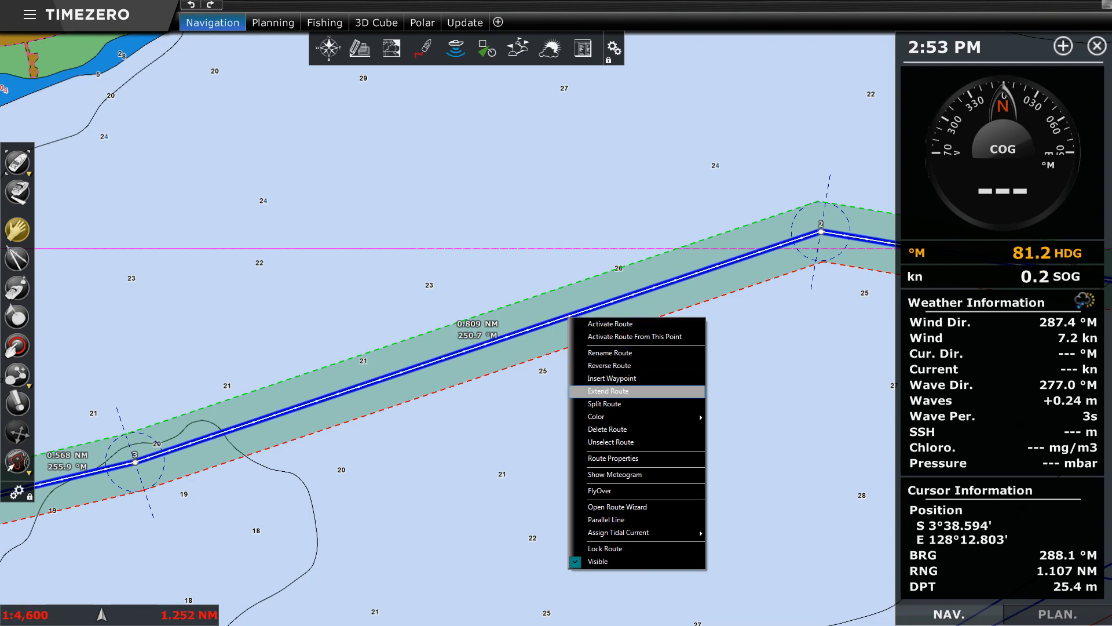
pyautogui.click(608, 391)
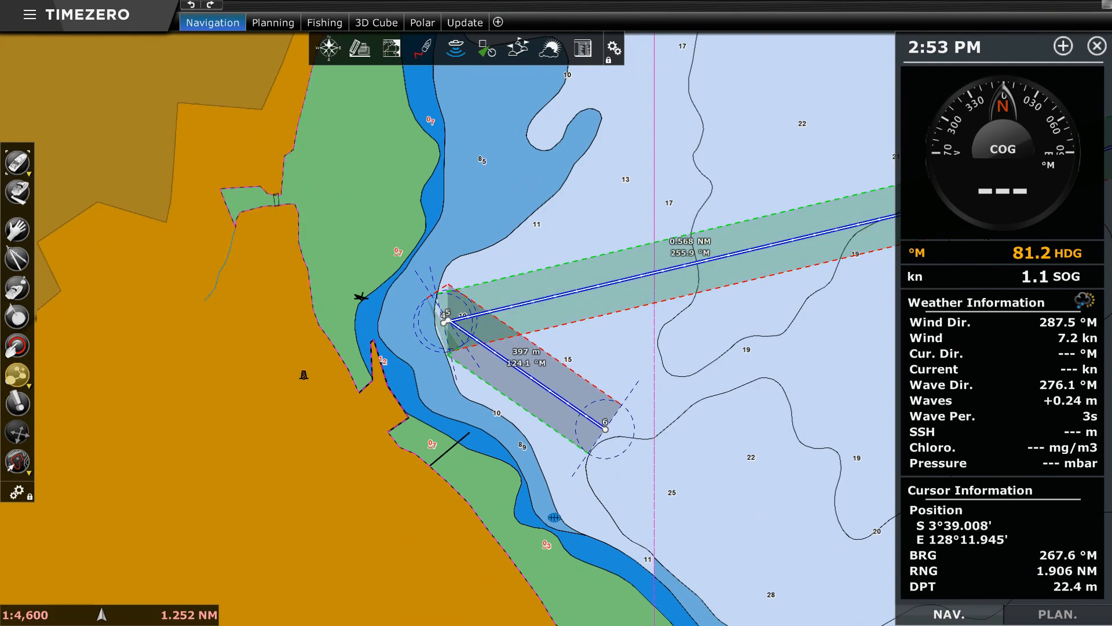
pyautogui.click(616, 431)
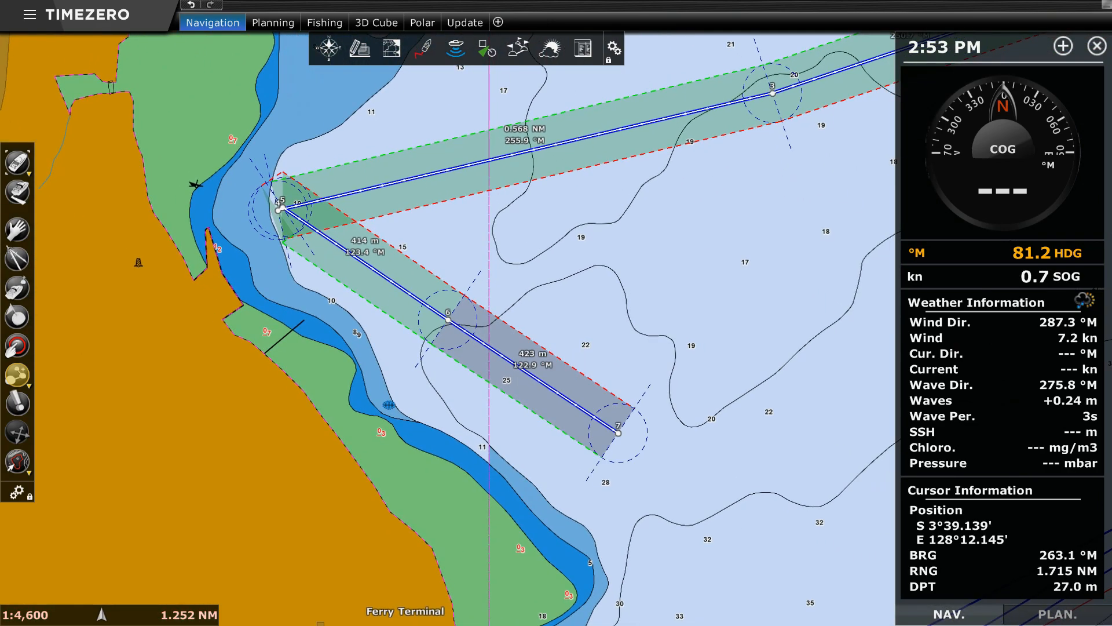
pyautogui.click(619, 433)
pyautogui.click(588, 422)
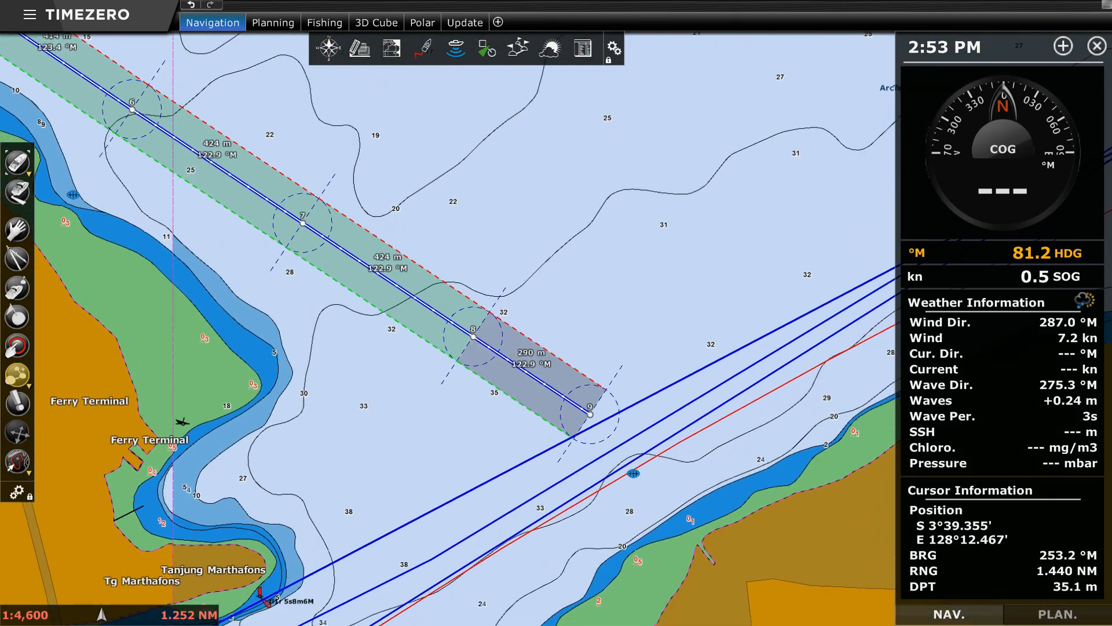
pyautogui.click(551, 223)
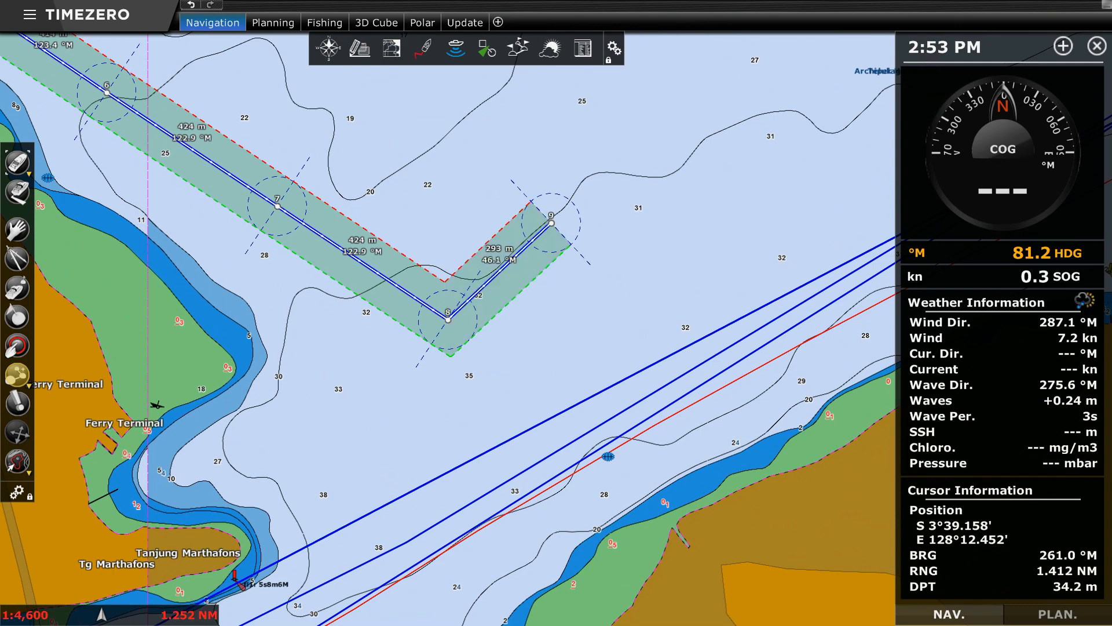
pyautogui.doubleClick(551, 223)
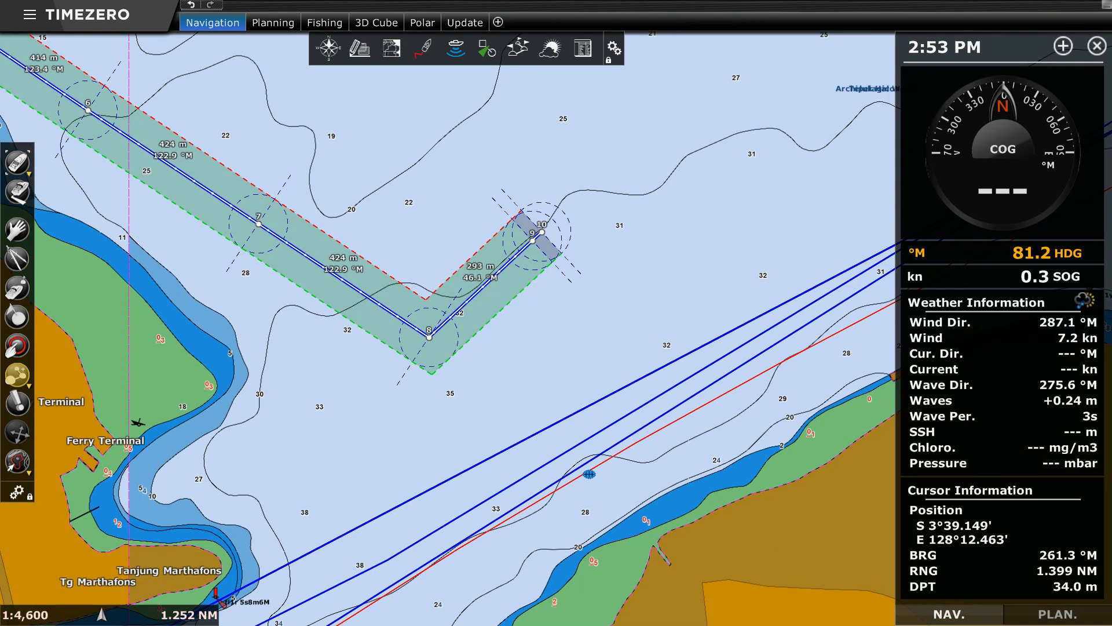
pyautogui.click(626, 404)
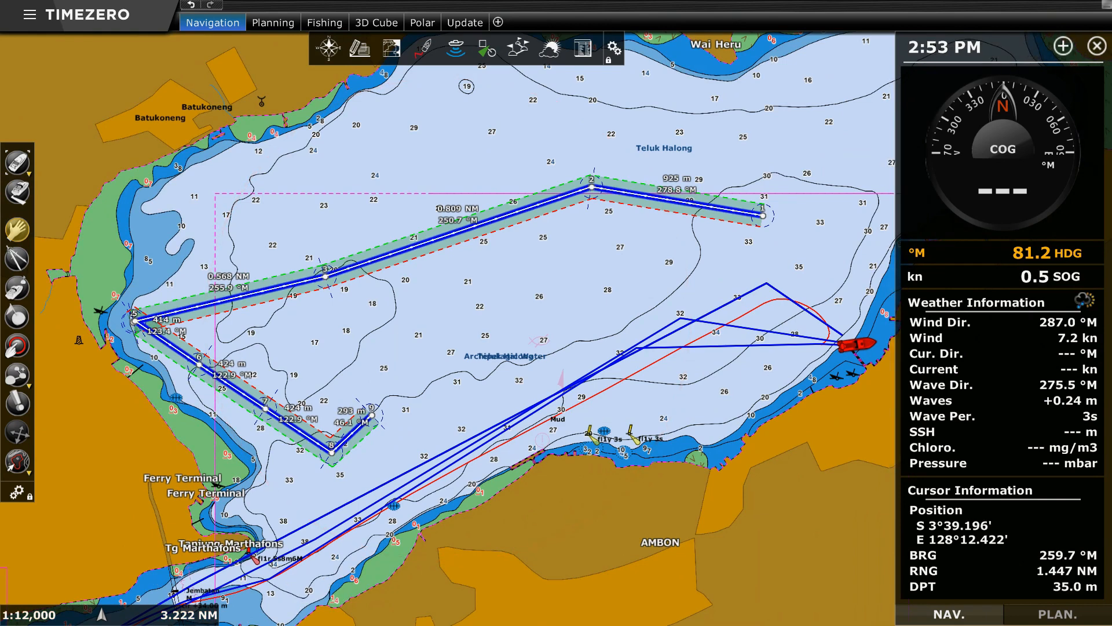
# Step: Run a FlyOver along the extended Teluk Halong route
pyautogui.rightClick(362, 426)
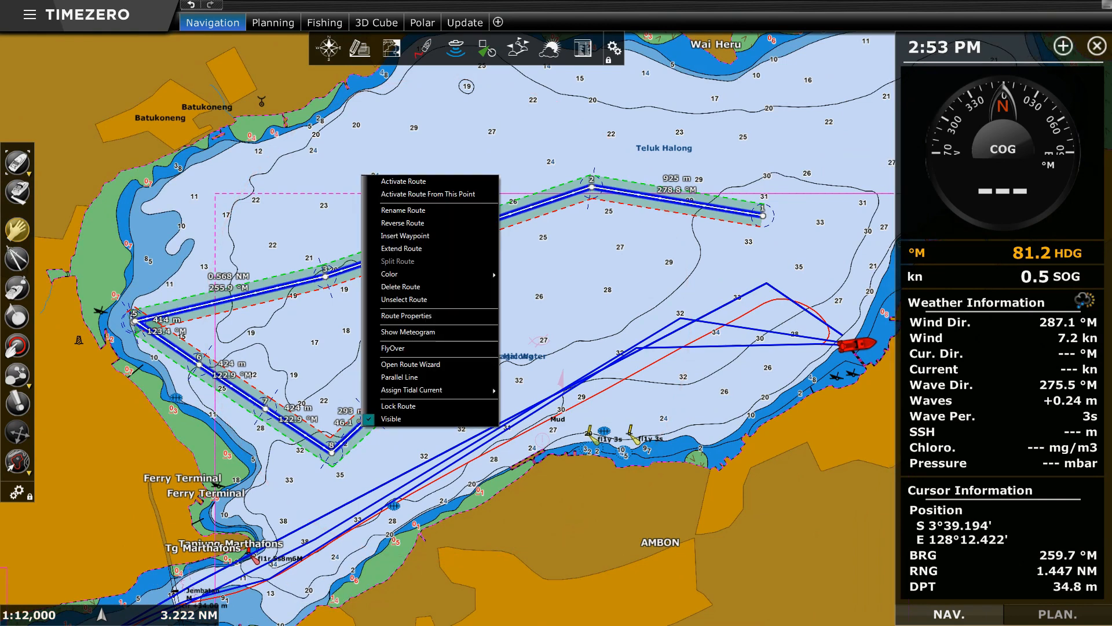
pyautogui.moveTo(428, 390)
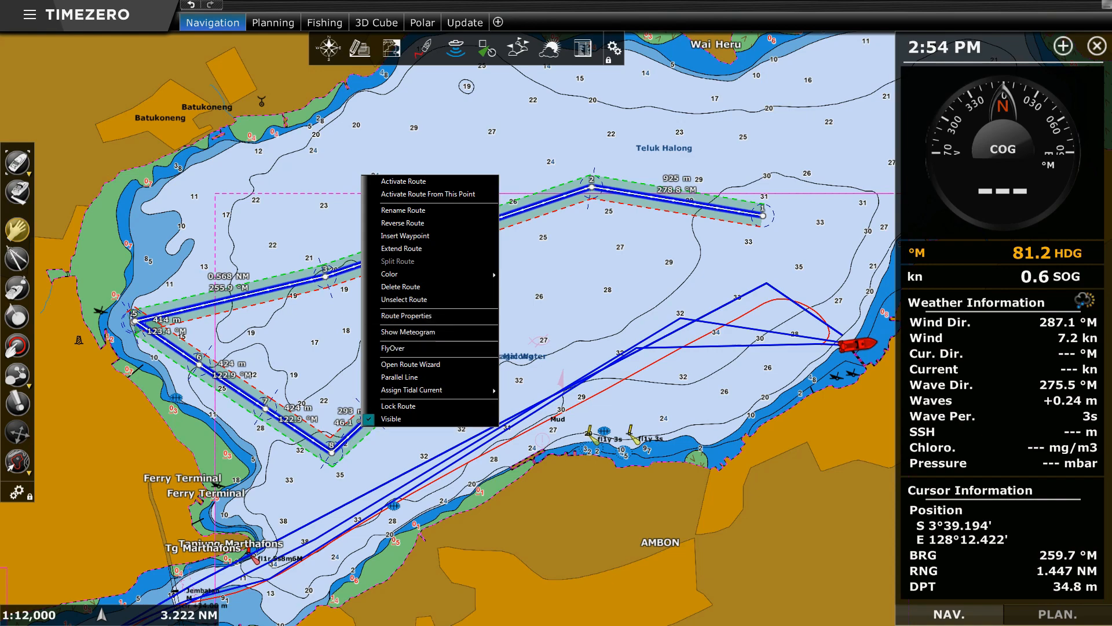
pyautogui.click(394, 348)
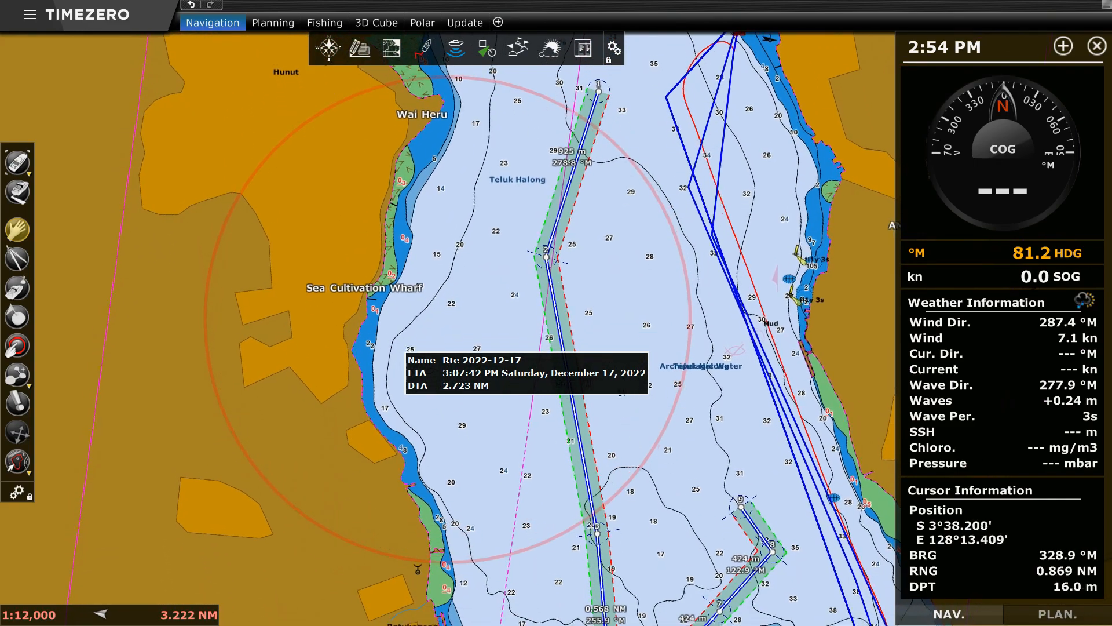
pyautogui.rightClick(465, 204)
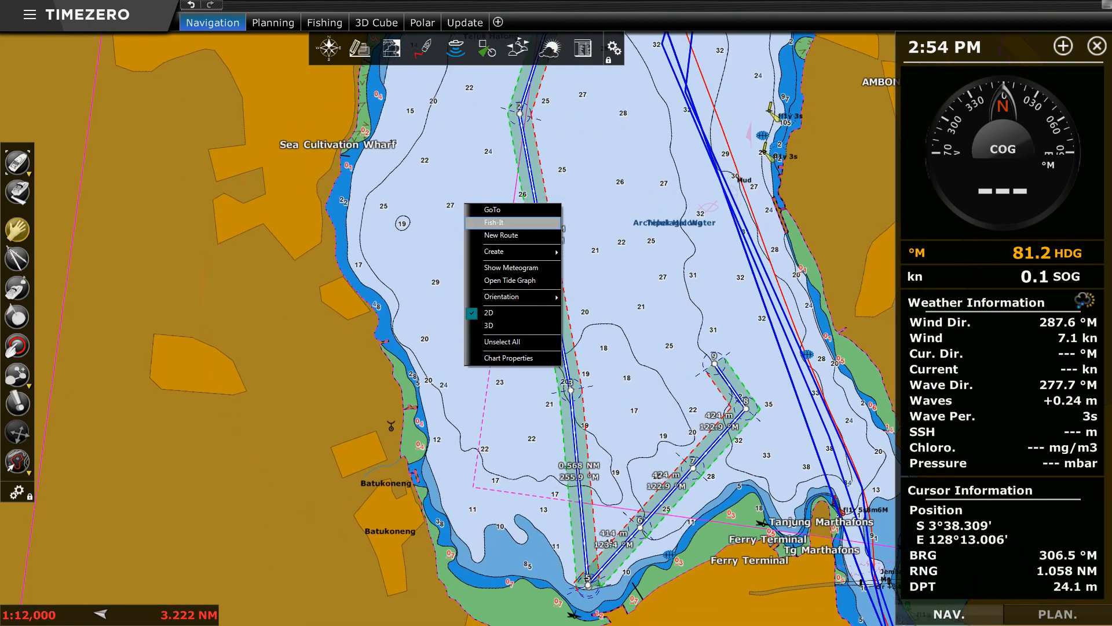
pyautogui.press('Escape')
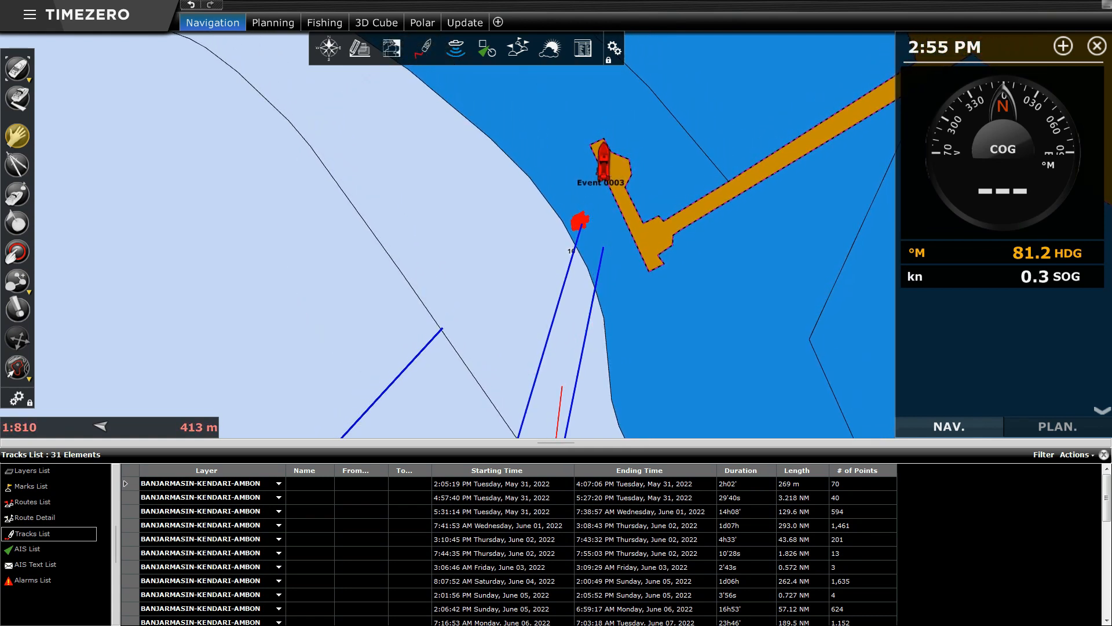
# Step: Delete the locked Event 0003 mark beside the vessel despite its lock
pyautogui.scroll(3, 596, 169)
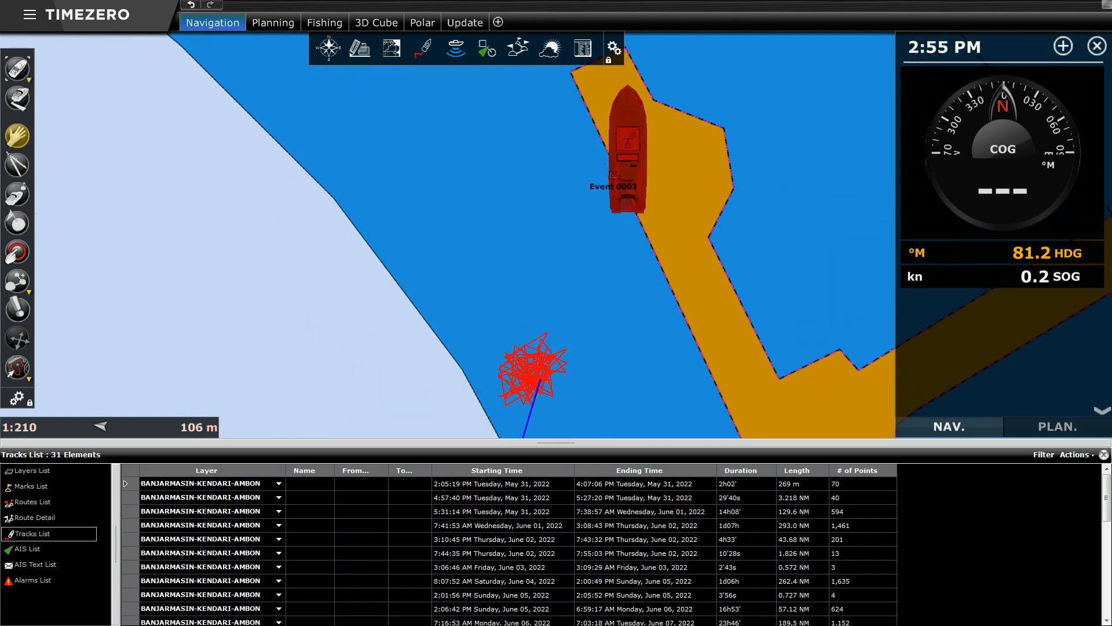
pyautogui.rightClick(612, 177)
pyautogui.press('Escape')
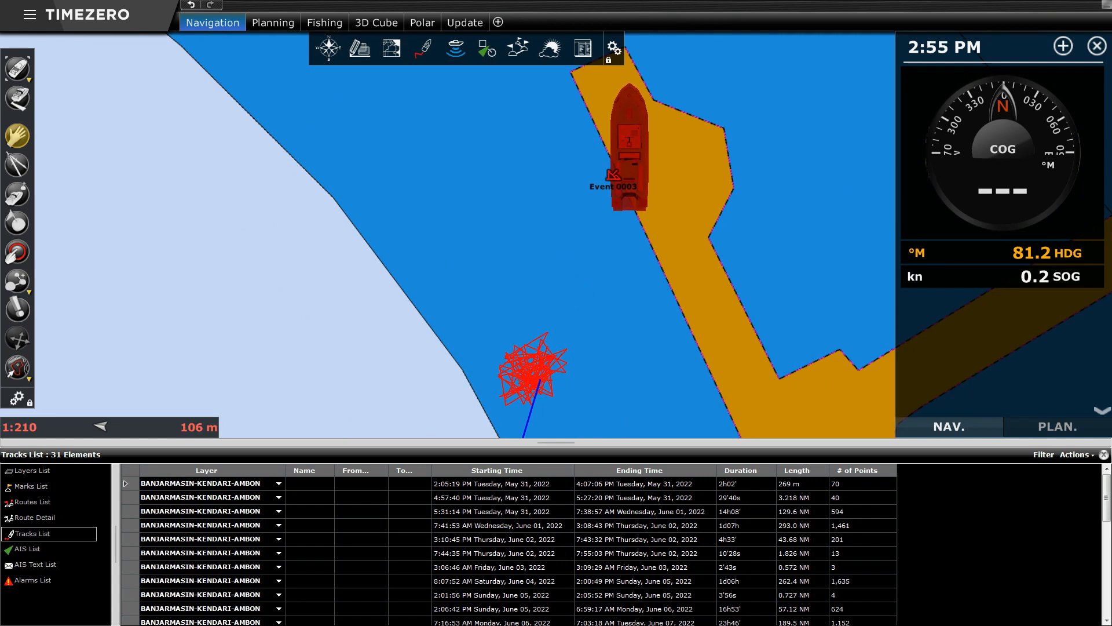
pyautogui.rightClick(612, 174)
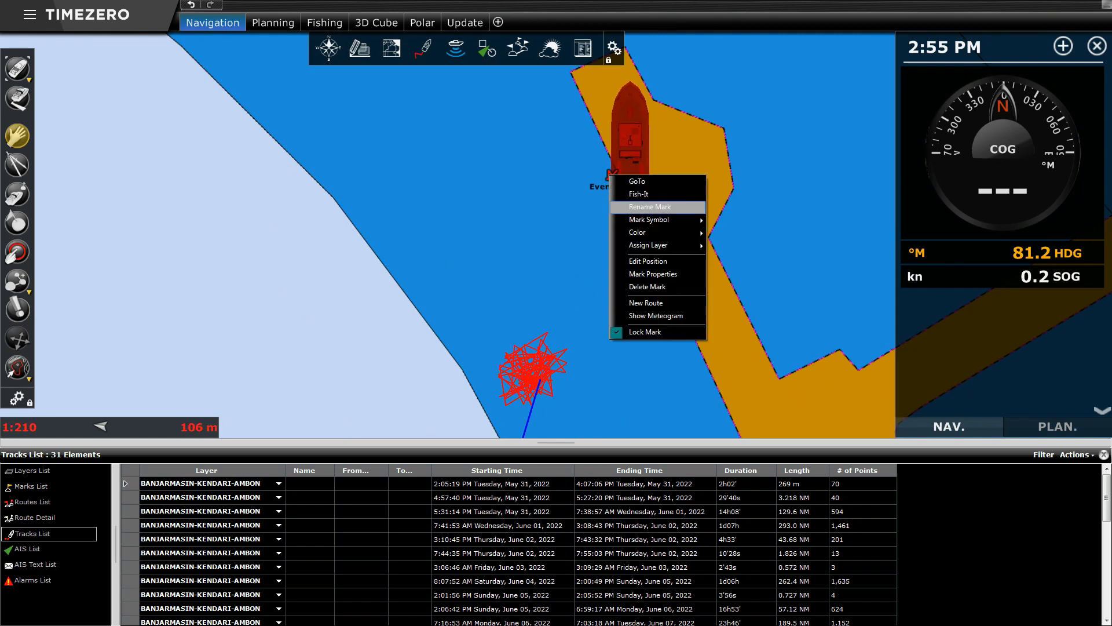
pyautogui.click(647, 286)
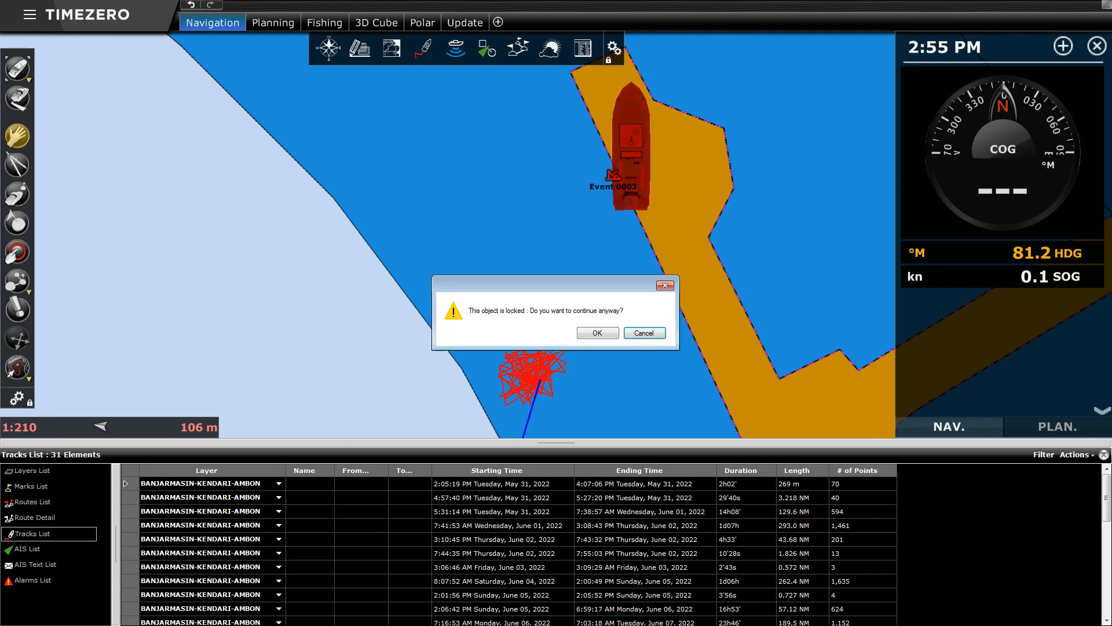
pyautogui.click(597, 333)
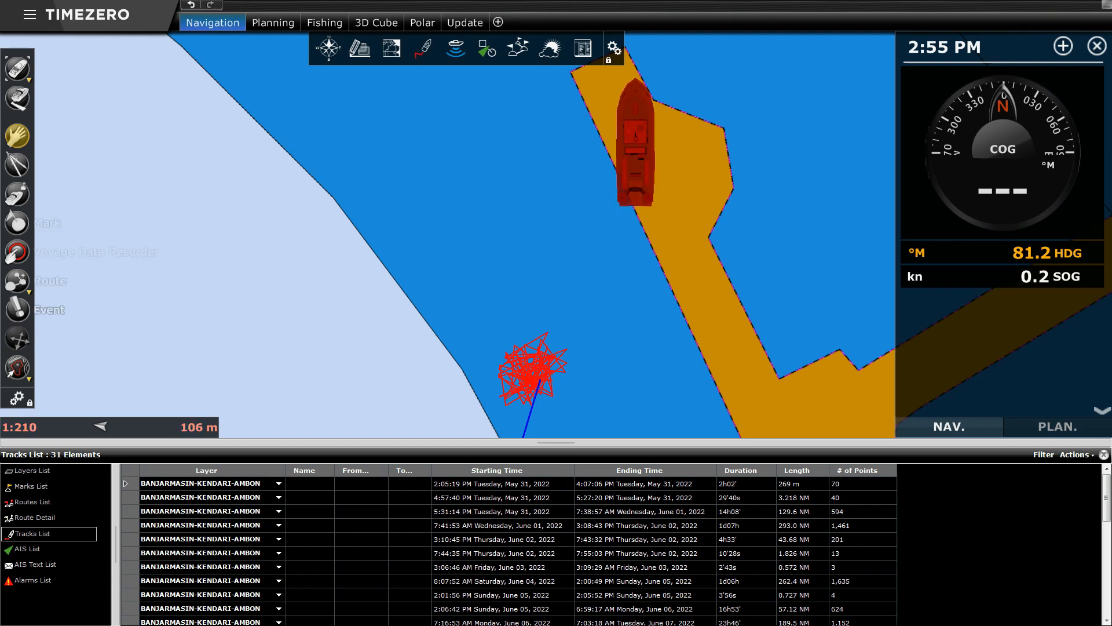
# Step: Add the MOB tool to the chart toolbar and close the Tracks List
pyautogui.click(16, 398)
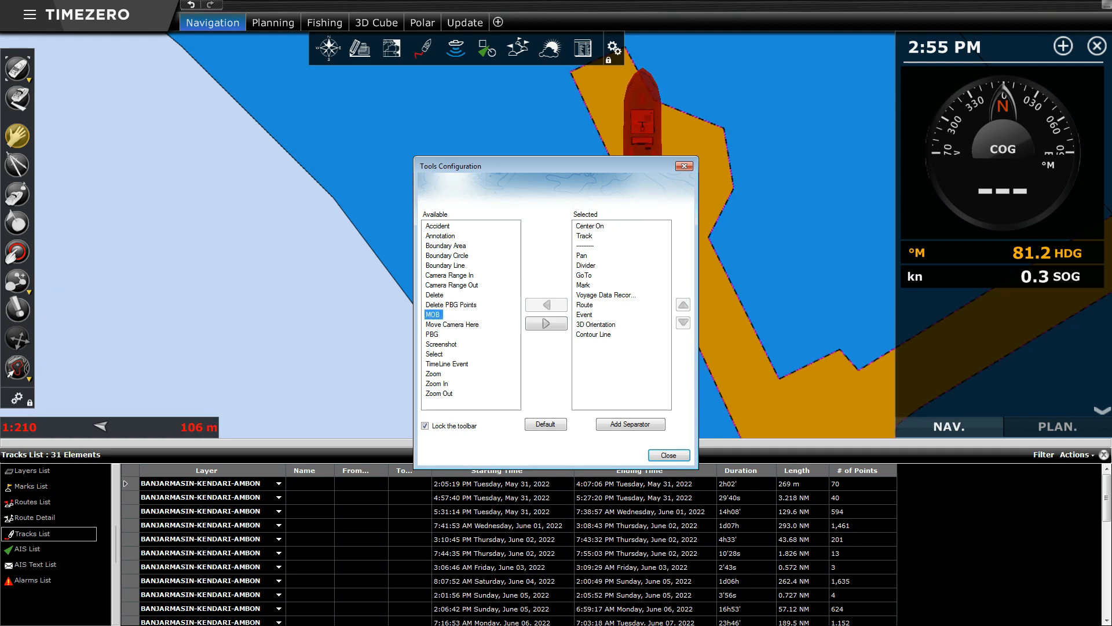
pyautogui.click(546, 323)
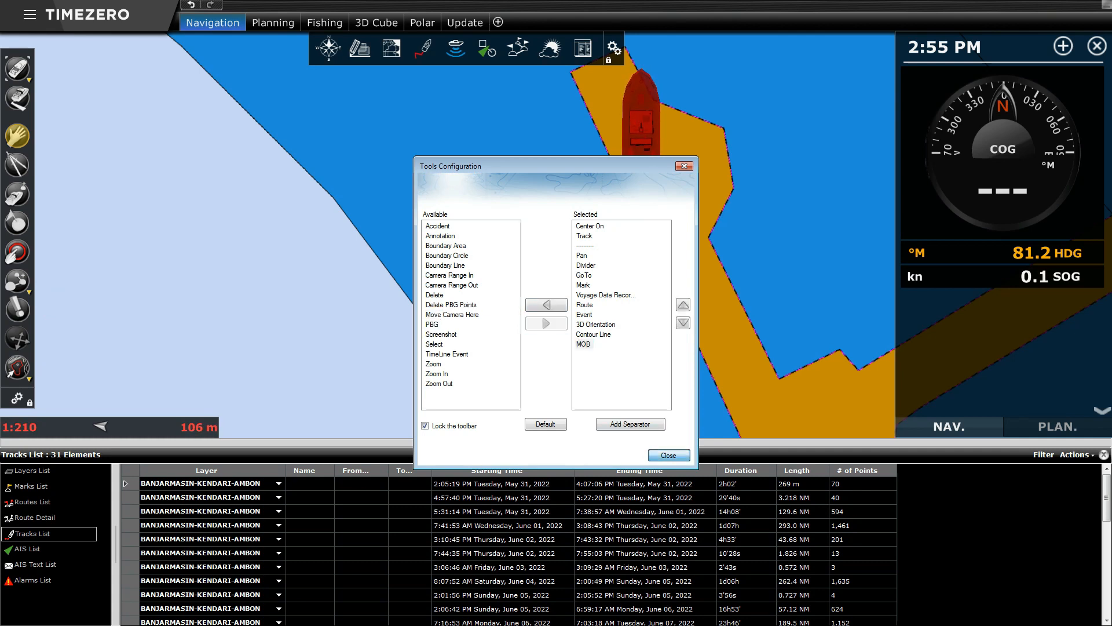
pyautogui.click(669, 455)
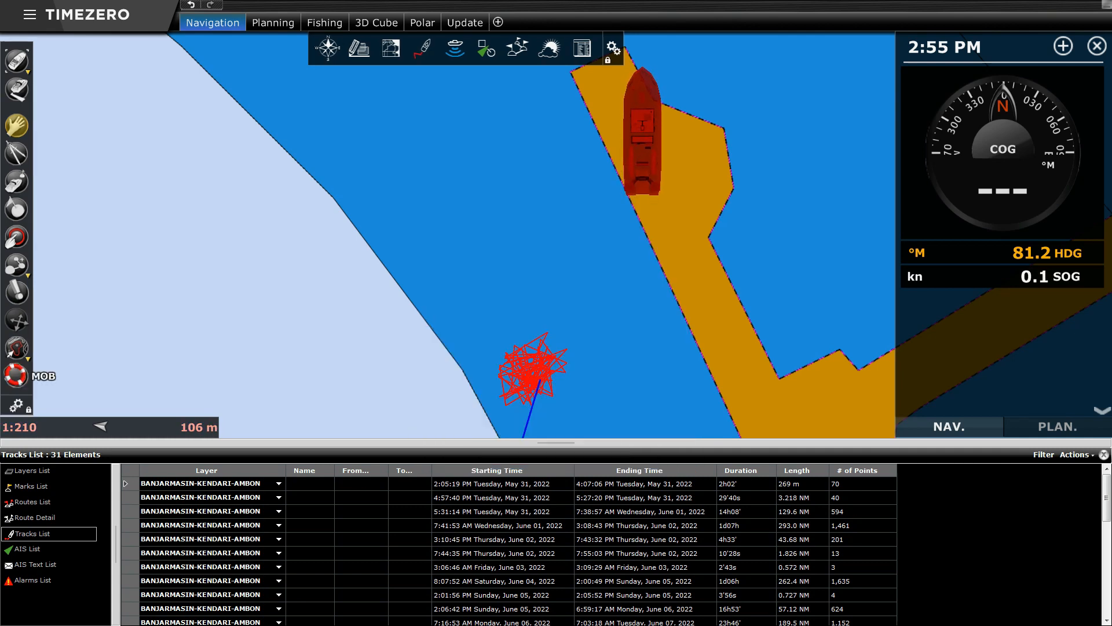
pyautogui.scroll(-5, 412, 247)
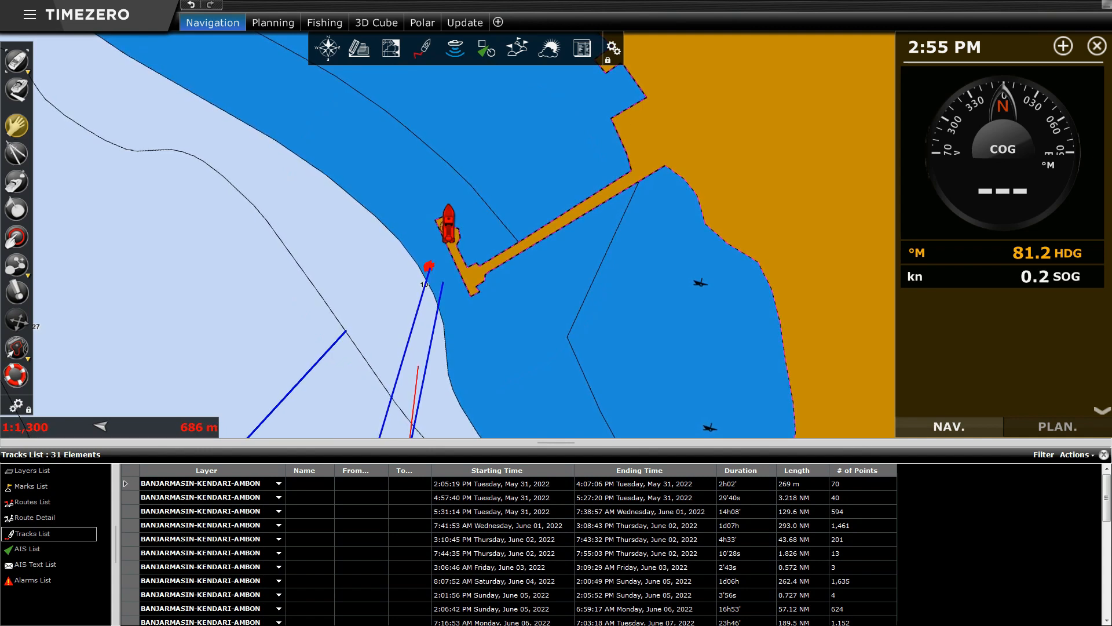
pyautogui.click(1104, 455)
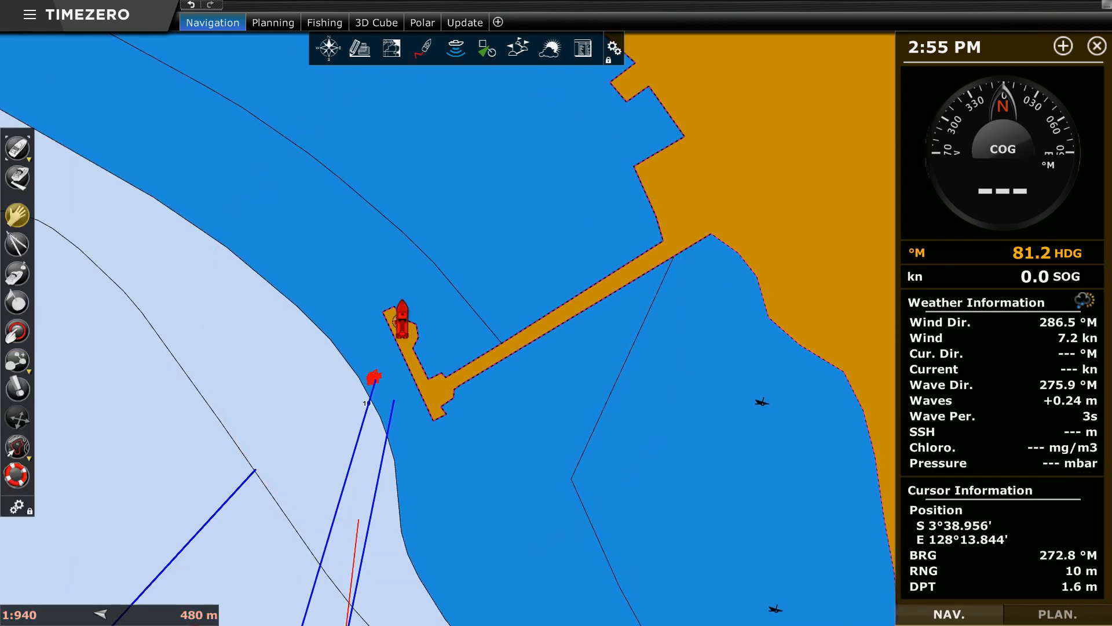
# Step: Delete the locked MOB mark beside the vessel at the pier despite its lock
pyautogui.scroll(5, 397, 320)
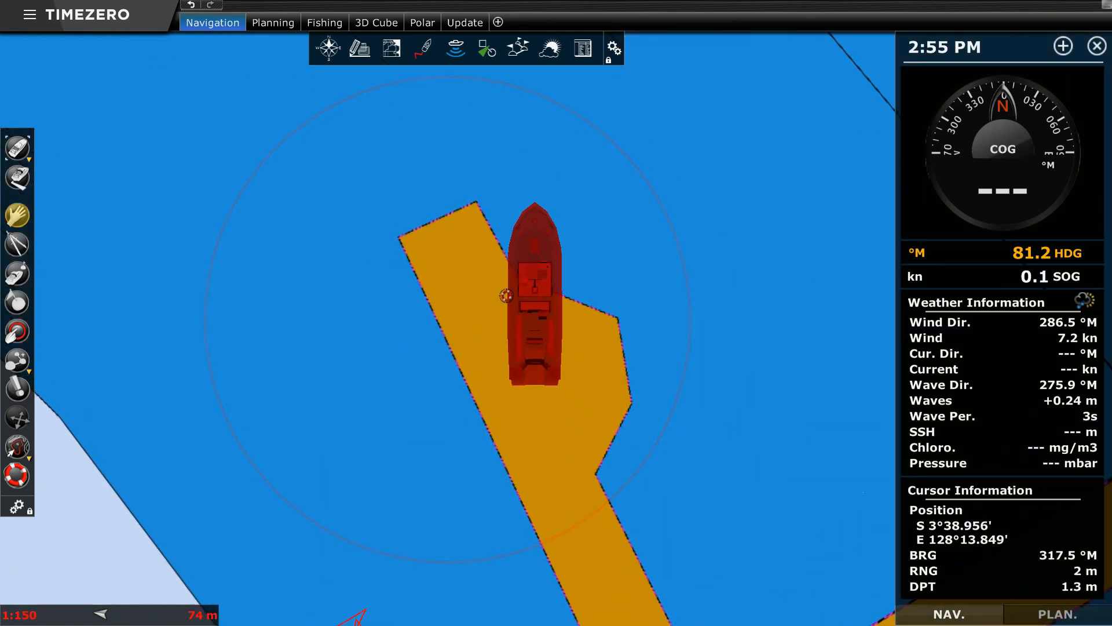
pyautogui.rightClick(504, 299)
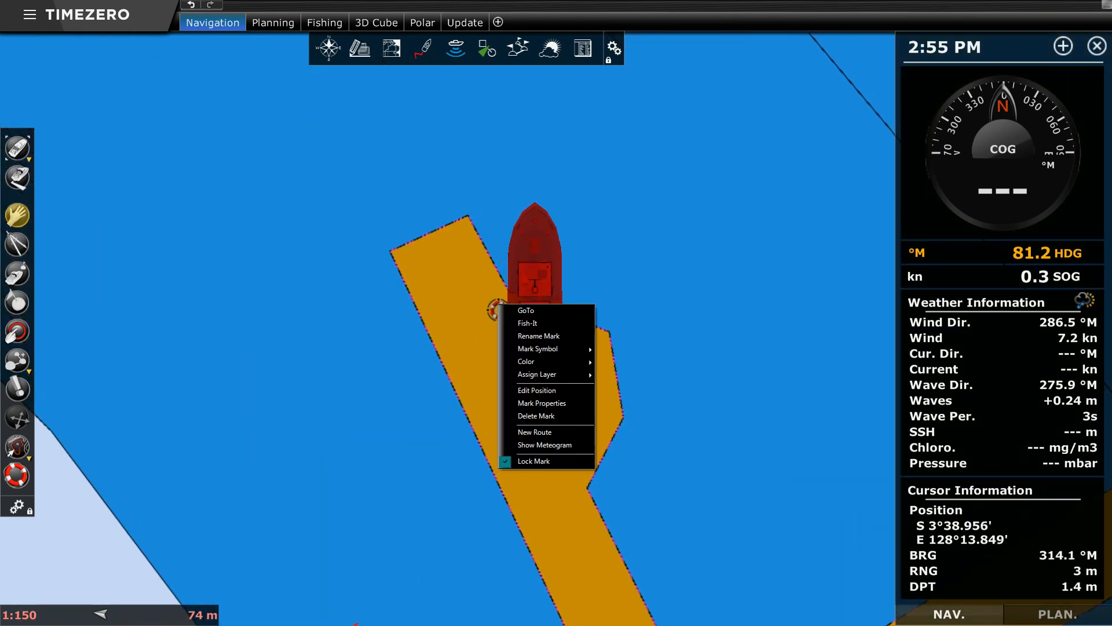
pyautogui.click(536, 390)
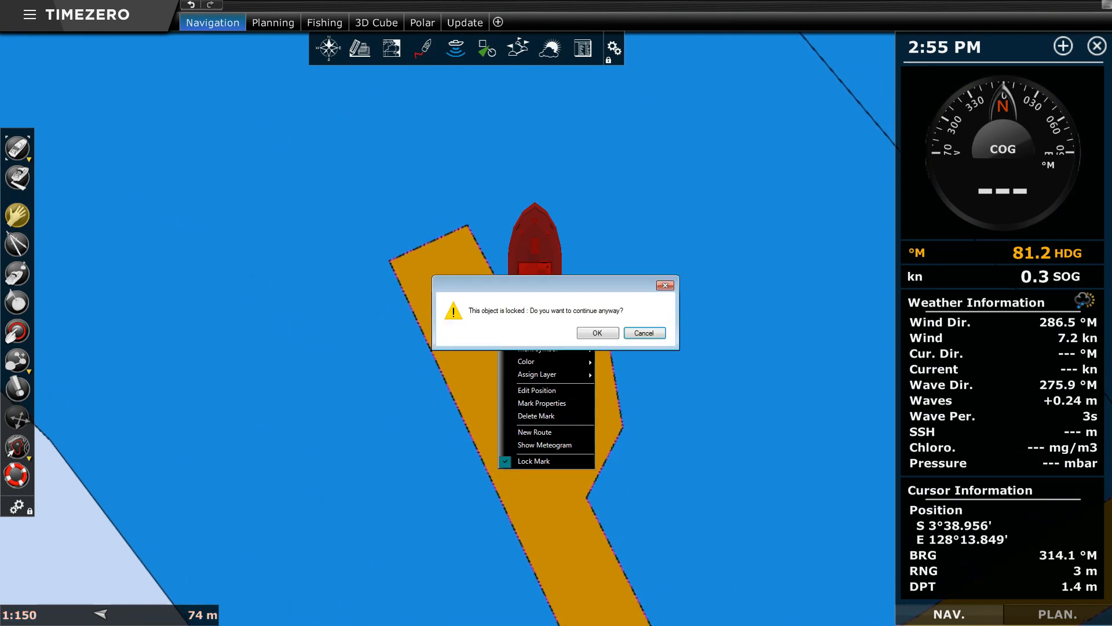
pyautogui.click(597, 333)
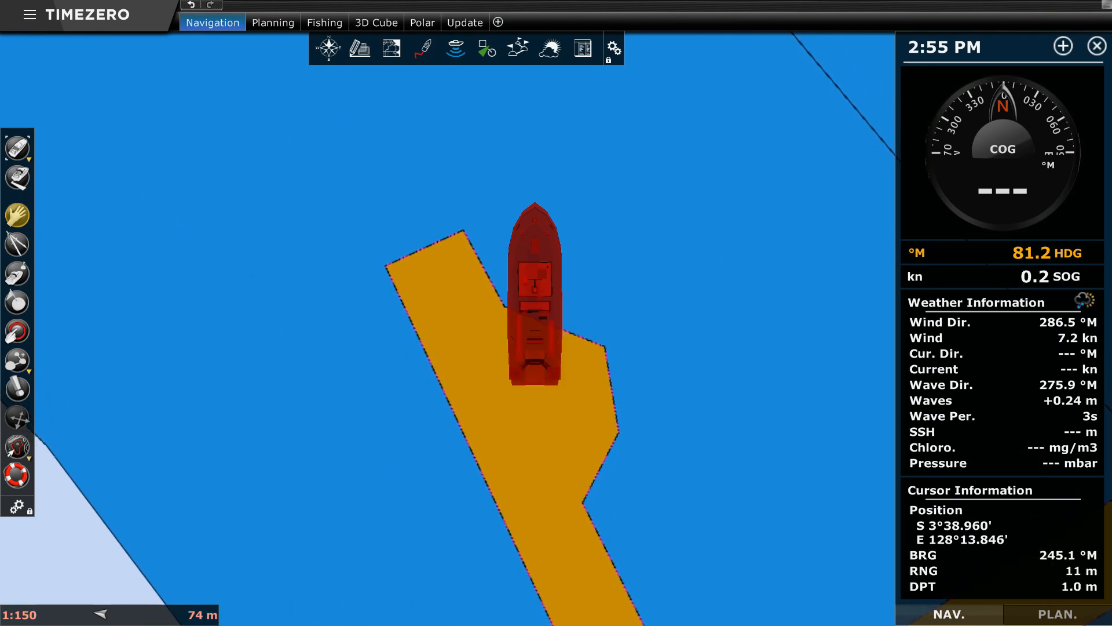
# Step: Drop a new MOB mark at the vessel's position
pyautogui.scroll(-6, 583, 441)
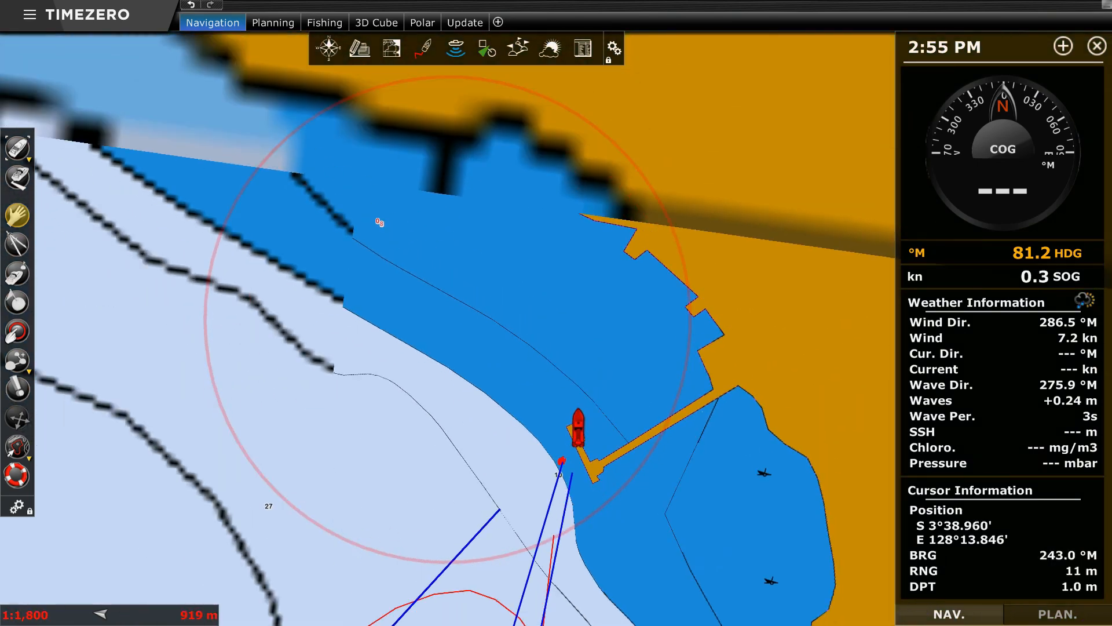
pyautogui.scroll(-8, 570, 440)
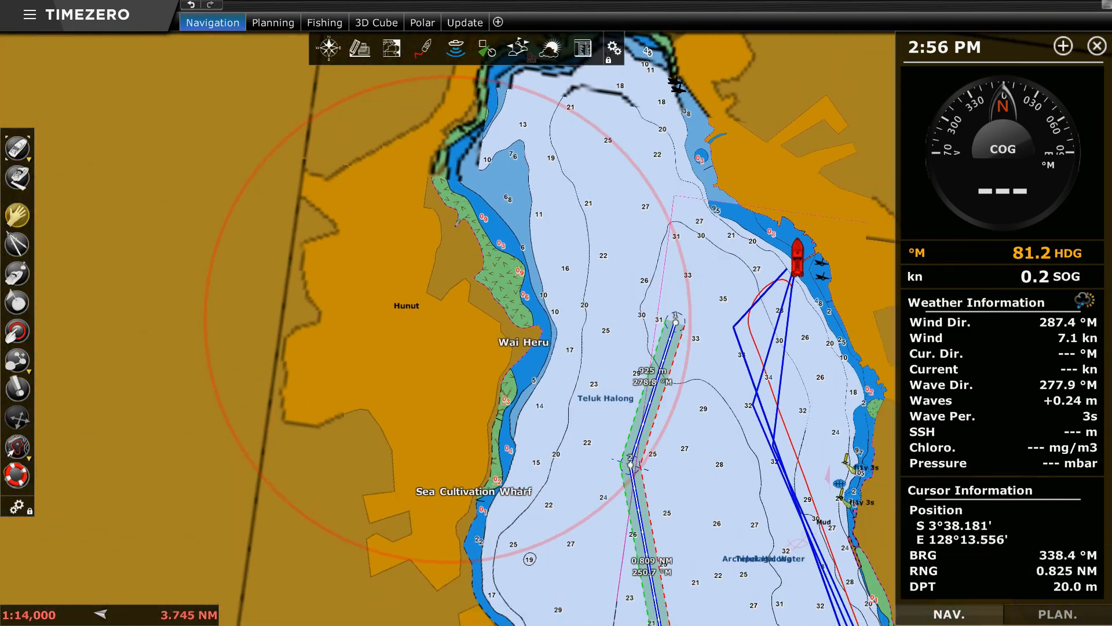
pyautogui.scroll(-5, 534, 323)
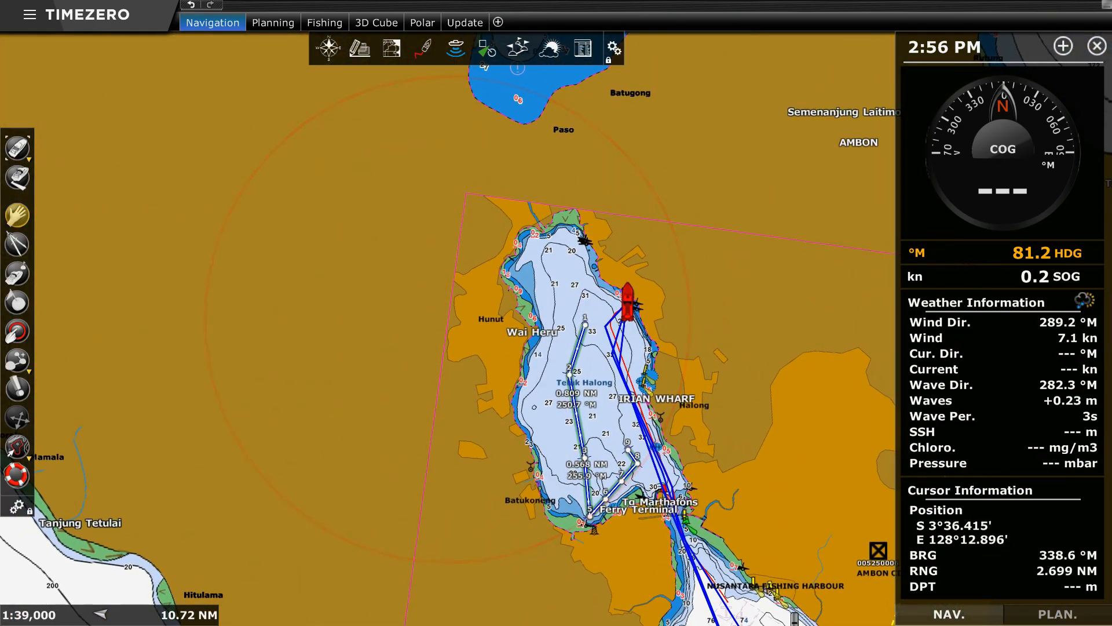
pyautogui.moveTo(342, 358); pyautogui.dragTo(375, 318)
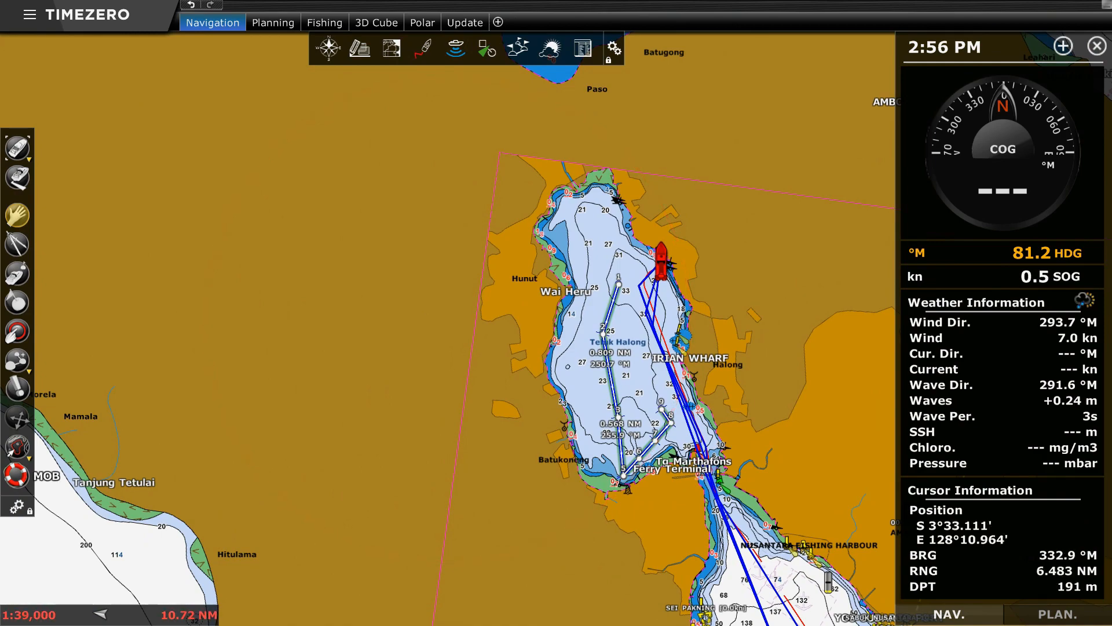
# Step: Examine the options available for the MOB mark at the vessel's bow
pyautogui.scroll(12, 663, 264)
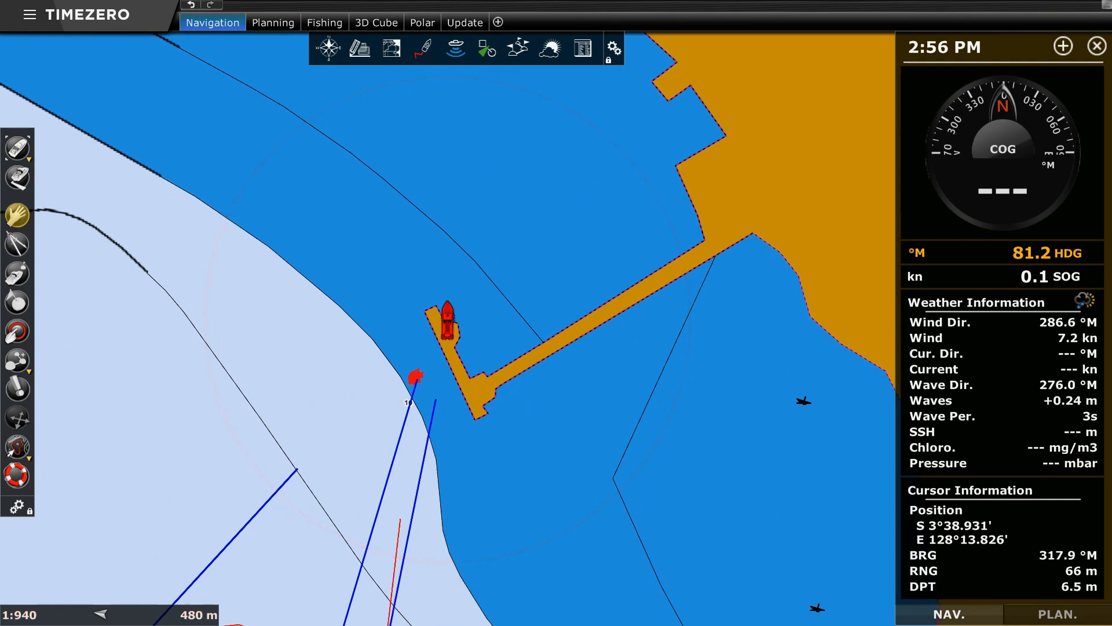
pyautogui.scroll(3, 475, 328)
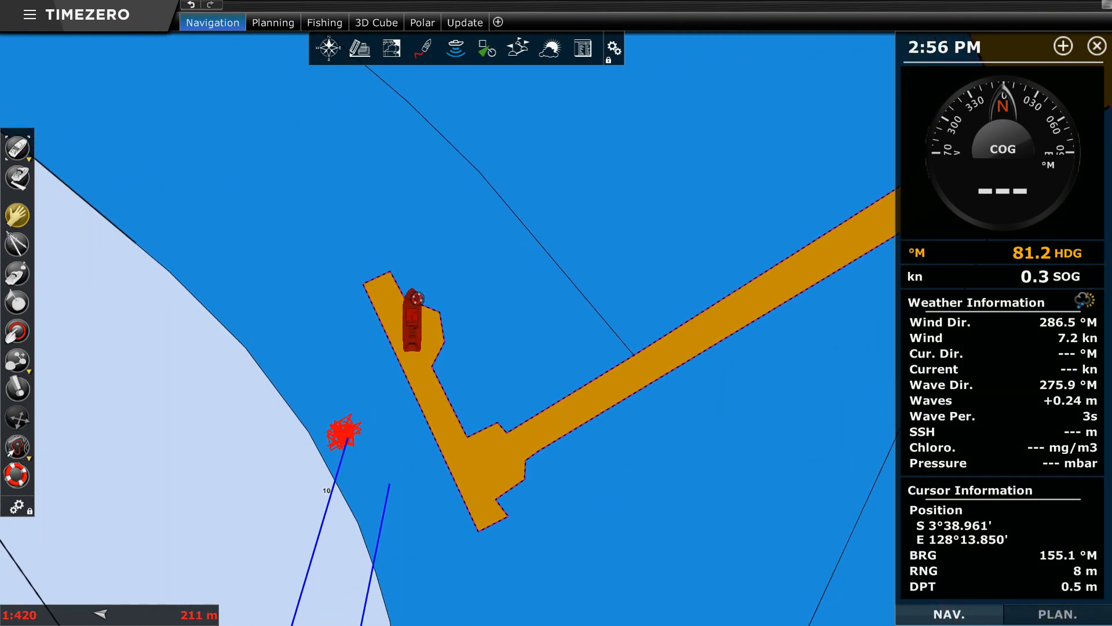
pyautogui.rightClick(420, 298)
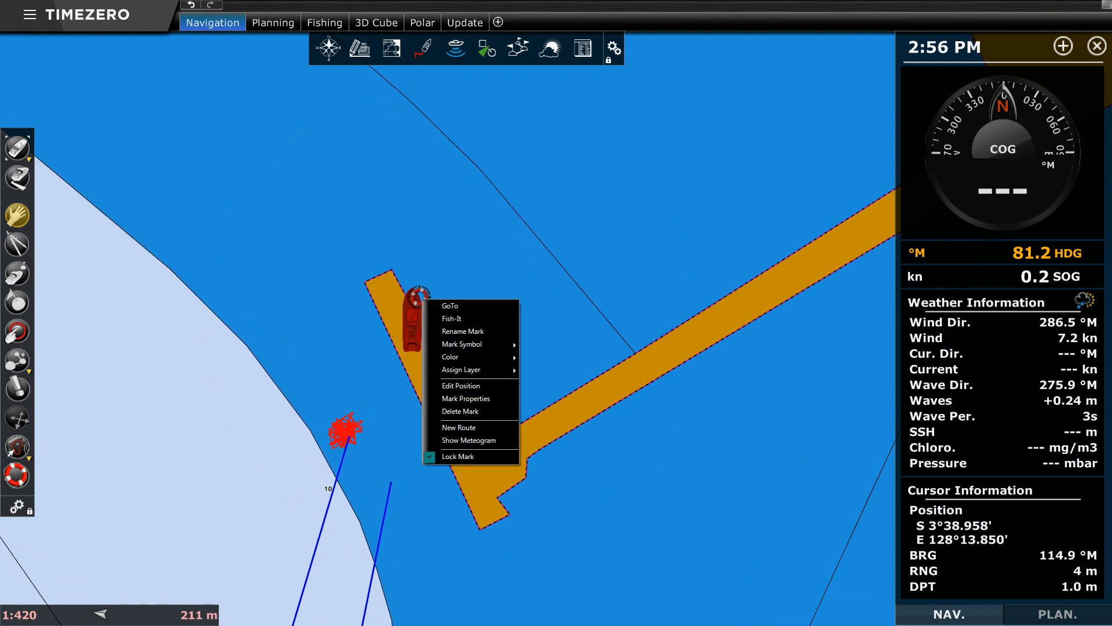
pyautogui.click(466, 332)
pyautogui.scroll(4, 423, 299)
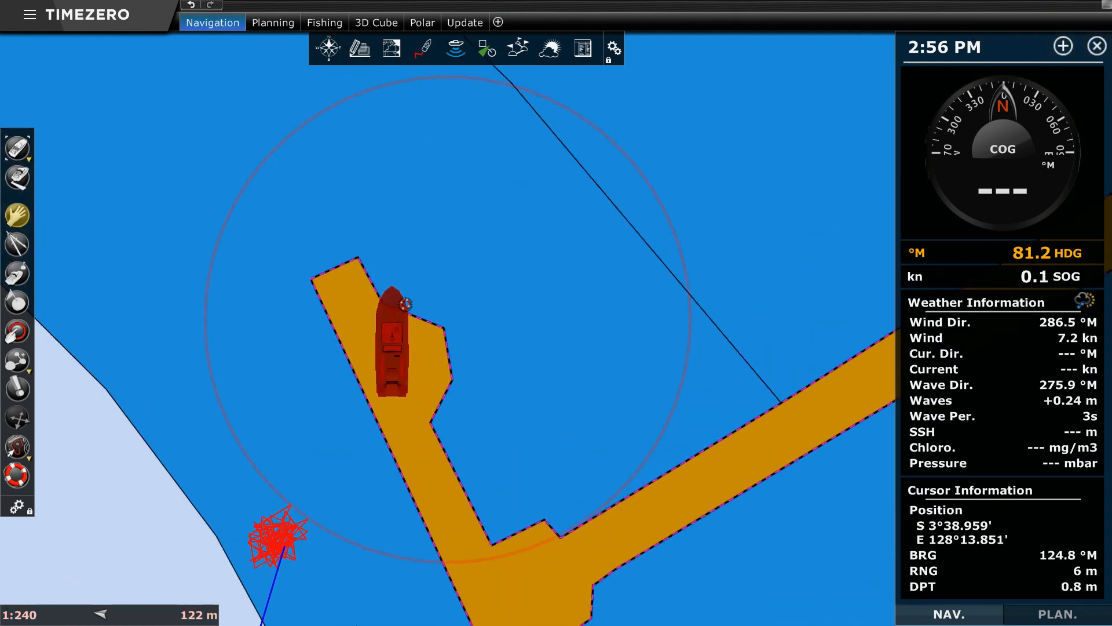
pyautogui.rightClick(418, 293)
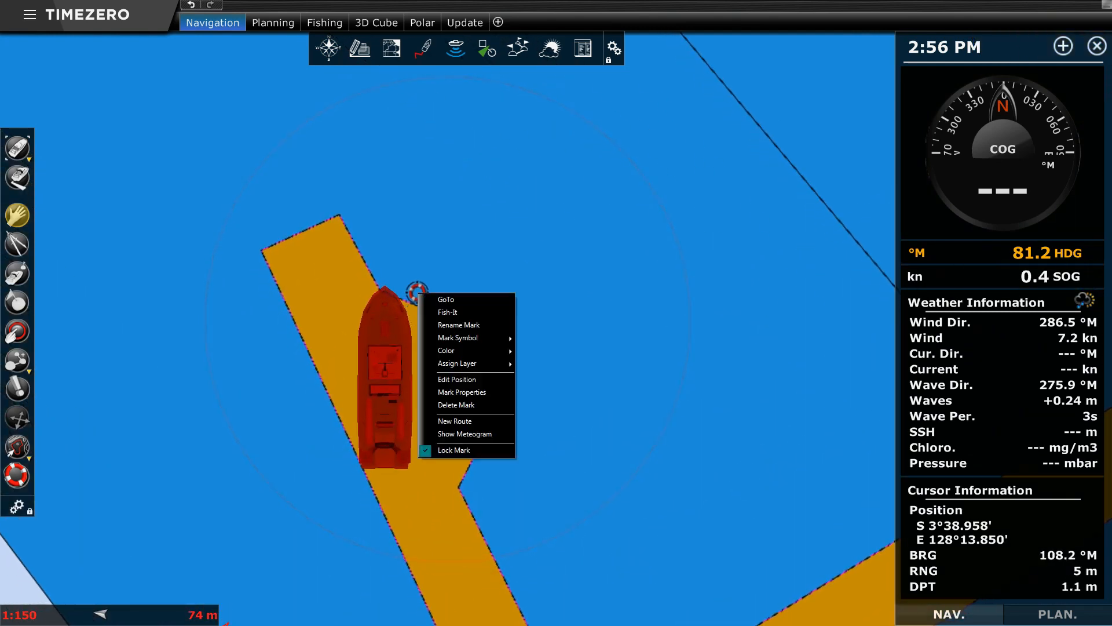
pyautogui.click(457, 249)
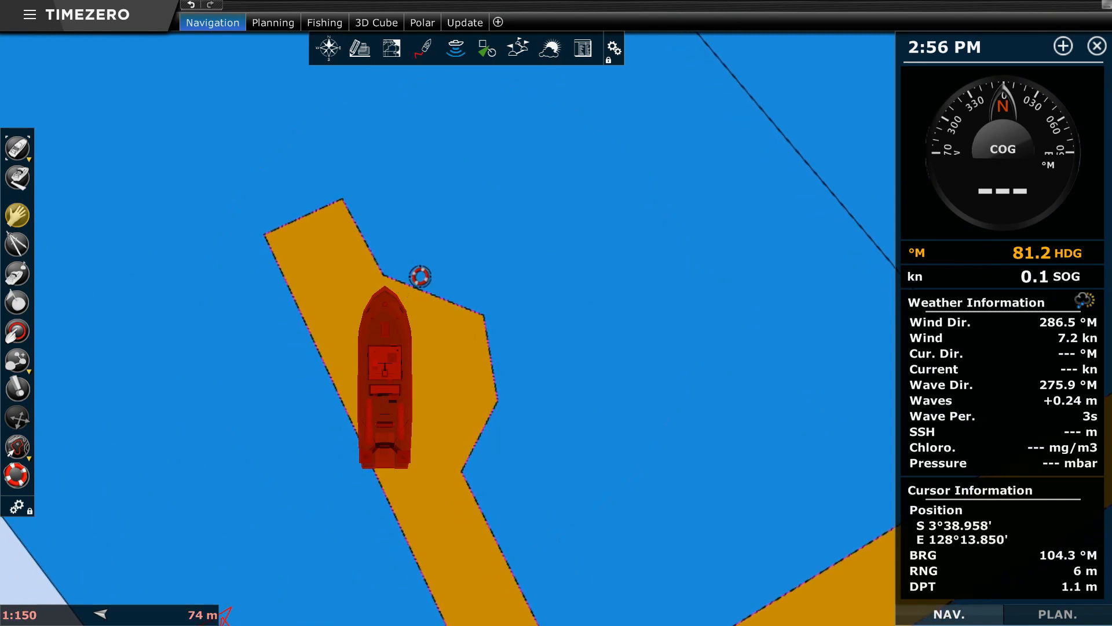
pyautogui.rightClick(419, 281)
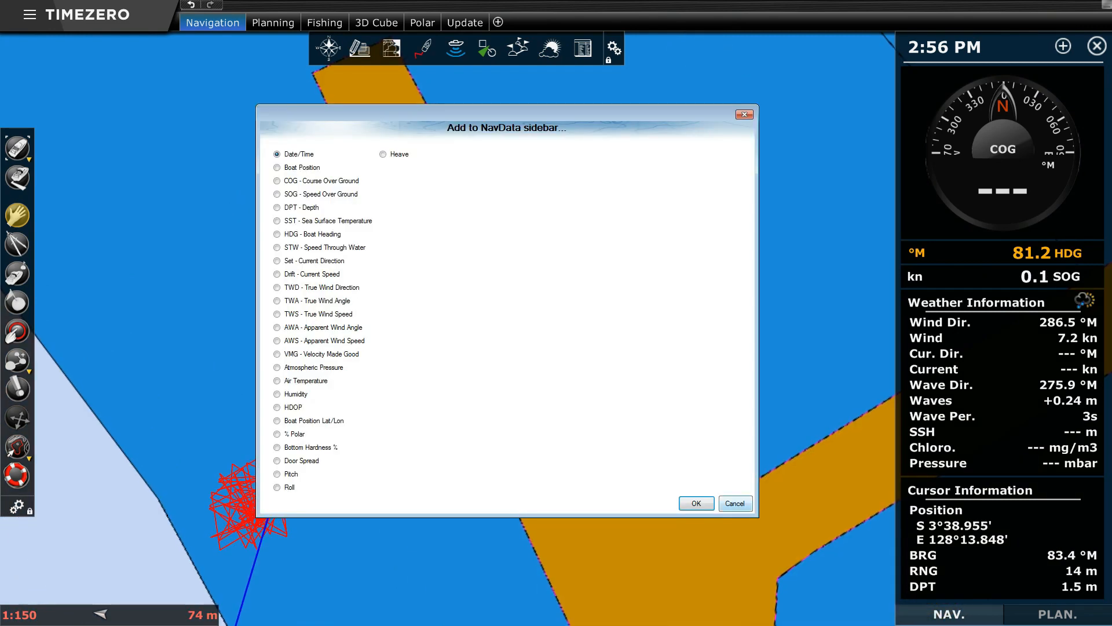
# Step: Review the data widgets that can be added to the NavData sidebar, including Weather Informations, Cursor NavData and Gauge NavData, without adding any
pyautogui.click(735, 503)
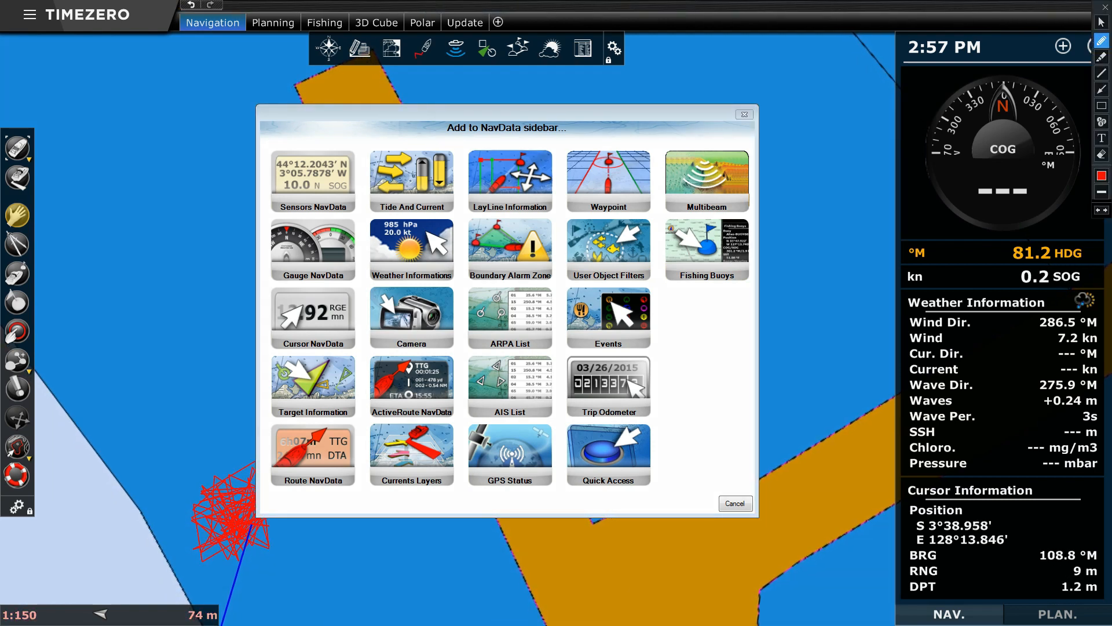
pyautogui.moveTo(1001, 303)
pyautogui.mouseDown()
pyautogui.moveTo(949, 300)
pyautogui.moveTo(1110, 394)
pyautogui.moveTo(1002, 320)
pyautogui.moveTo(983, 331)
pyautogui.mouseUp()
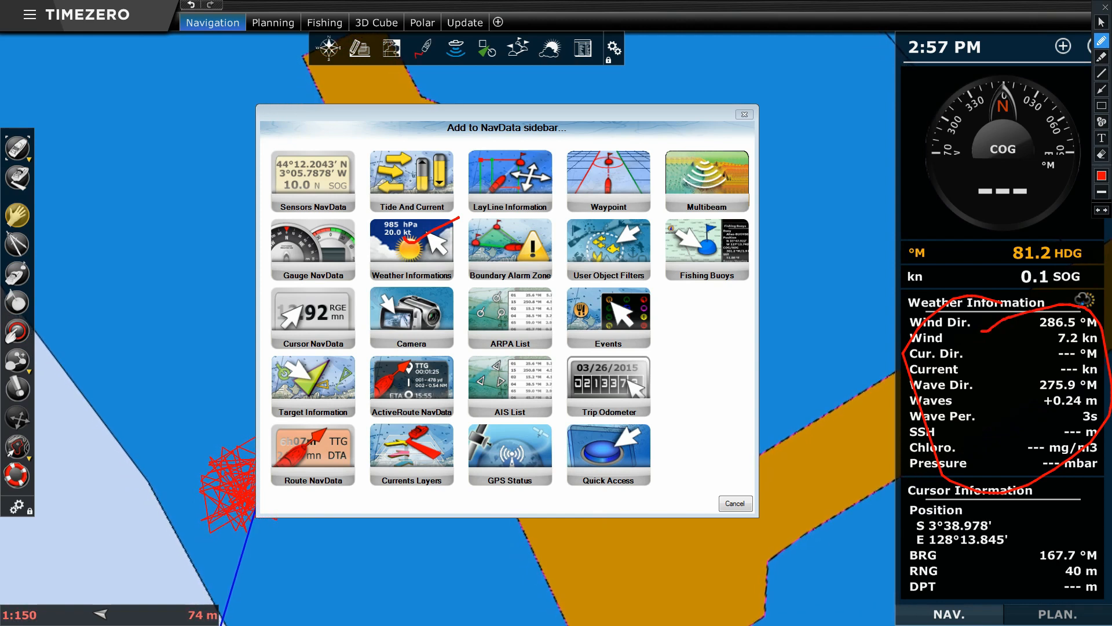
pyautogui.moveTo(988, 483)
pyautogui.mouseDown()
pyautogui.moveTo(933, 560)
pyautogui.moveTo(953, 482)
pyautogui.mouseUp()
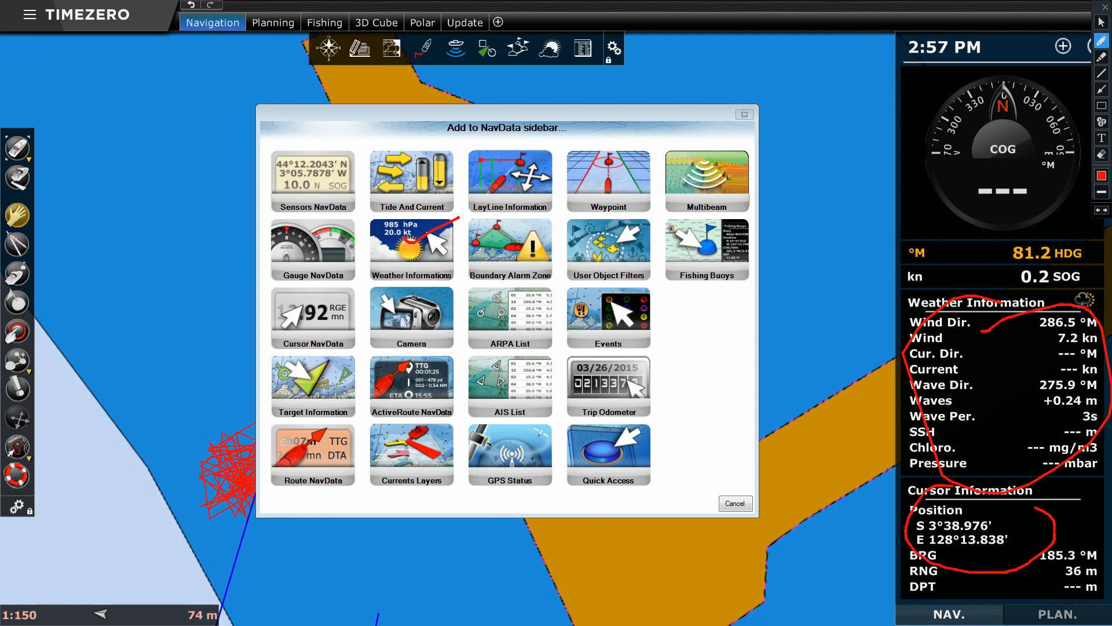
pyautogui.moveTo(289, 311); pyautogui.dragTo(333, 299)
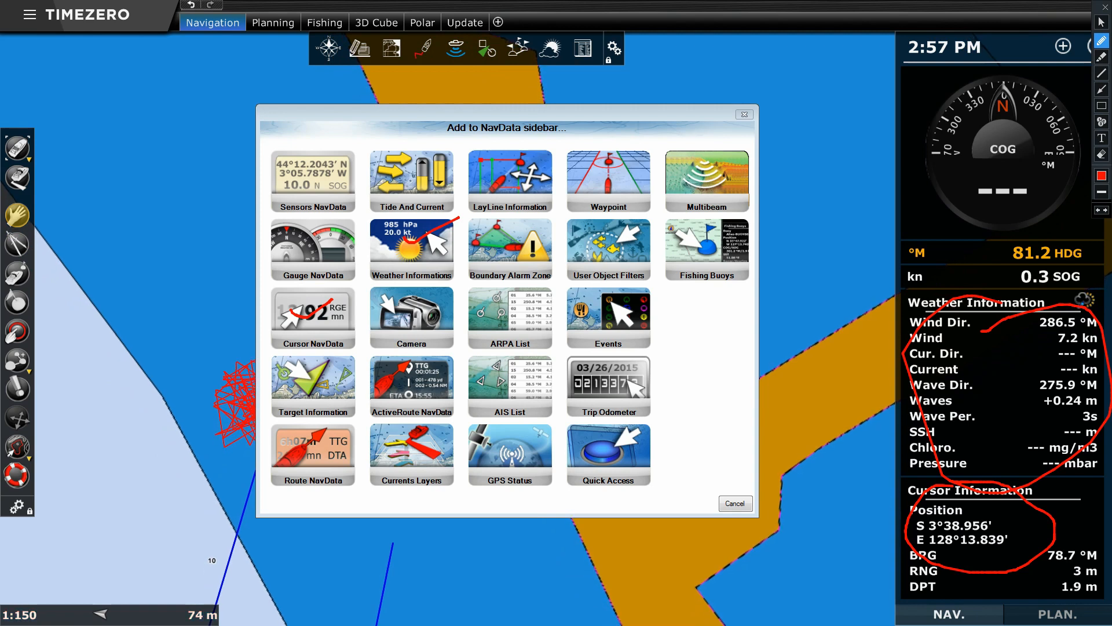
pyautogui.moveTo(300, 242); pyautogui.dragTo(333, 228)
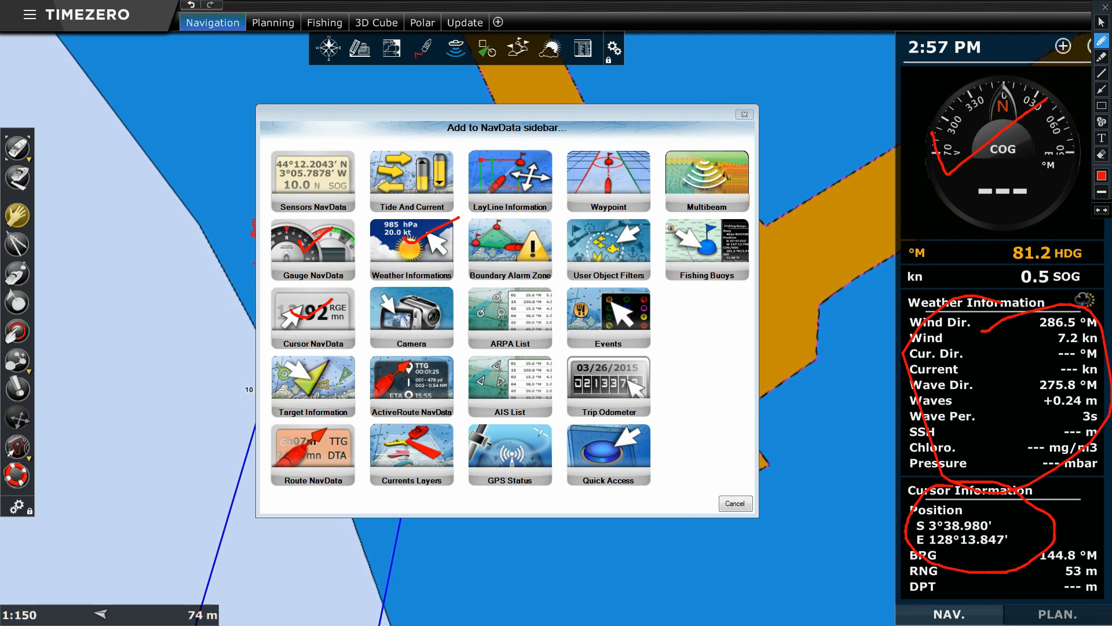
pyautogui.moveTo(766, 297); pyautogui.dragTo(406, 463)
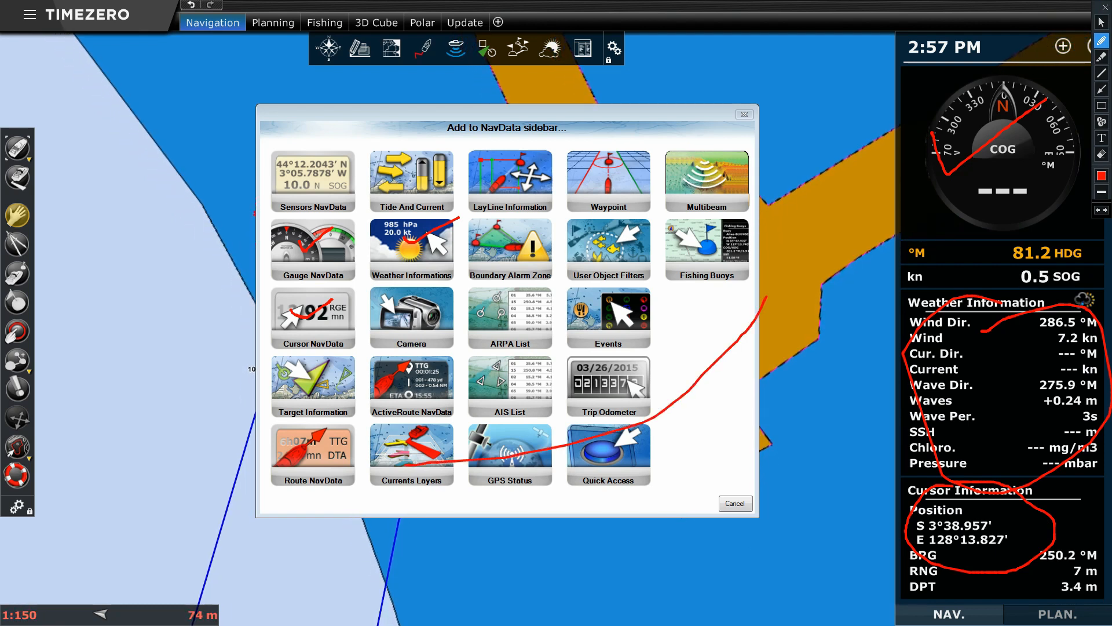
pyautogui.click(1105, 7)
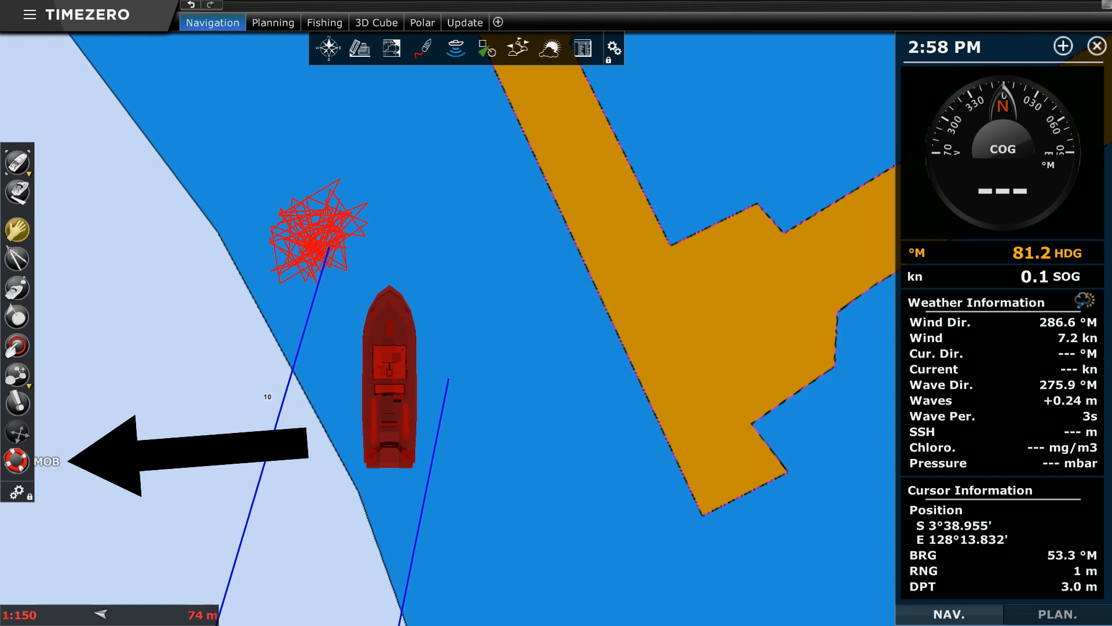
# Step: Delete the multi-leg route running through the bay of Teluk Halong, west of the vessel
pyautogui.scroll(-6, 493, 399)
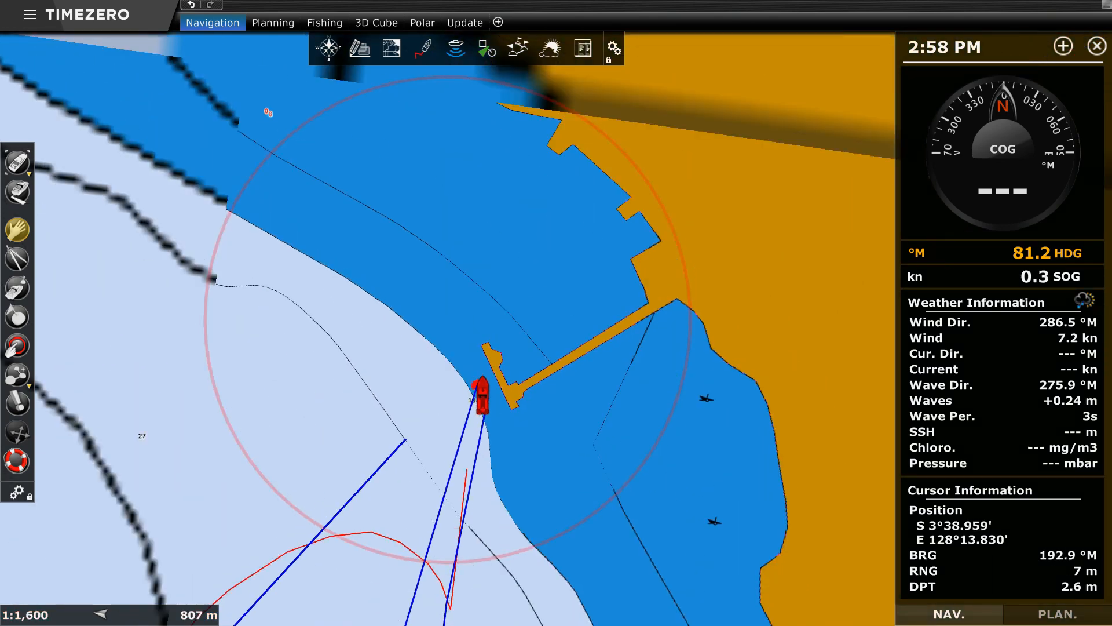
pyautogui.scroll(-2, 492, 398)
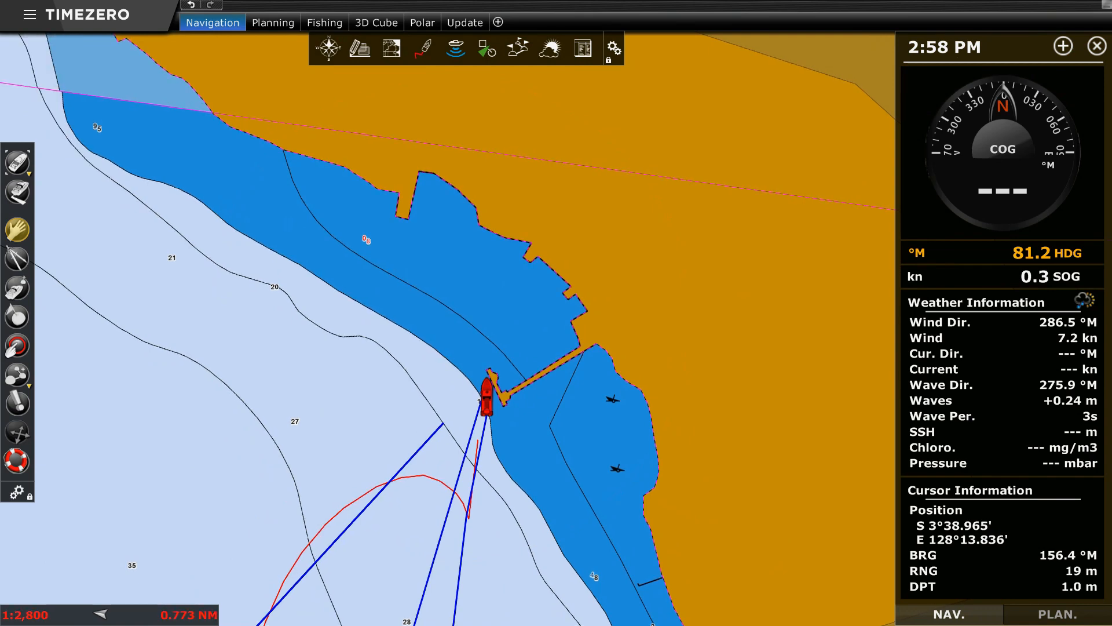
pyautogui.scroll(-2, 406, 345)
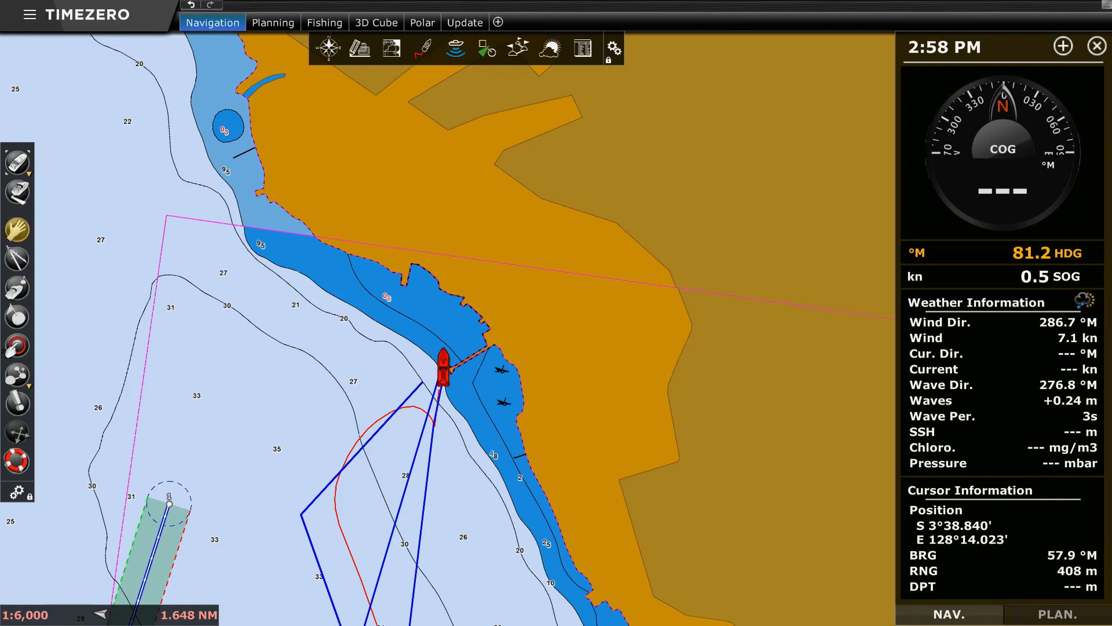
pyautogui.scroll(-4, 420, 224)
pyautogui.scroll(-3, 417, 222)
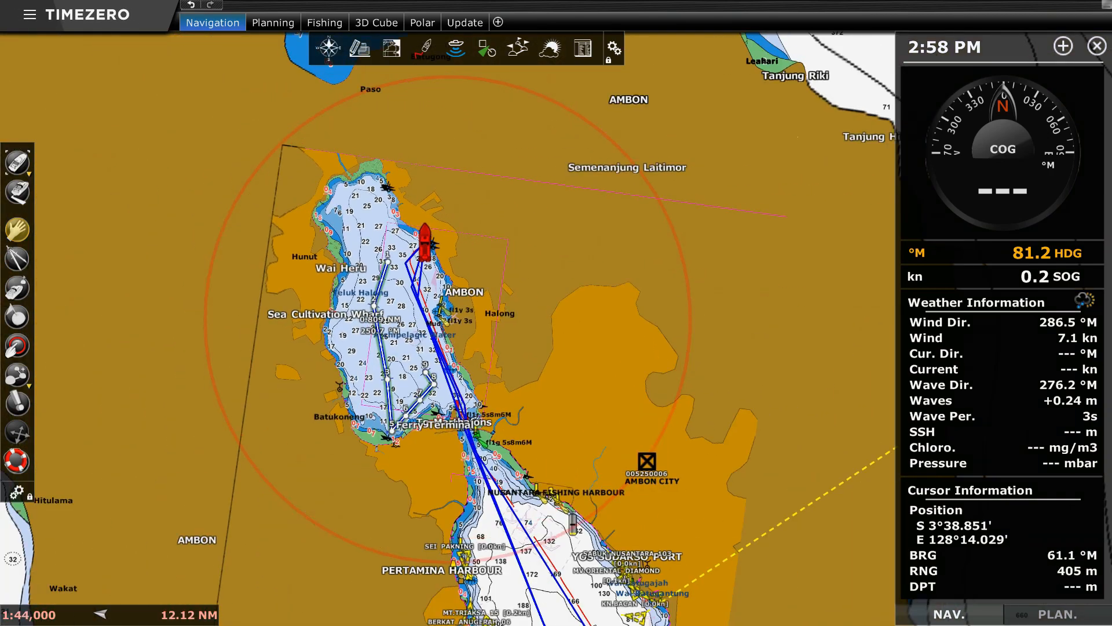
pyautogui.rightClick(385, 276)
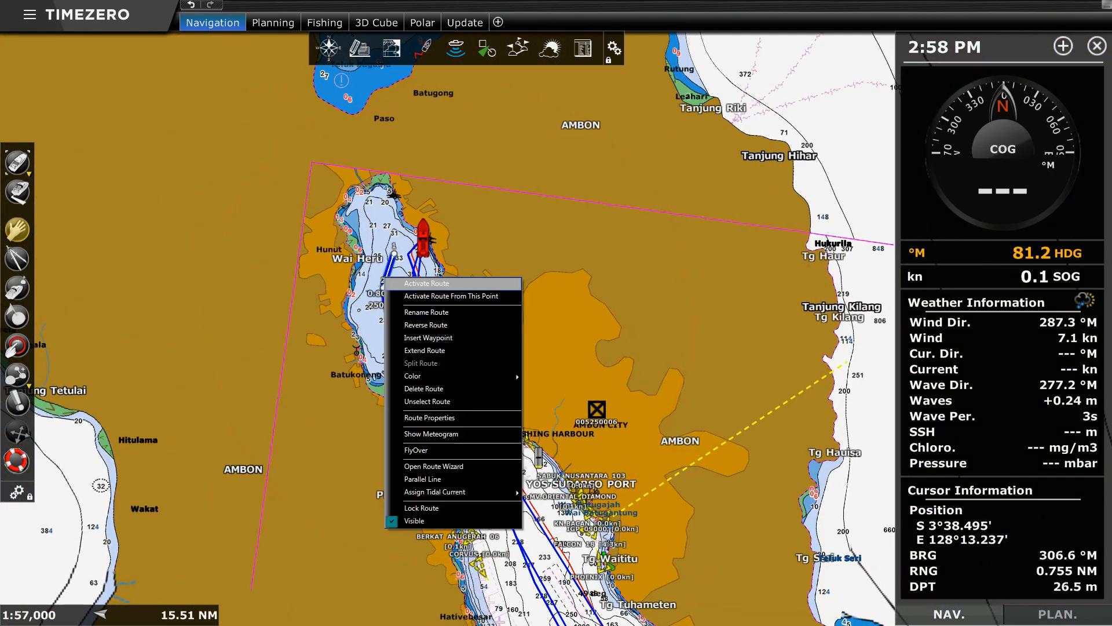
pyautogui.click(435, 389)
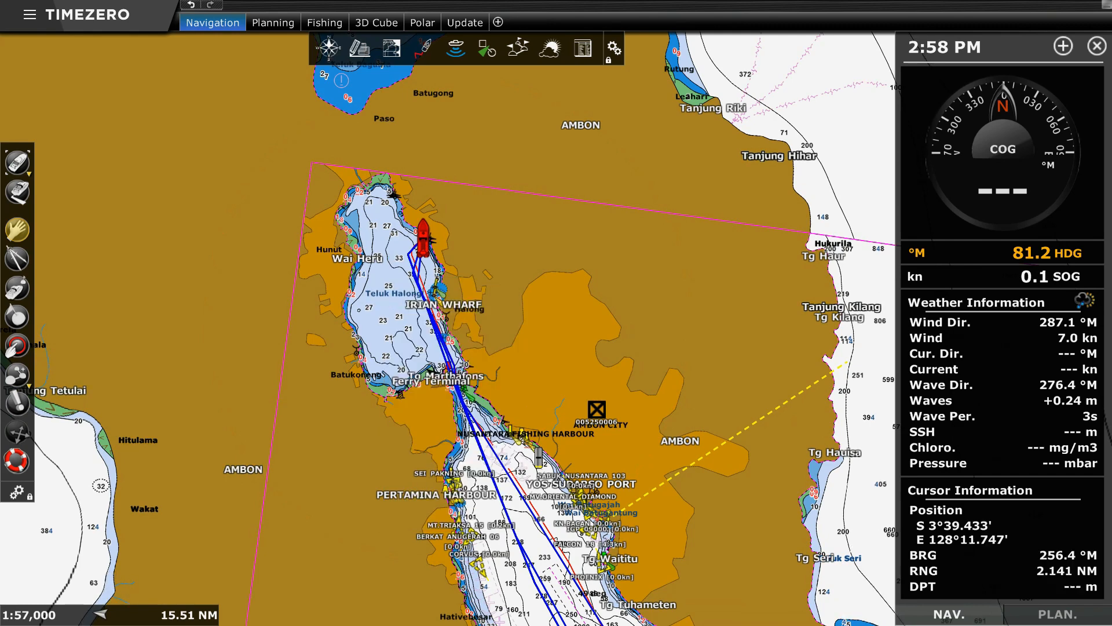
pyautogui.moveTo(549, 247); pyautogui.dragTo(554, 256)
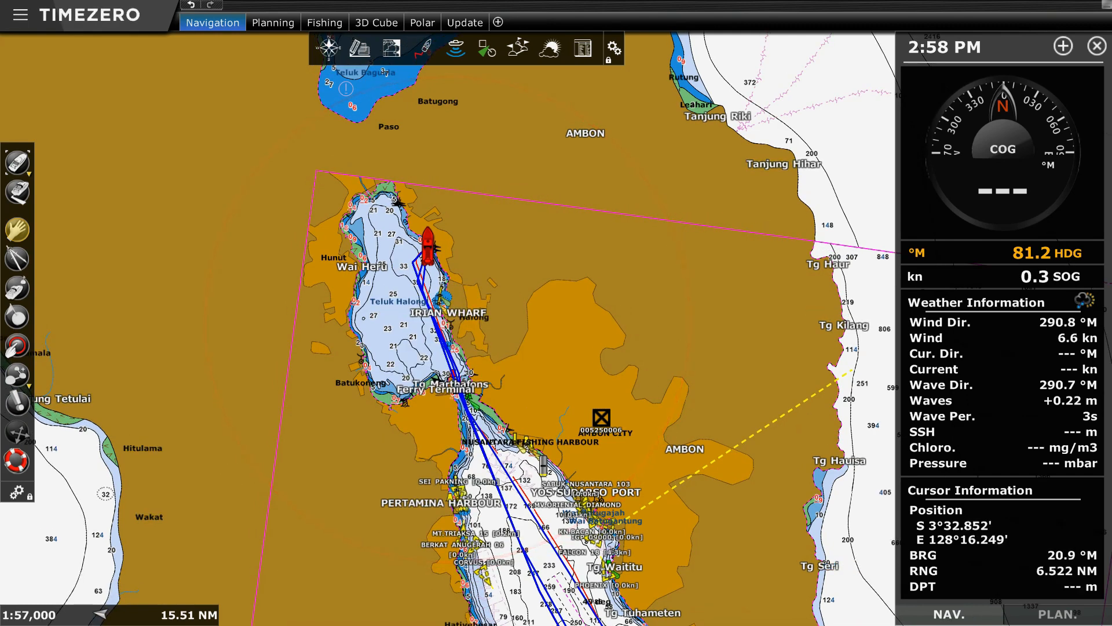
# Step: Set the plotter display's Day/Night Mode to Automatic and enable Inverse Chart Palette in Day Mode
pyautogui.click(21, 14)
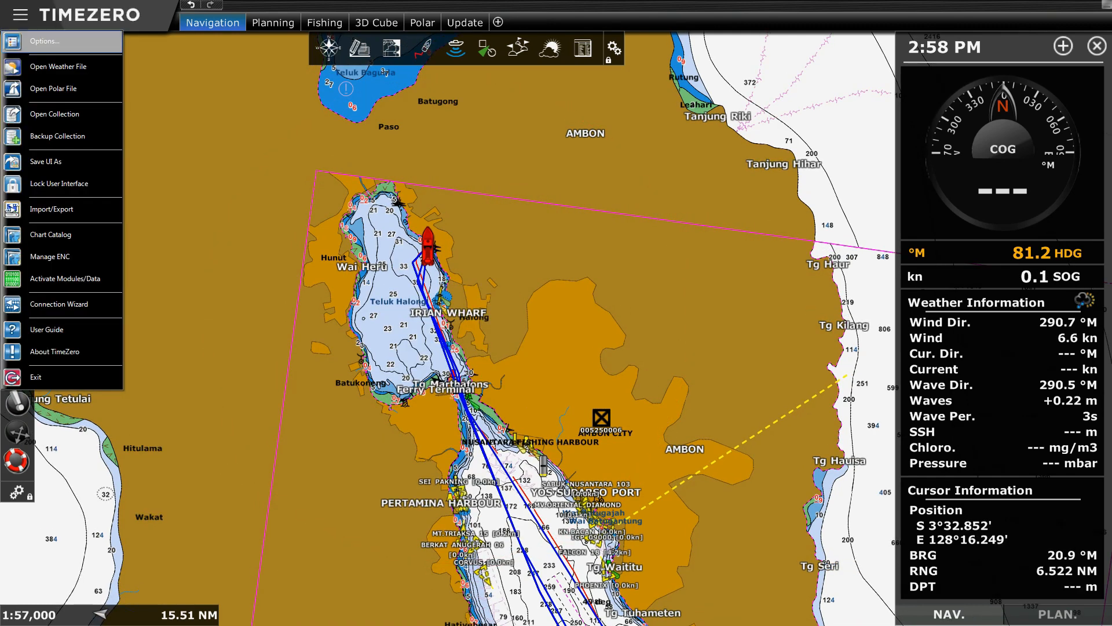
pyautogui.click(45, 41)
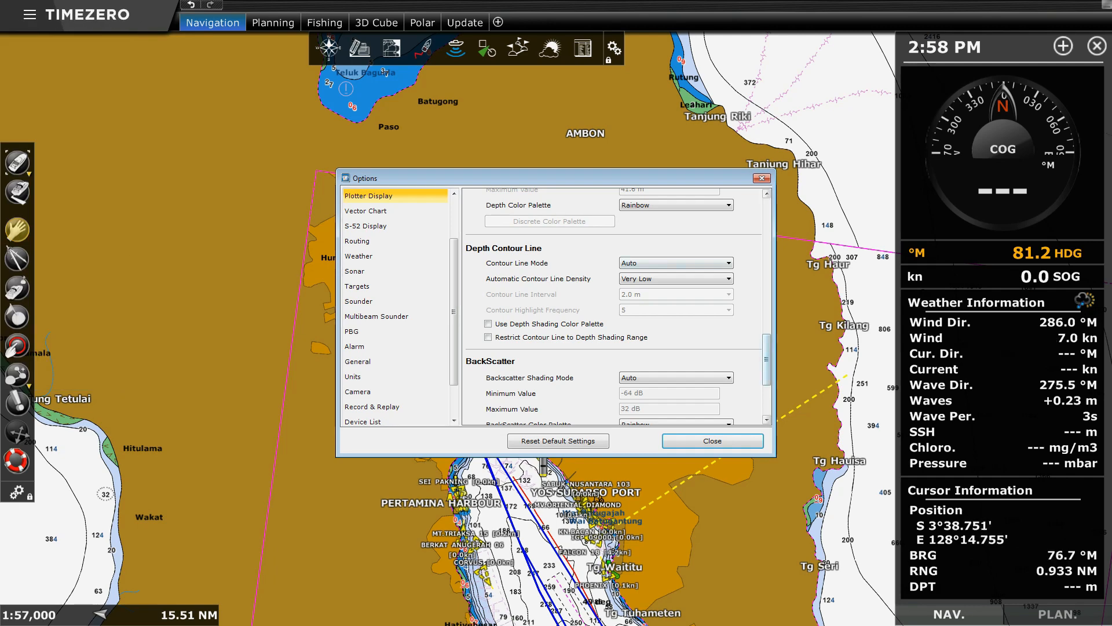
pyautogui.moveTo(766, 359); pyautogui.dragTo(766, 224)
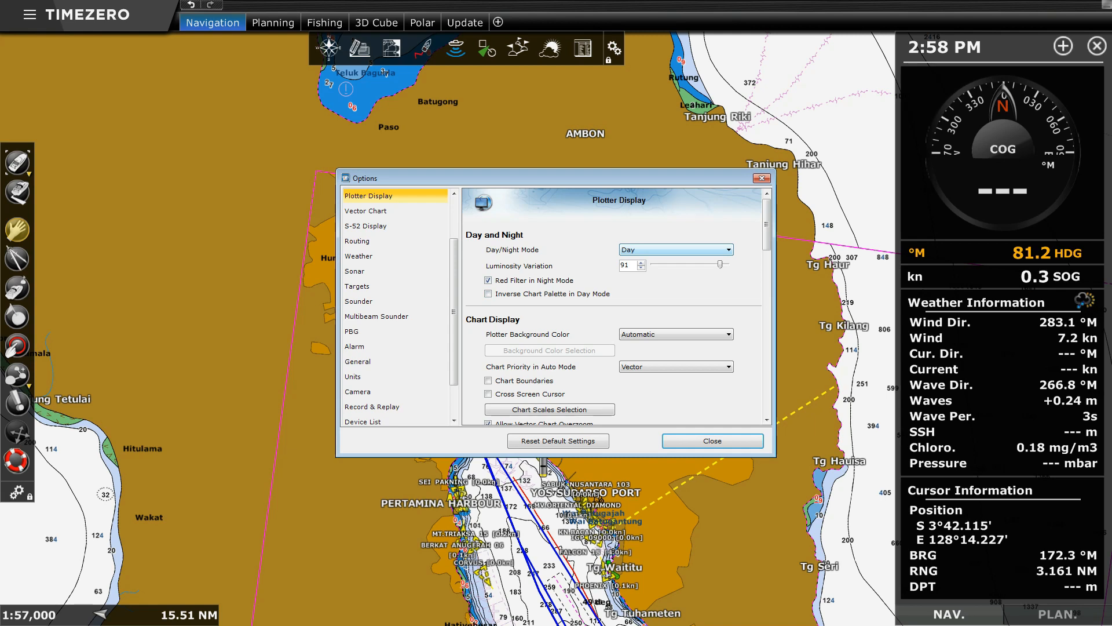
pyautogui.hotkey('alt', 'Down')
pyautogui.press('Down')
pyautogui.press('Down')
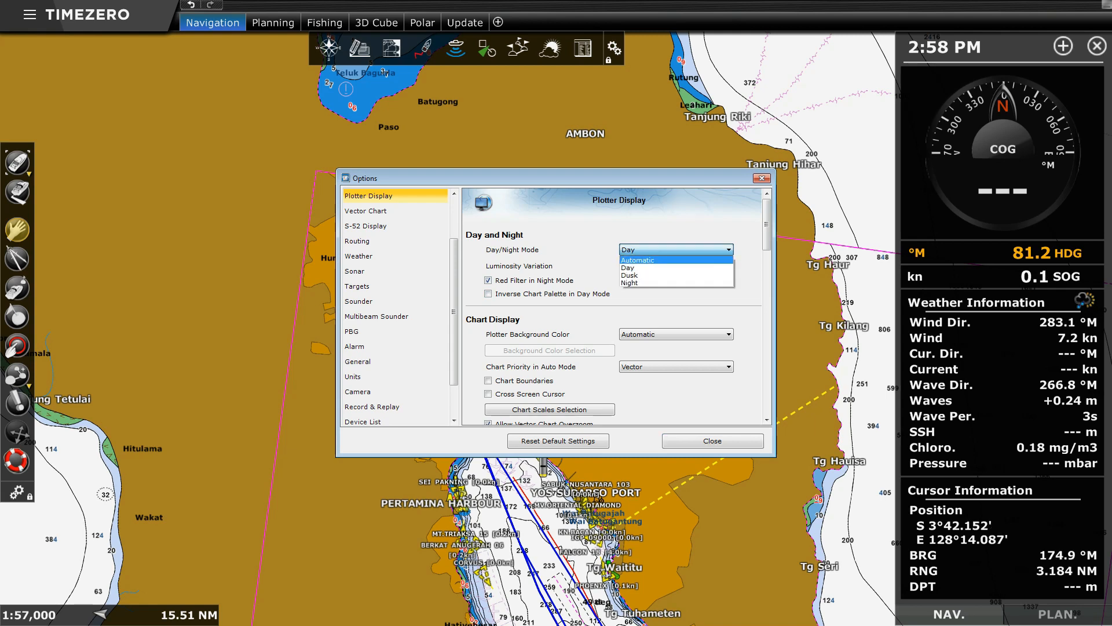
pyautogui.press('Return')
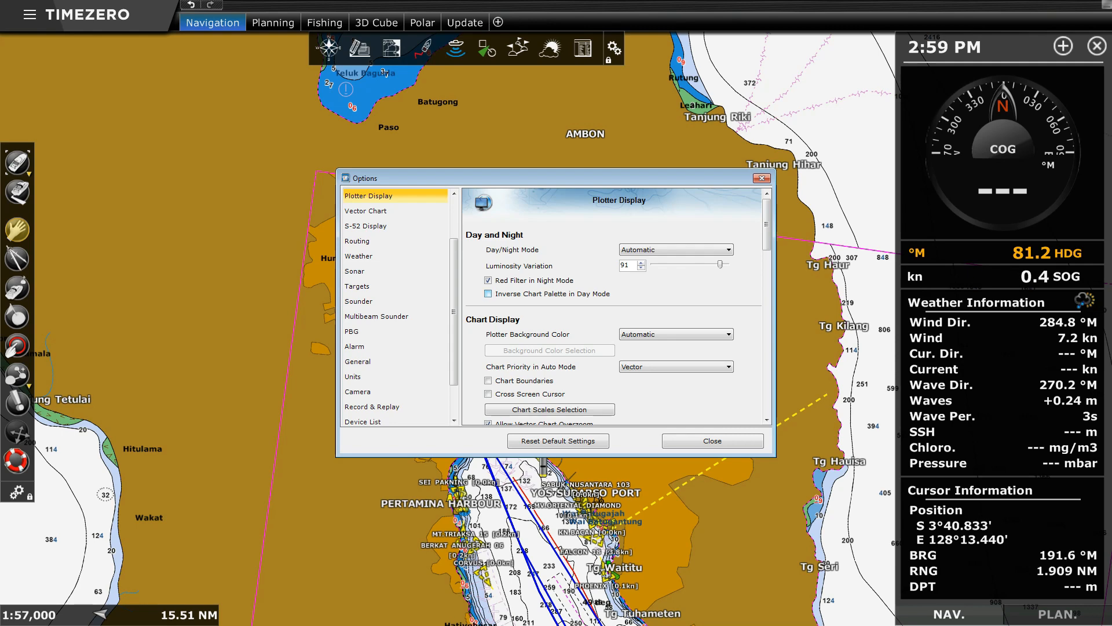
pyautogui.click(487, 293)
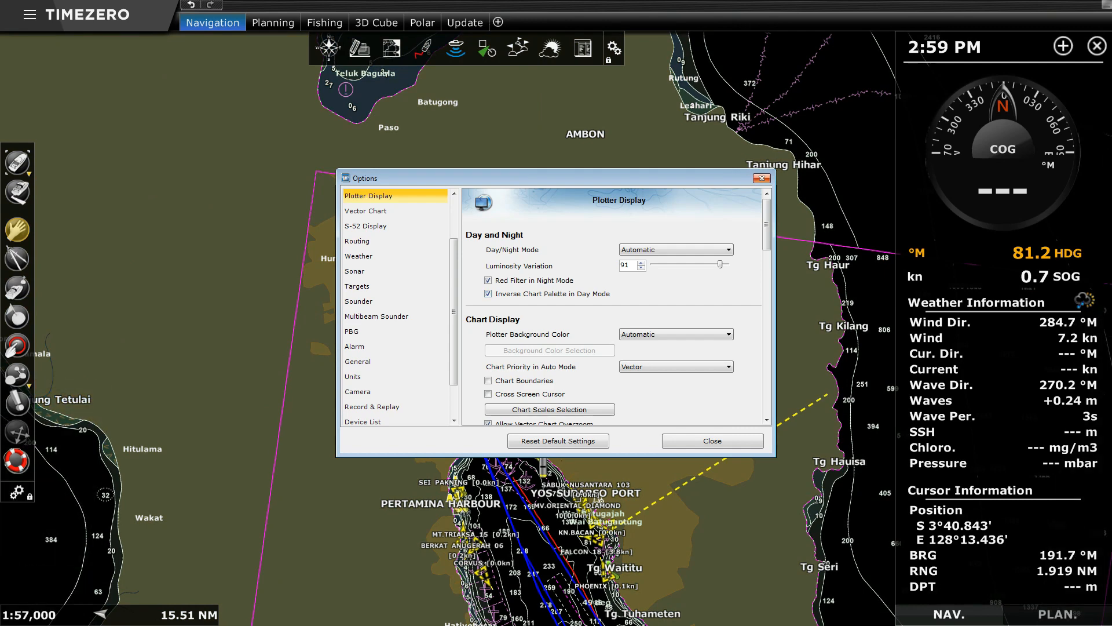
pyautogui.click(712, 441)
# Step: Try the 3D view on a wider chart area around Pulau Ambon, return to 2D and orient the chart North Up
pyautogui.moveTo(584, 358); pyautogui.dragTo(566, 345)
pyautogui.moveTo(553, 282); pyautogui.dragTo(578, 324)
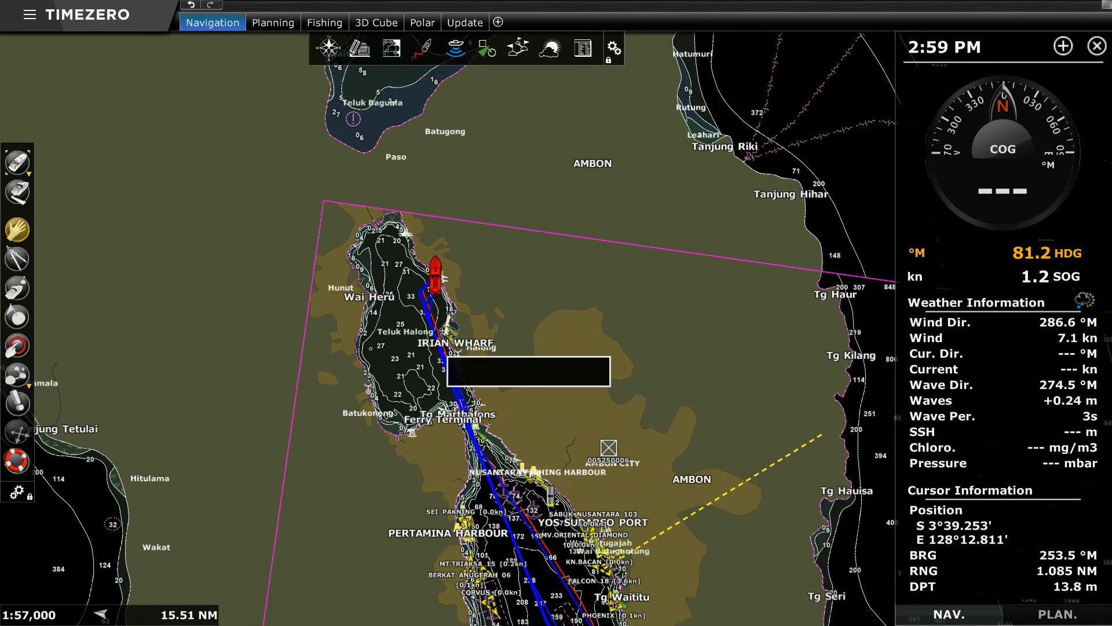
pyautogui.scroll(-1, 438, 350)
pyautogui.scroll(-5, 577, 269)
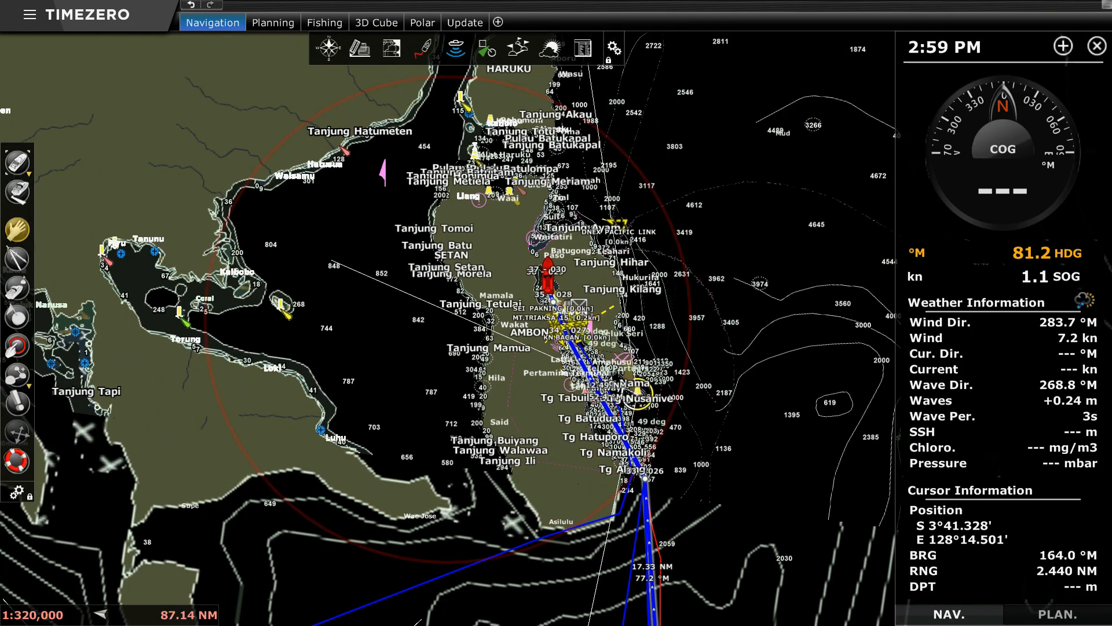
pyautogui.moveTo(604, 238); pyautogui.dragTo(608, 264)
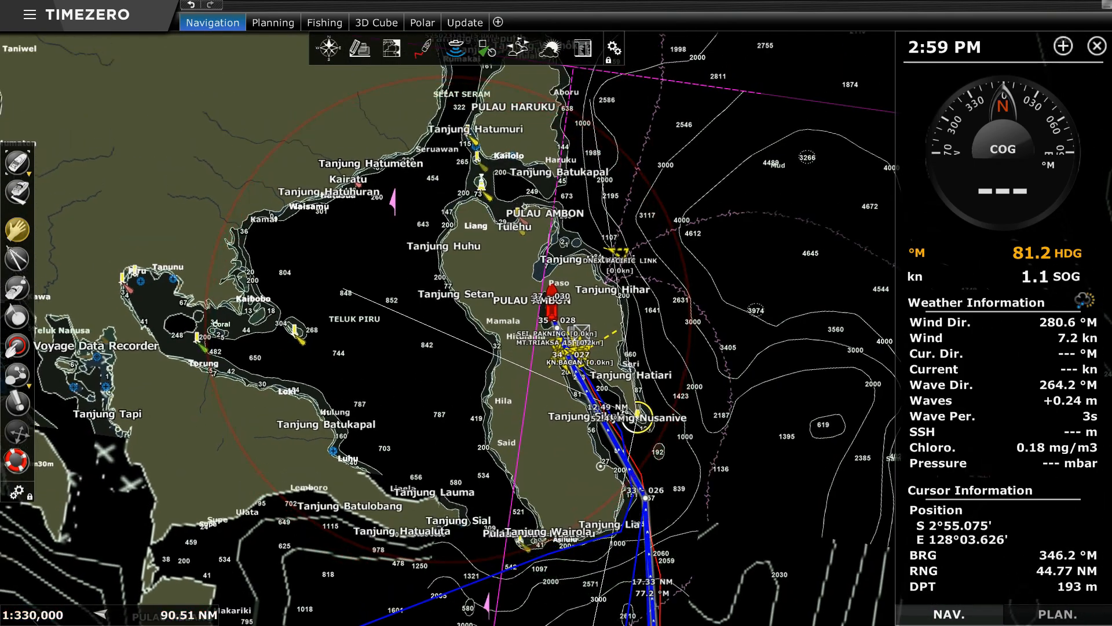
pyautogui.rightClick(367, 241)
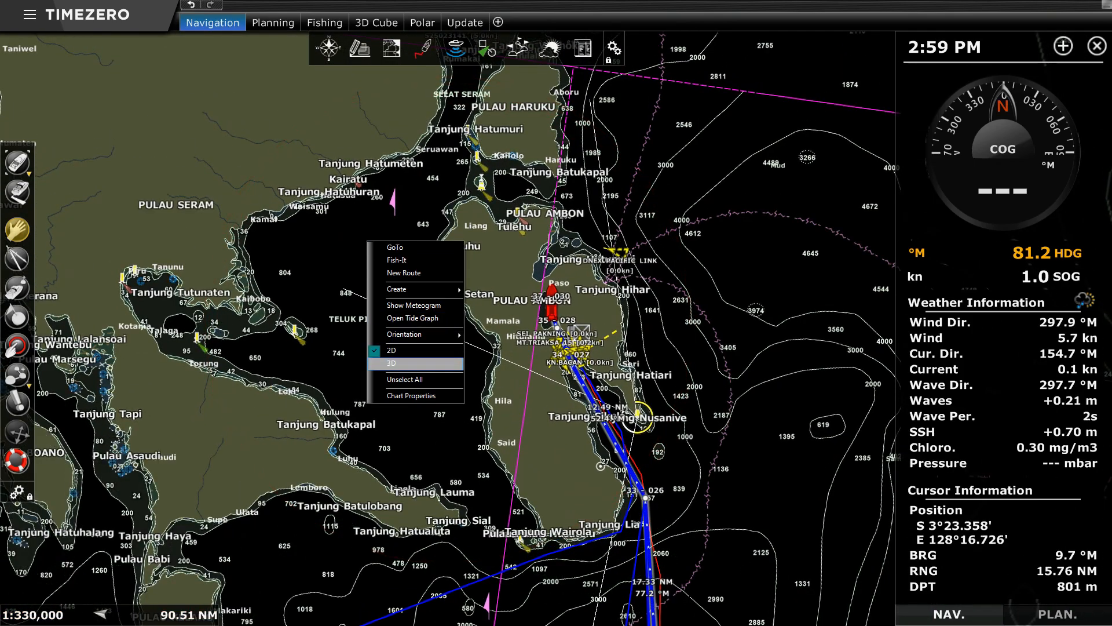
pyautogui.click(405, 363)
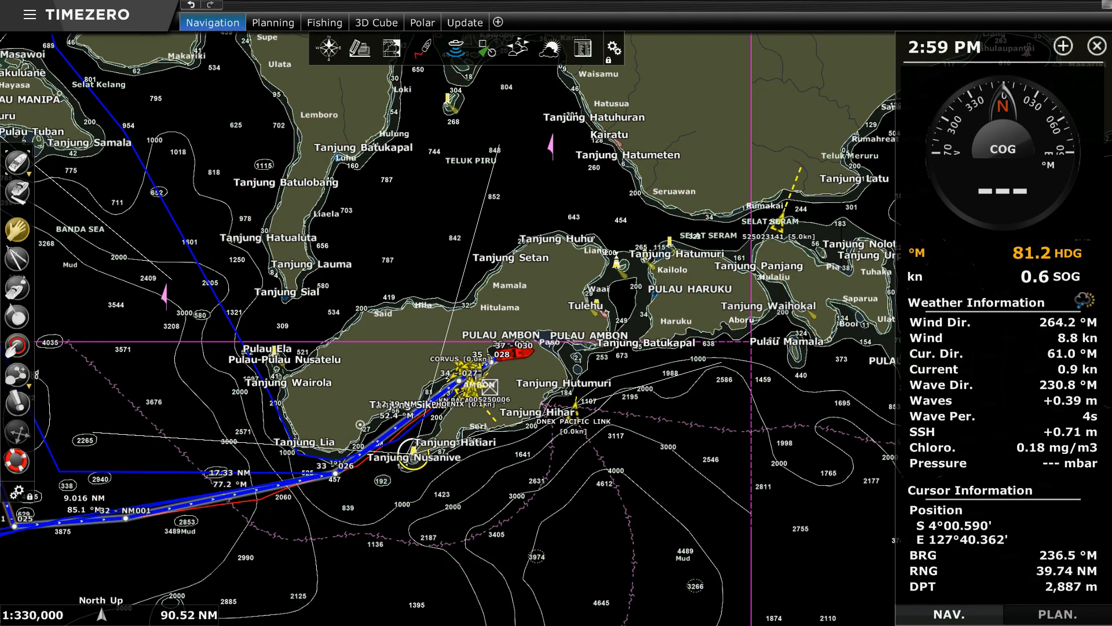
pyautogui.click(101, 615)
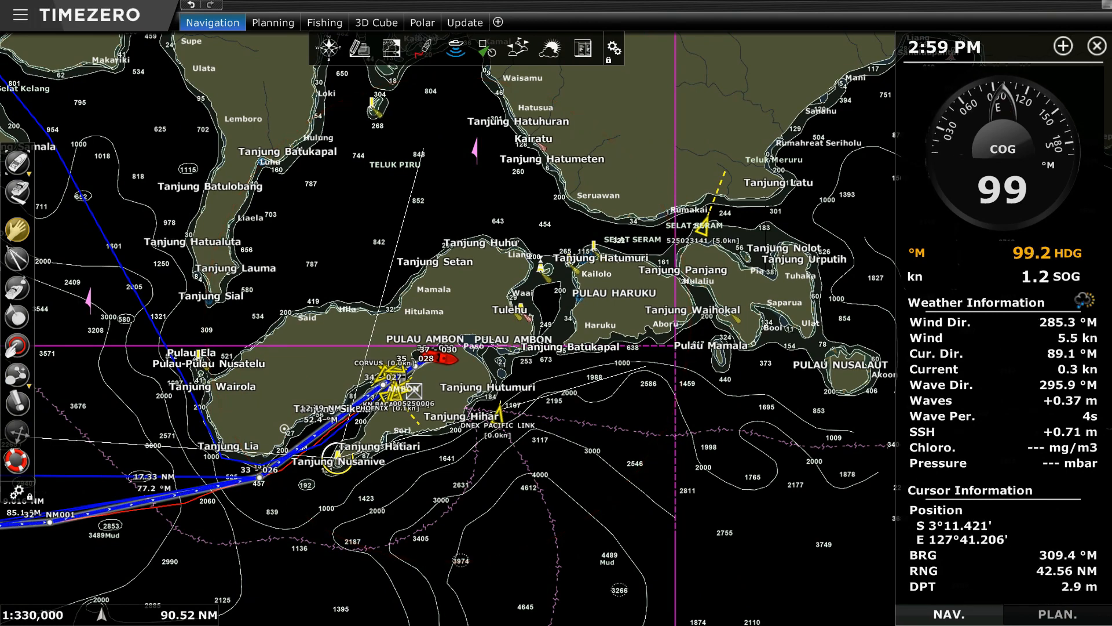
pyautogui.click(87, 15)
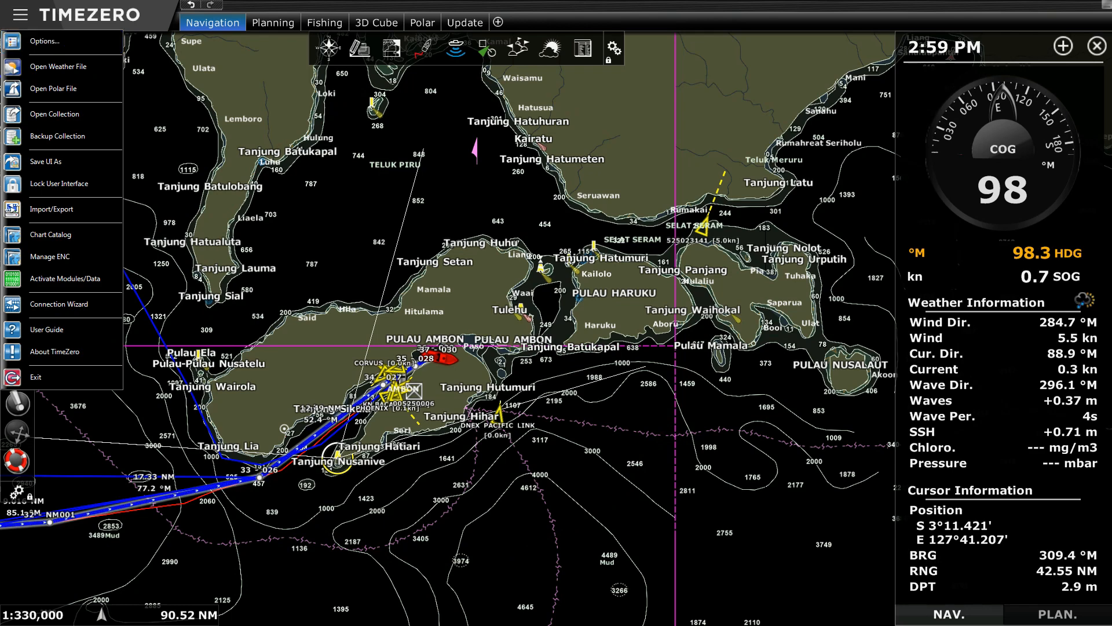
pyautogui.click(365, 137)
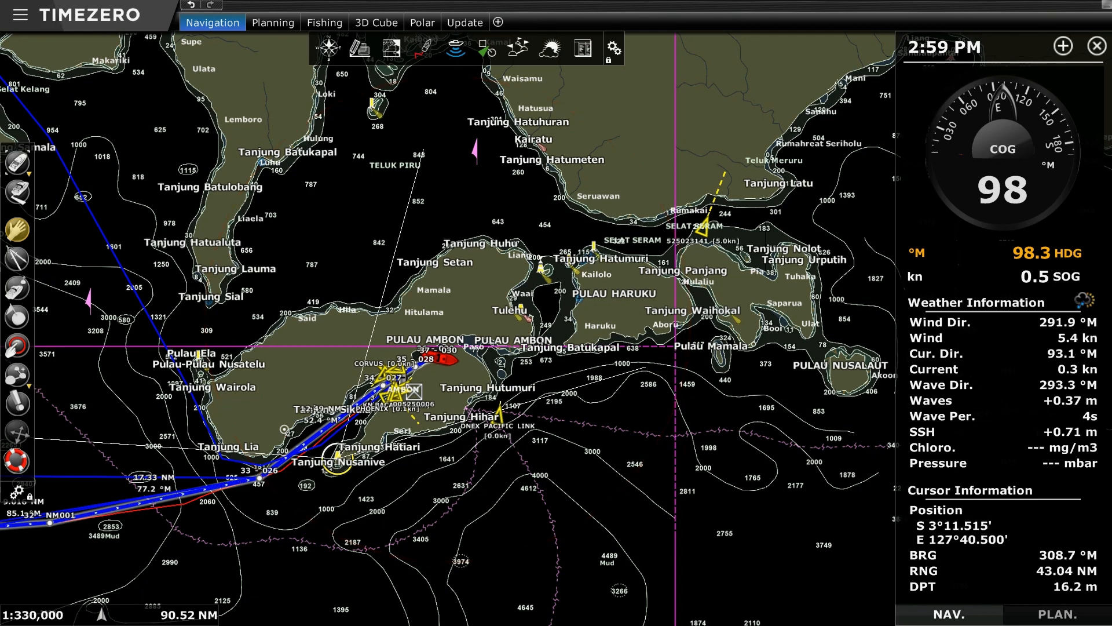
# Step: Set the plotter's Day/Night Mode to Day and turn off Inverse Chart Palette in Day Mode
pyautogui.click(392, 47)
pyautogui.moveTo(406, 70)
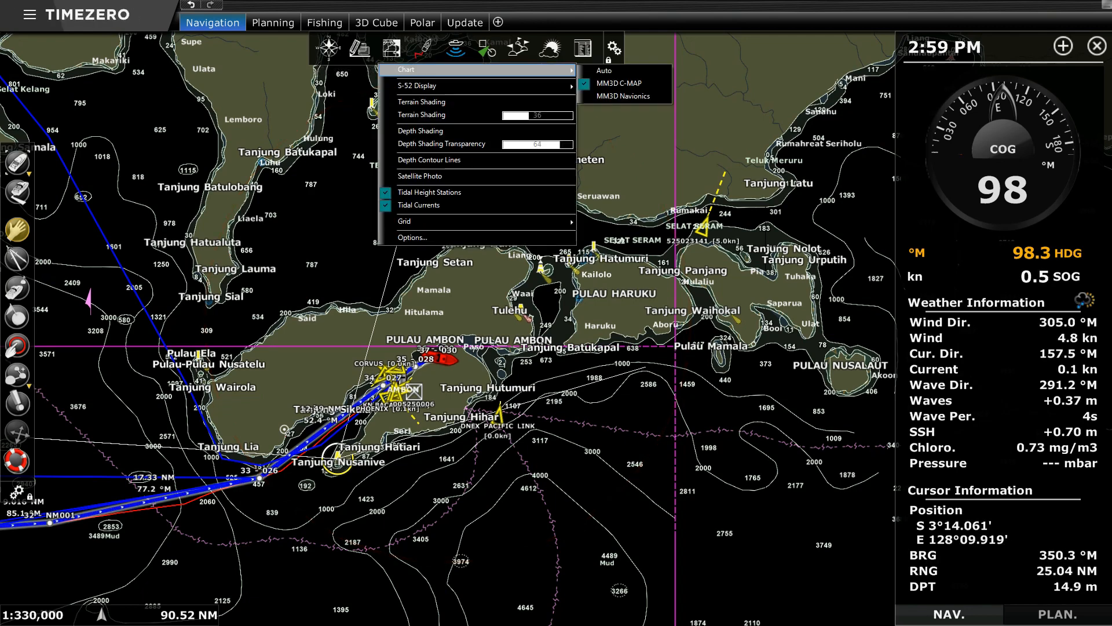
pyautogui.click(412, 237)
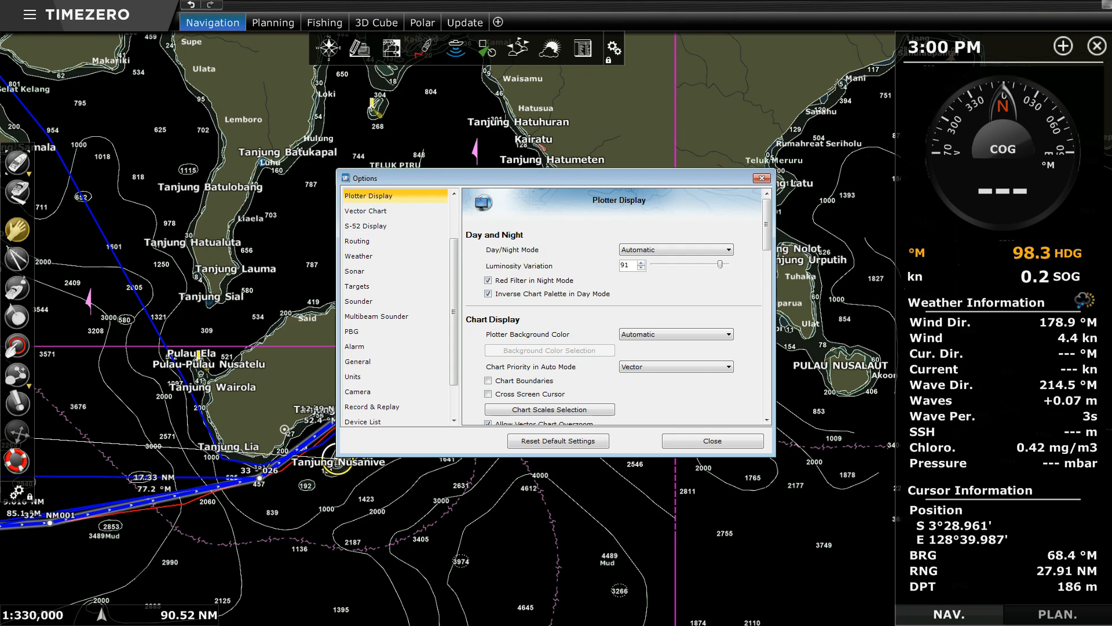
pyautogui.click(689, 250)
pyautogui.click(644, 267)
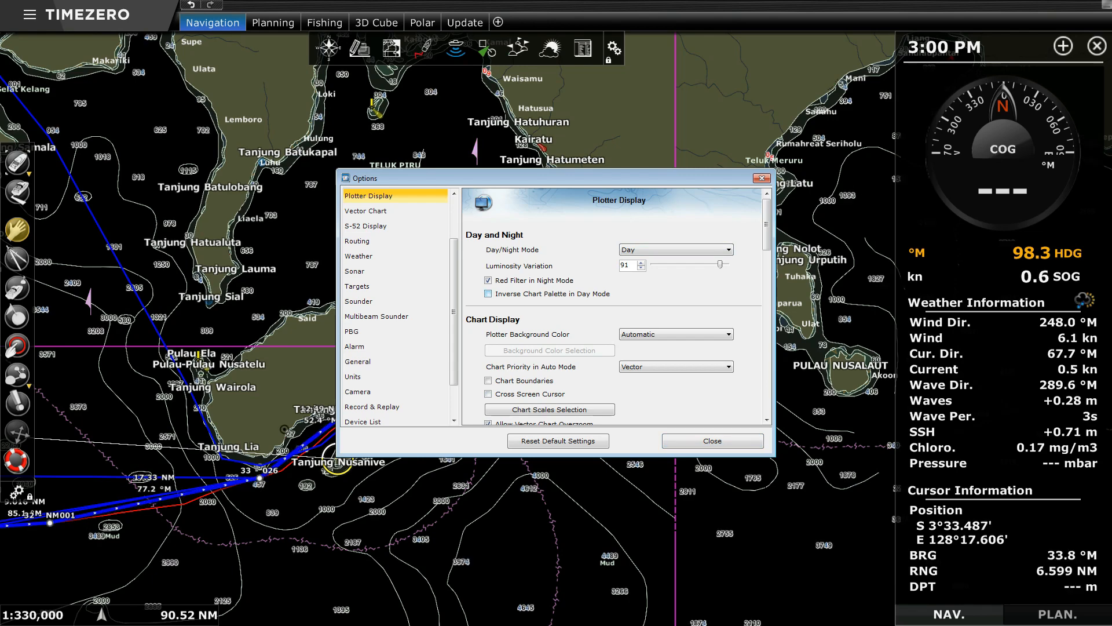
pyautogui.click(487, 294)
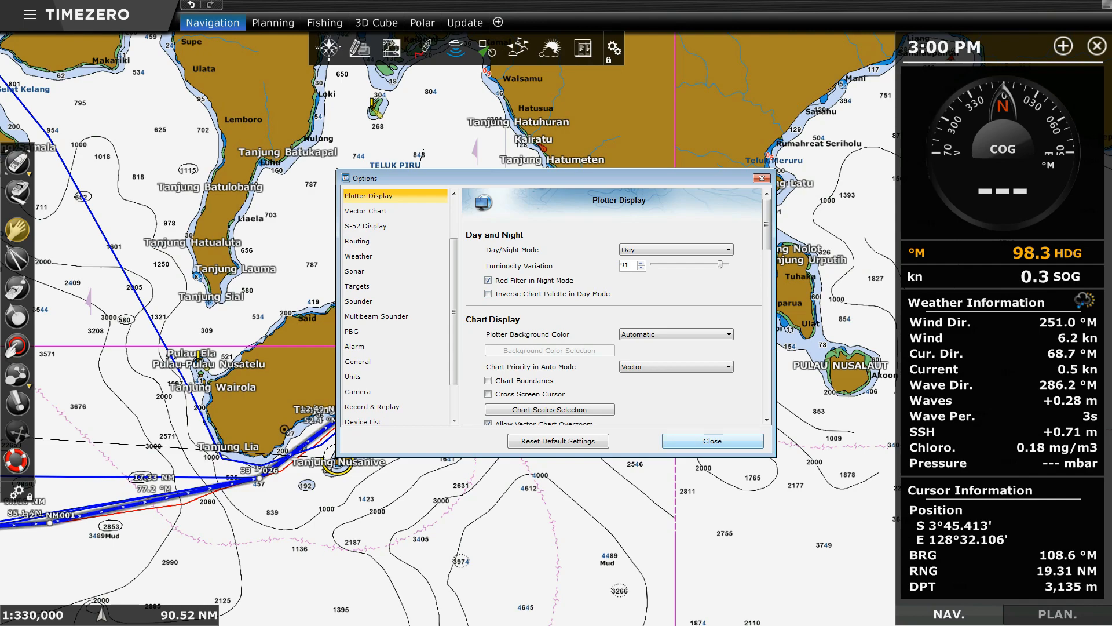
pyautogui.click(712, 441)
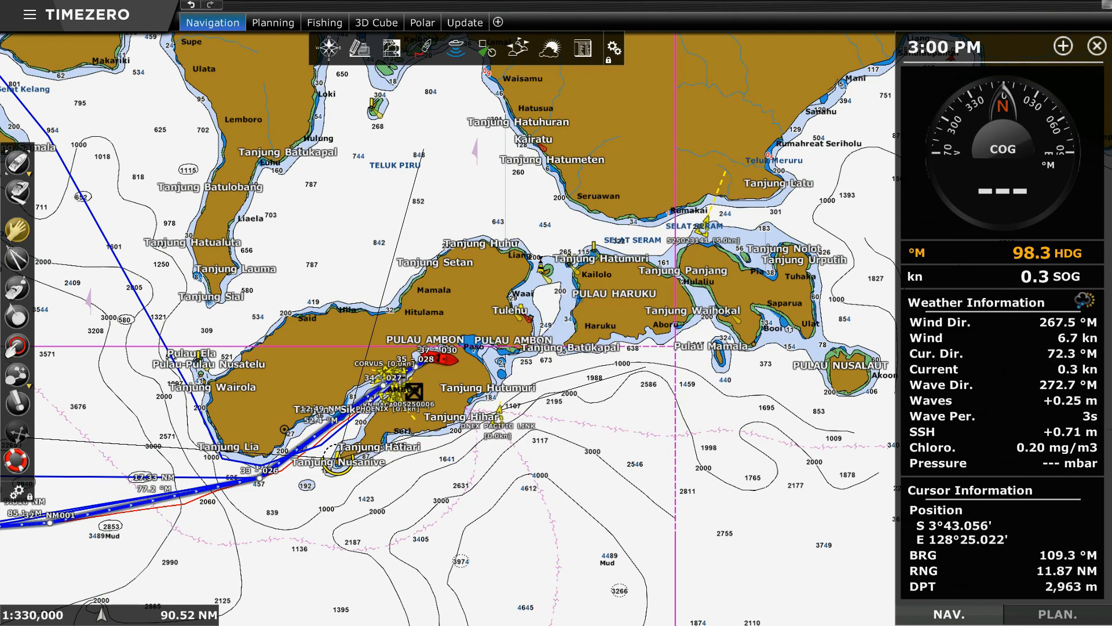
# Step: Load the weather file 20221217_MX_125411.grbzip from the My TimeZero Weather folder
pyautogui.moveTo(478, 367); pyautogui.dragTo(619, 397)
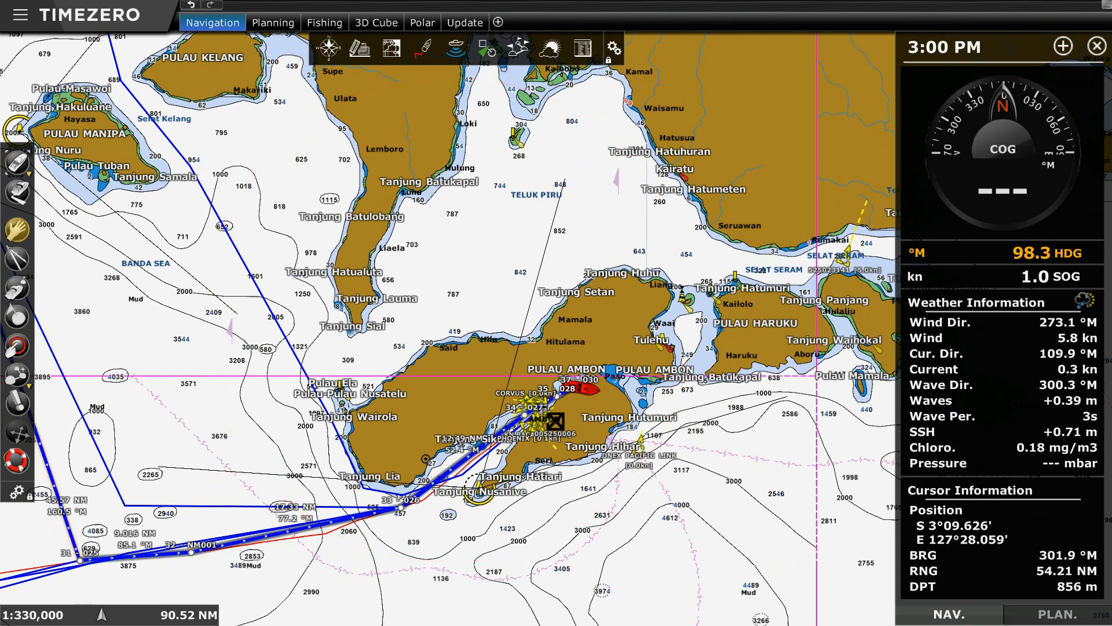
pyautogui.click(20, 15)
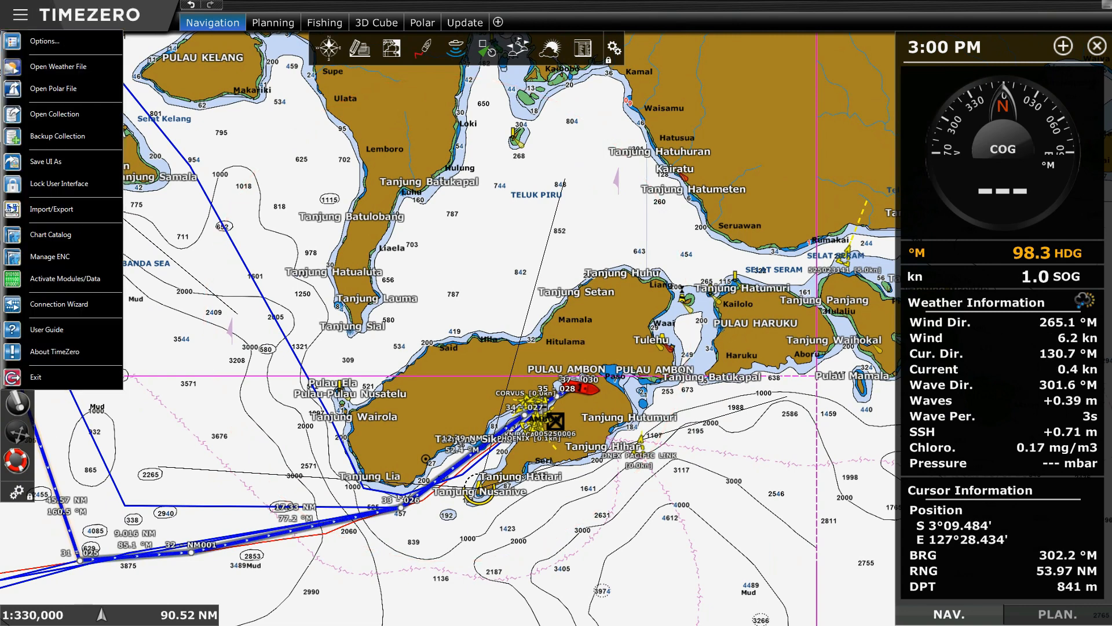
pyautogui.click(58, 67)
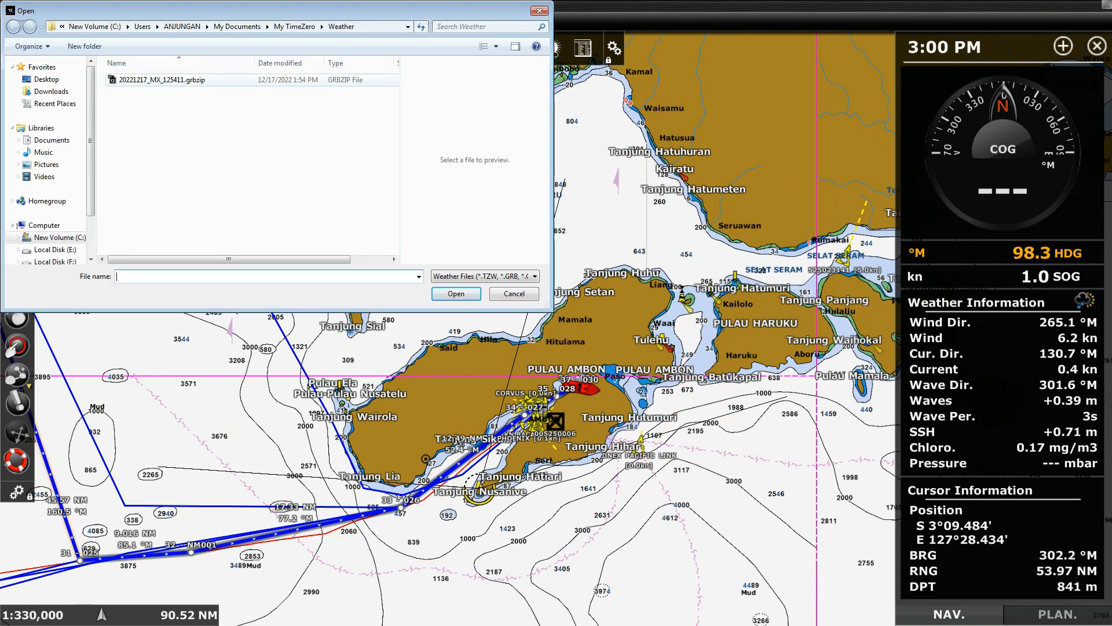
pyautogui.click(161, 80)
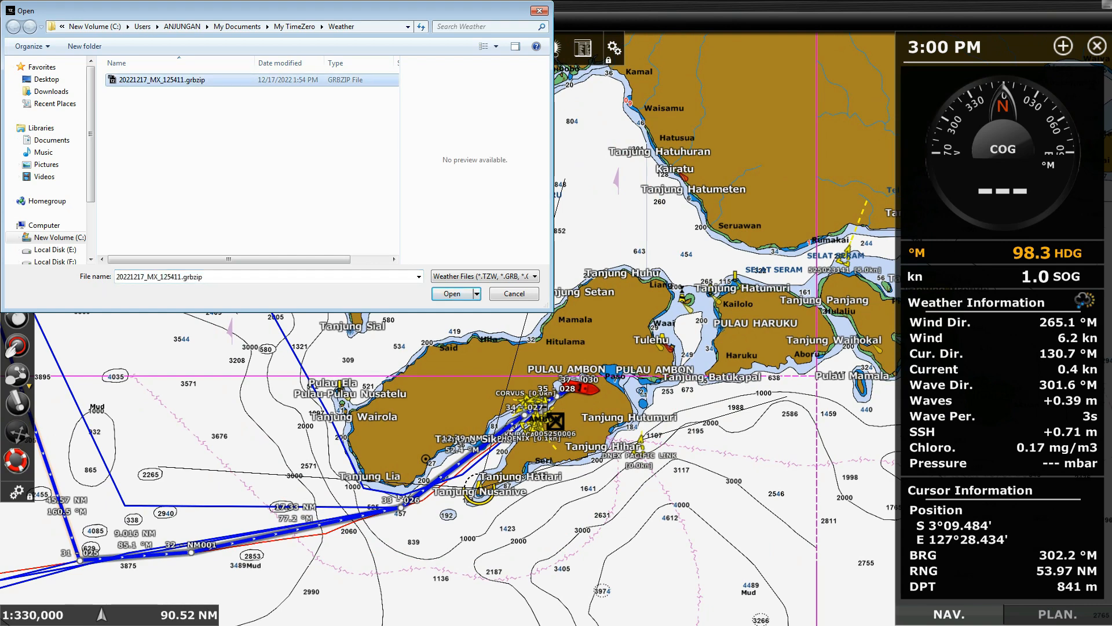
pyautogui.press('Return')
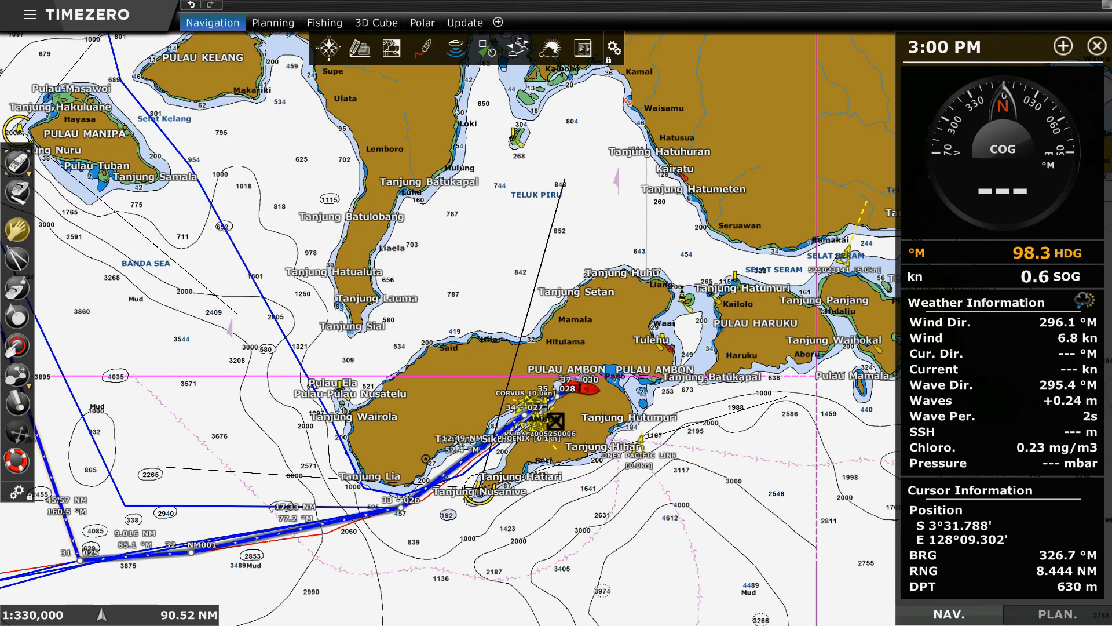
# Step: Turn on the weather display and show the Wind layer around Pulau Ambon
pyautogui.moveTo(639, 276); pyautogui.dragTo(544, 234)
pyautogui.click(549, 47)
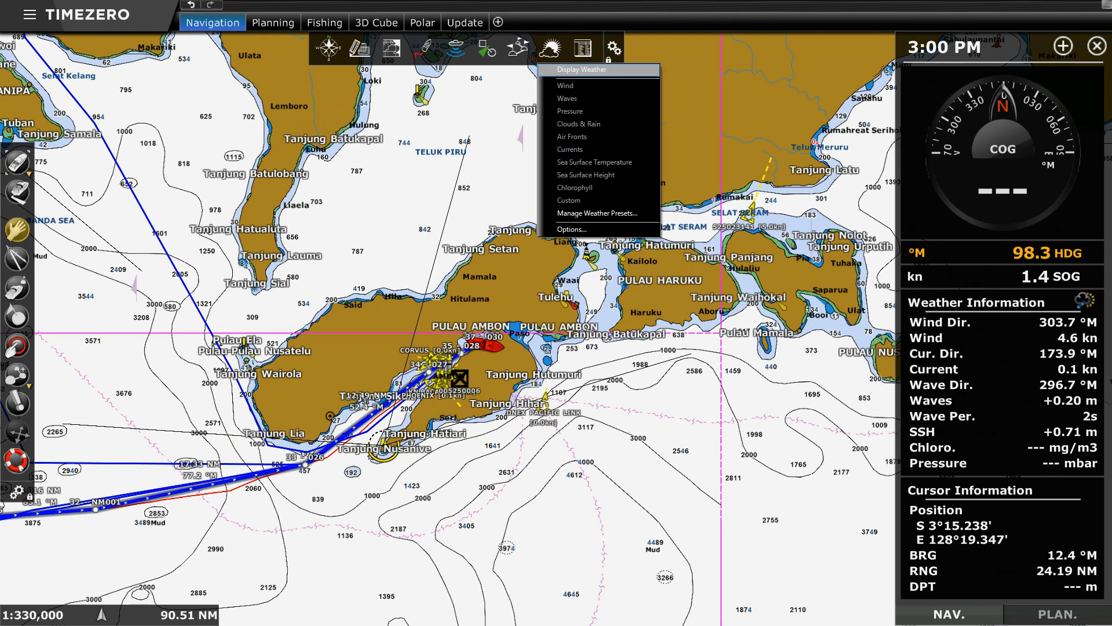
pyautogui.click(582, 69)
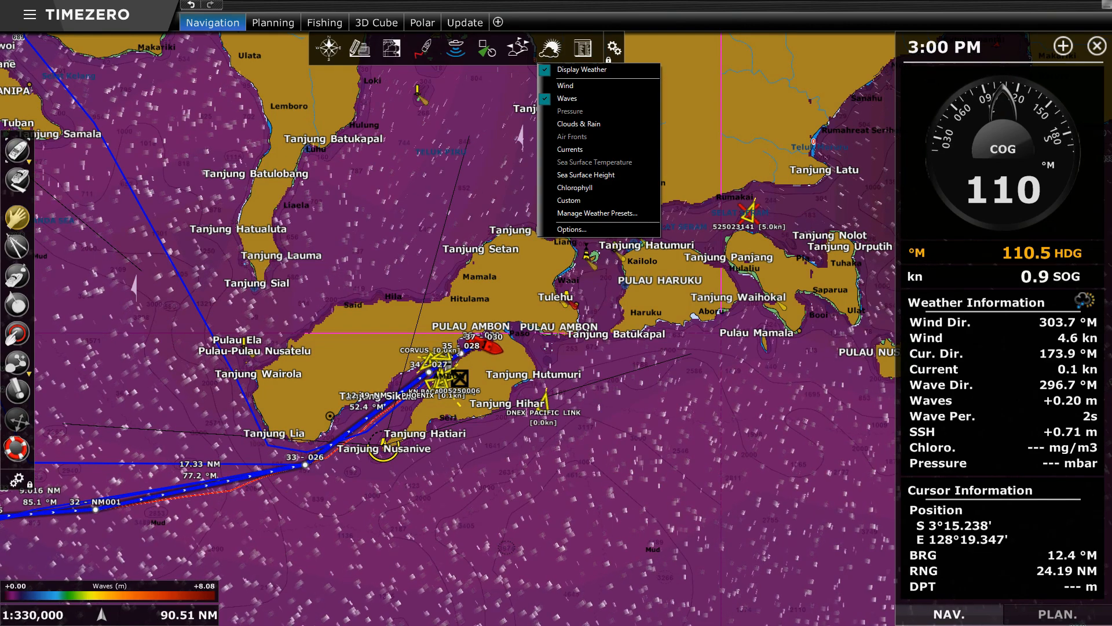
pyautogui.click(573, 85)
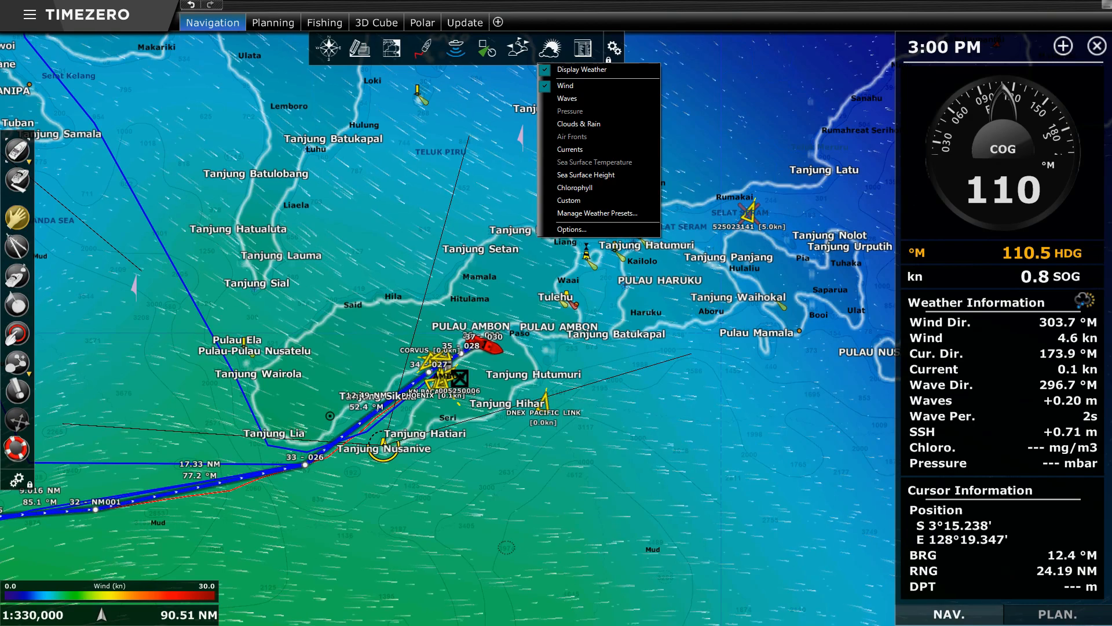
pyautogui.click(407, 270)
pyautogui.moveTo(400, 250); pyautogui.dragTo(448, 186)
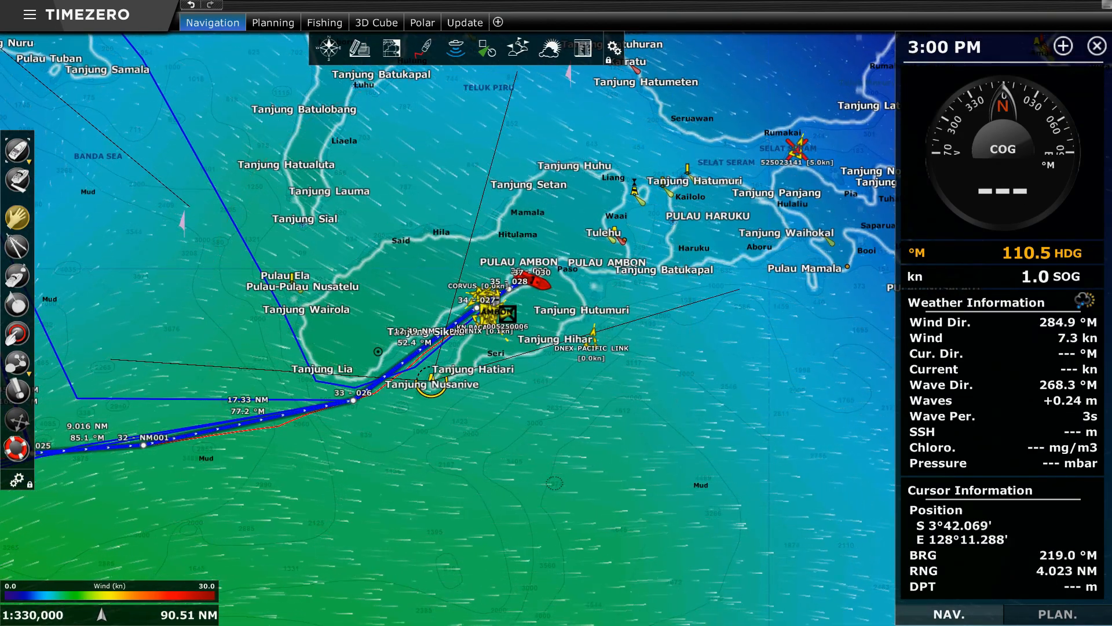
# Step: Try the Waves and Clouds & Rain weather layers and view the cloud cover across the wider Banda Sea region
pyautogui.click(549, 48)
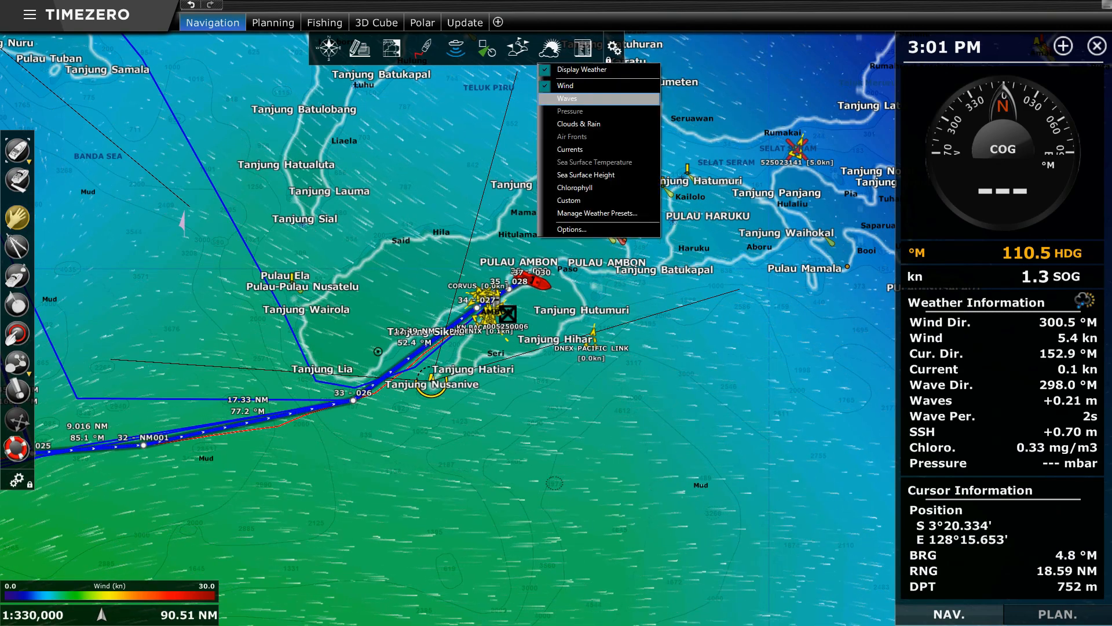
pyautogui.click(567, 99)
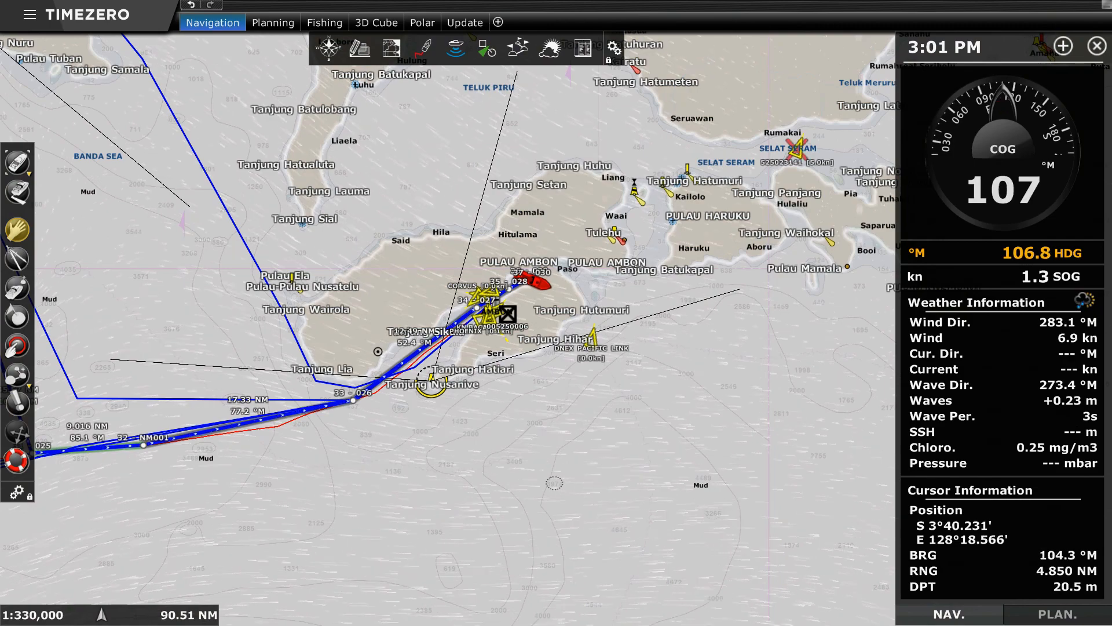
pyautogui.scroll(-3, 588, 286)
pyautogui.scroll(-3, 588, 287)
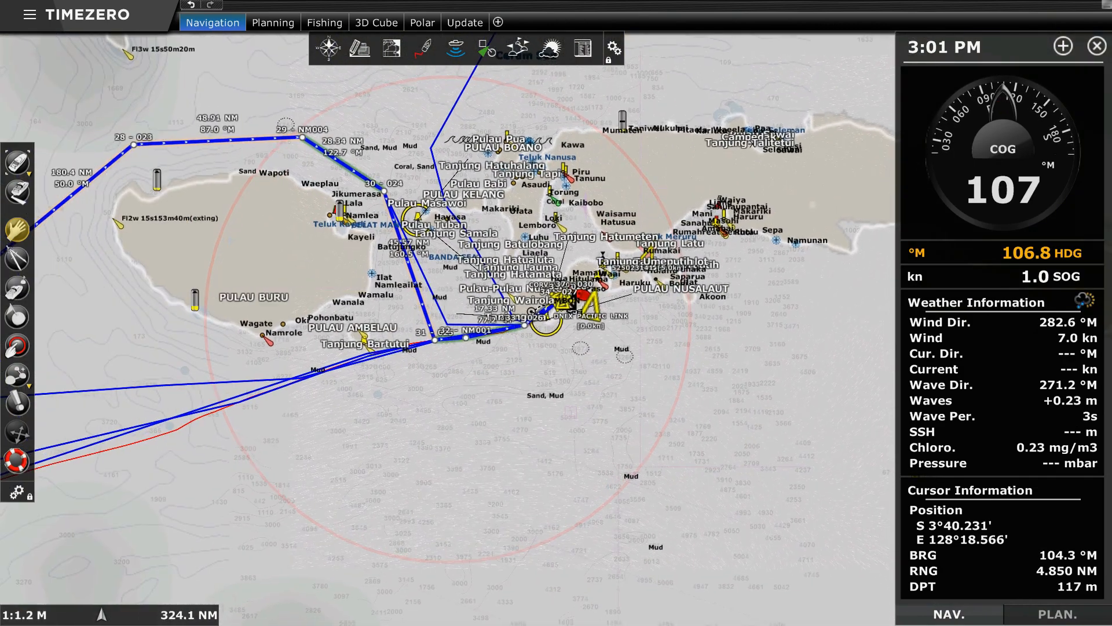
pyautogui.scroll(-4, 588, 286)
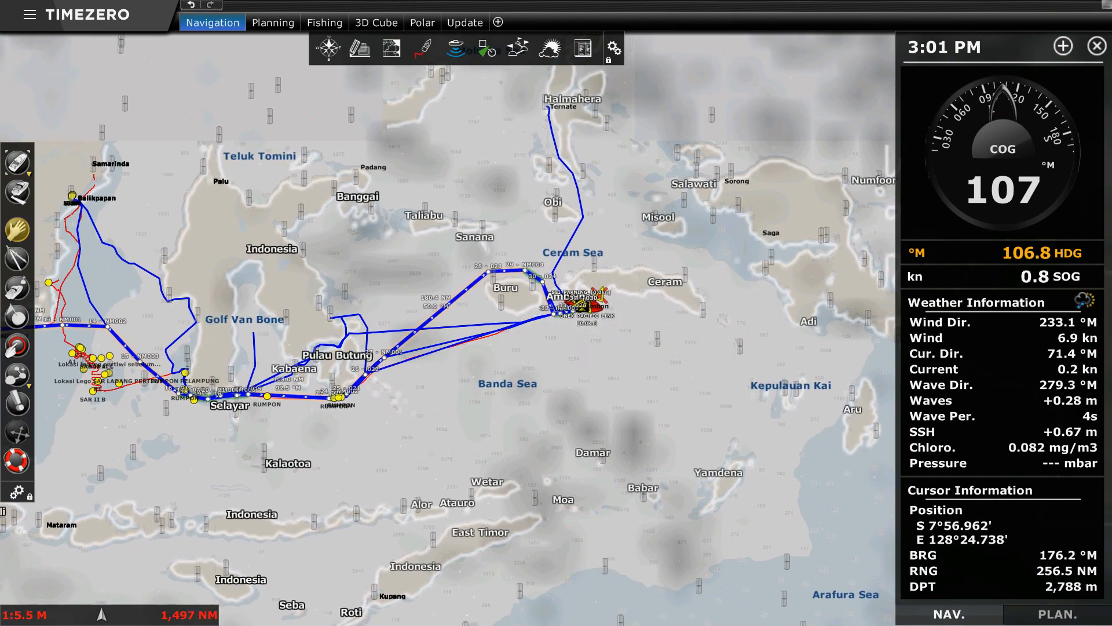
pyautogui.moveTo(591, 497); pyautogui.dragTo(579, 419)
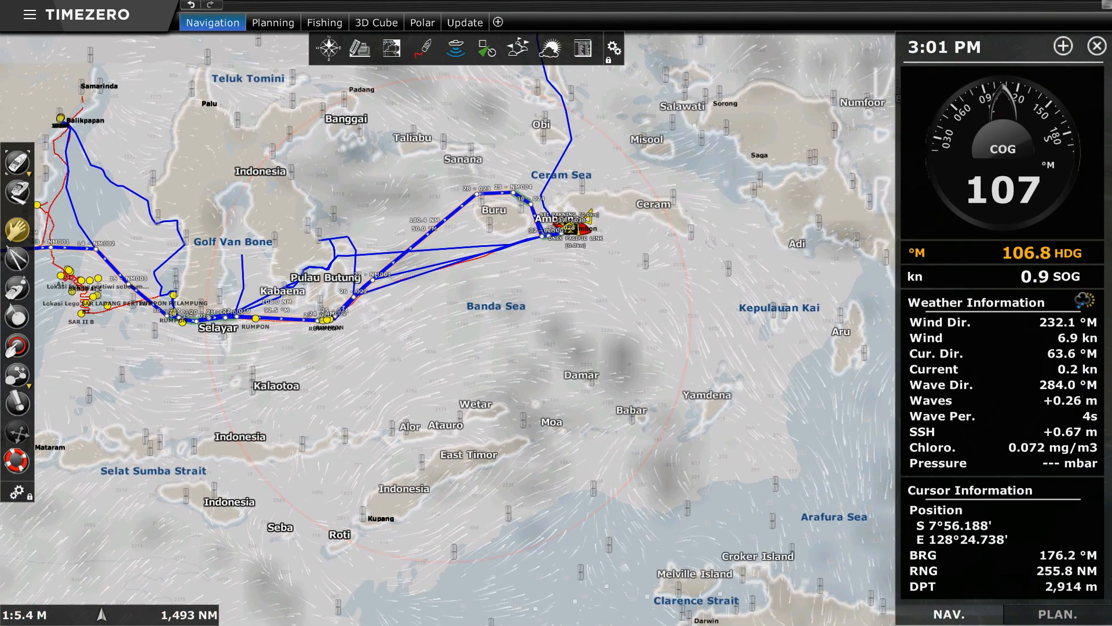
pyautogui.moveTo(582, 424); pyautogui.dragTo(578, 488)
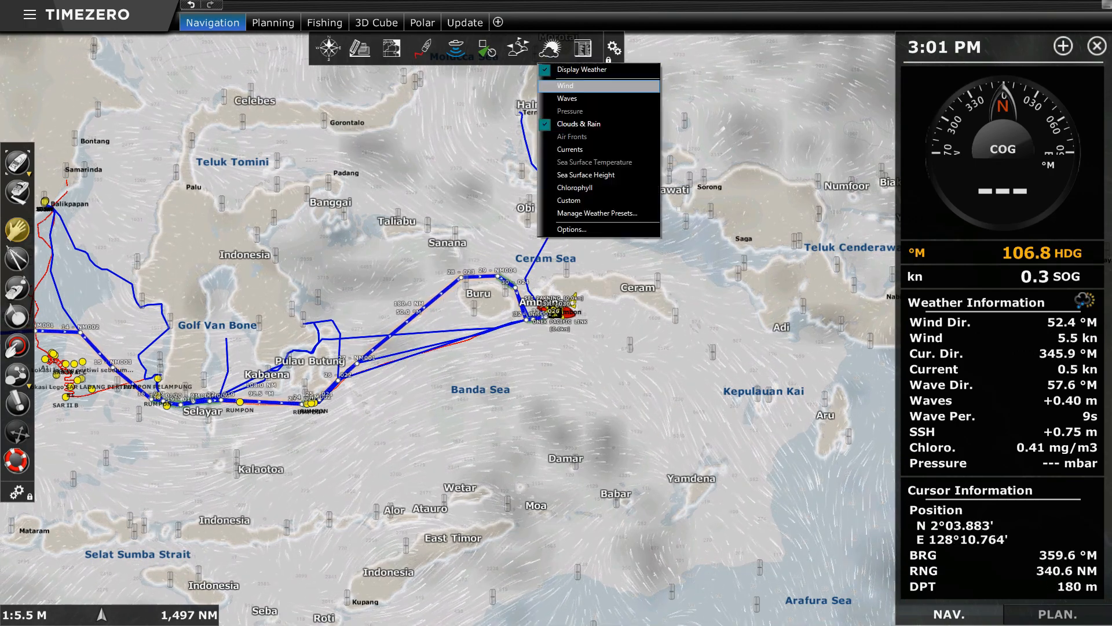
# Step: Switch the weather layer to Currents and examine the flow from south of Pulau Buru out to the South China Sea
pyautogui.click(570, 149)
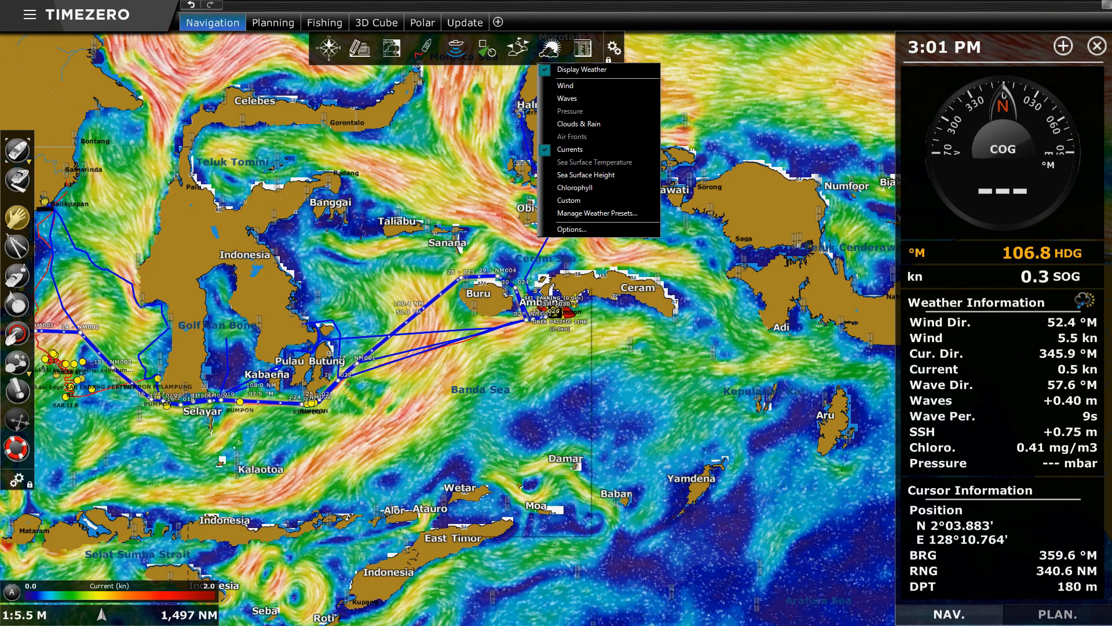
pyautogui.rightClick(453, 284)
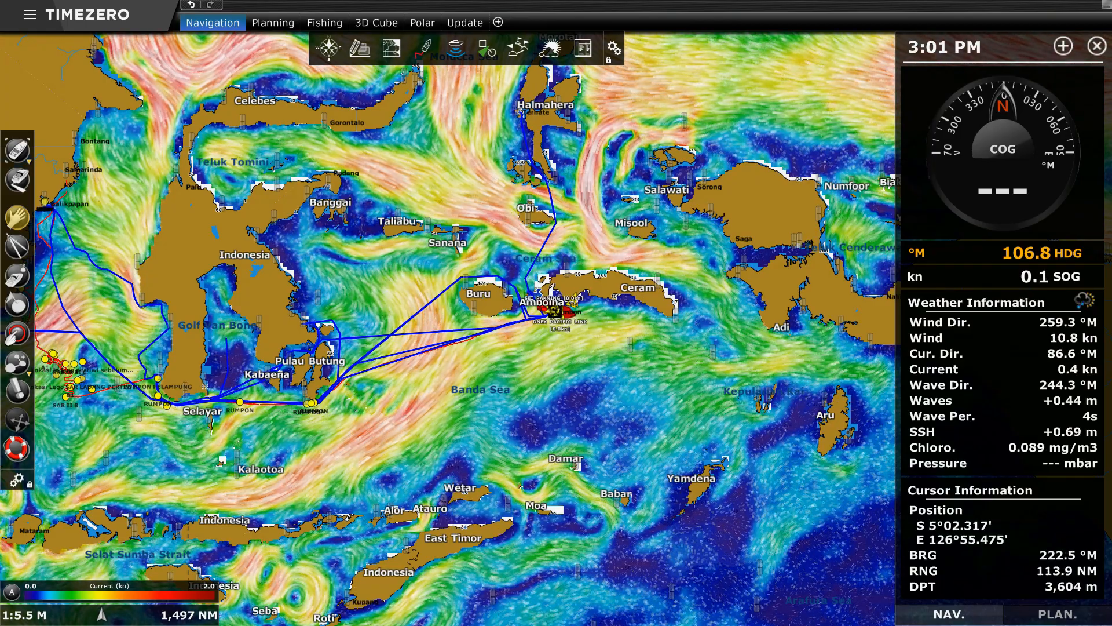
pyautogui.scroll(1, 522, 340)
pyautogui.scroll(4, 524, 313)
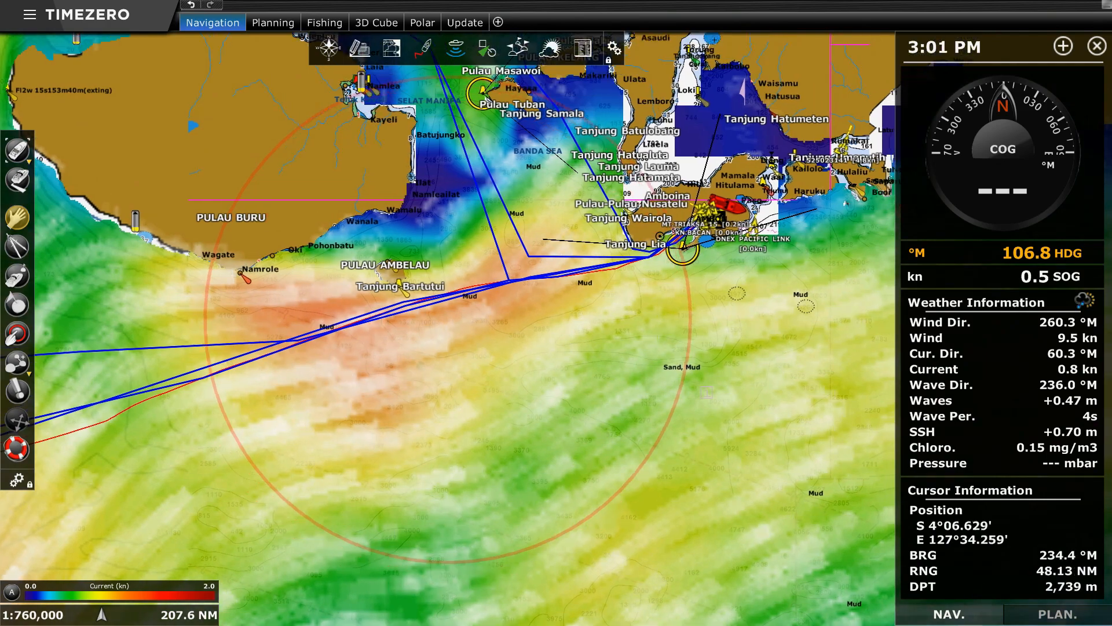
pyautogui.moveTo(516, 352); pyautogui.dragTo(513, 359)
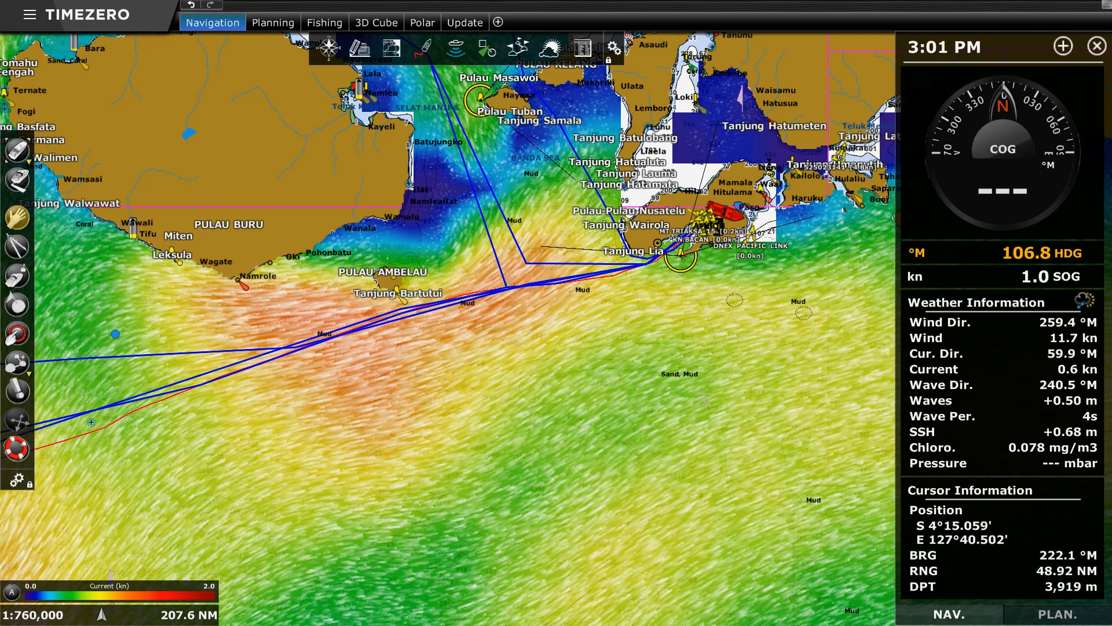
pyautogui.scroll(-5, 556, 405)
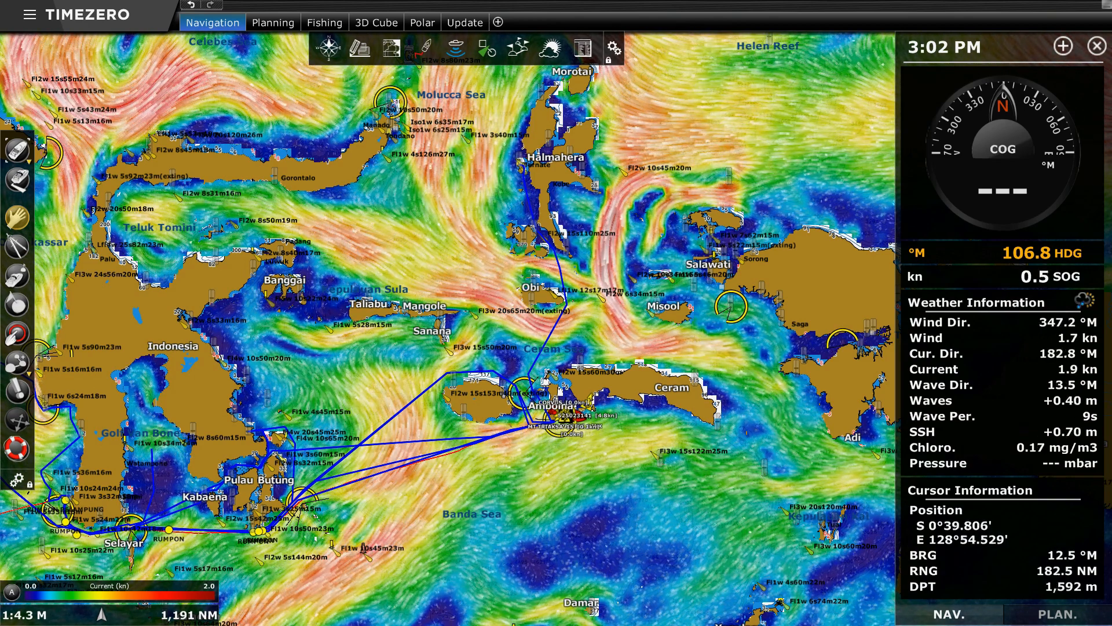
pyautogui.scroll(-3, 440, 301)
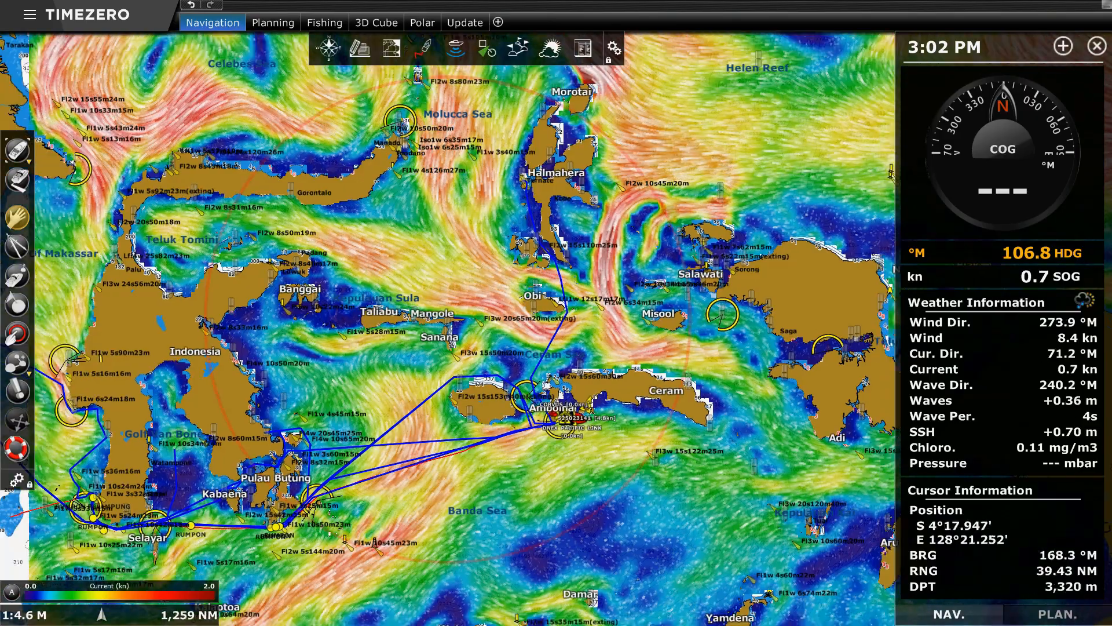
pyautogui.scroll(-2, 564, 452)
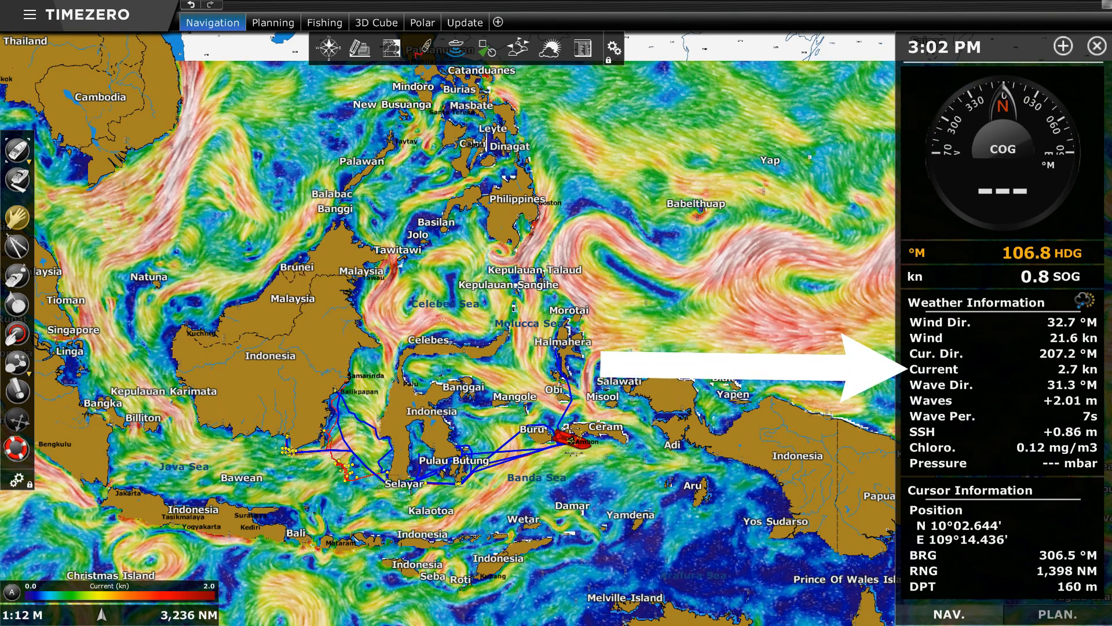
pyautogui.moveTo(180, 155); pyautogui.dragTo(458, 260)
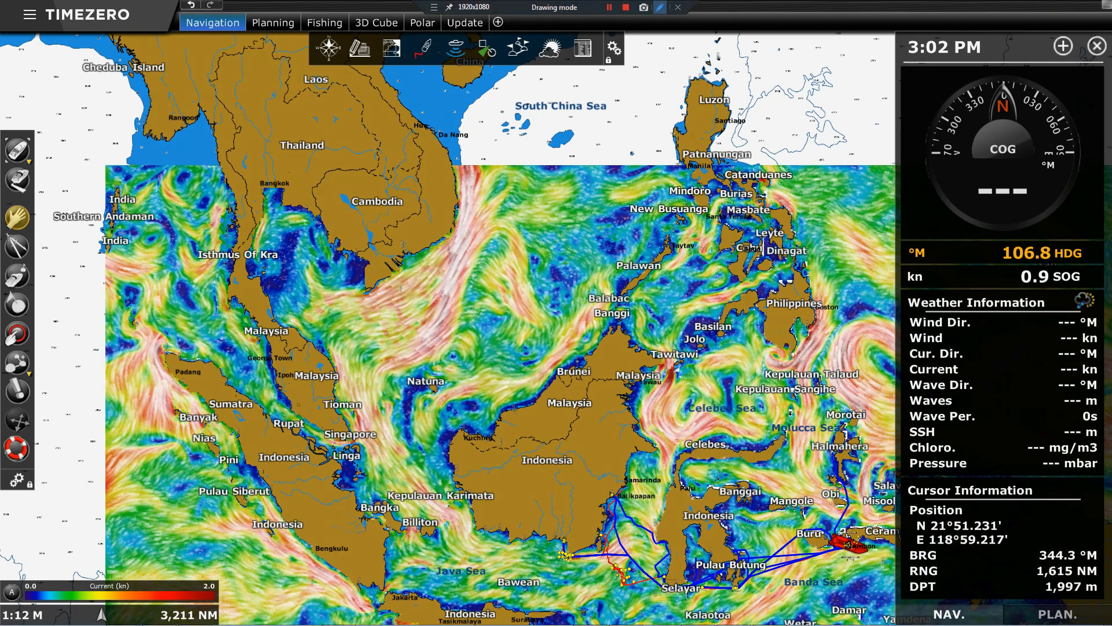
# Step: Set the screen-drawing colour to green and draw a freehand mark on the current band off the coast east of Cambodia
pyautogui.click(661, 7)
pyautogui.click(1102, 176)
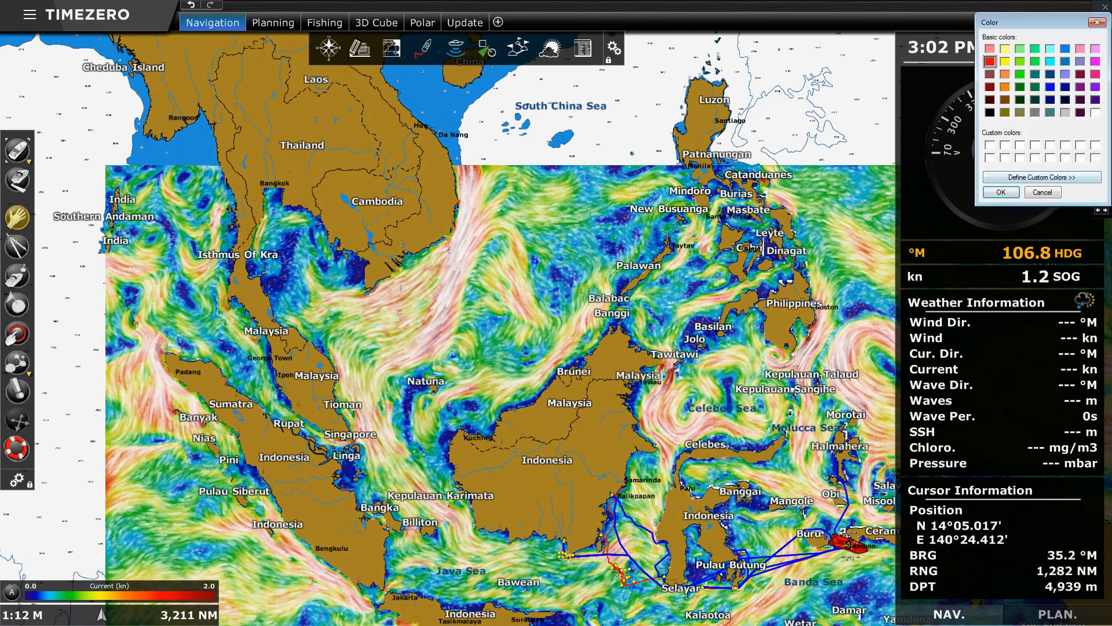
pyautogui.click(1035, 61)
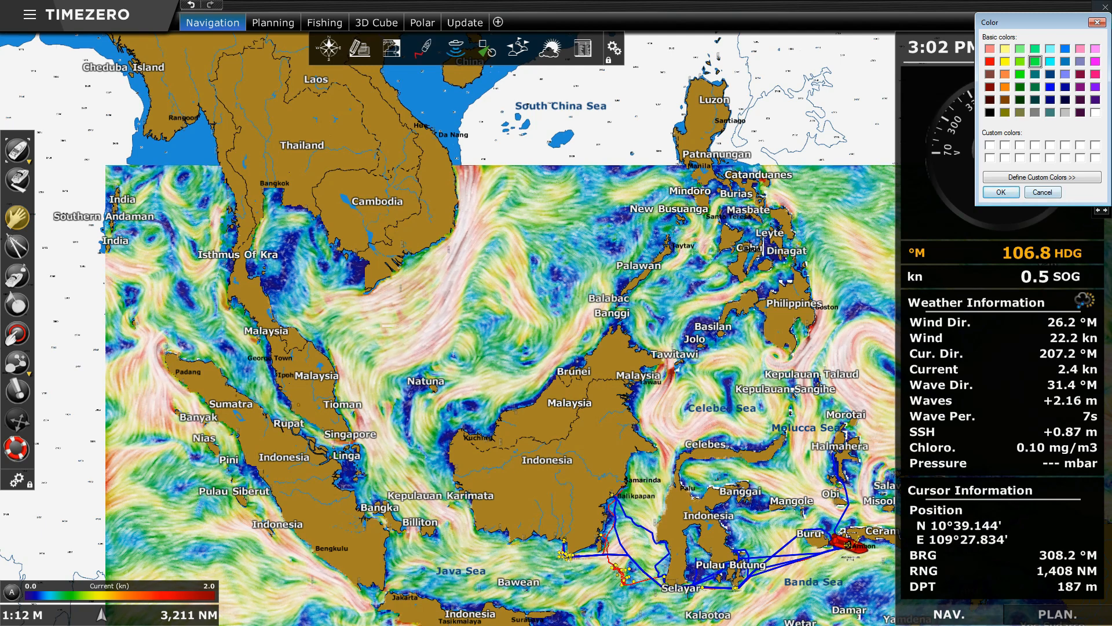
pyautogui.press('Return')
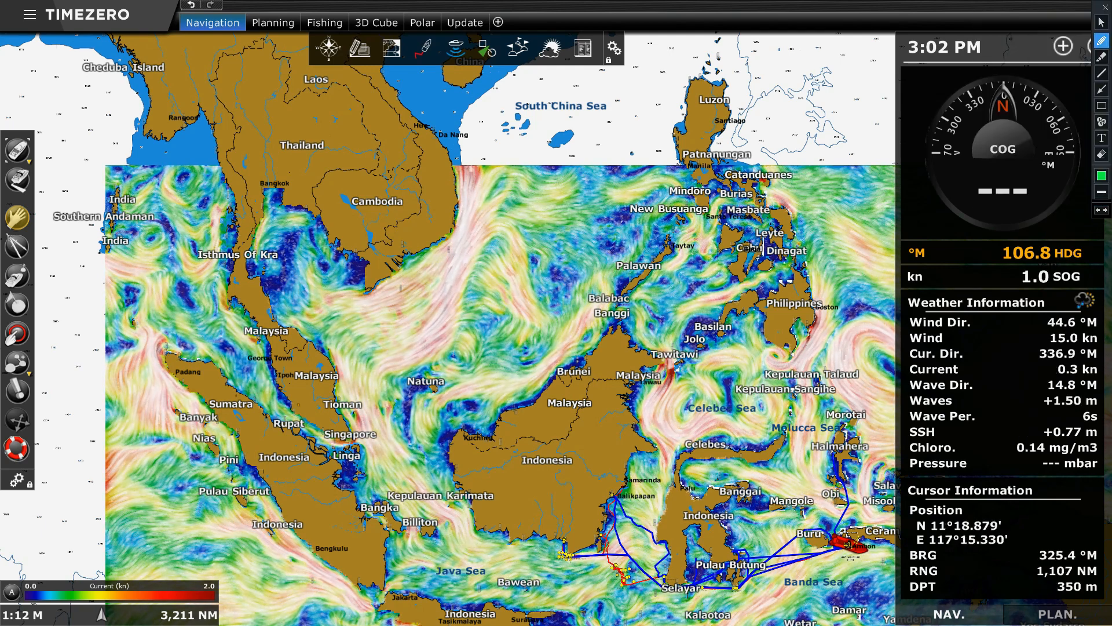
pyautogui.moveTo(463, 247); pyautogui.dragTo(465, 201)
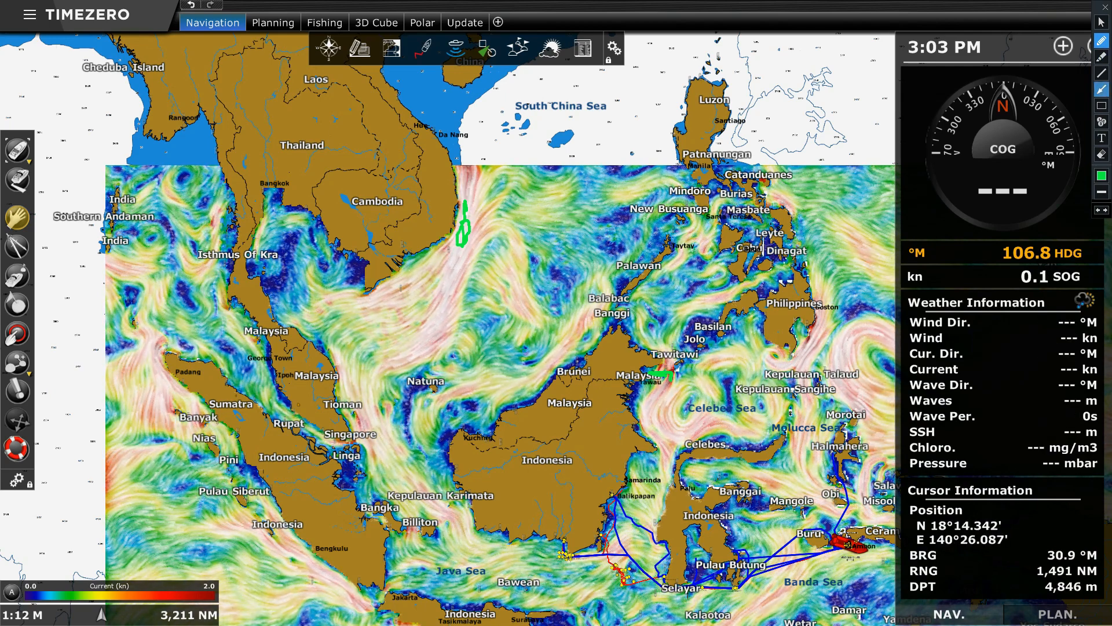
# Step: Draw a red arrow towards the current band east of Cambodia and clear the screen drawings from the chart
pyautogui.click(1101, 88)
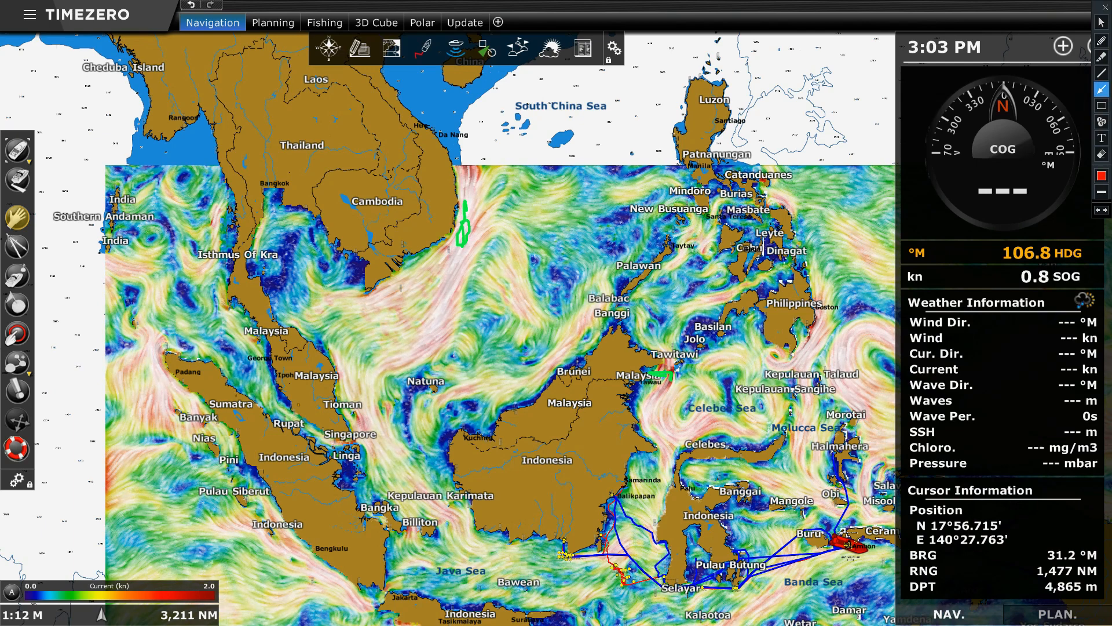
pyautogui.moveTo(495, 251); pyautogui.dragTo(463, 210)
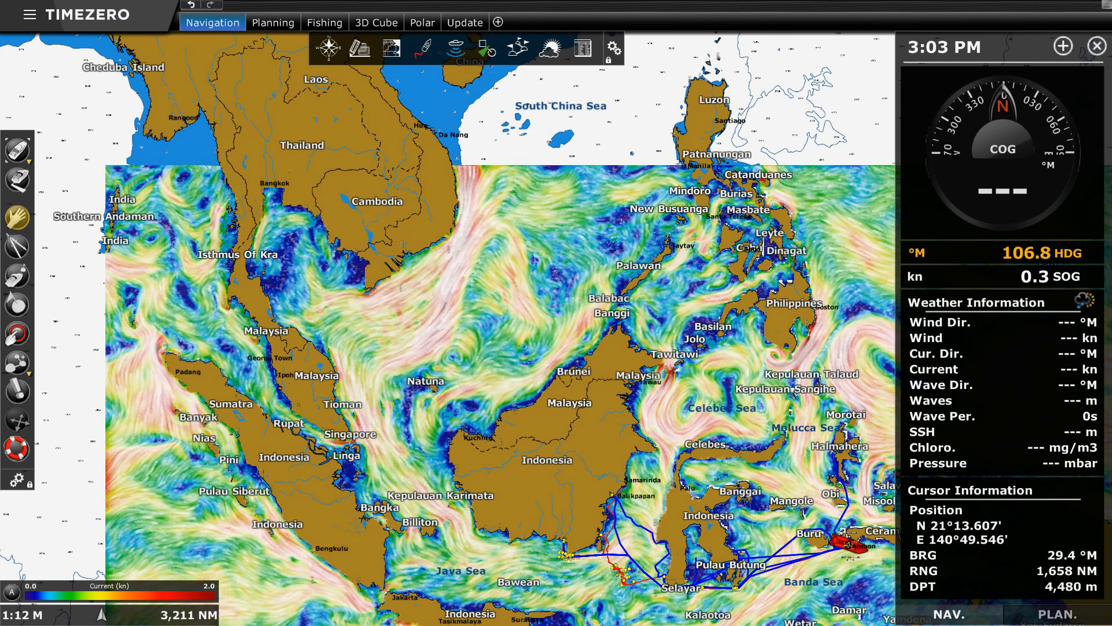
pyautogui.moveTo(690, 413); pyautogui.dragTo(578, 327)
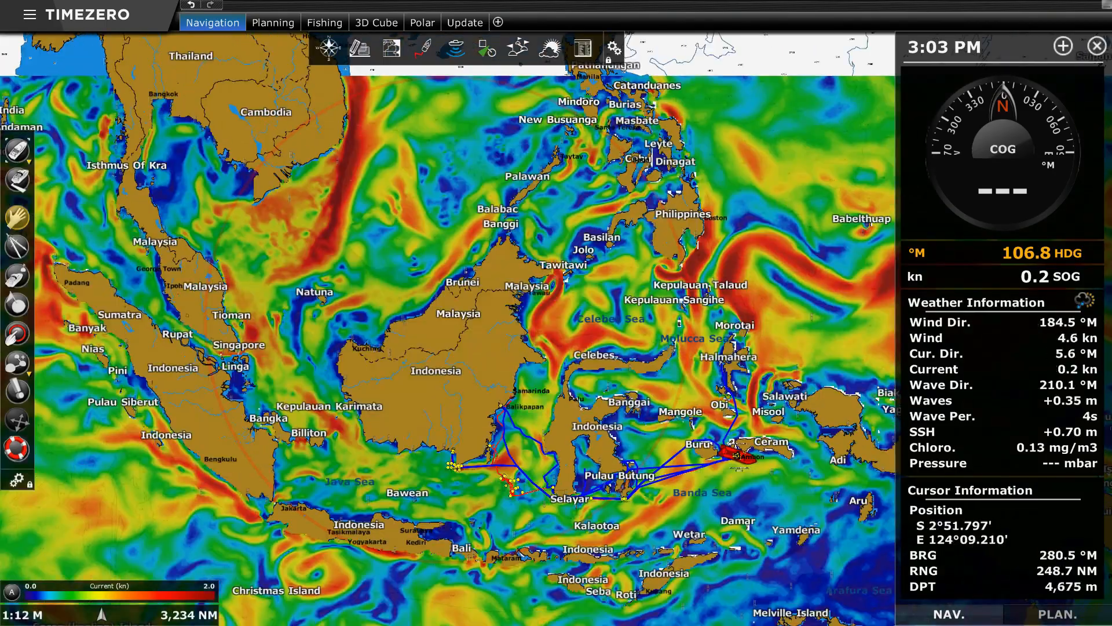
# Step: Switch the weather layer to Waves over the waters around Buru island
pyautogui.scroll(4, 660, 444)
pyautogui.moveTo(676, 474); pyautogui.dragTo(480, 329)
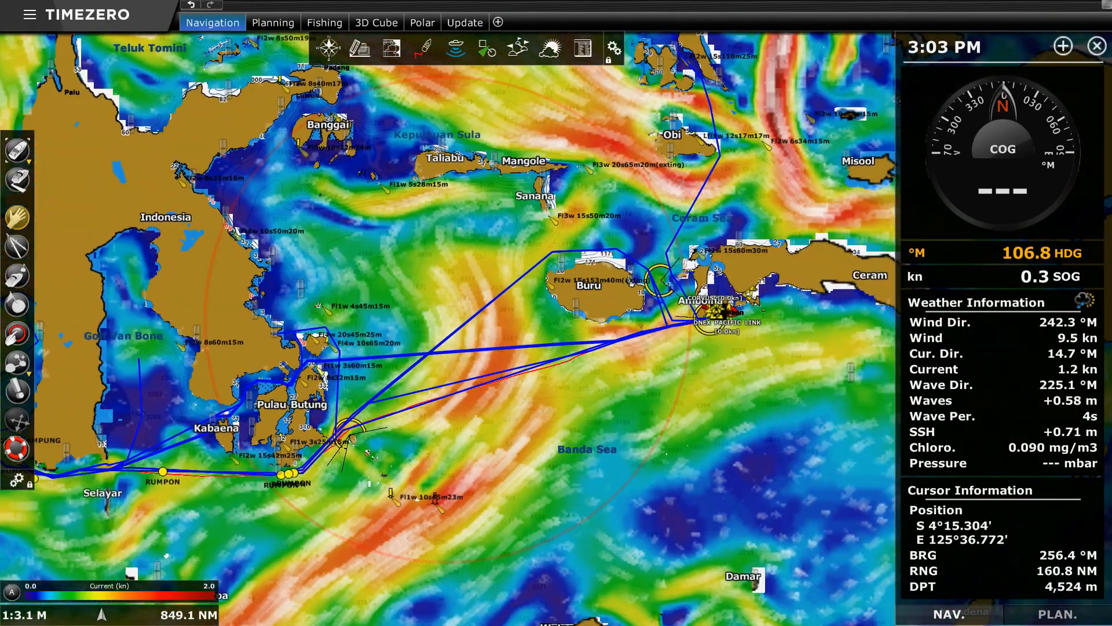
pyautogui.scroll(3, 662, 331)
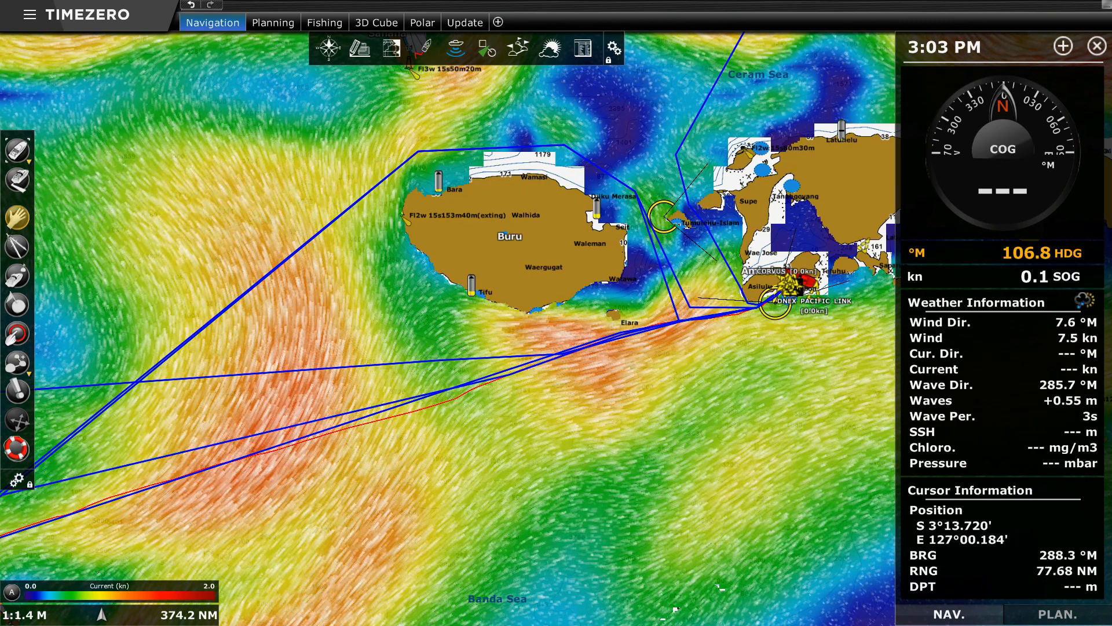
pyautogui.click(550, 48)
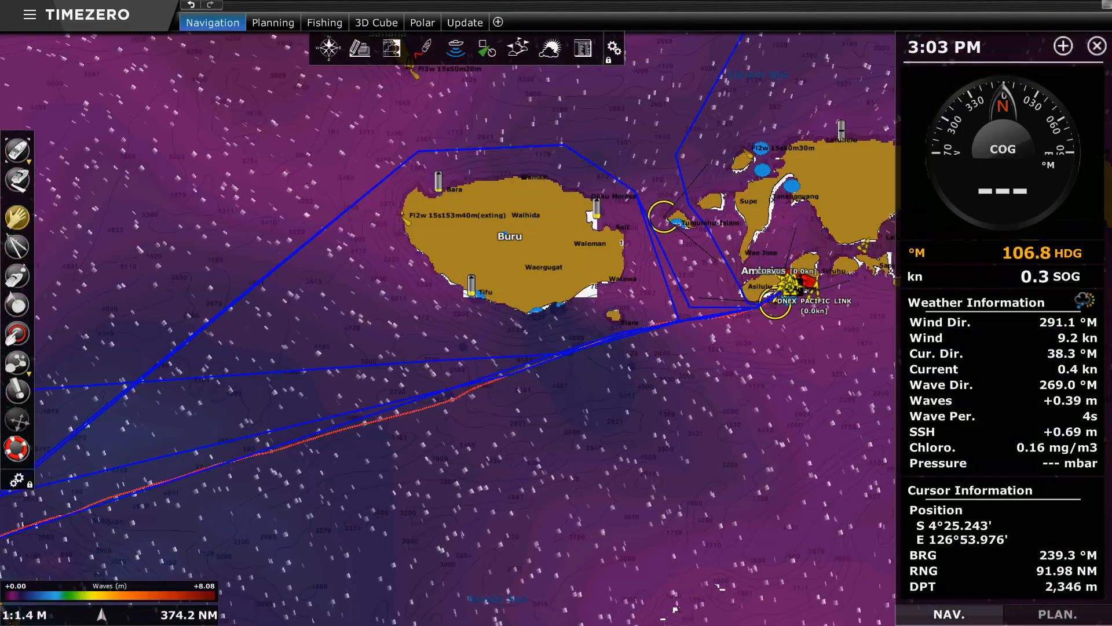
# Step: Raise the upper limit of the Waves colour scale to +10.09 m while viewing the whole extent of the weather data
pyautogui.scroll(-5, 561, 410)
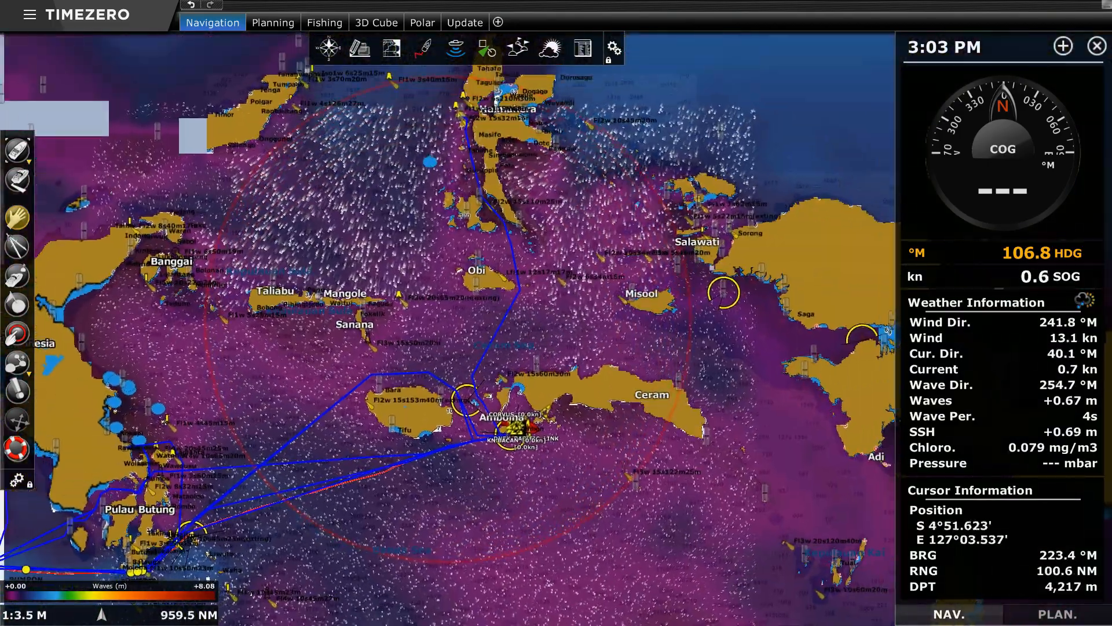
pyautogui.scroll(-4, 463, 498)
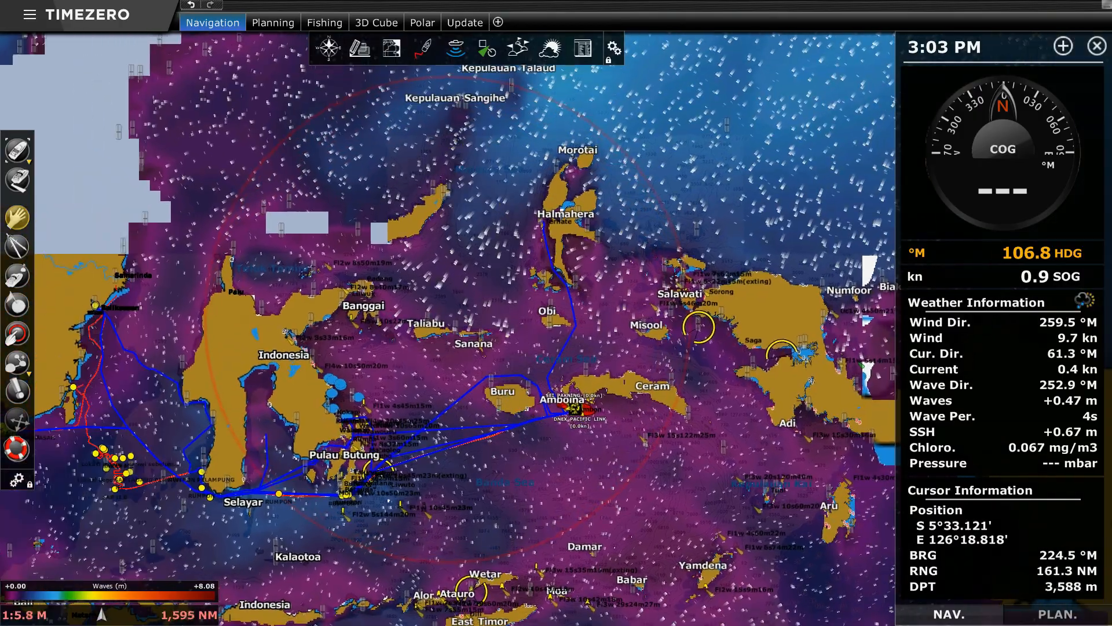
pyautogui.scroll(-3, 487, 467)
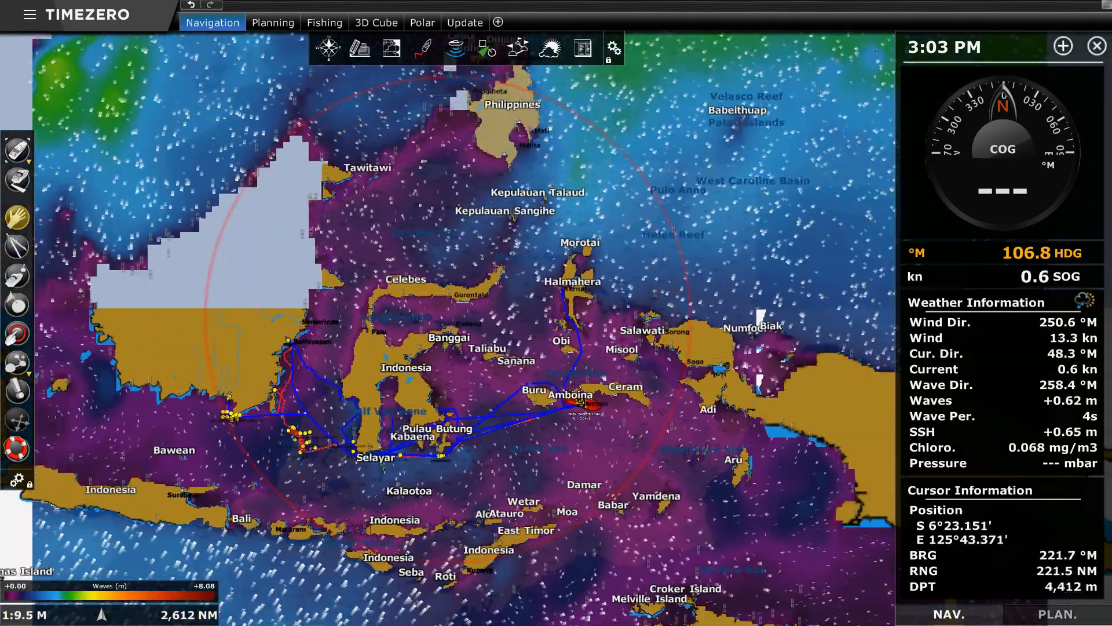
pyautogui.scroll(-4, 513, 464)
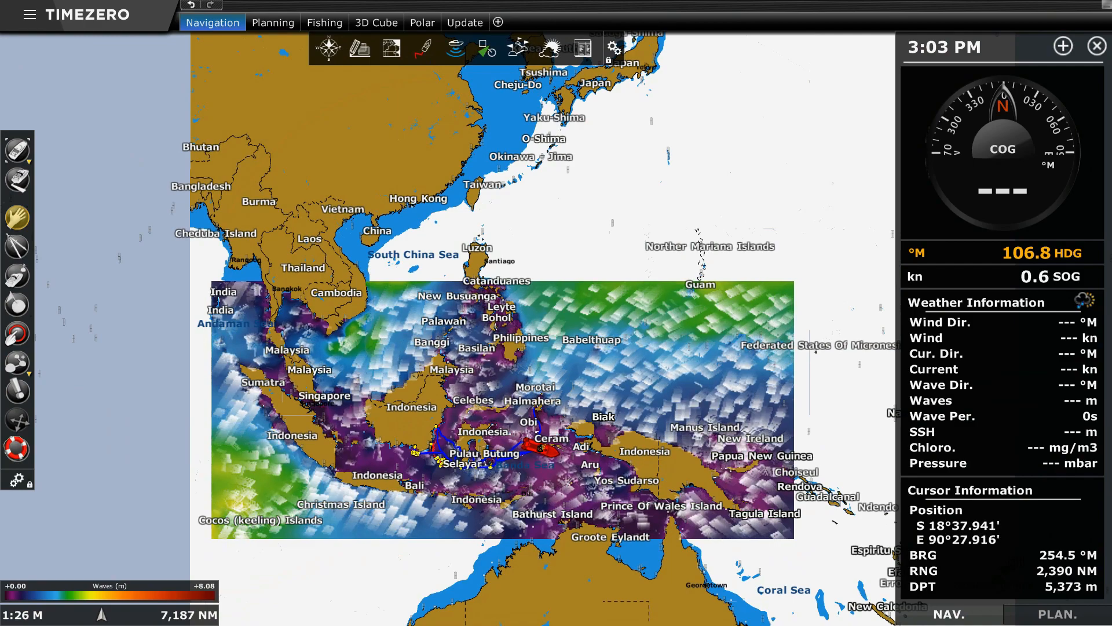
pyautogui.click(124, 595)
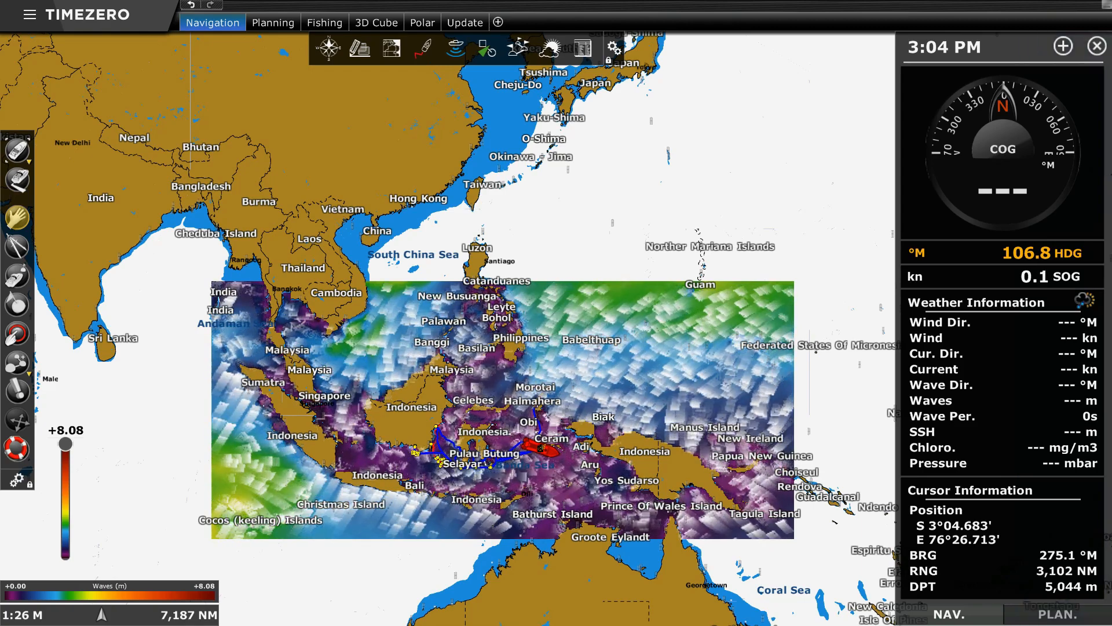
pyautogui.moveTo(65, 444); pyautogui.dragTo(65, 414)
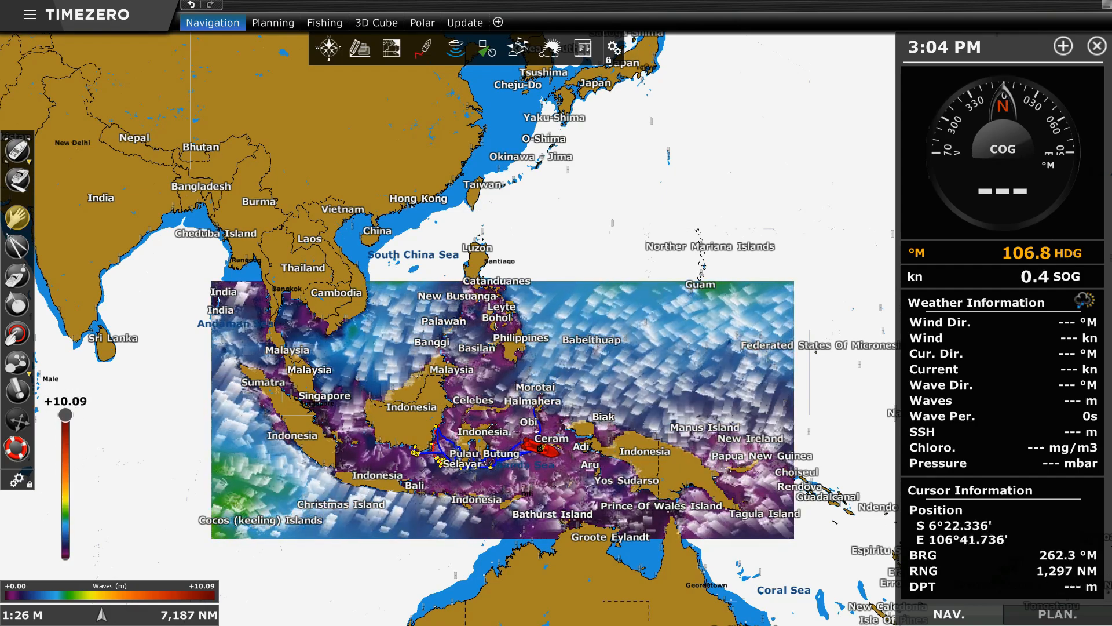
# Step: Highlight the sea area west and southwest of Buru with freehand yellow strokes and close the screen drawing
pyautogui.scroll(5, 478, 454)
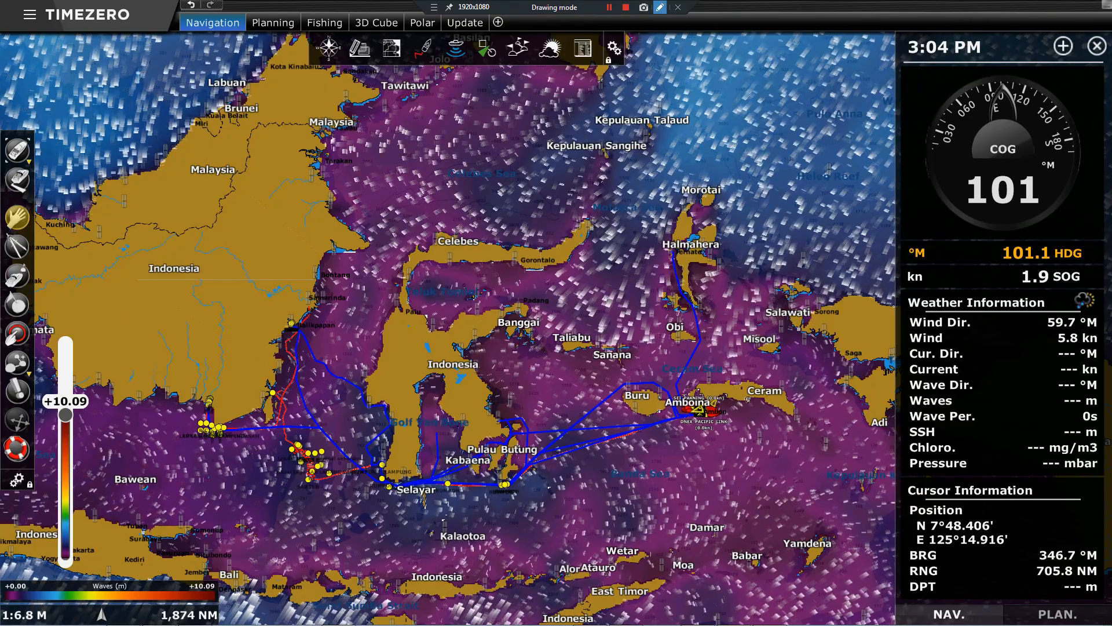
pyautogui.click(659, 7)
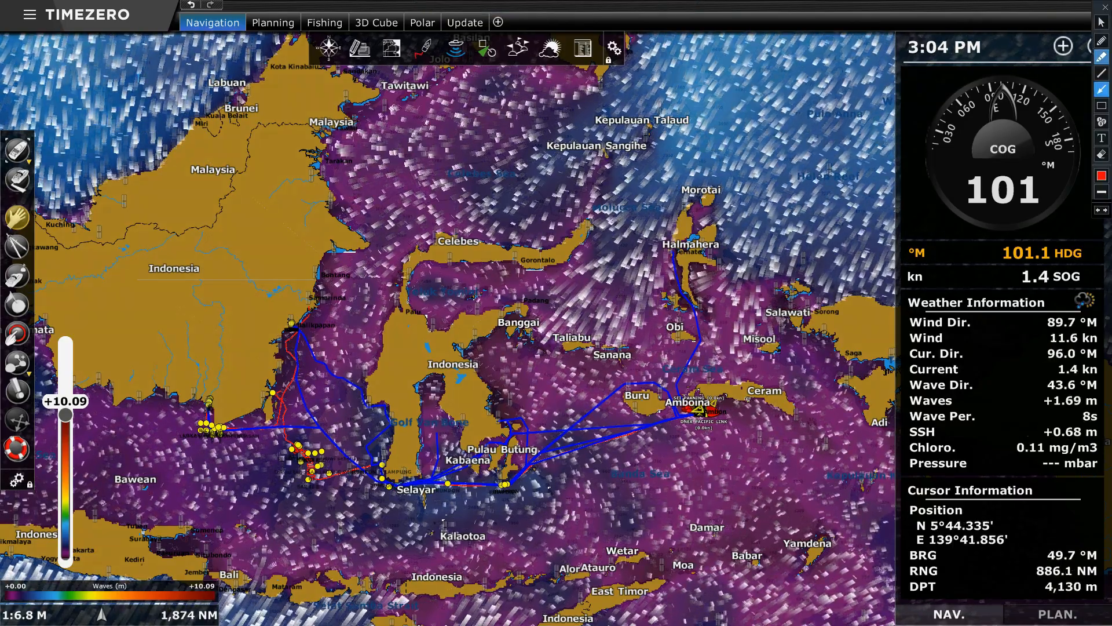
pyautogui.click(1101, 57)
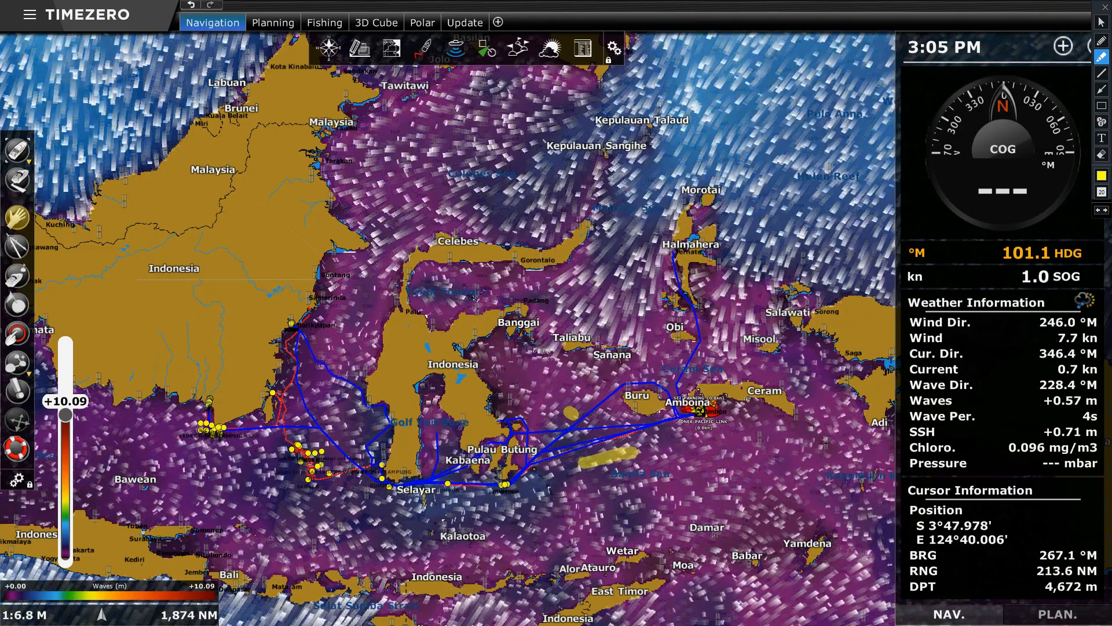
pyautogui.moveTo(657, 459); pyautogui.dragTo(582, 400)
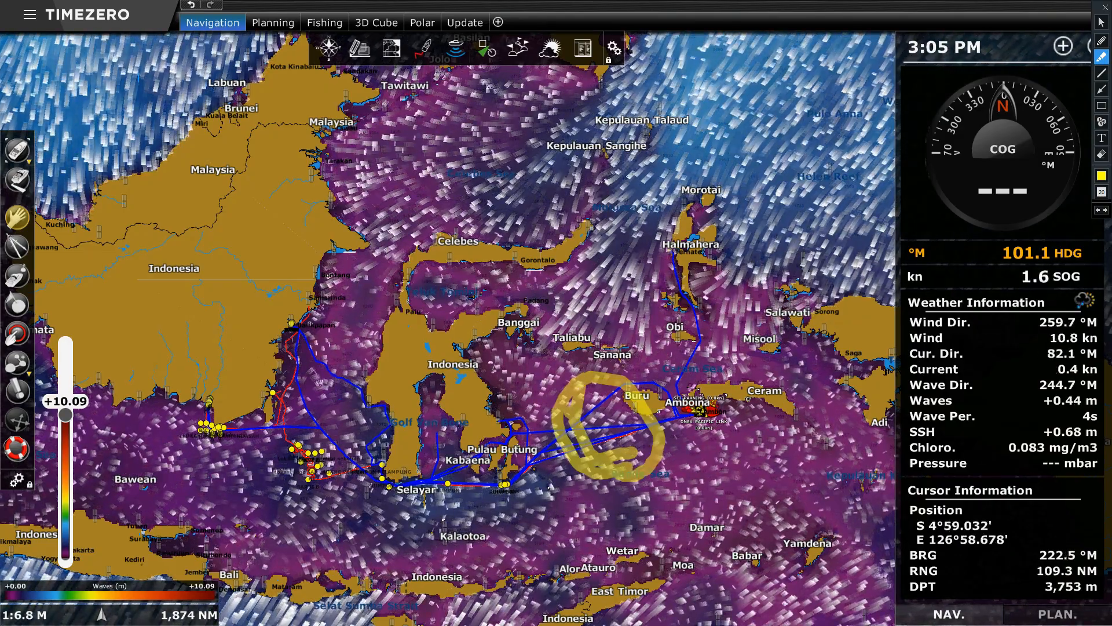
pyautogui.moveTo(649, 457); pyautogui.dragTo(565, 492)
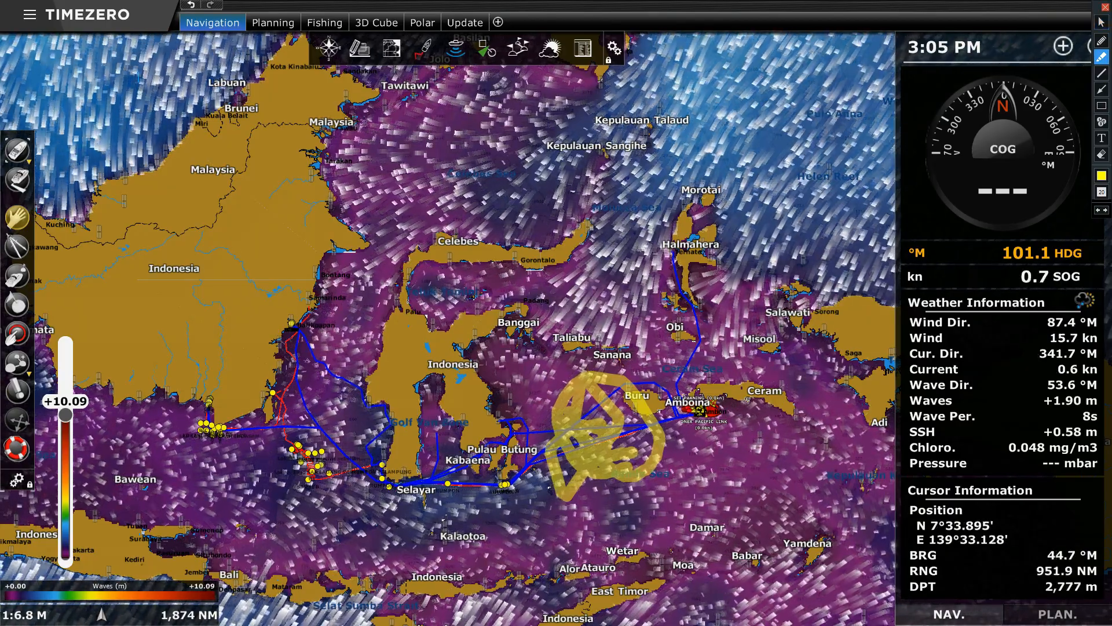
pyautogui.click(1105, 8)
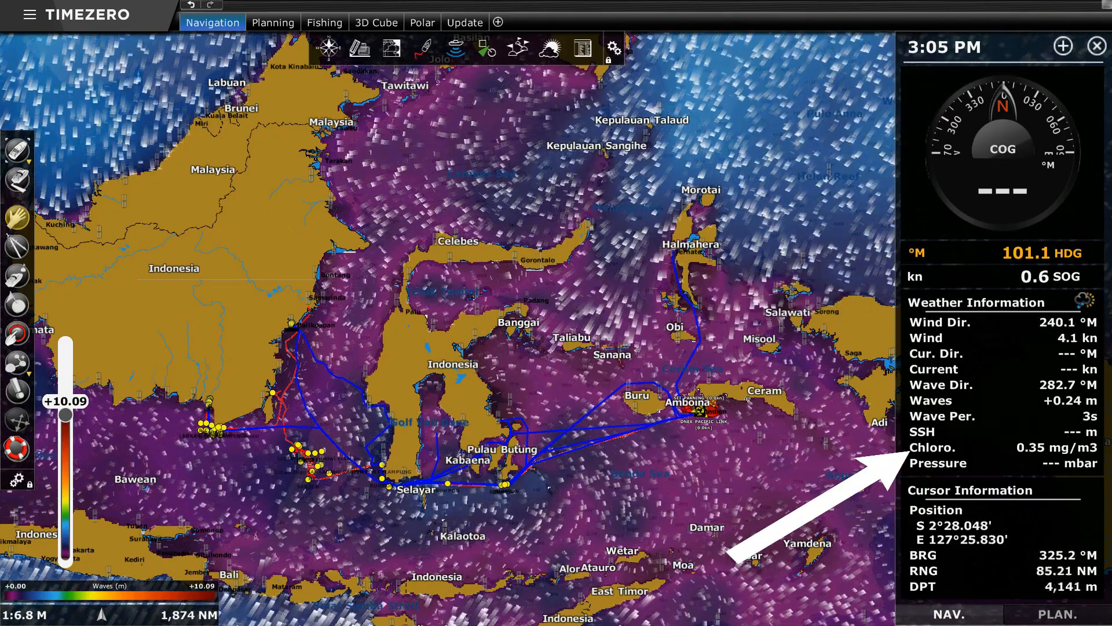
# Step: Switch the weather layer to Chlorophyll and view it across the seas from Kalimantan to Ceram
pyautogui.moveTo(661, 384); pyautogui.dragTo(595, 330)
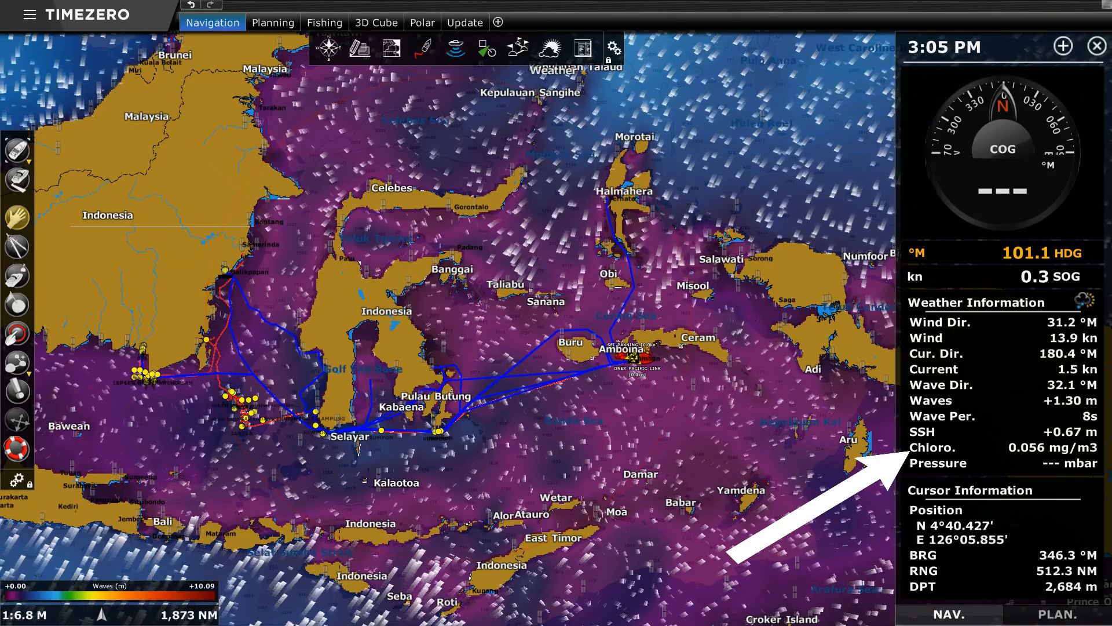
pyautogui.click(550, 48)
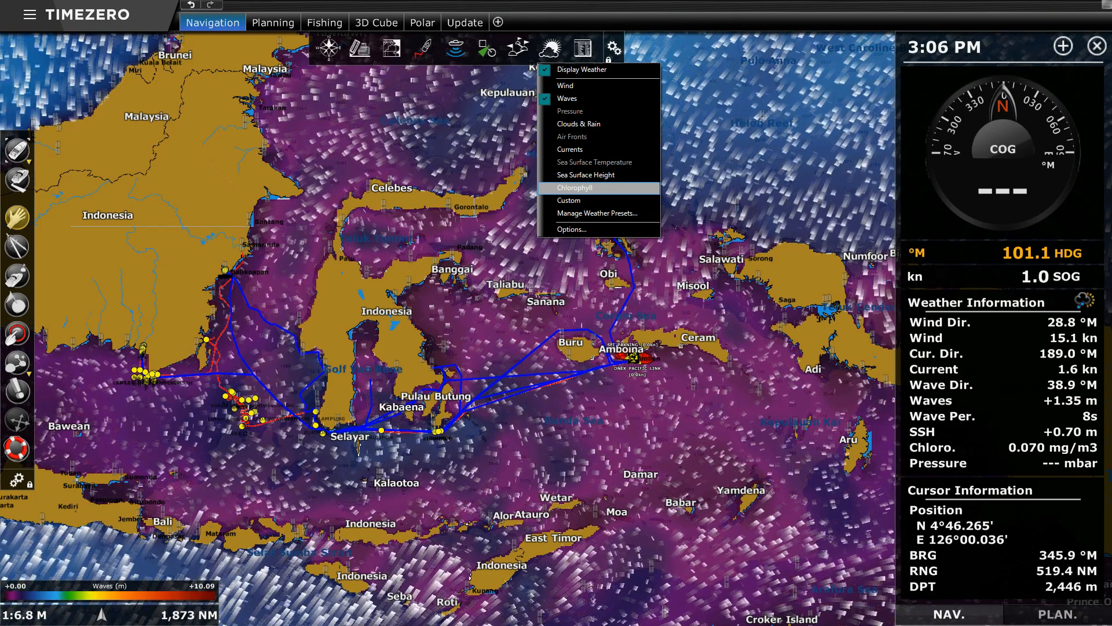
pyautogui.click(575, 187)
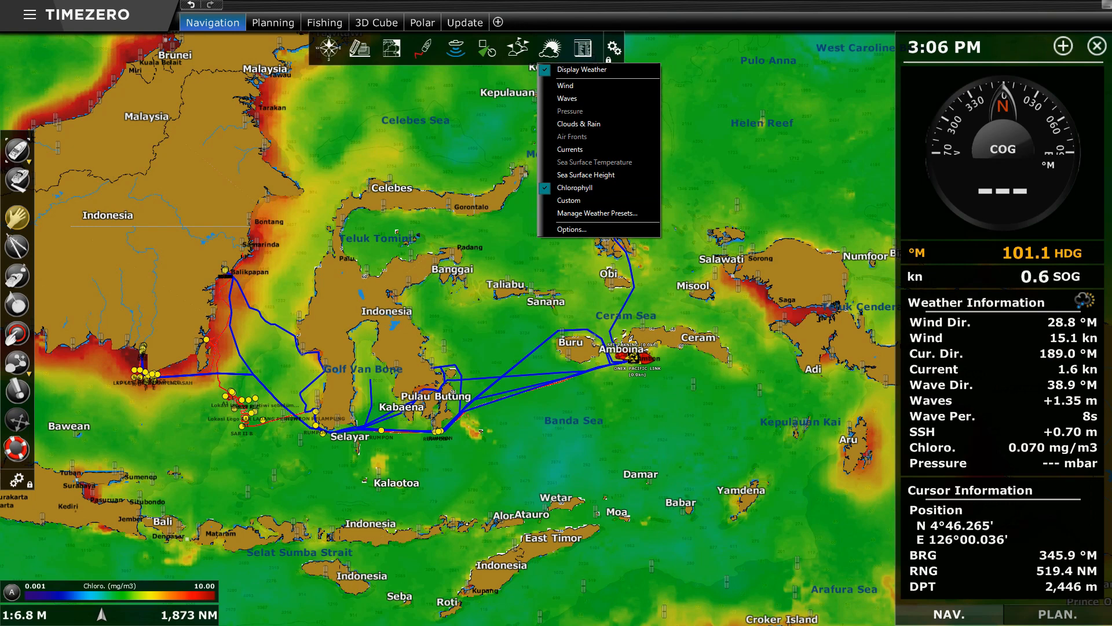
pyautogui.click(625, 327)
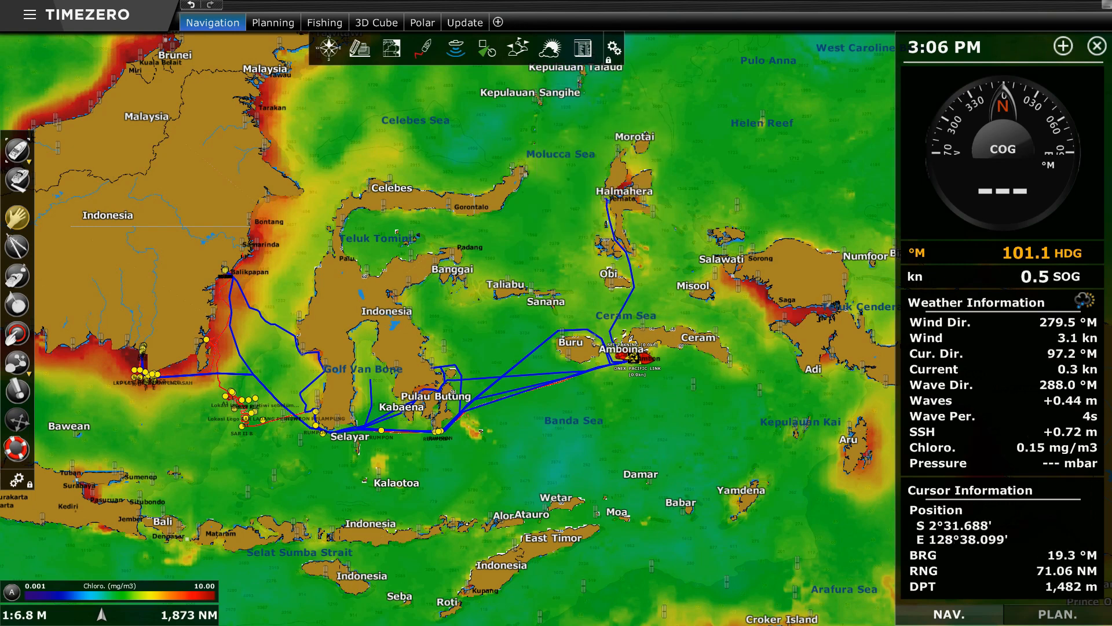
pyautogui.moveTo(510, 318); pyautogui.dragTo(563, 285)
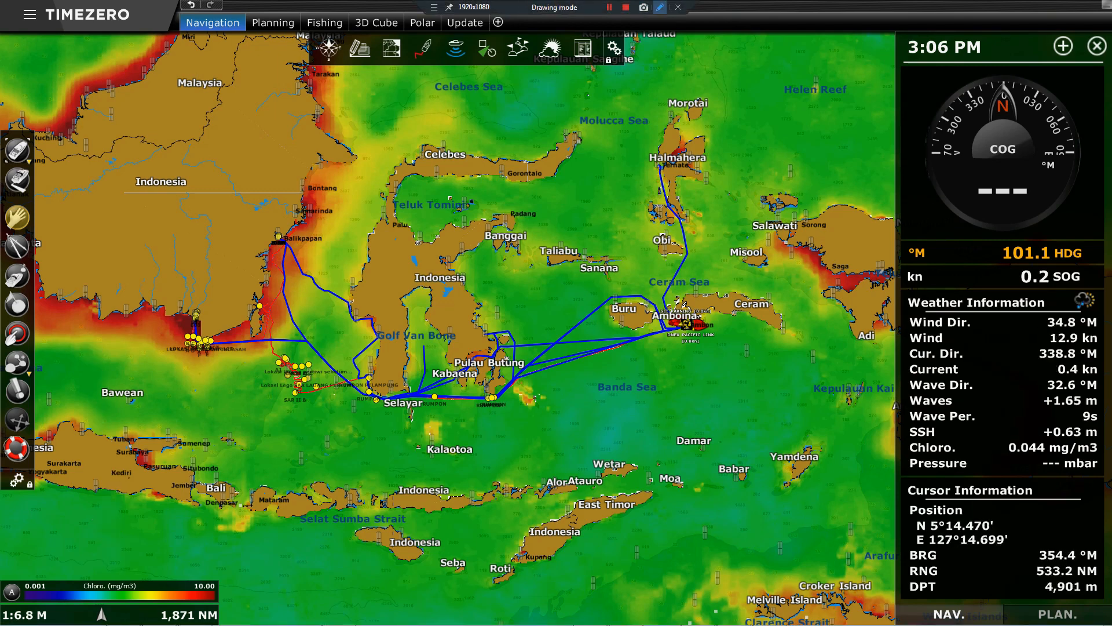
# Step: Start screen drawing and set the highlighter colour to pink
pyautogui.click(660, 7)
pyautogui.click(1101, 176)
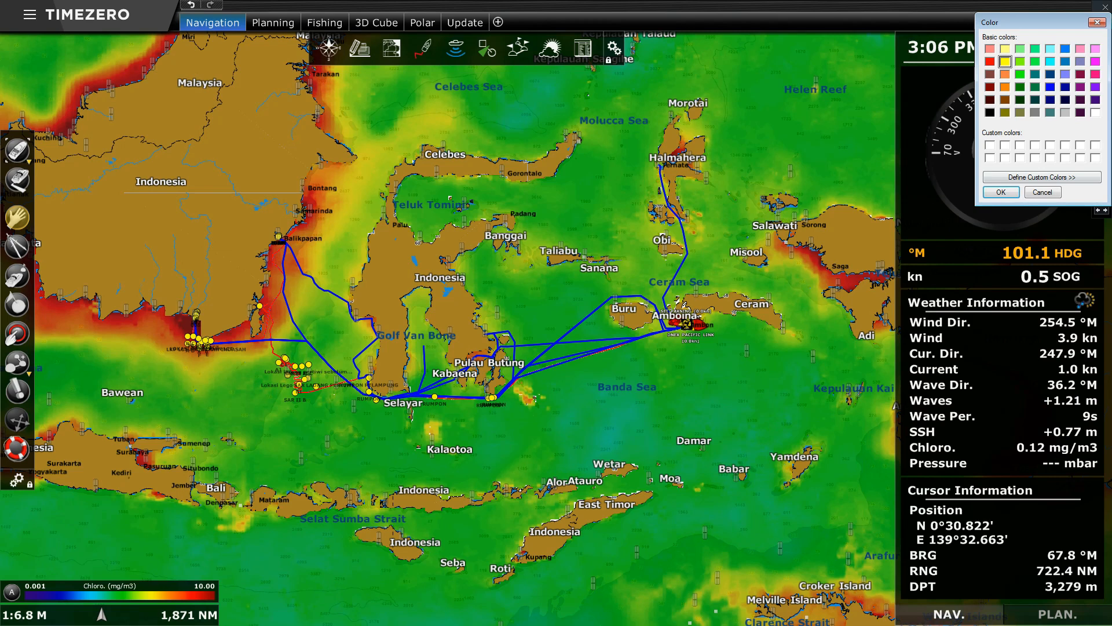
pyautogui.click(1001, 192)
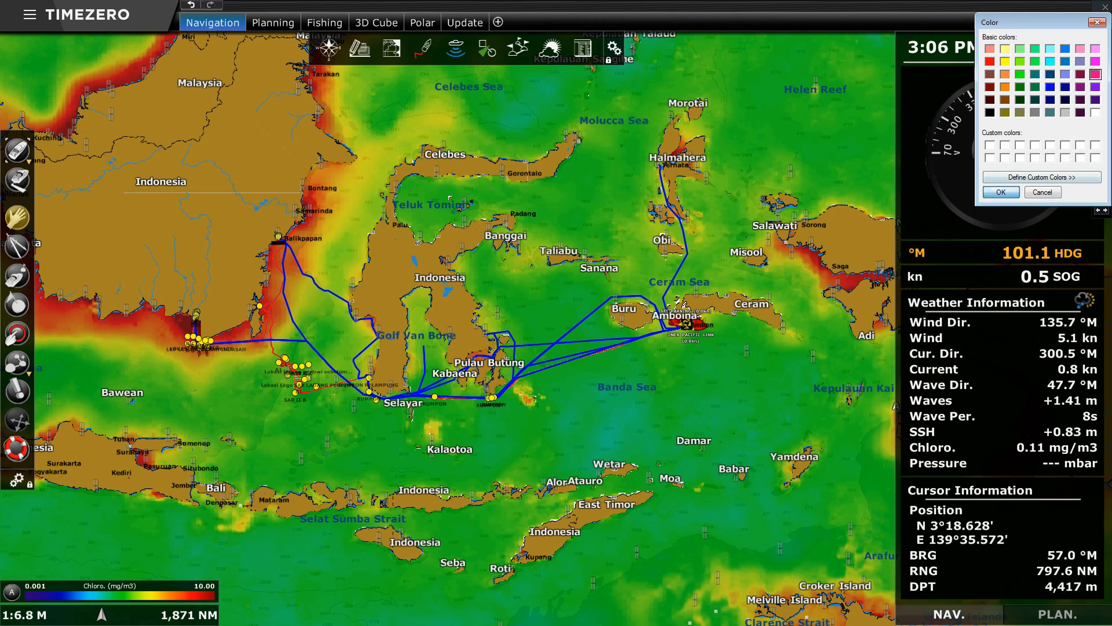
# Step: Mark the middle of the chlorophyll scale and the western Banda Sea with freehand pink strokes, and close the screen drawing
pyautogui.moveTo(125, 605); pyautogui.dragTo(132, 556)
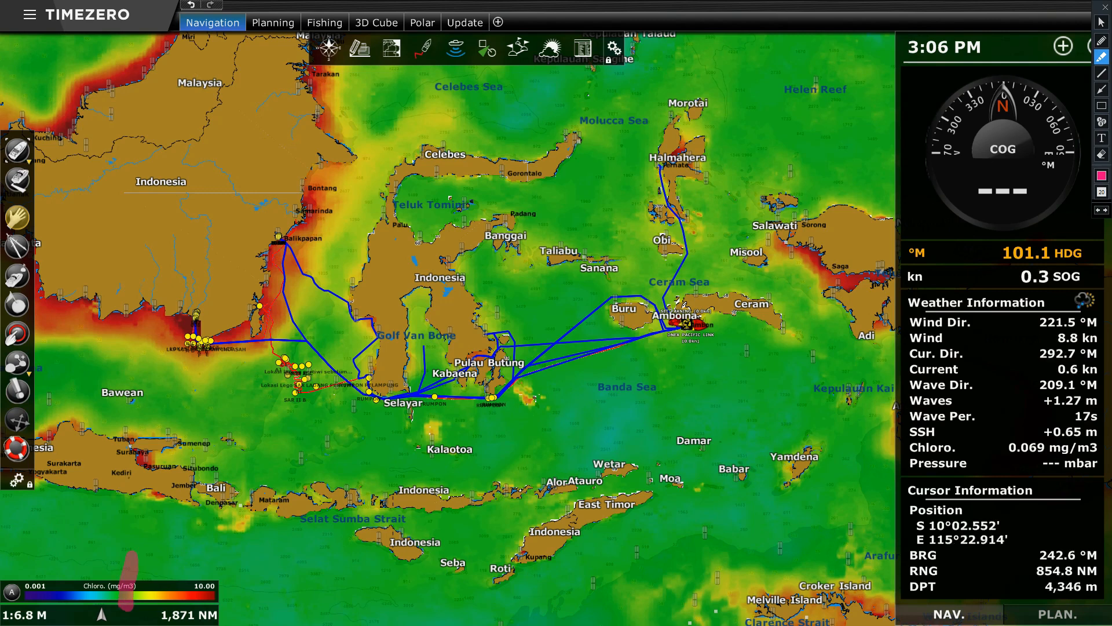
pyautogui.moveTo(614, 434)
pyautogui.mouseDown()
pyautogui.moveTo(598, 443)
pyautogui.moveTo(576, 365)
pyautogui.mouseUp()
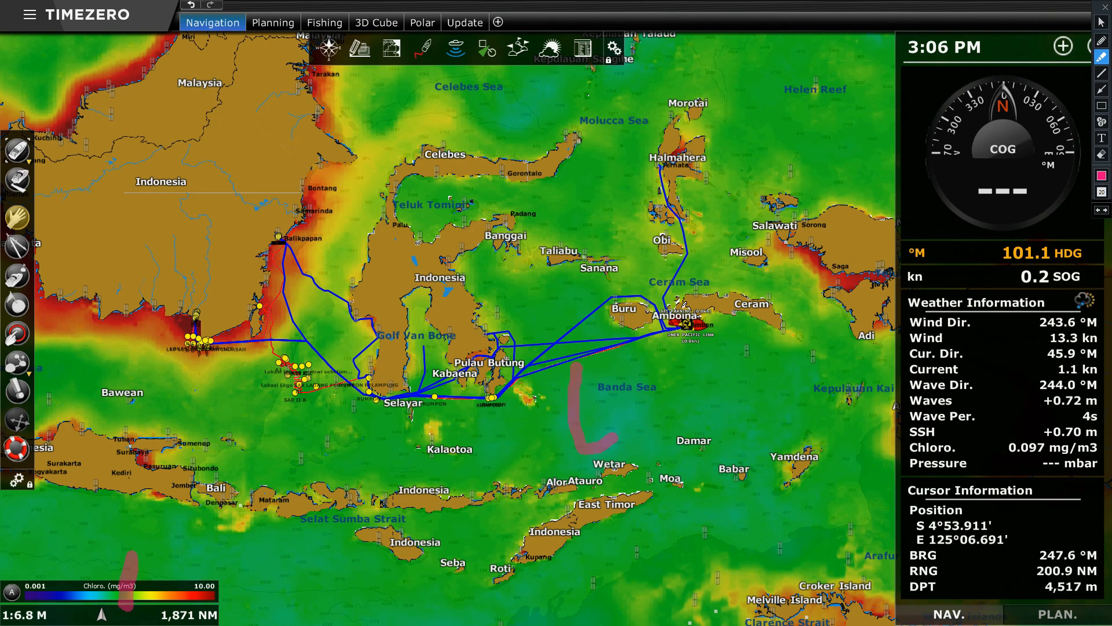
pyautogui.moveTo(582, 291)
pyautogui.mouseDown()
pyautogui.moveTo(564, 289)
pyautogui.moveTo(524, 347)
pyautogui.moveTo(569, 372)
pyautogui.moveTo(613, 349)
pyautogui.moveTo(692, 433)
pyautogui.mouseUp()
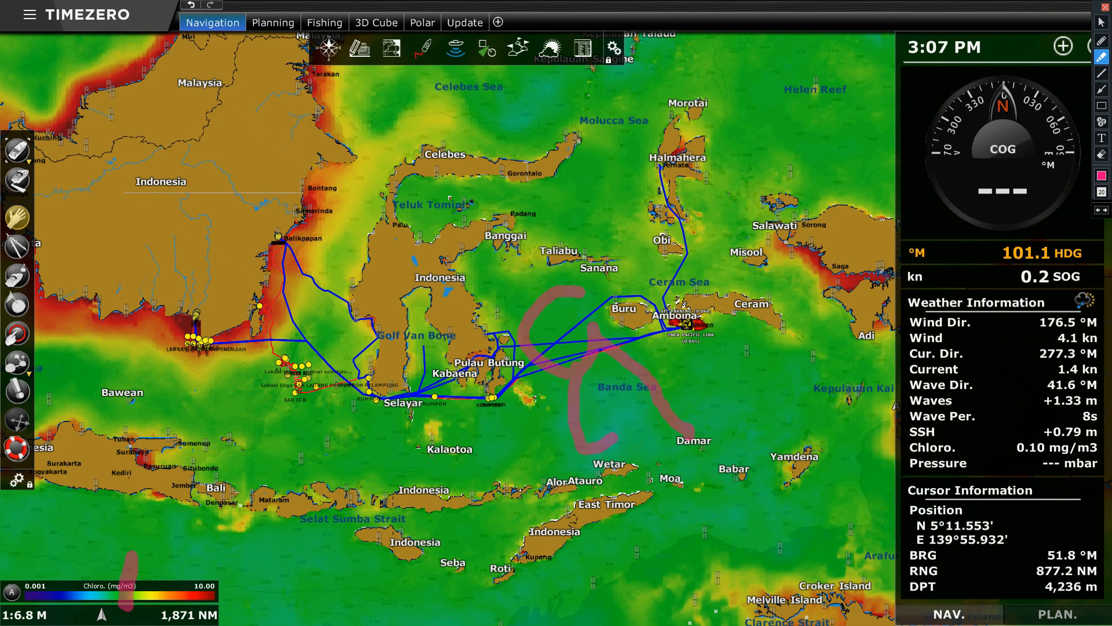
pyautogui.click(1105, 7)
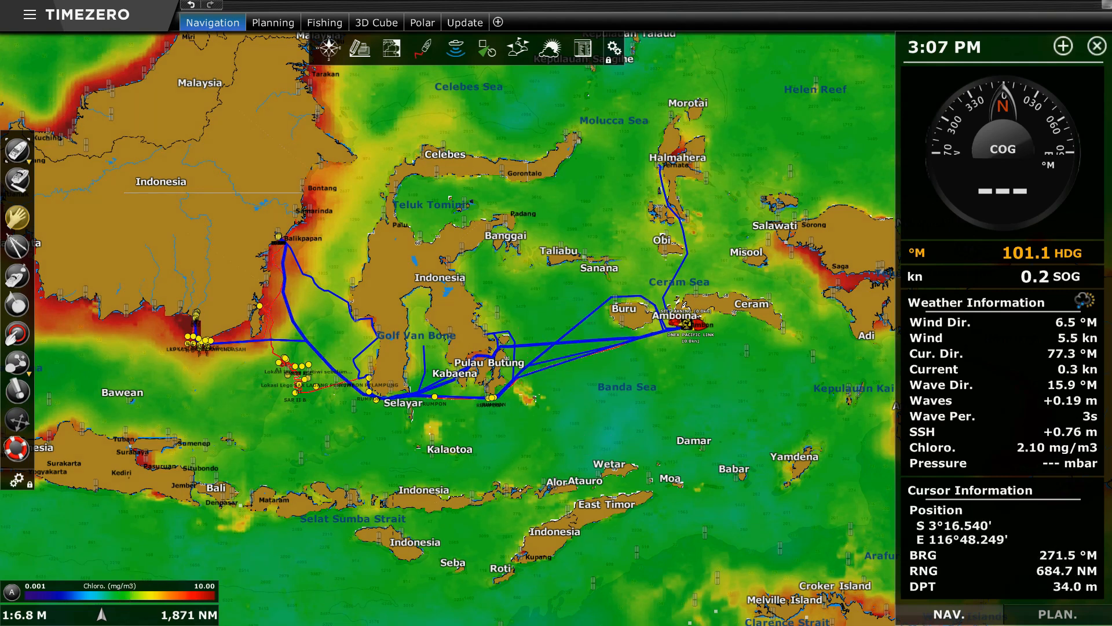
# Step: Examine the chlorophyll concentration around the Karang Kaledupa reefs and the Wakatobi islands southeast of Pulau Butung
pyautogui.moveTo(275, 314); pyautogui.dragTo(263, 284)
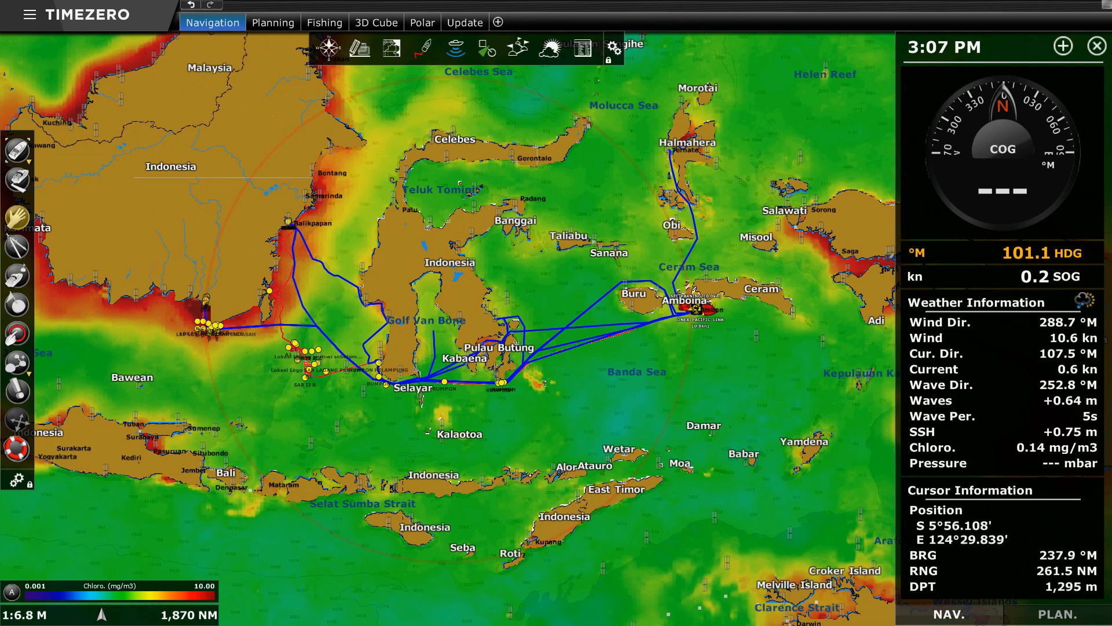
pyautogui.scroll(4, 499, 376)
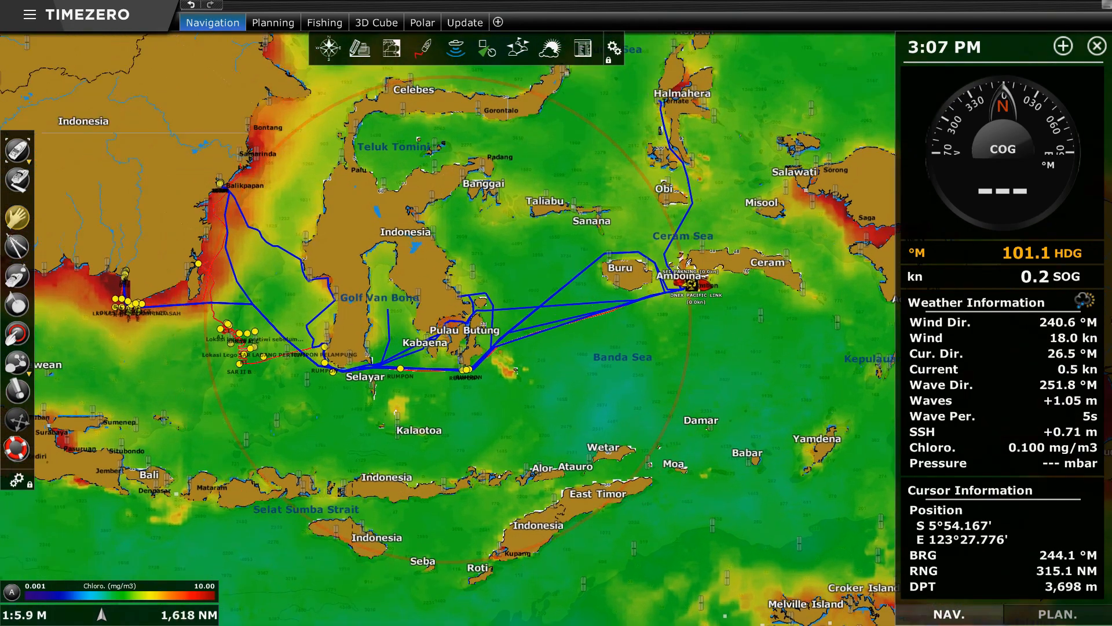
pyautogui.scroll(4, 559, 380)
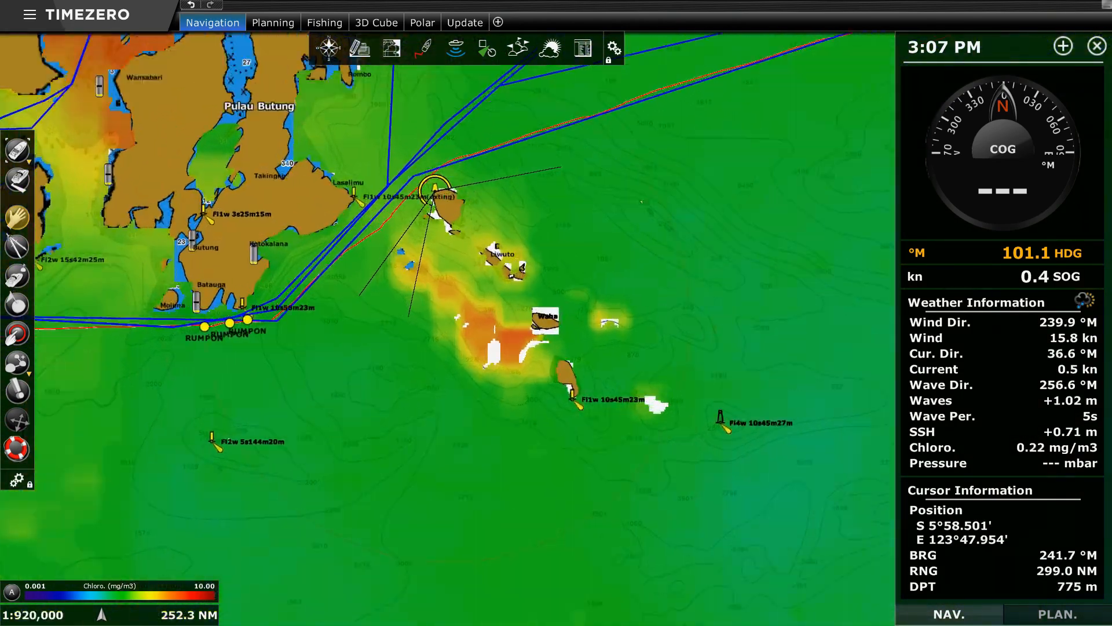
pyautogui.scroll(4, 458, 327)
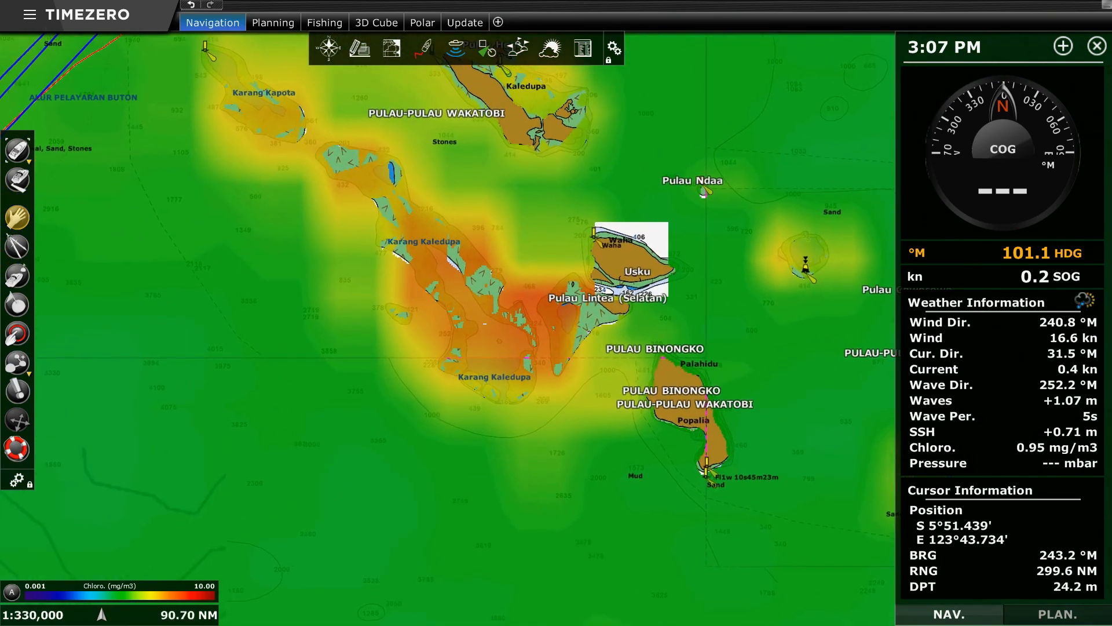
pyautogui.scroll(2, 458, 327)
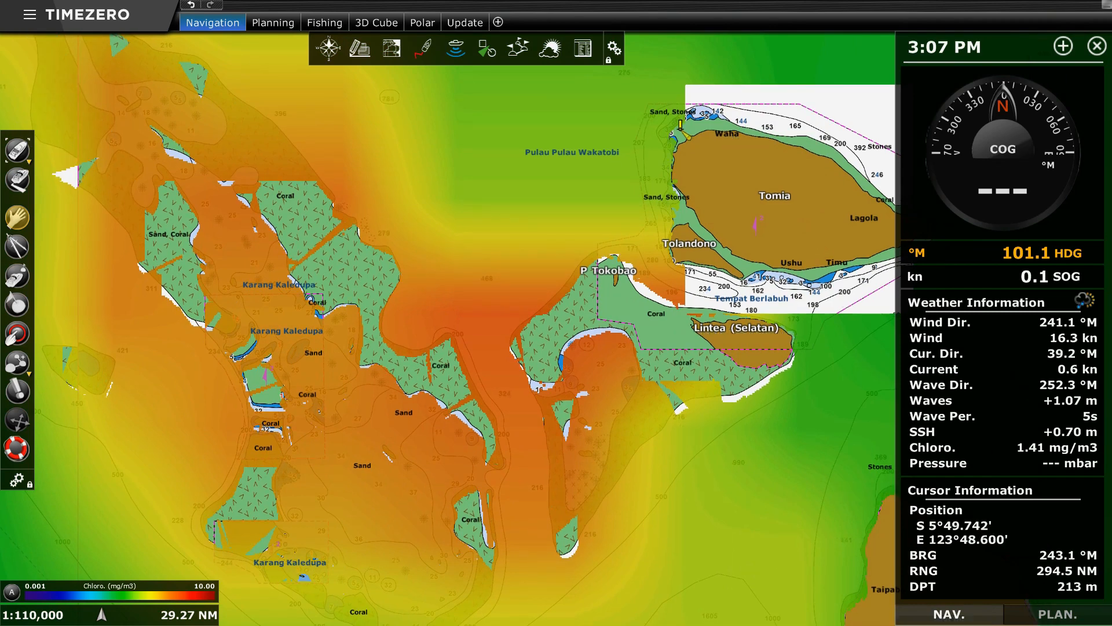
pyautogui.moveTo(485, 262); pyautogui.dragTo(564, 305)
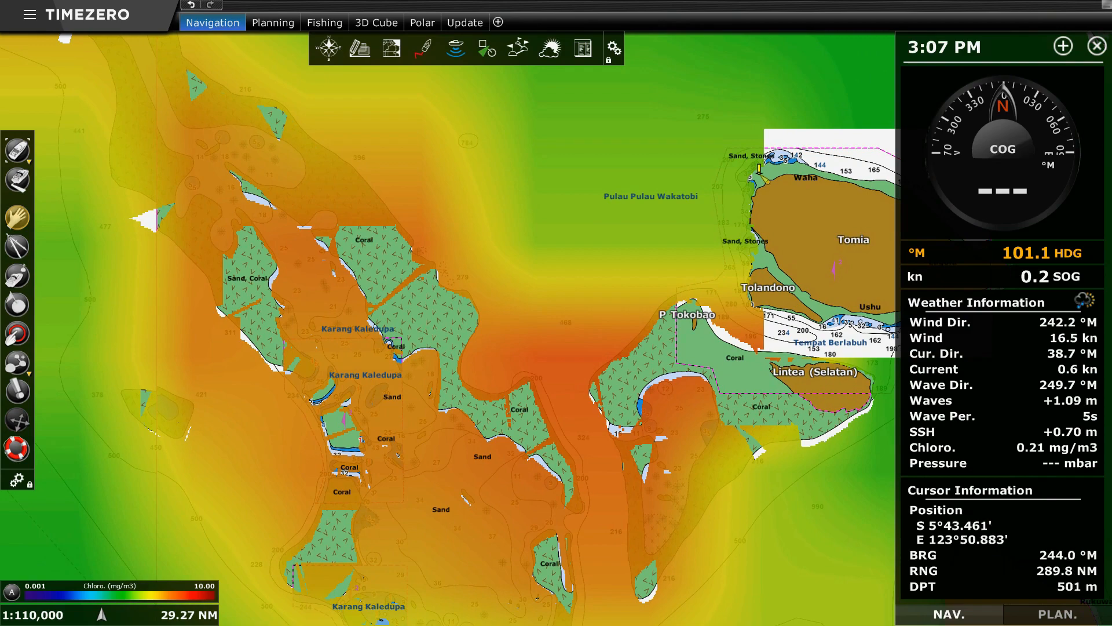
pyautogui.moveTo(689, 240); pyautogui.dragTo(543, 210)
pyautogui.moveTo(424, 185); pyautogui.dragTo(530, 237)
pyautogui.scroll(-5, 568, 521)
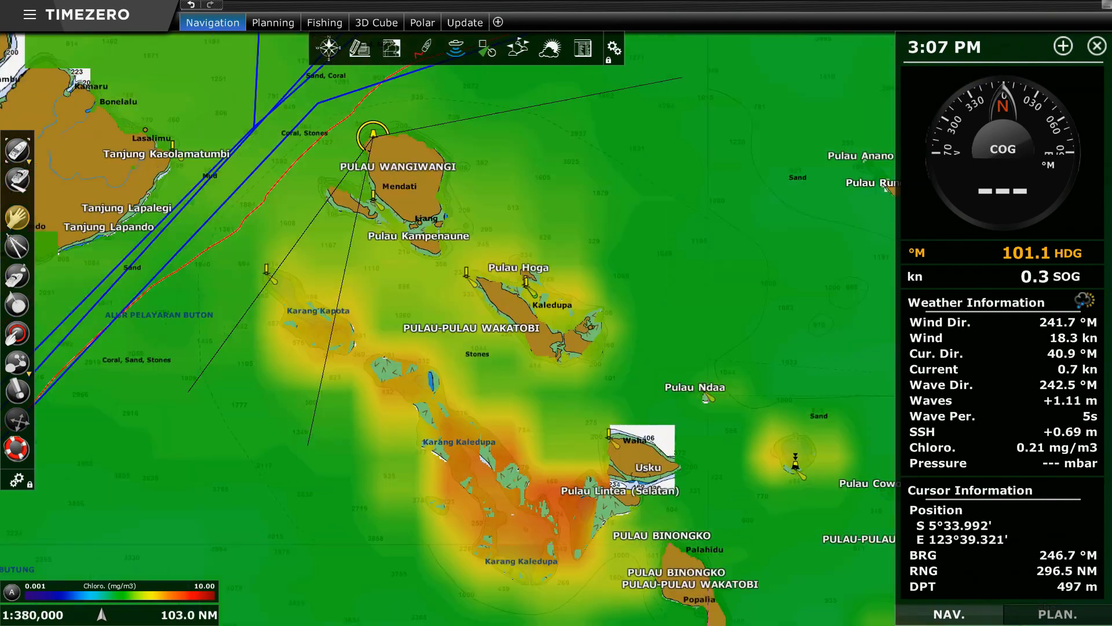
pyautogui.moveTo(453, 325); pyautogui.dragTo(515, 305)
pyautogui.scroll(5, 579, 443)
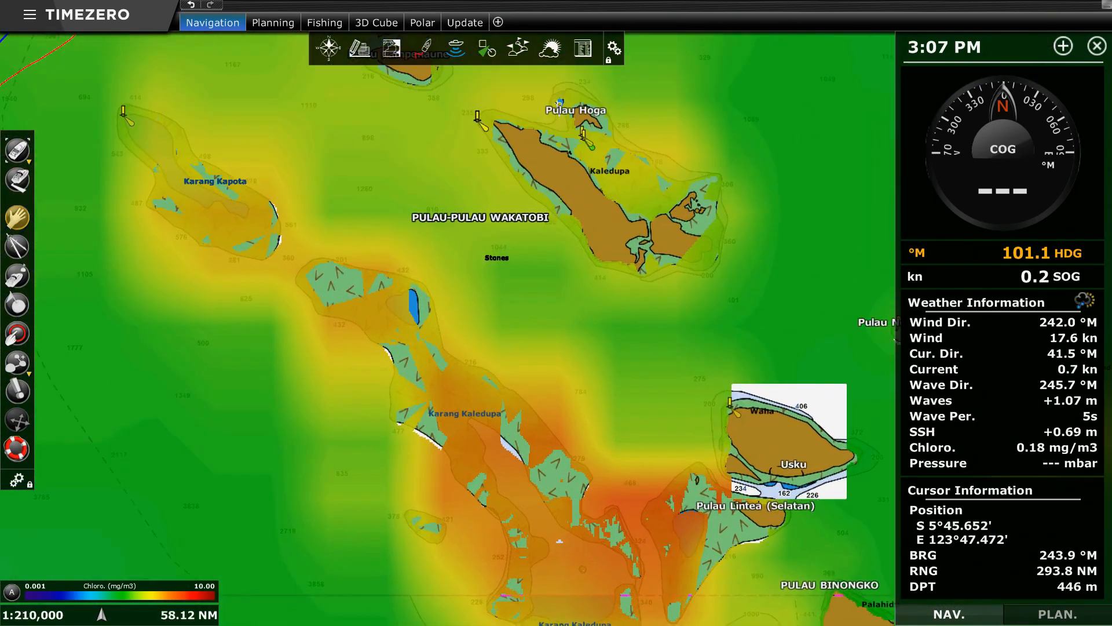
pyautogui.moveTo(514, 240); pyautogui.dragTo(515, 203)
pyautogui.moveTo(549, 562); pyautogui.dragTo(529, 370)
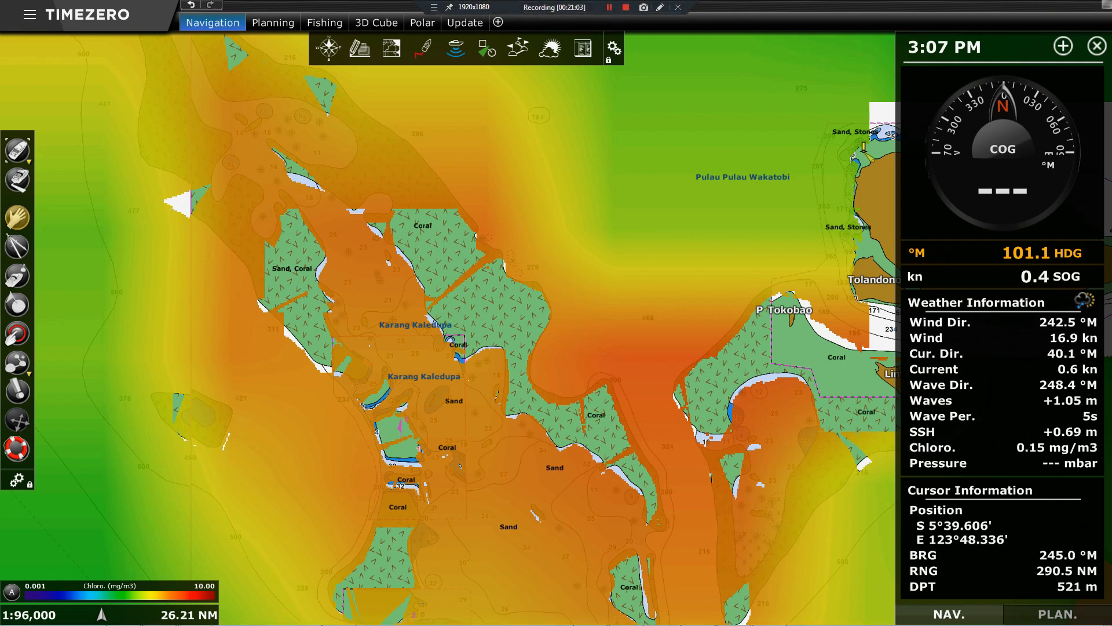
# Step: Draw red screen arrows pointing at the Coral, Sand and Stones labels around Karang Kaledupa and Wakatobi, and close the screen drawing
pyautogui.click(660, 7)
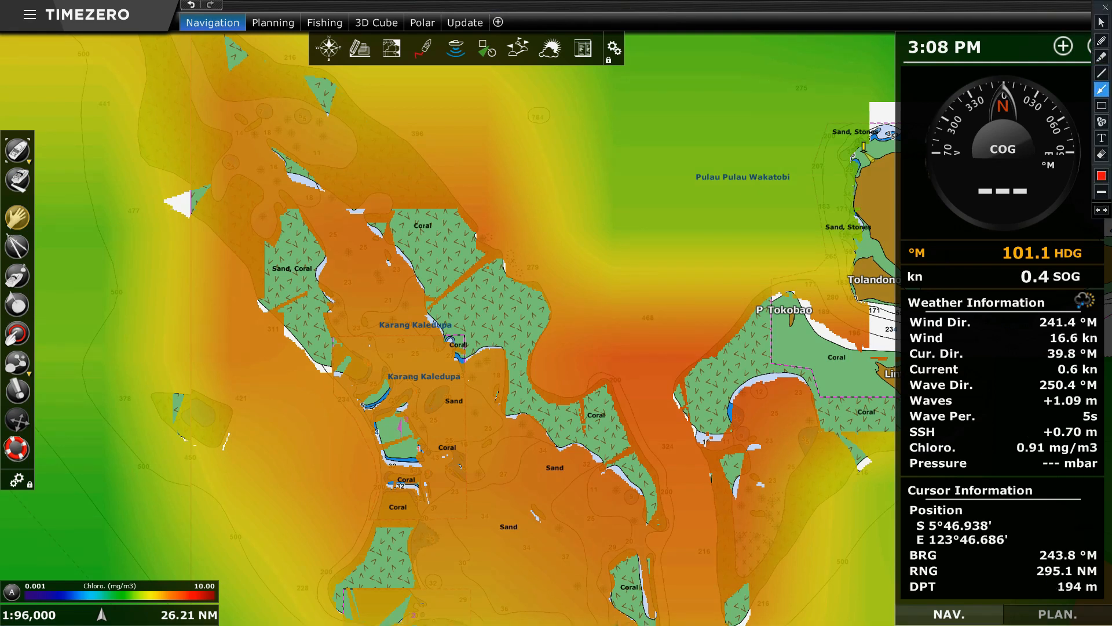
pyautogui.moveTo(198, 286); pyautogui.dragTo(276, 270)
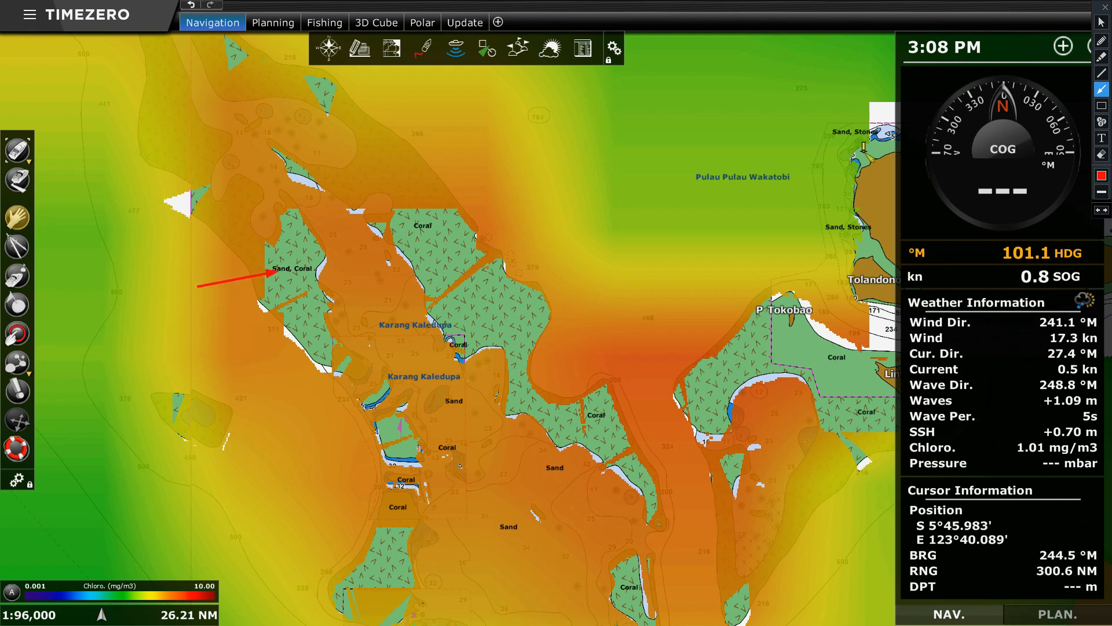
pyautogui.moveTo(335, 498); pyautogui.dragTo(383, 499)
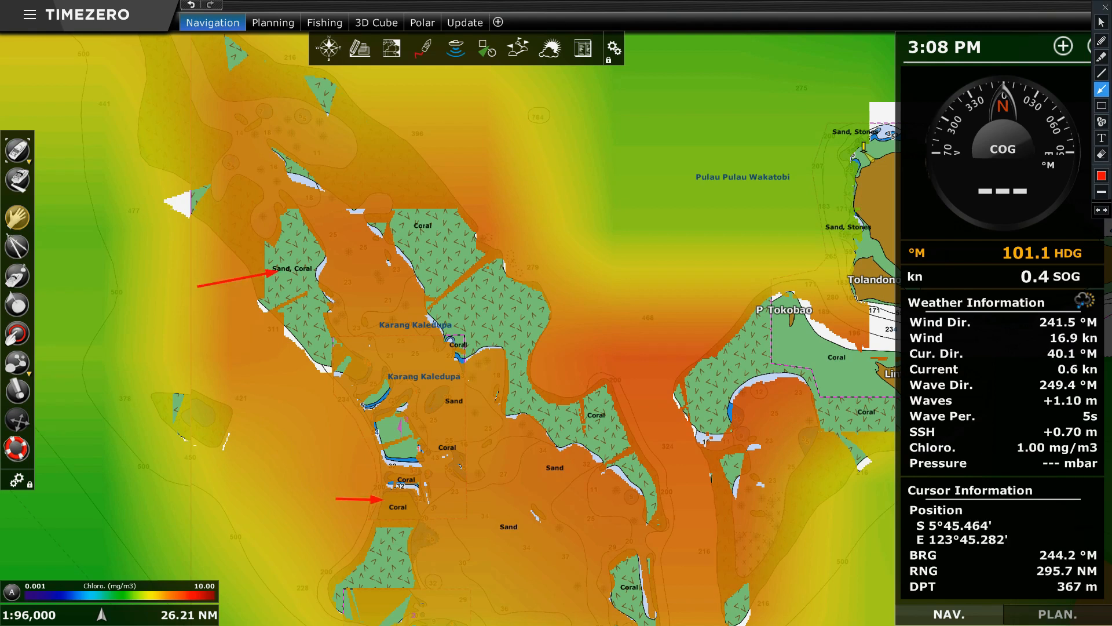
pyautogui.moveTo(456, 170); pyautogui.dragTo(432, 217)
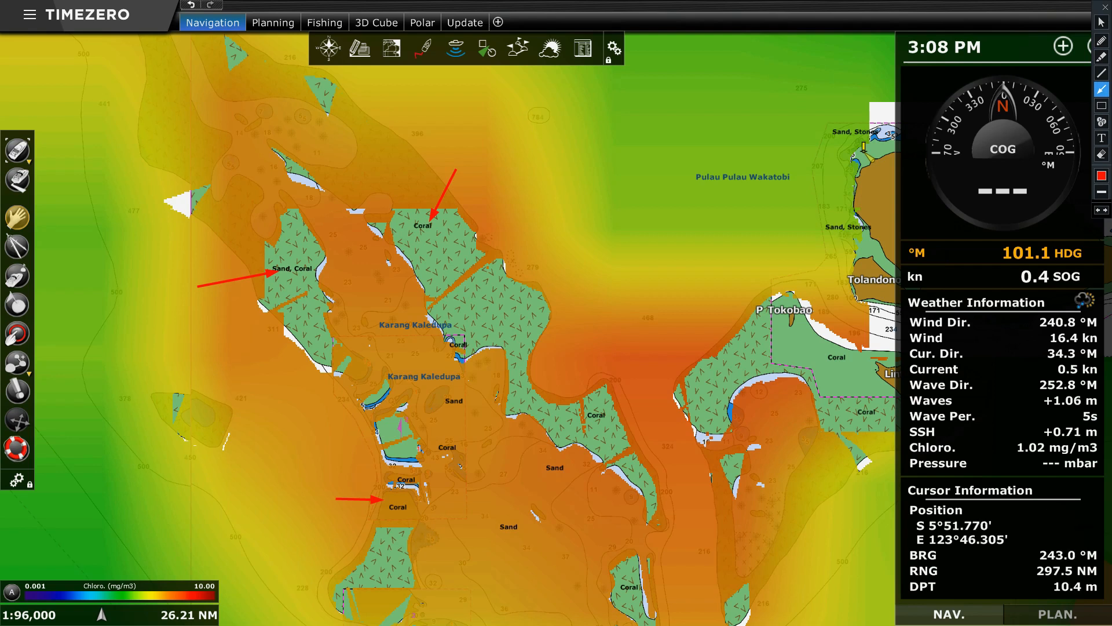
pyautogui.moveTo(689, 268); pyautogui.dragTo(816, 348)
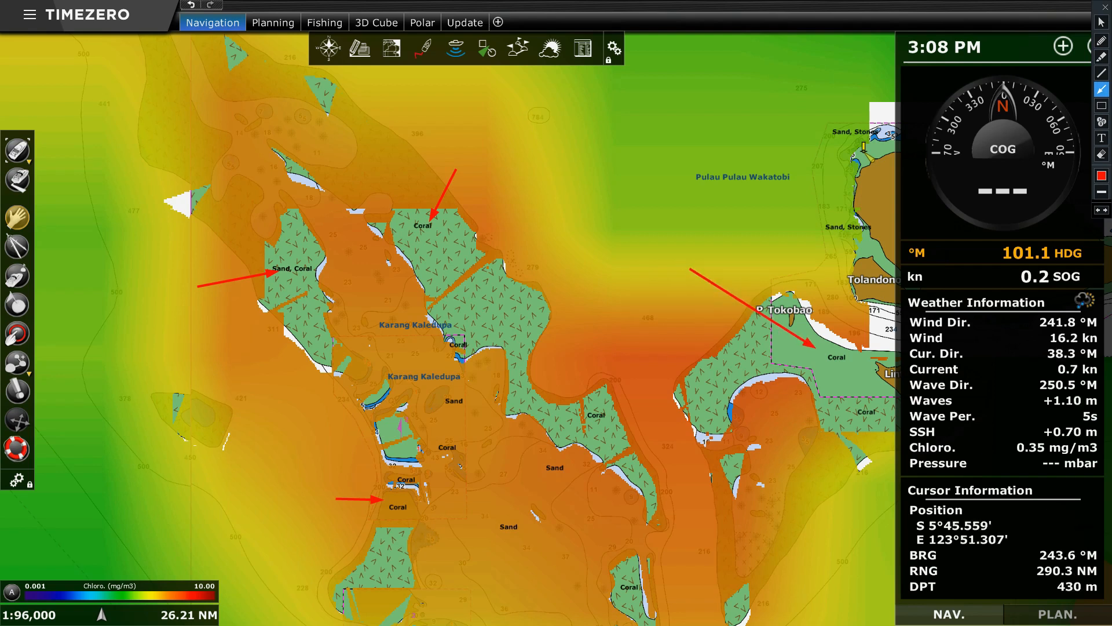
pyautogui.moveTo(755, 86); pyautogui.dragTo(834, 123)
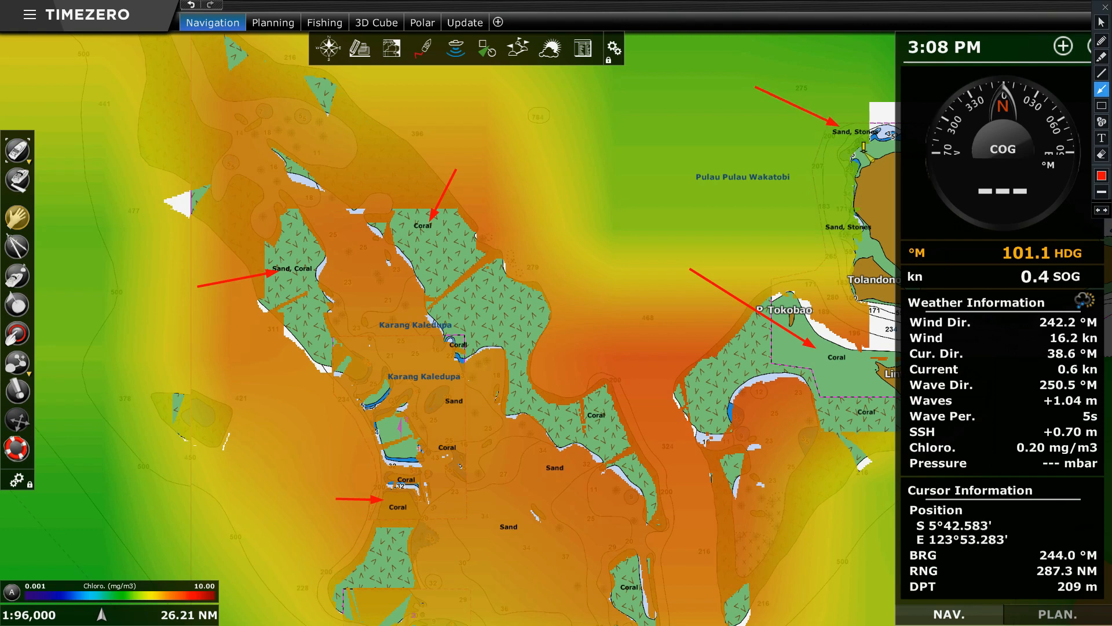
pyautogui.moveTo(823, 227); pyautogui.dragTo(834, 227)
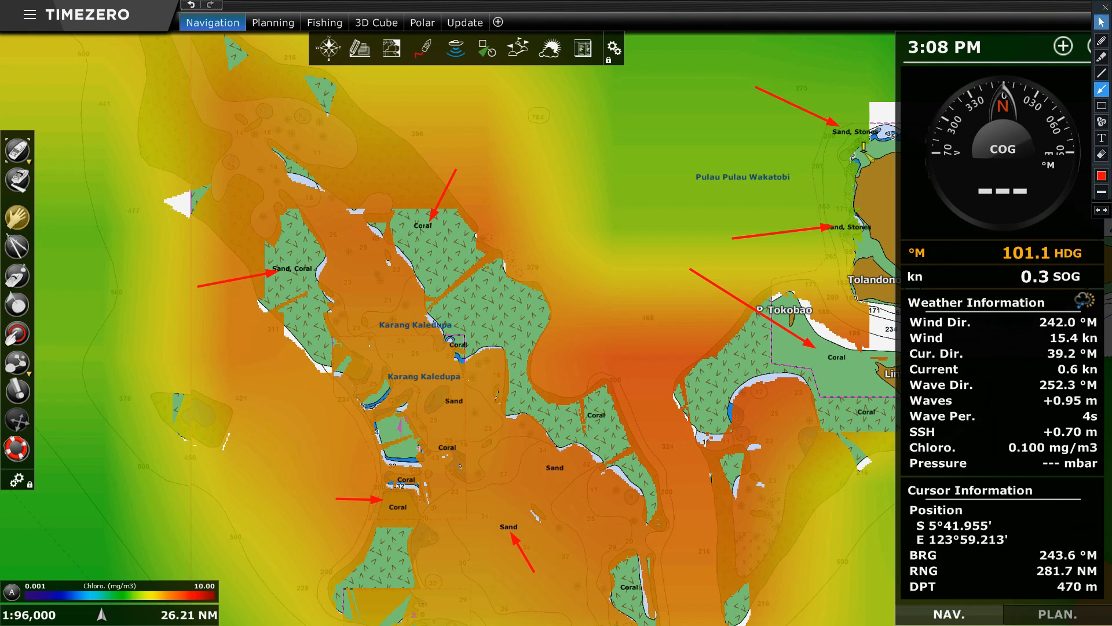
pyautogui.click(1101, 22)
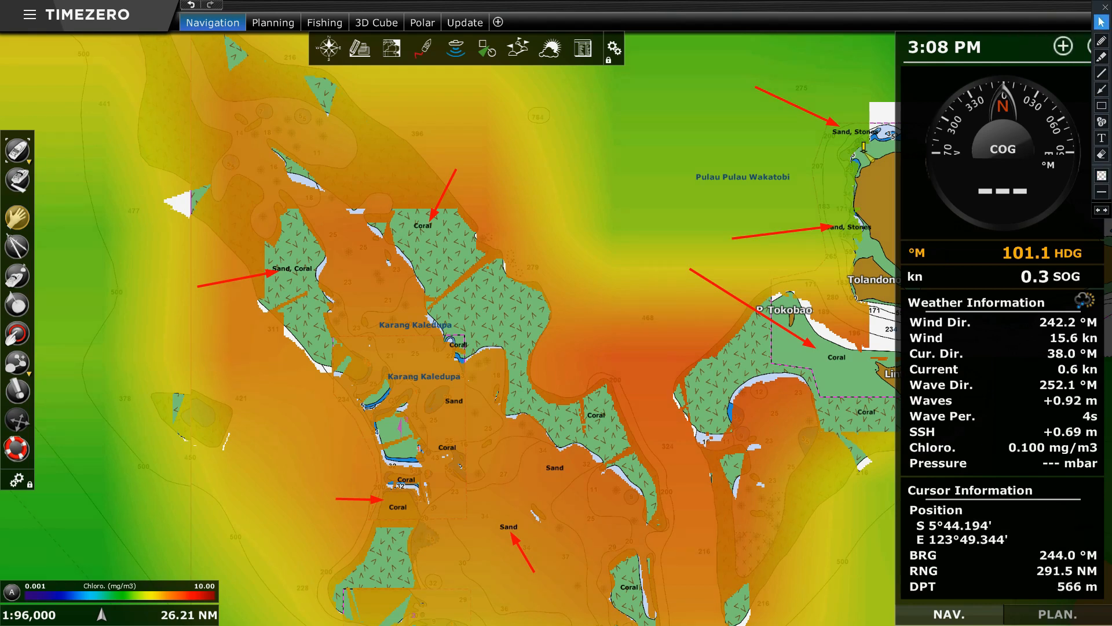
pyautogui.moveTo(651, 233)
pyautogui.mouseDown()
pyautogui.moveTo(515, 261)
pyautogui.moveTo(542, 265)
pyautogui.mouseUp()
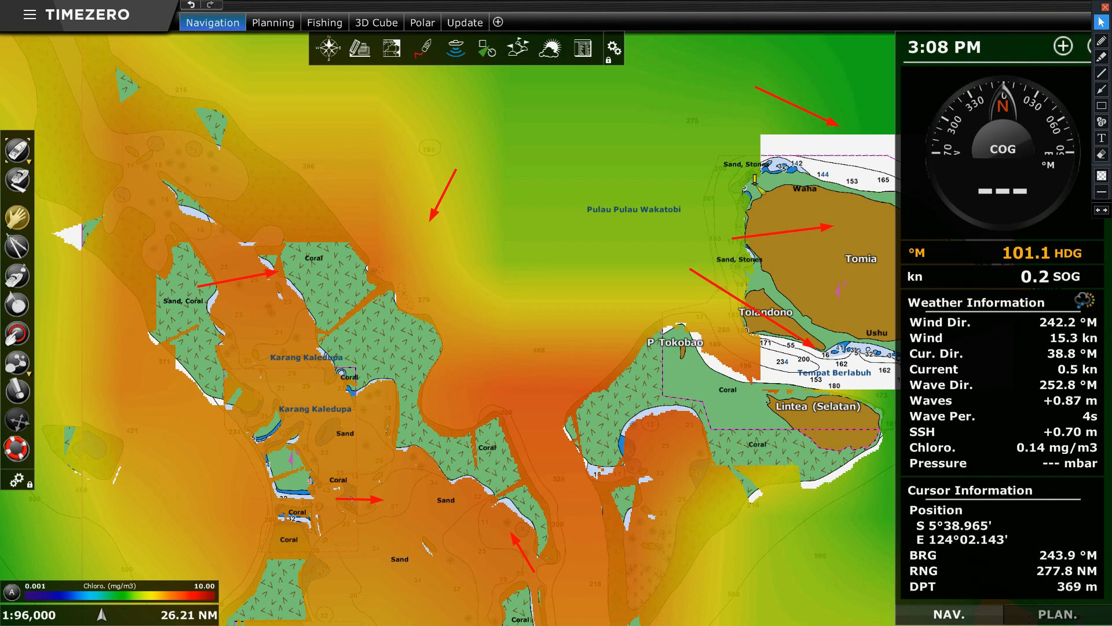
pyautogui.click(1106, 6)
# Step: Examine the chlorophyll concentration around Tomia, the wider Wakatobi islands, Pulau Butung and Selayar
pyautogui.moveTo(731, 214); pyautogui.dragTo(506, 298)
pyautogui.scroll(-1, 492, 317)
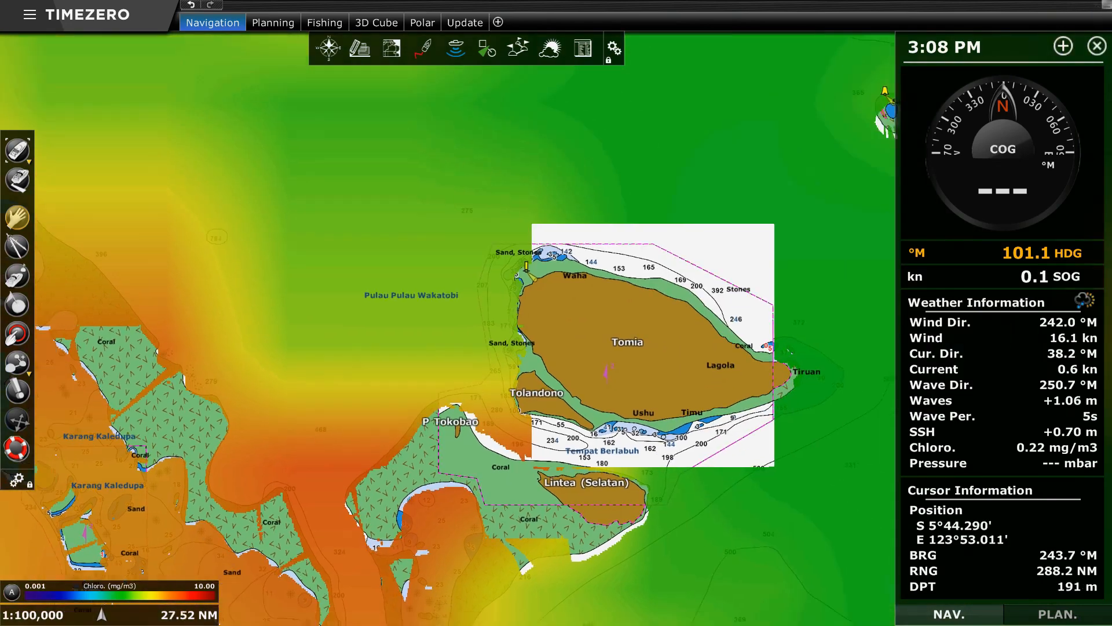
pyautogui.scroll(-5, 458, 327)
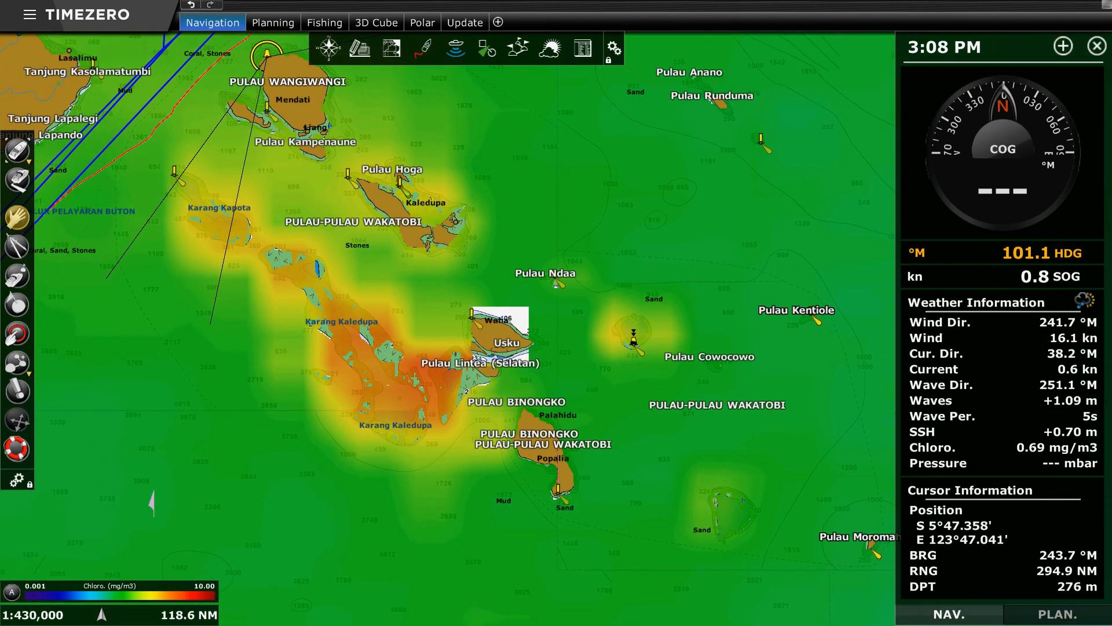
pyautogui.moveTo(401, 329); pyautogui.dragTo(542, 370)
pyautogui.moveTo(340, 240); pyautogui.dragTo(502, 338)
pyautogui.scroll(-5, 592, 393)
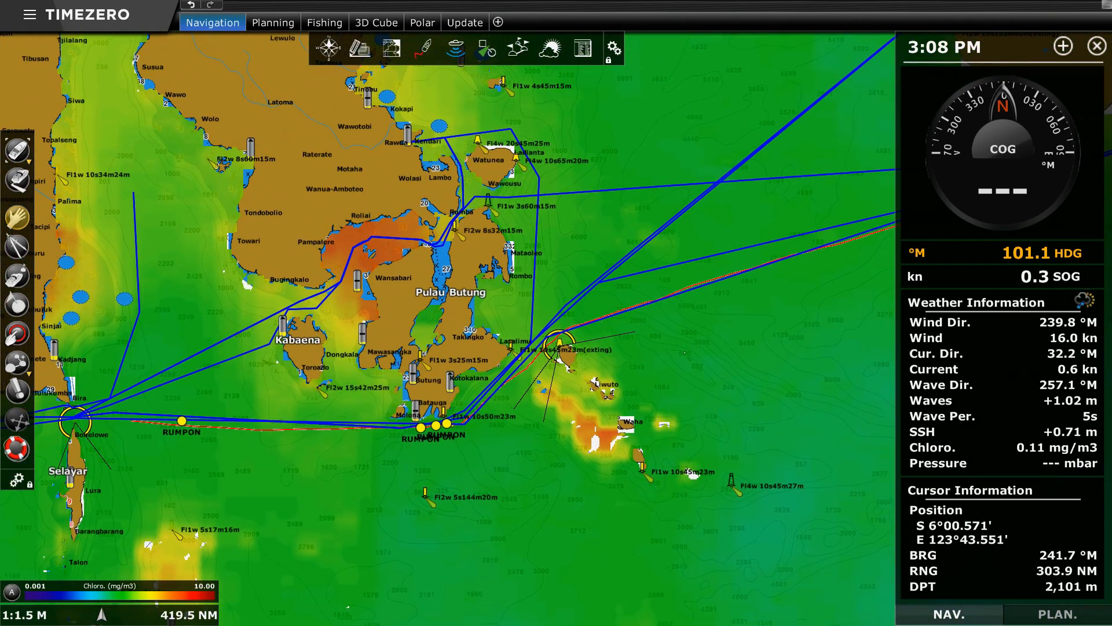
pyautogui.moveTo(472, 506); pyautogui.dragTo(624, 395)
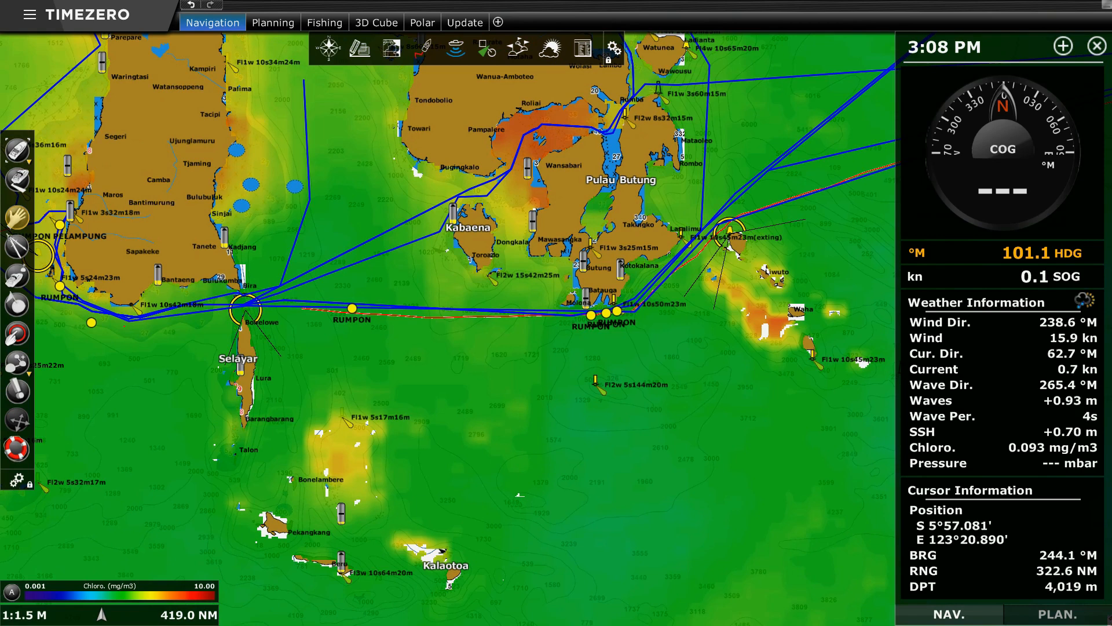
pyautogui.moveTo(837, 237); pyautogui.dragTo(629, 358)
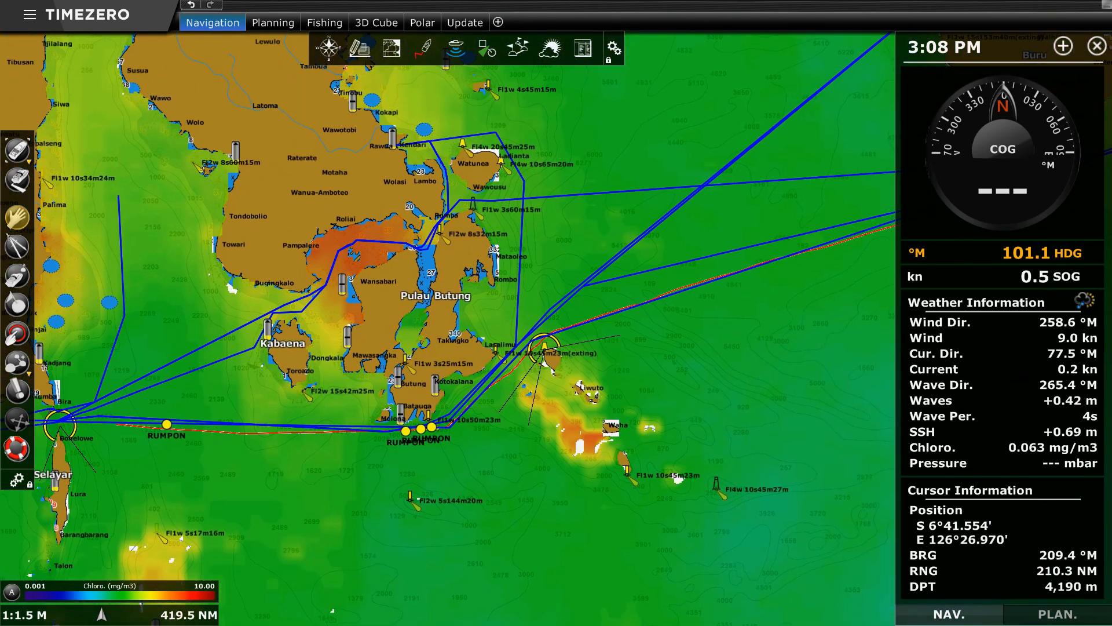
# Step: Compare the planning and navigation NavData pages, and view the chlorophyll layer across the Banda Sea to Buru and Ceram
pyautogui.click(1057, 614)
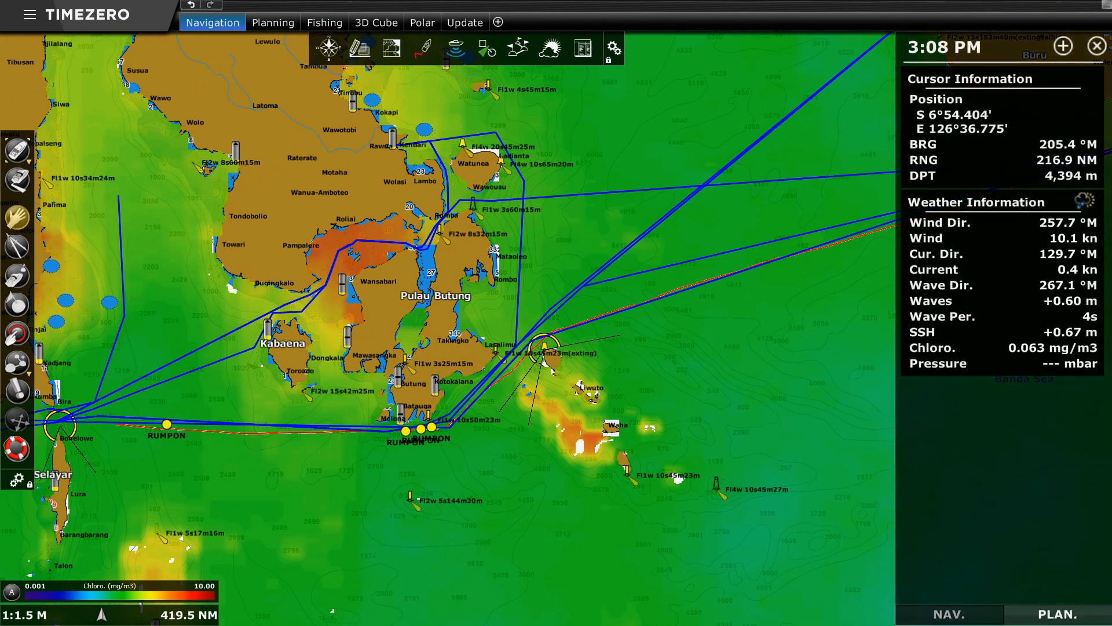
pyautogui.click(949, 614)
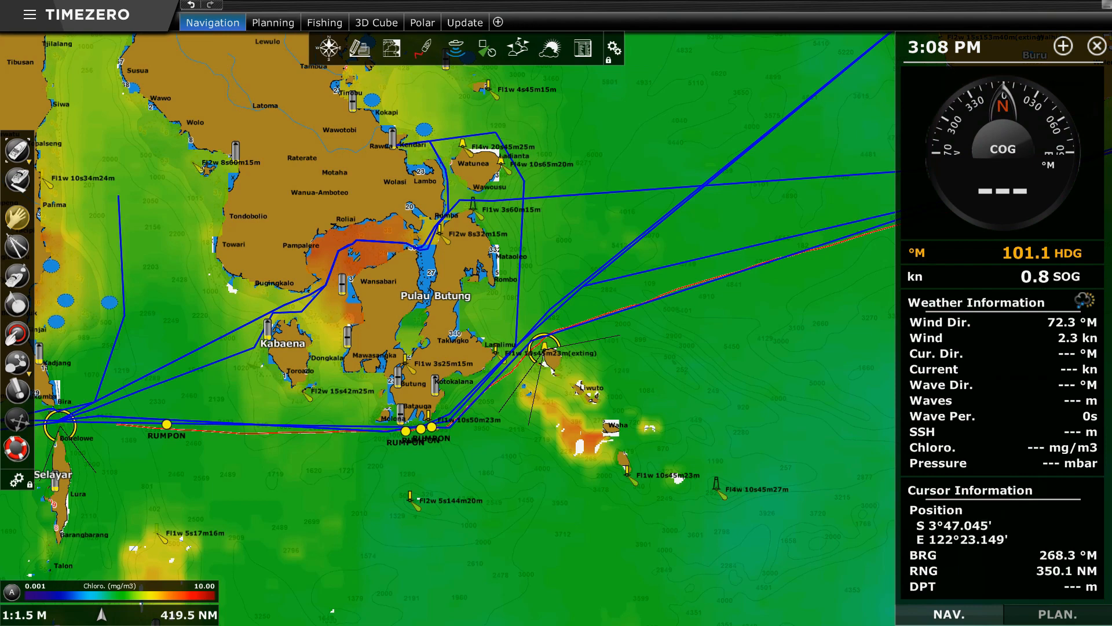
pyautogui.moveTo(706, 369); pyautogui.dragTo(568, 381)
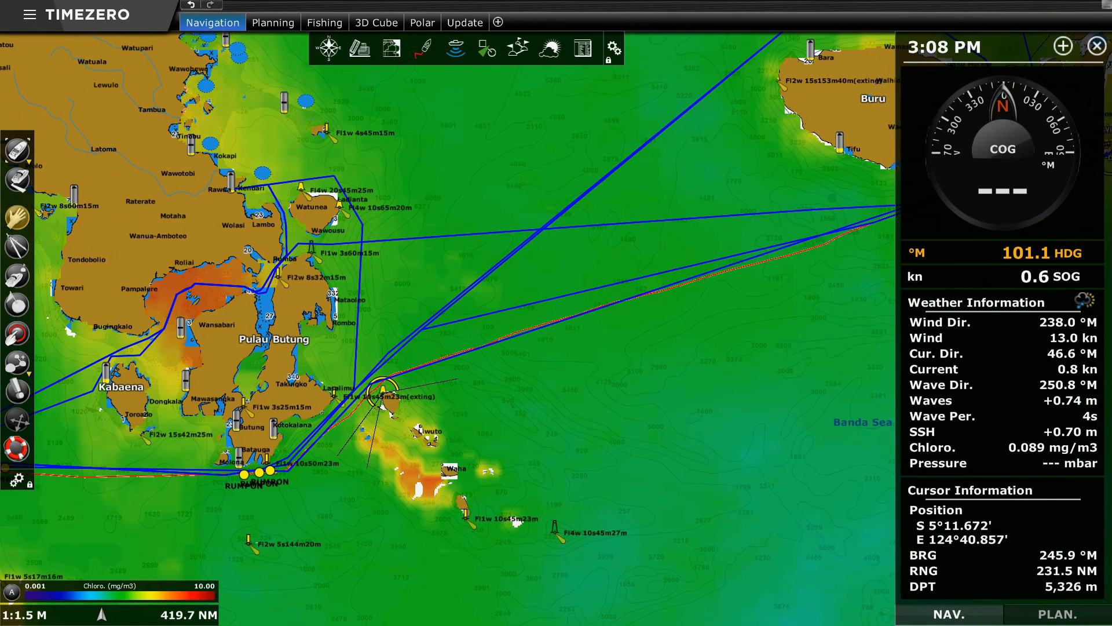
pyautogui.moveTo(760, 323); pyautogui.dragTo(344, 435)
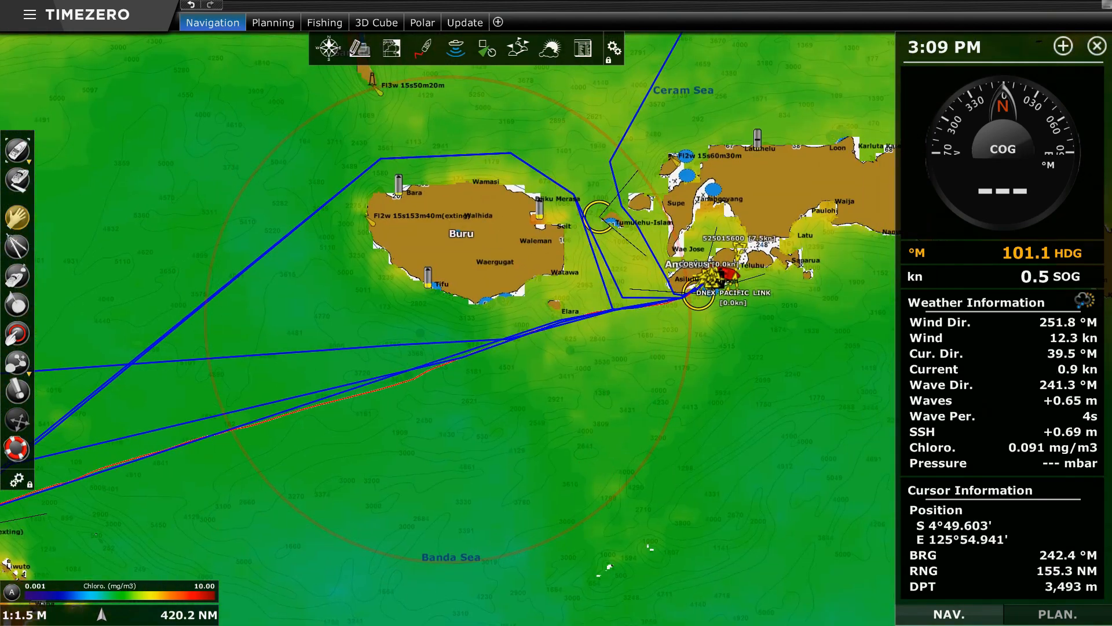
pyautogui.moveTo(583, 350); pyautogui.dragTo(357, 429)
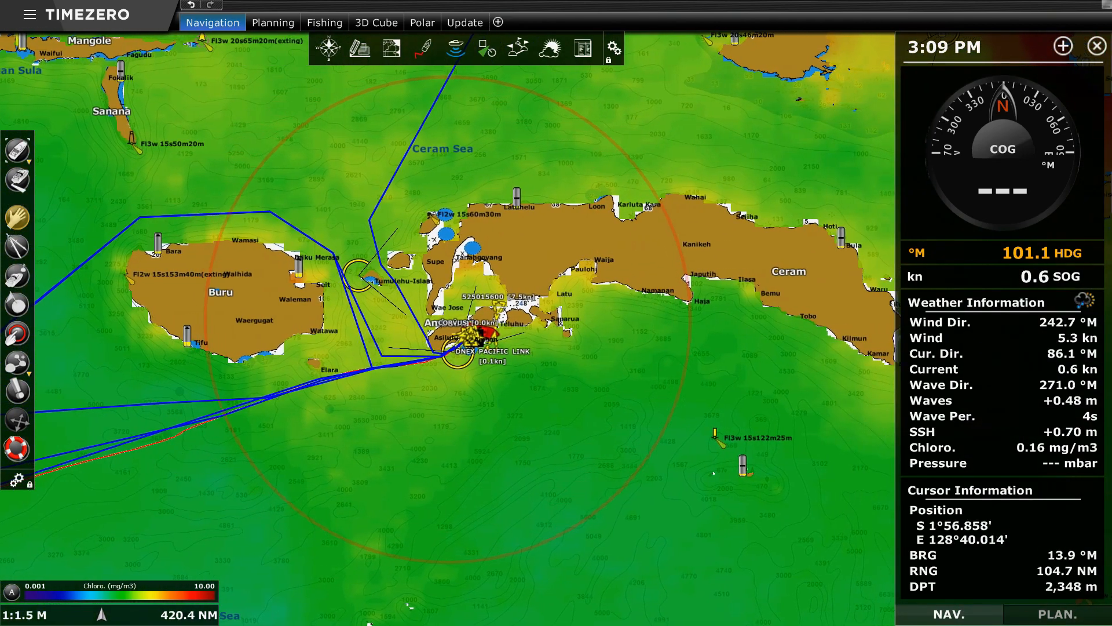
# Step: Review the available weather layers and turn off the weather display on the chart around Buru and Ceram
pyautogui.click(550, 48)
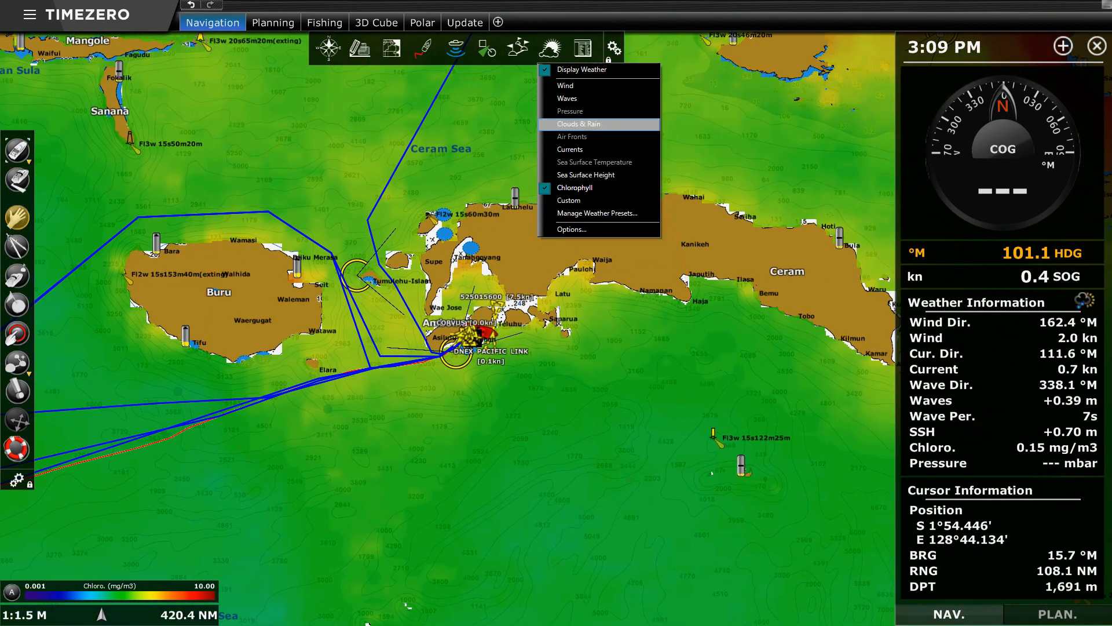
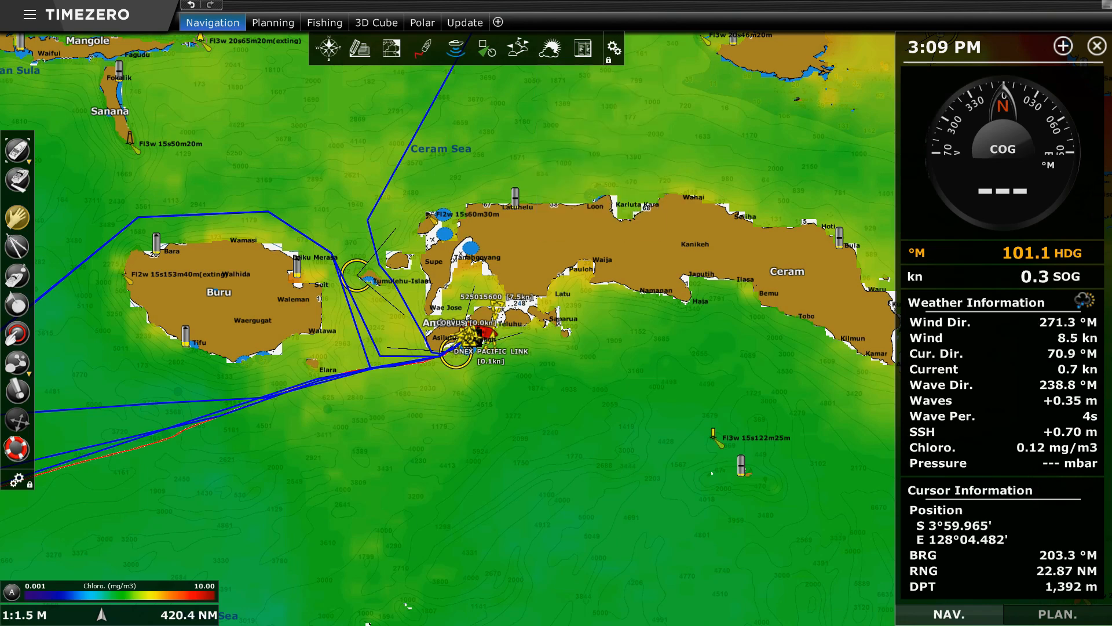
pyautogui.click(550, 48)
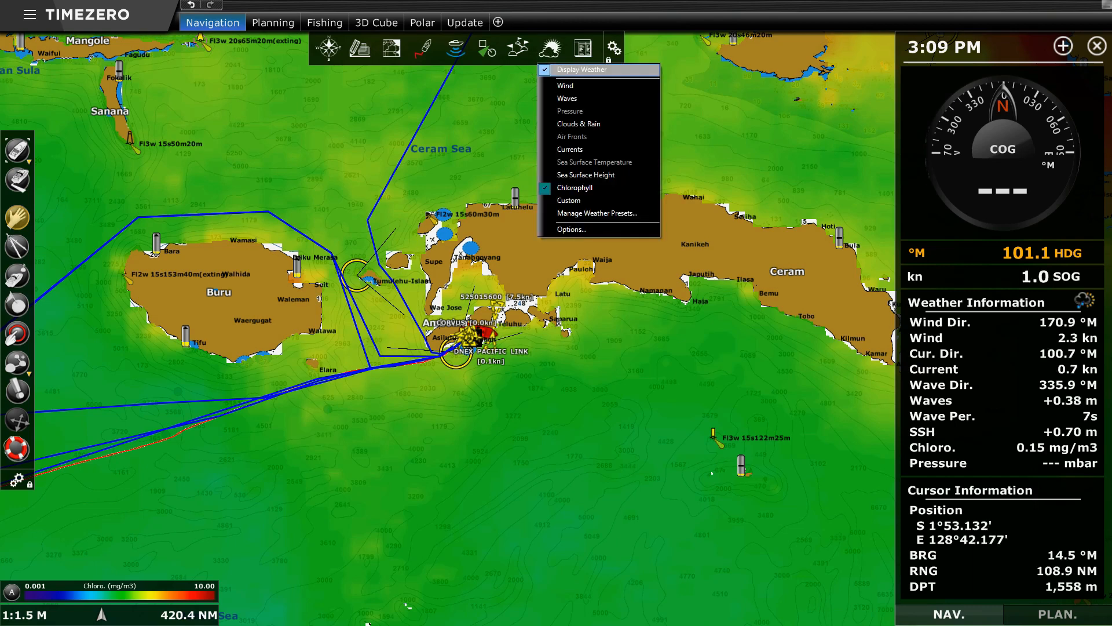
pyautogui.click(582, 70)
pyautogui.moveTo(393, 401); pyautogui.dragTo(422, 414)
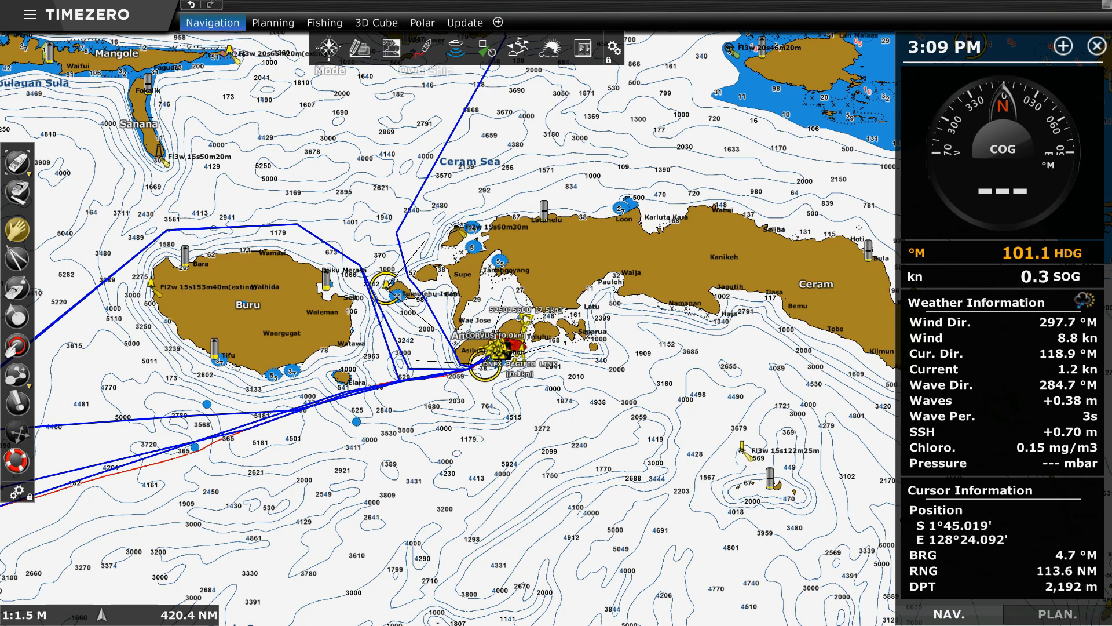
# Step: Open the chart mode options for orientation, 2D or 3D view and day or night display
pyautogui.click(329, 48)
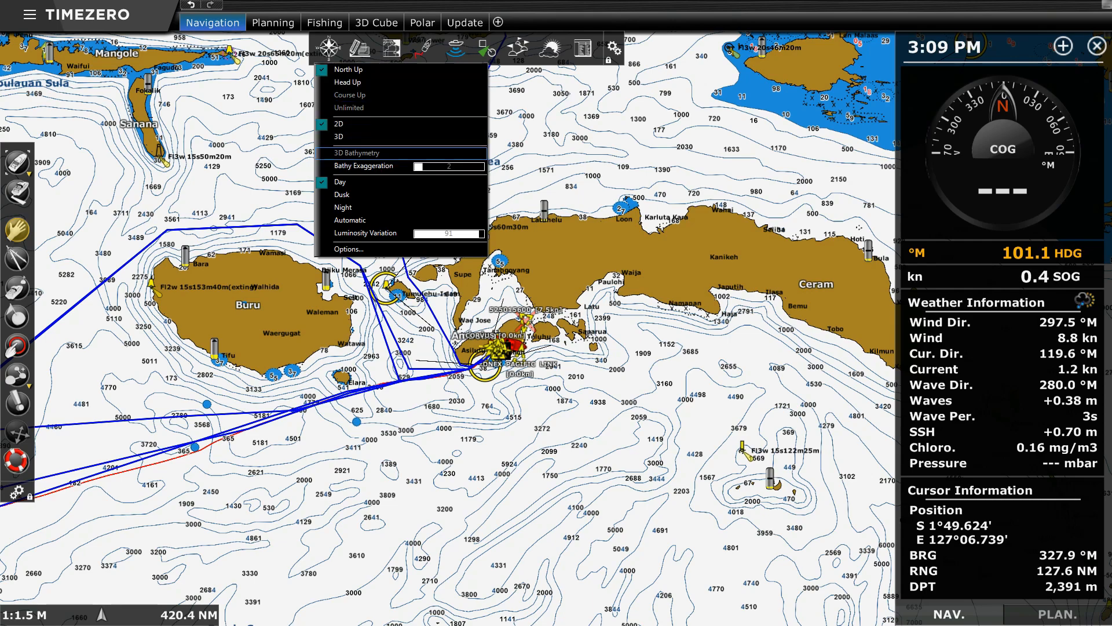
# Step: Display the chart in 3D with 3D bathymetry turned on and look closer at the Ambon area
pyautogui.click(356, 153)
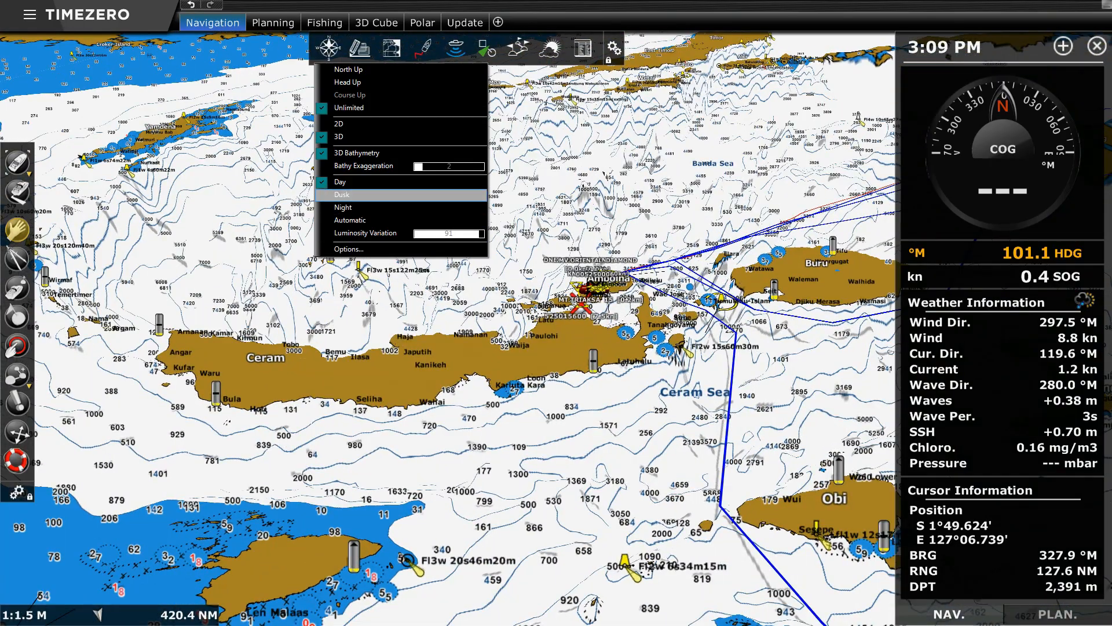
pyautogui.moveTo(423, 166)
pyautogui.mouseDown()
pyautogui.moveTo(485, 166)
pyautogui.moveTo(422, 166)
pyautogui.mouseUp()
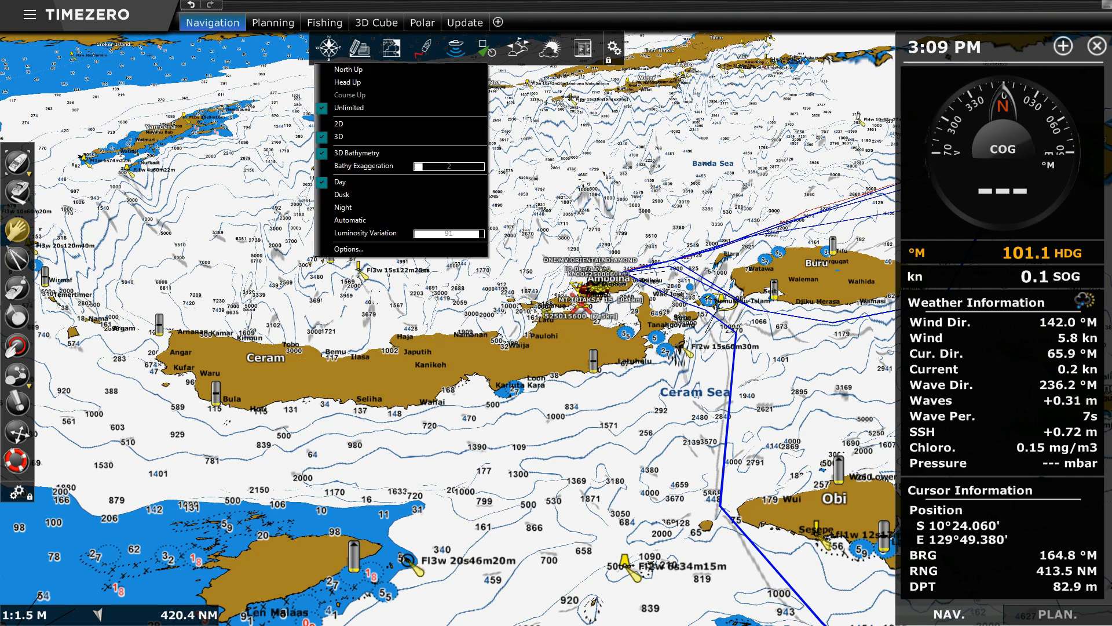
pyautogui.click(359, 48)
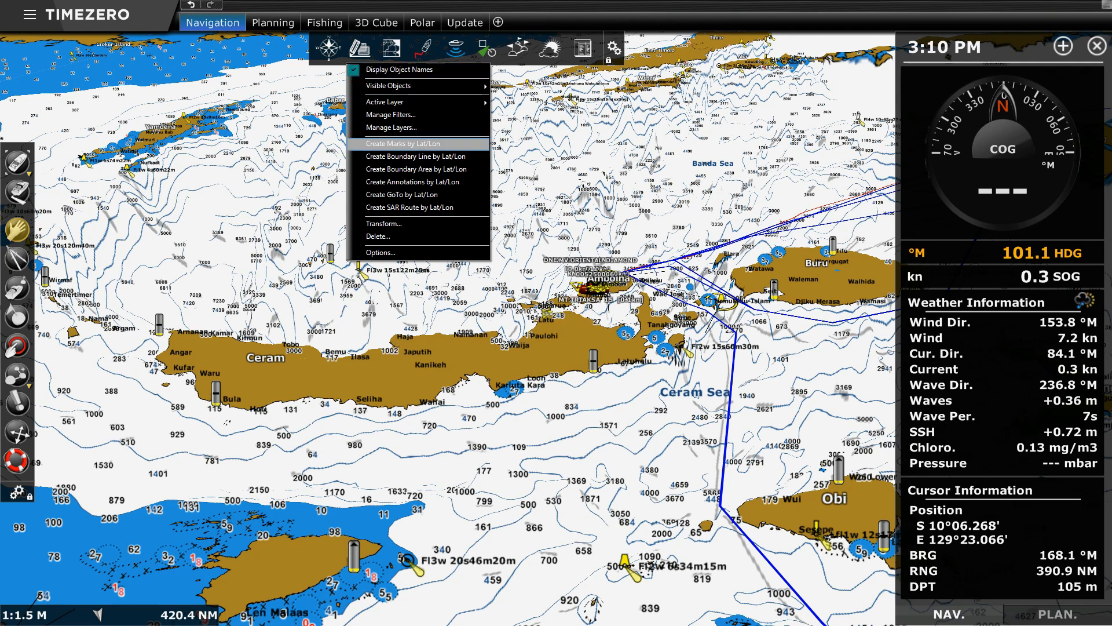
pyautogui.click(588, 329)
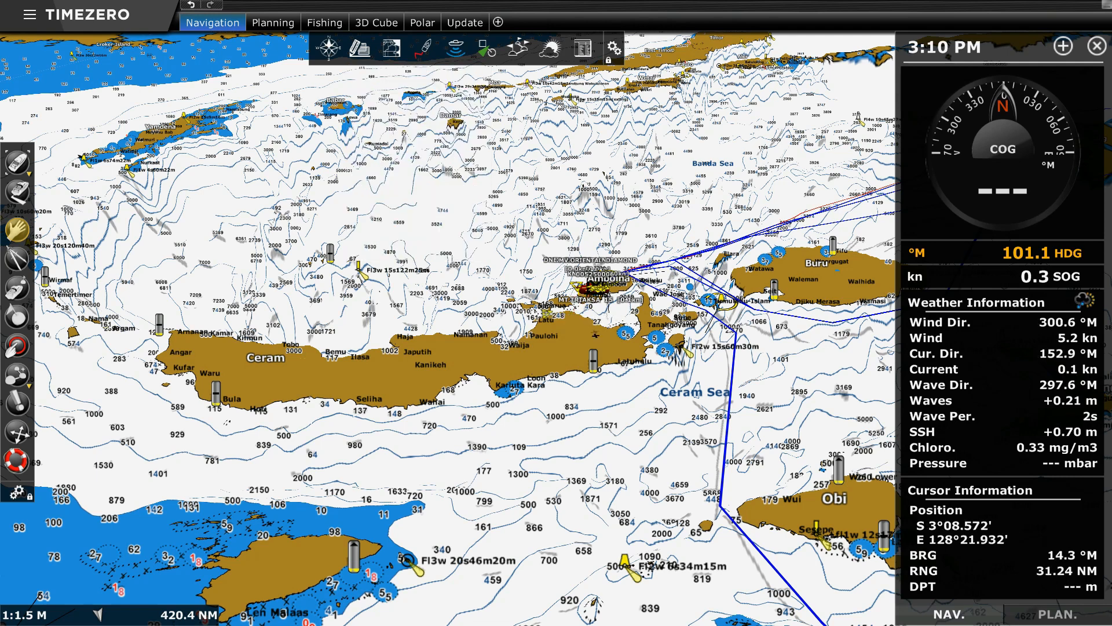
pyautogui.scroll(2, 600, 303)
pyautogui.scroll(3, 599, 302)
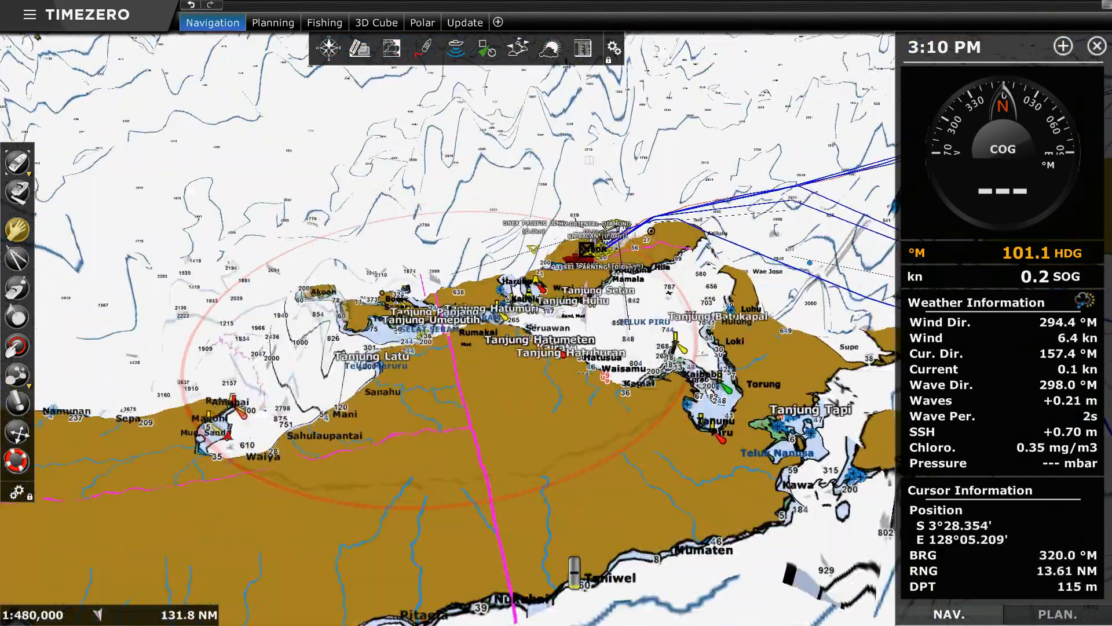
# Step: Return the chart to the 2D view, showing the waters around Tanjung Nusanive
pyautogui.rightClick(619, 356)
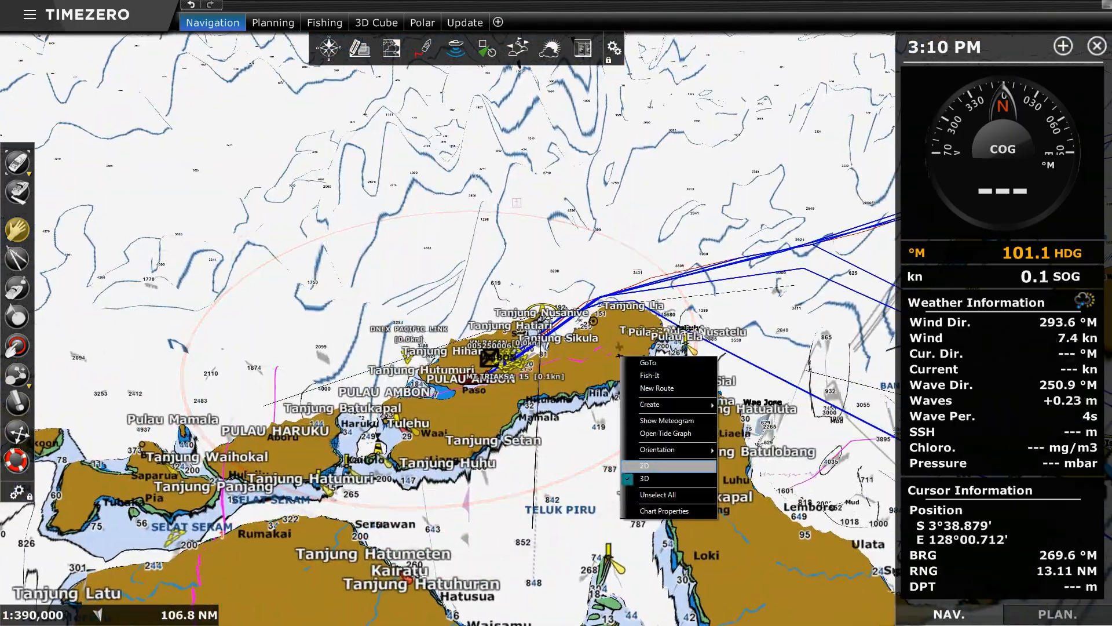
pyautogui.click(644, 465)
pyautogui.scroll(5, 596, 244)
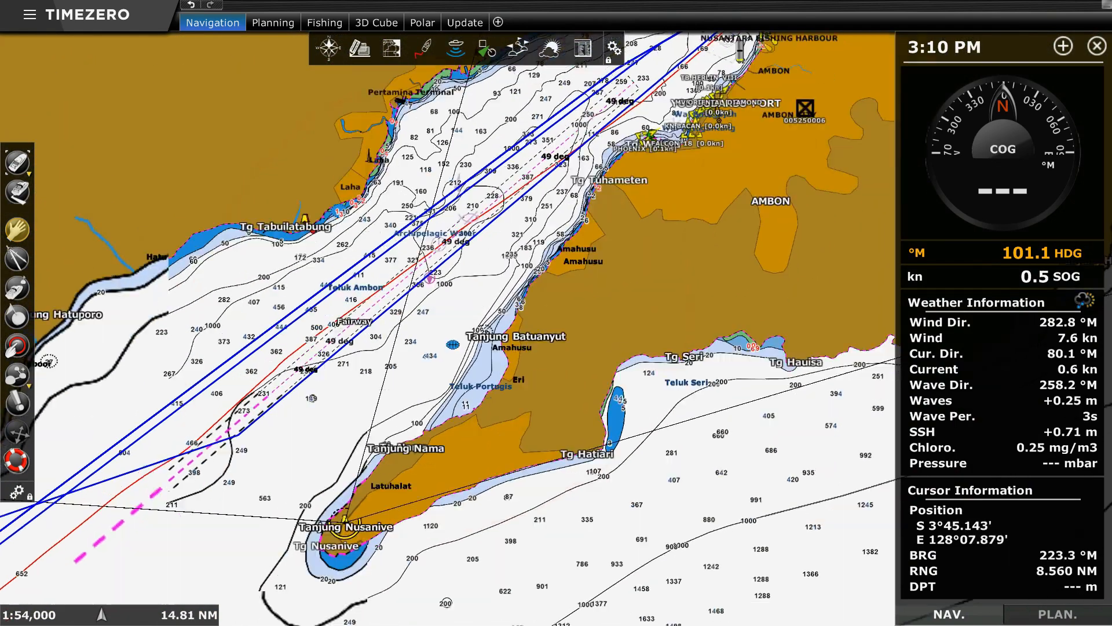
pyautogui.moveTo(505, 424); pyautogui.dragTo(438, 276)
pyautogui.click(359, 47)
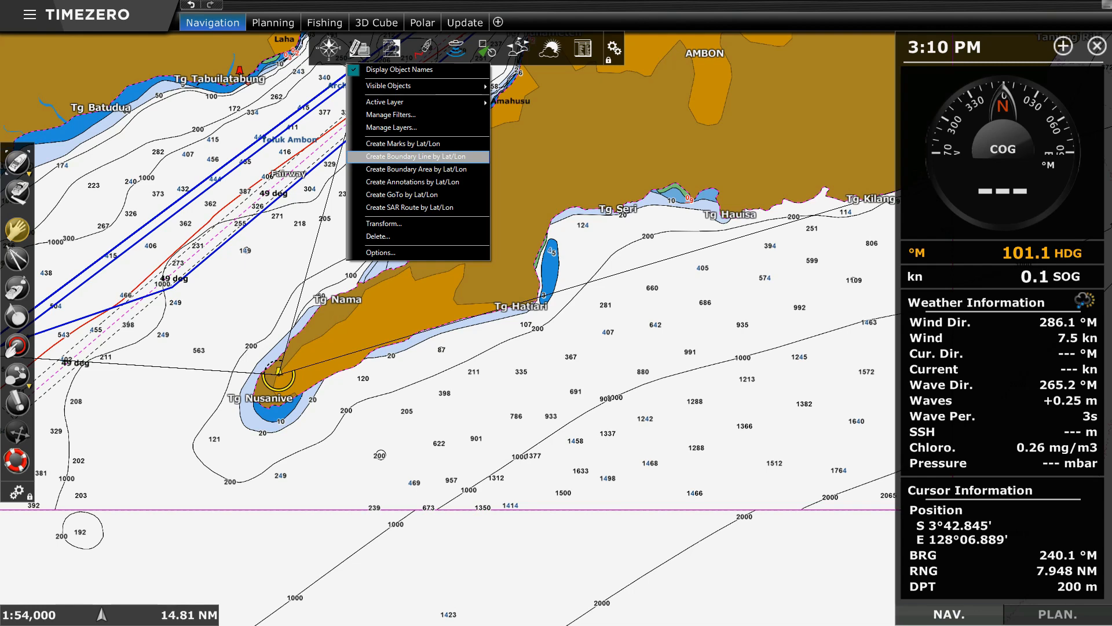
pyautogui.click(416, 169)
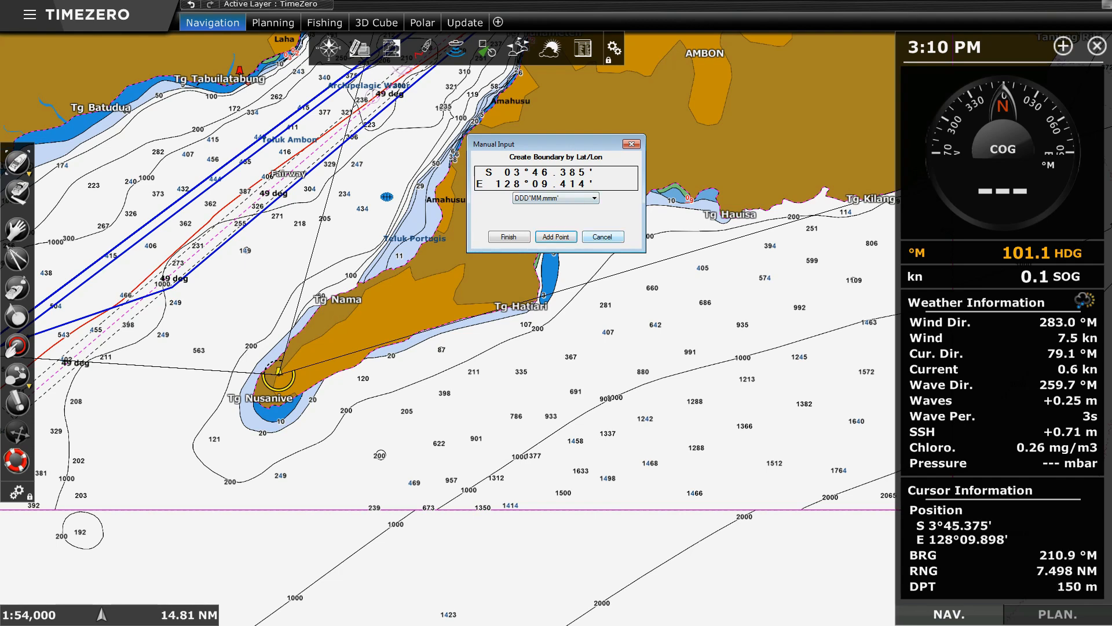
pyautogui.click(631, 143)
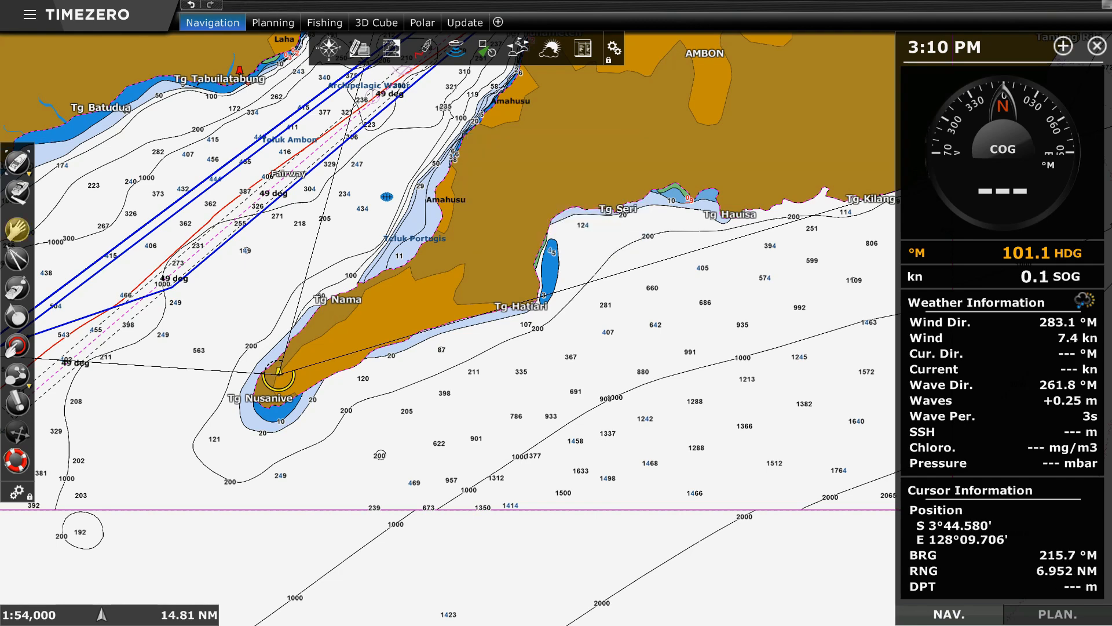
# Step: Add the Boundary Area, Boundary Circle and Boundary Line tools to the chart's tool set
pyautogui.click(16, 492)
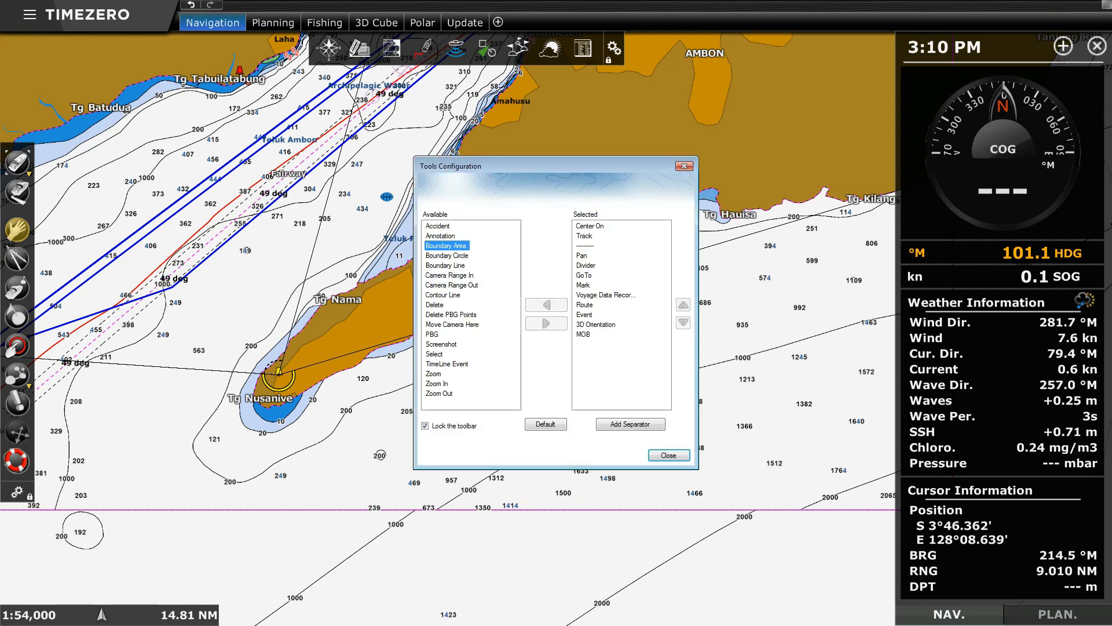
pyautogui.click(546, 323)
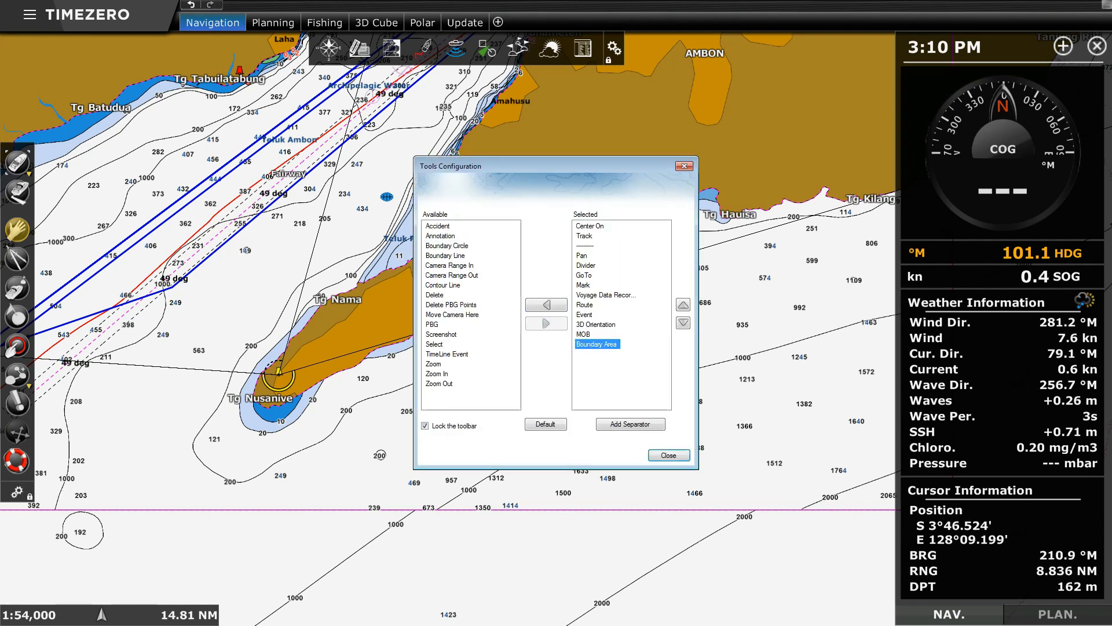
pyautogui.click(447, 246)
pyautogui.click(546, 323)
pyautogui.click(446, 245)
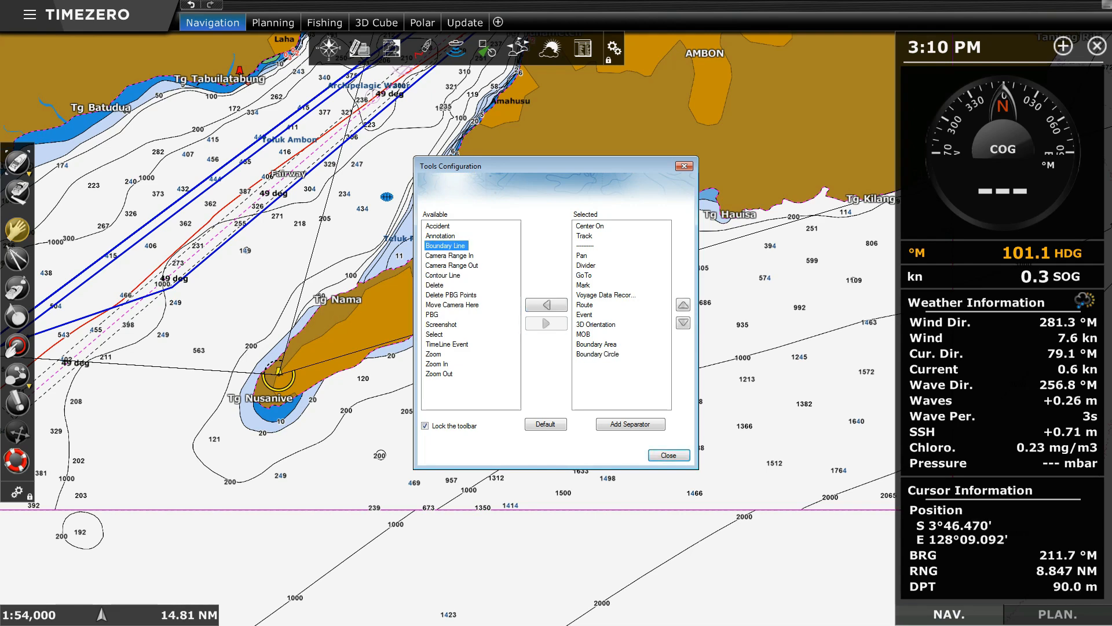
pyautogui.click(546, 323)
pyautogui.click(668, 456)
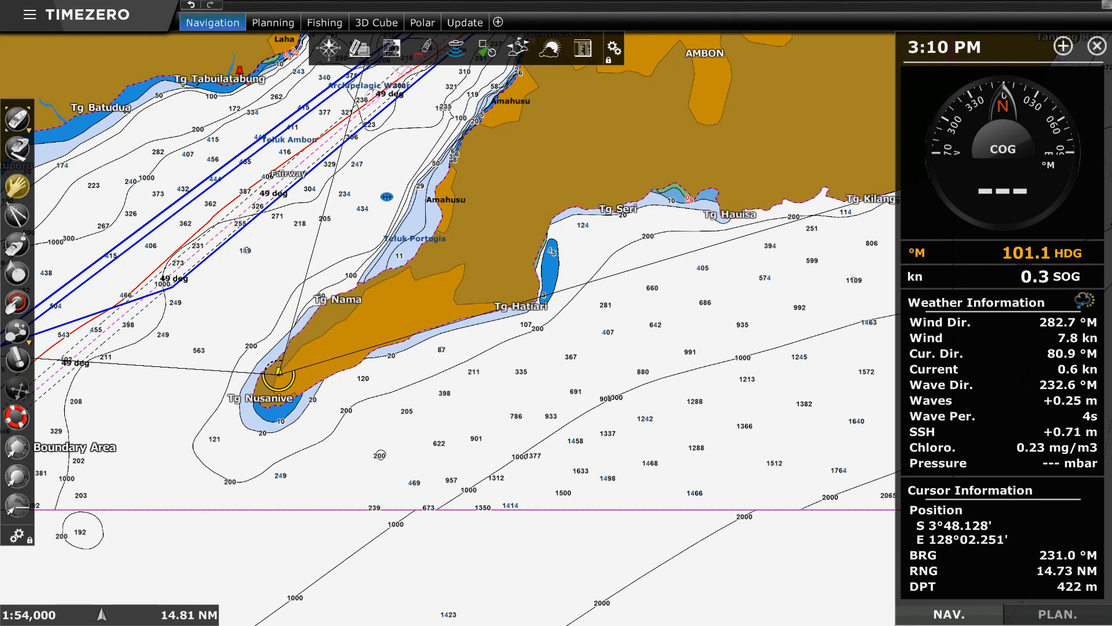
# Step: Draw an irregular eight-point boundary area in the waters southeast of Tg Nusanive and Tg Hatiari
pyautogui.click(17, 447)
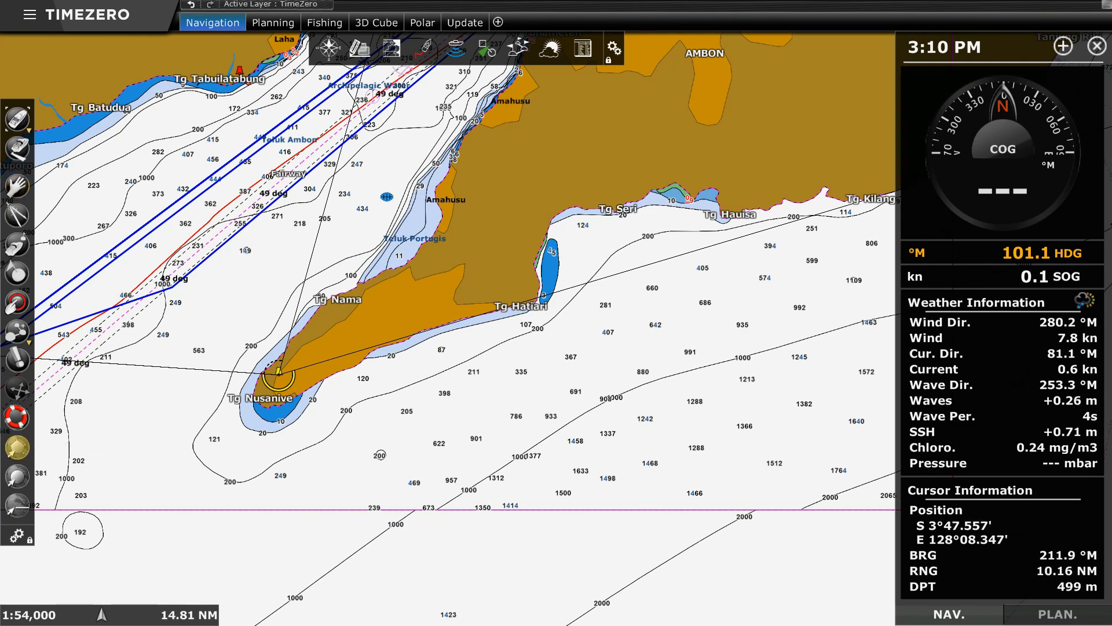
pyautogui.click(492, 395)
pyautogui.click(537, 473)
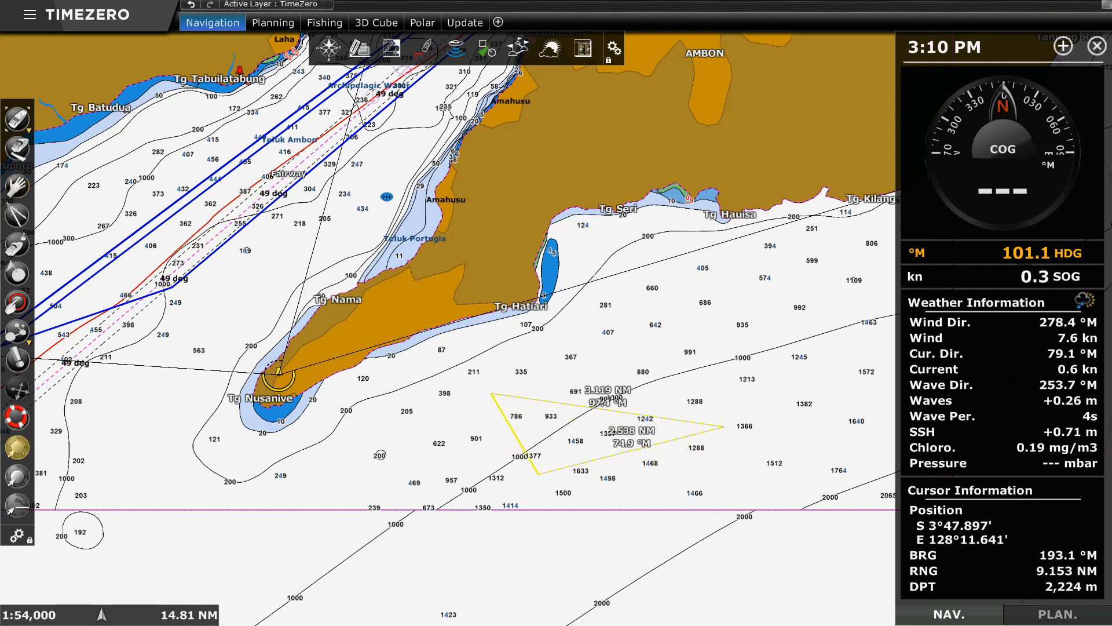
pyautogui.click(611, 293)
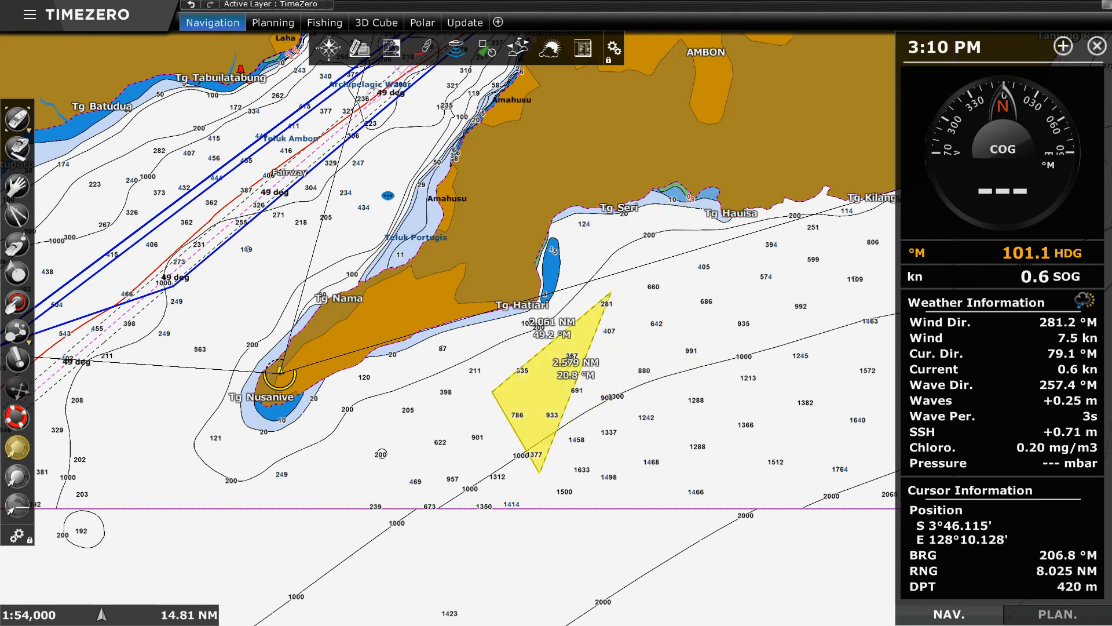
pyautogui.click(707, 451)
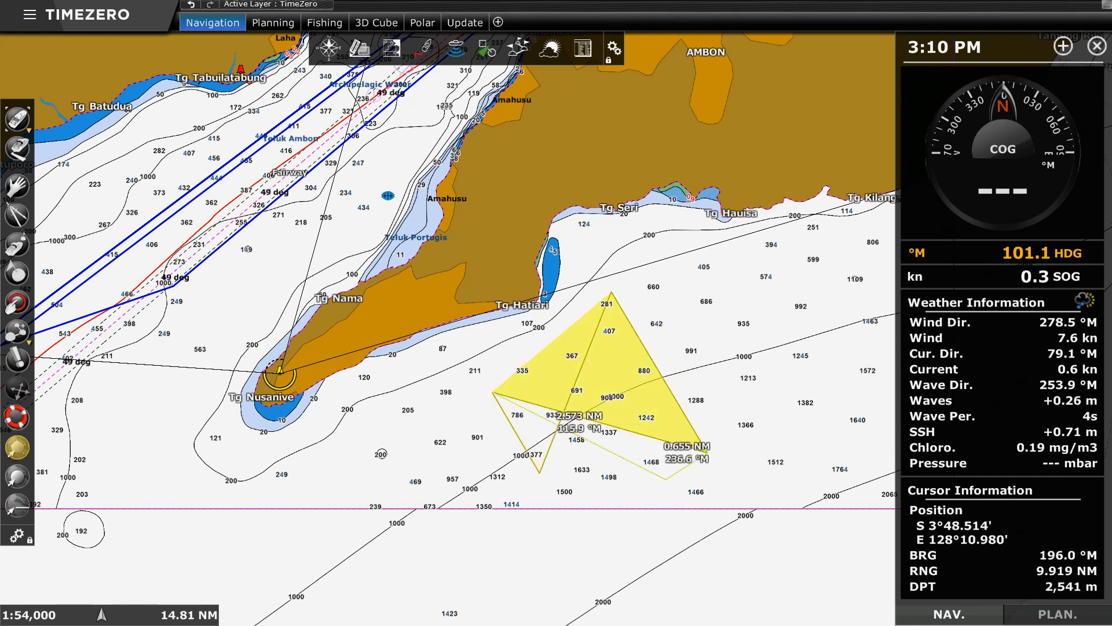
pyautogui.click(558, 528)
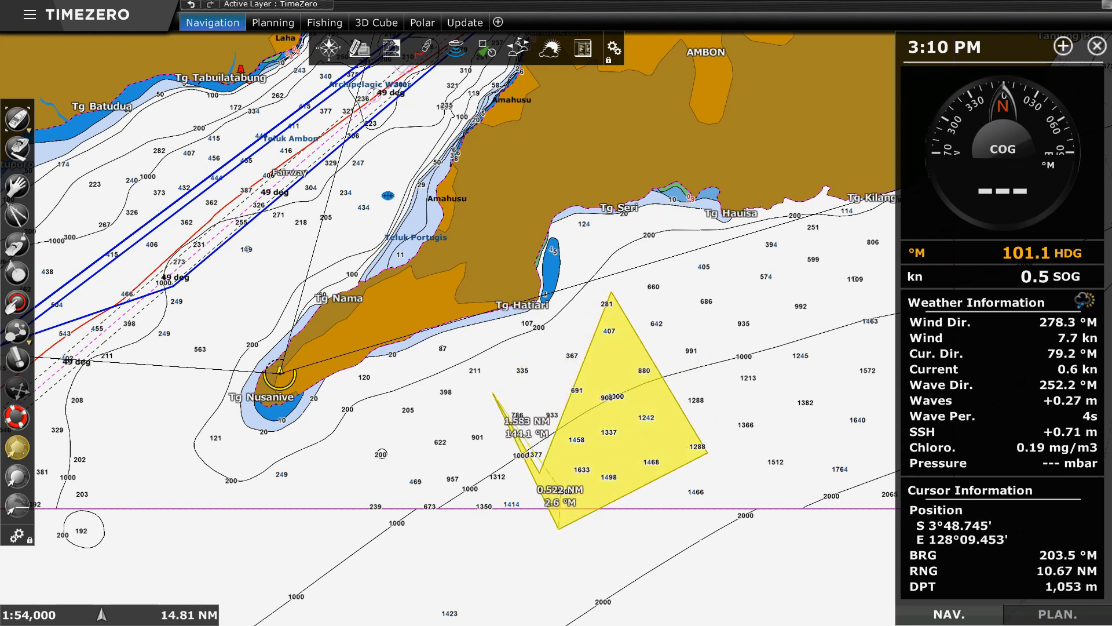
pyautogui.click(412, 458)
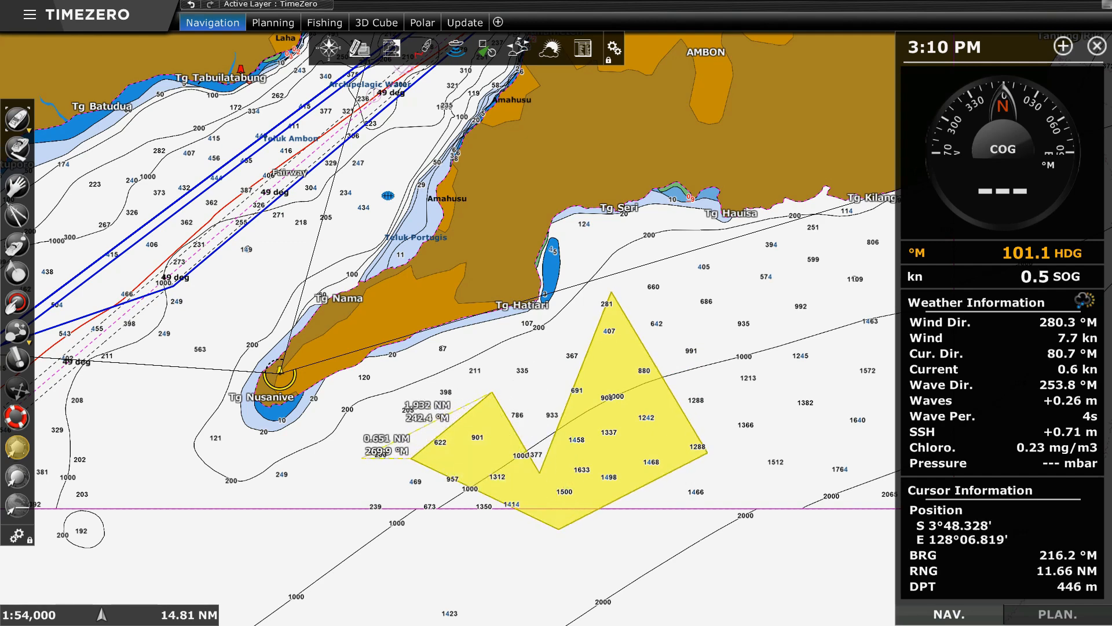
pyautogui.click(280, 427)
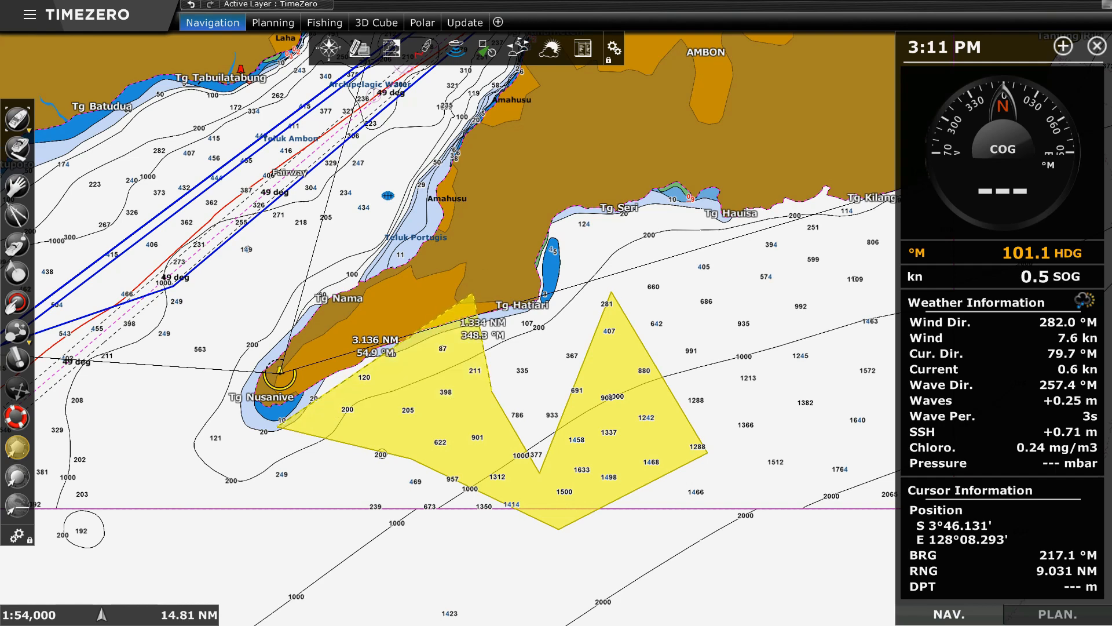
pyautogui.rightClick(481, 300)
pyautogui.click(530, 308)
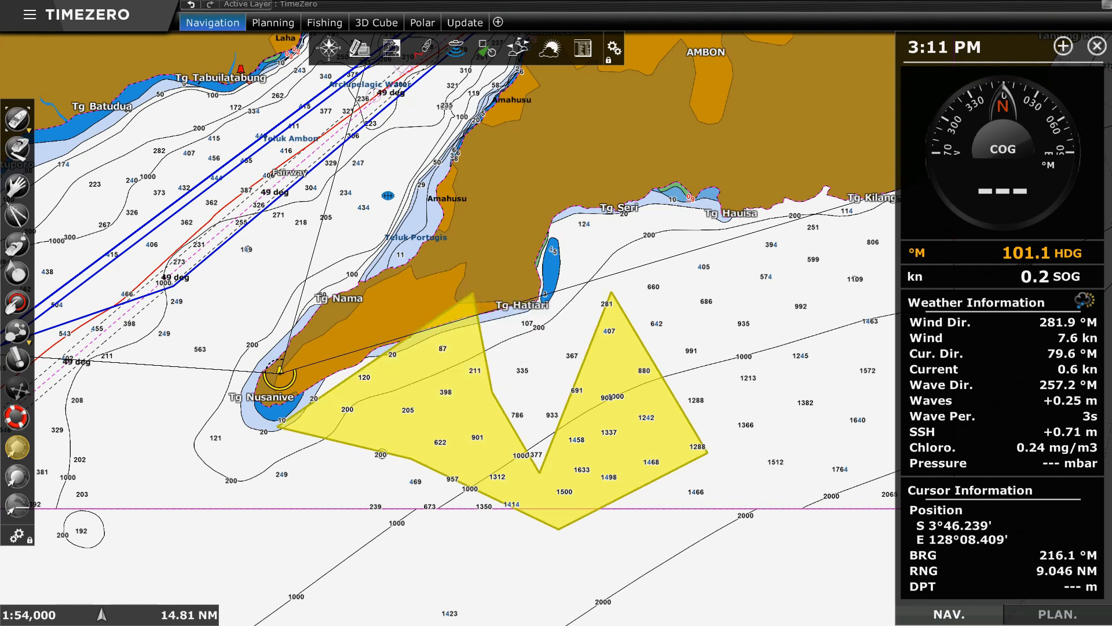
# Step: Draw a boundary circle centred just south of Tg Seri and Tg Hauisa, partly overlapping the boundary area
pyautogui.moveTo(537, 413); pyautogui.dragTo(480, 369)
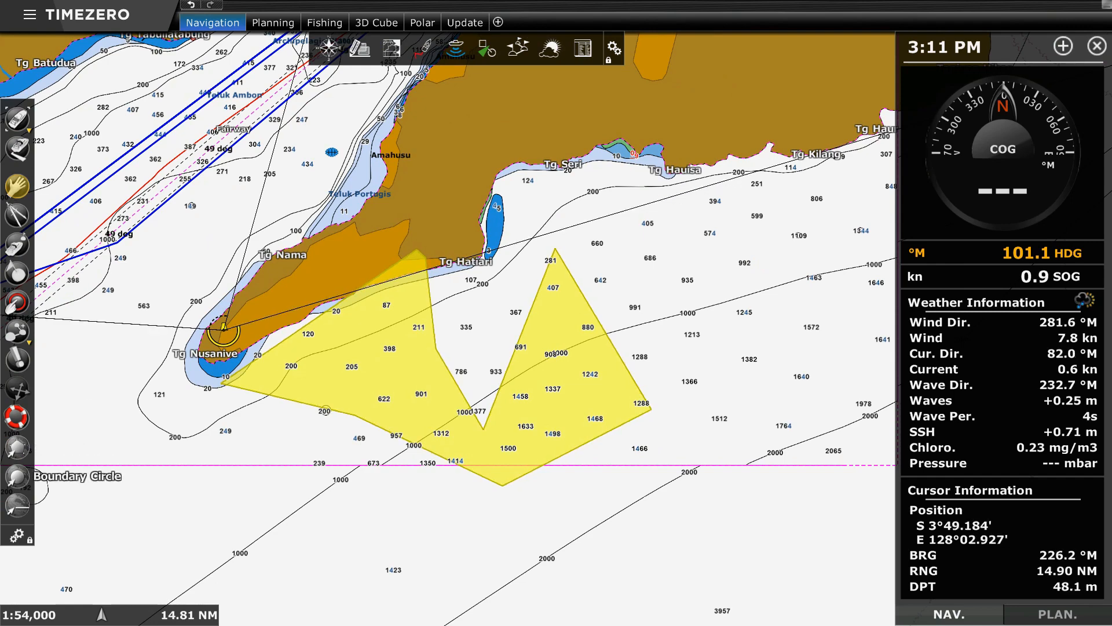
pyautogui.click(17, 476)
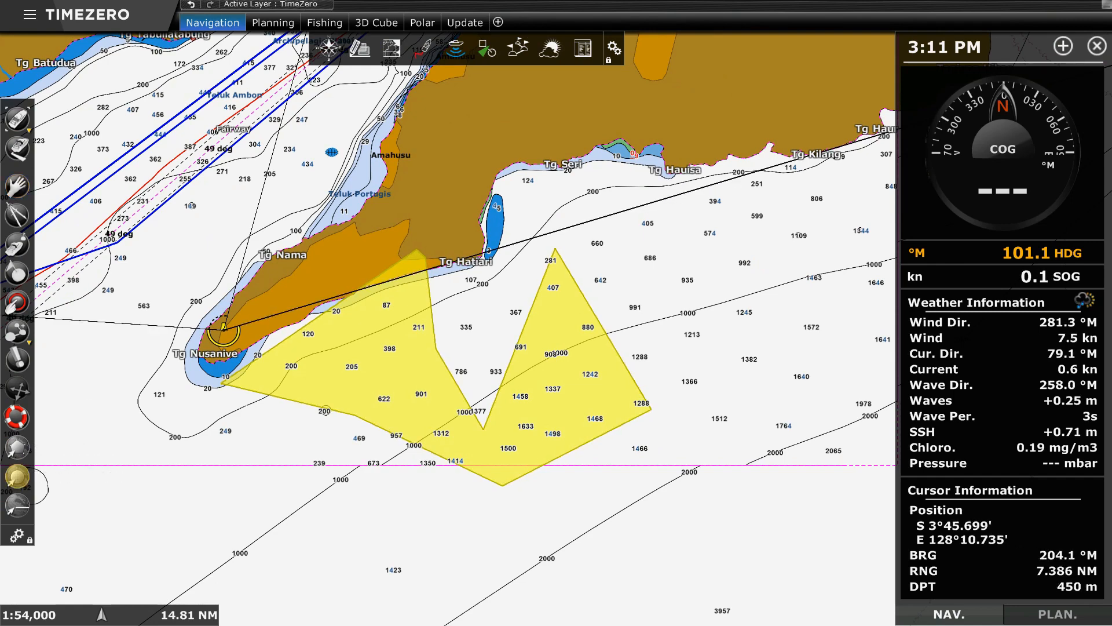
pyautogui.click(600, 217)
pyautogui.moveTo(619, 250)
pyautogui.mouseDown()
pyautogui.moveTo(683, 300)
pyautogui.moveTo(677, 309)
pyautogui.moveTo(617, 261)
pyautogui.mouseUp()
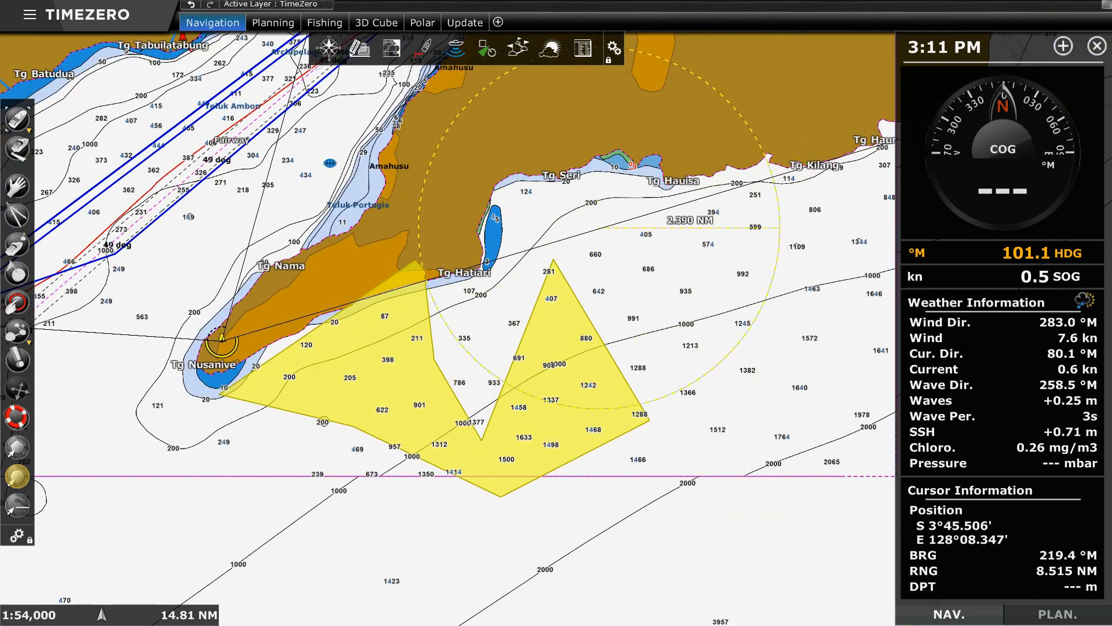
pyautogui.click(727, 227)
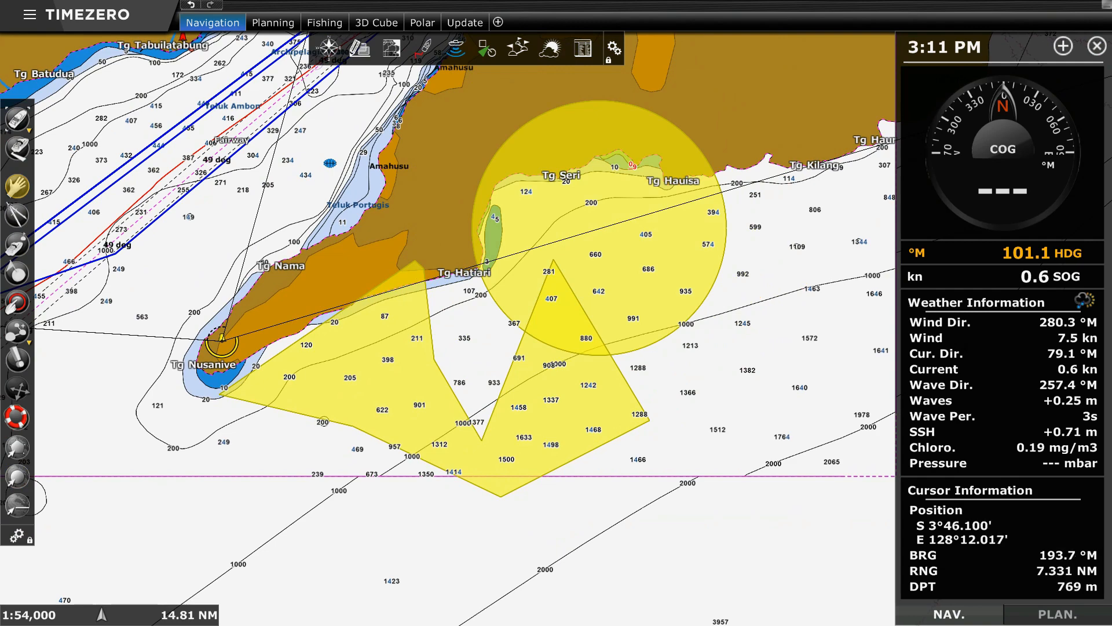
# Step: Draw a roughly rectangular multi-point boundary line in the open water east of the boundary circle
pyautogui.moveTo(747, 377); pyautogui.dragTo(424, 351)
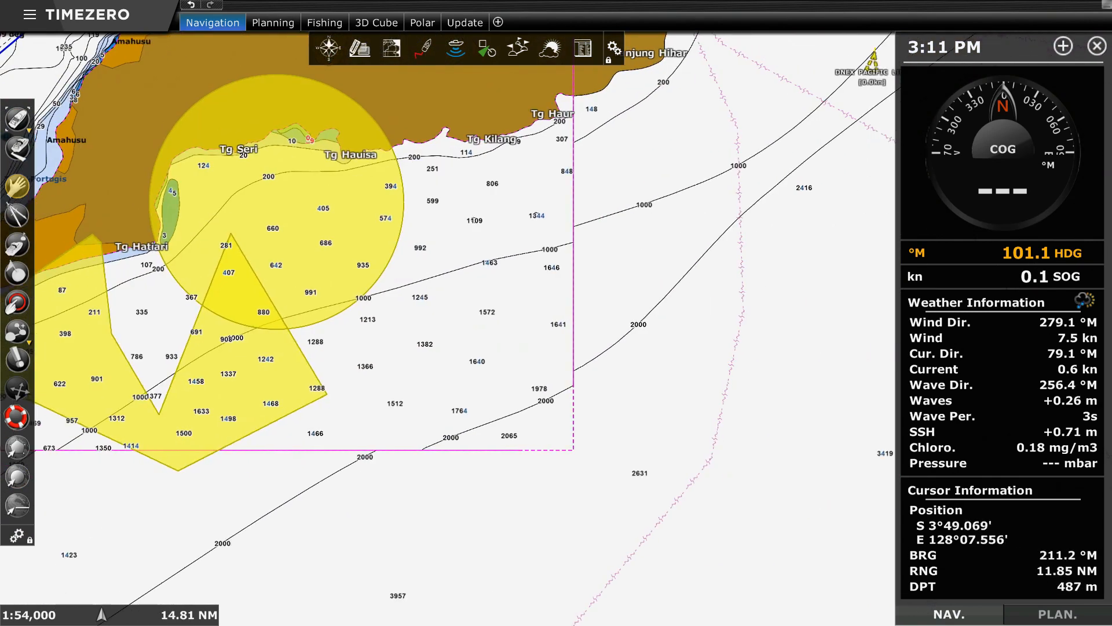
pyautogui.click(17, 505)
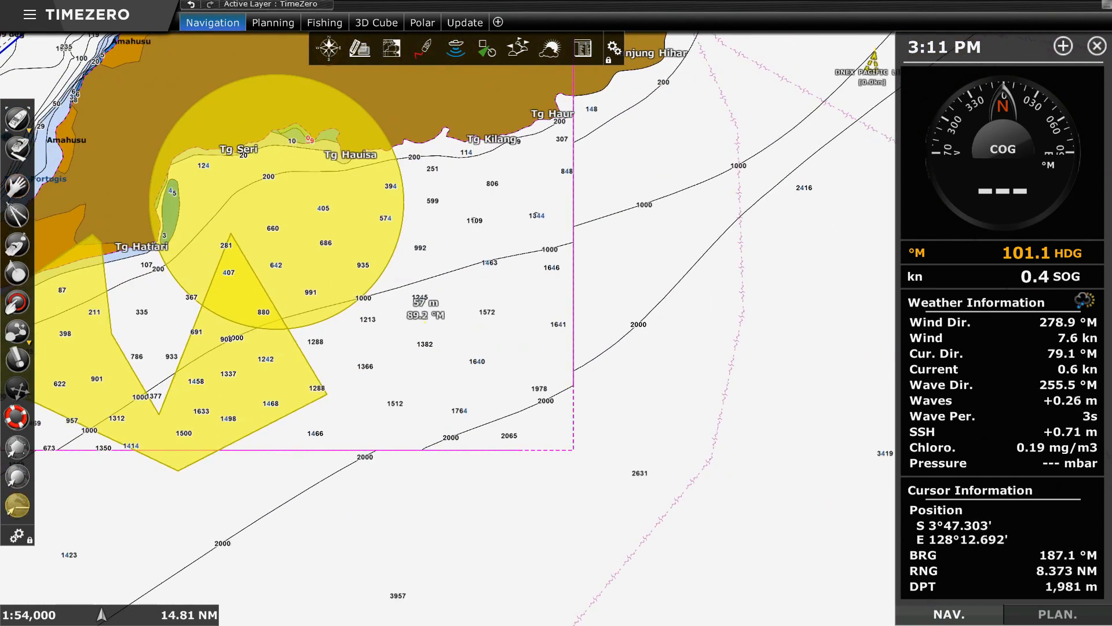
pyautogui.click(629, 469)
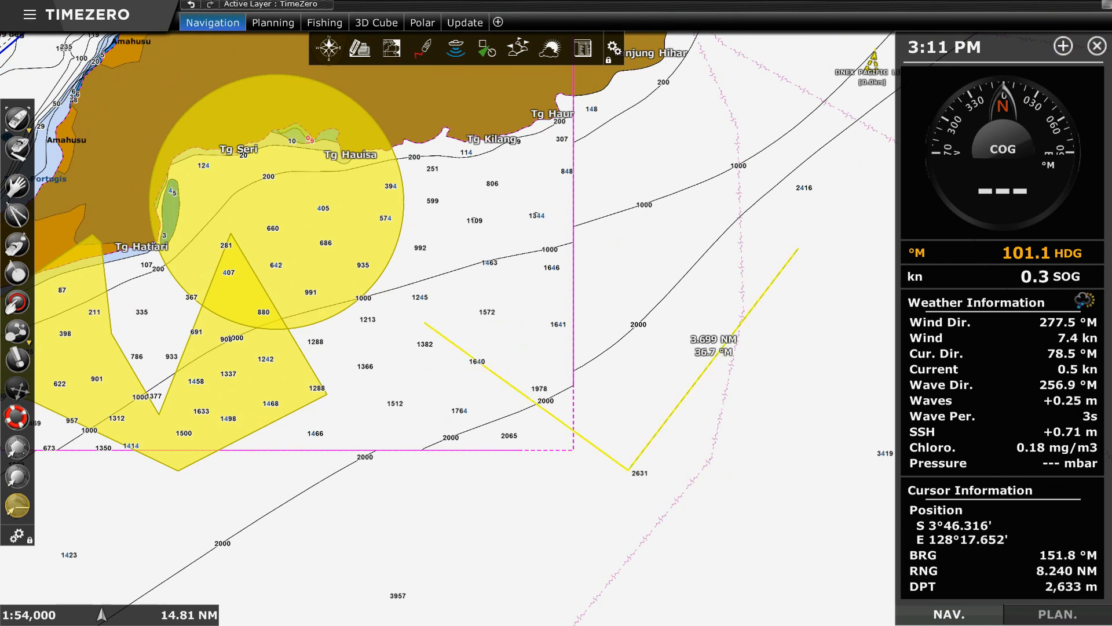
pyautogui.click(798, 249)
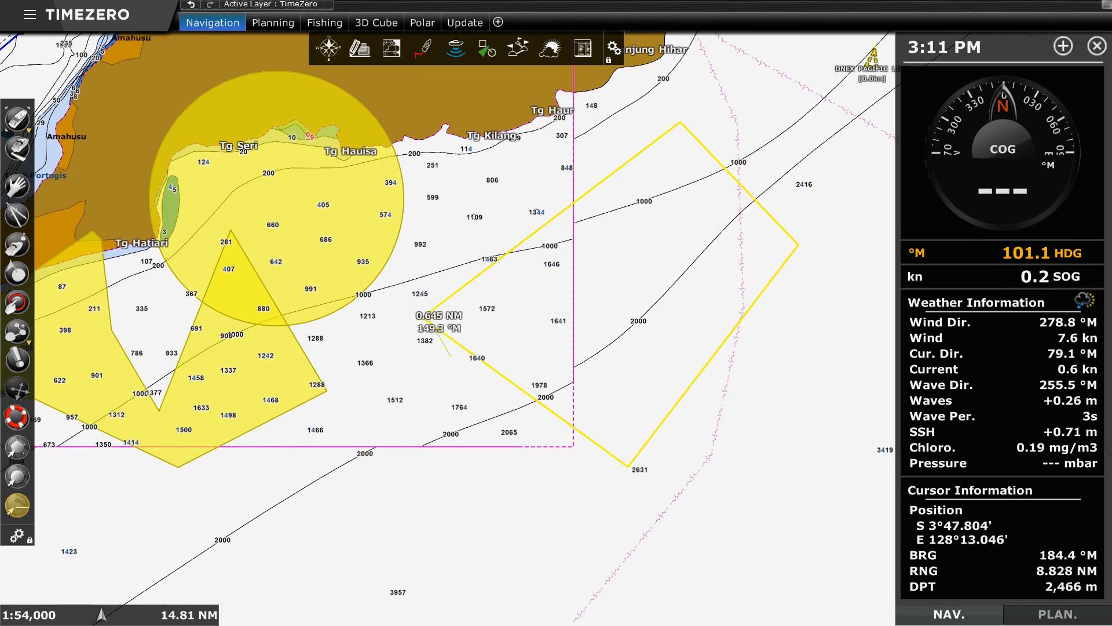
pyautogui.rightClick(398, 302)
pyautogui.click(444, 309)
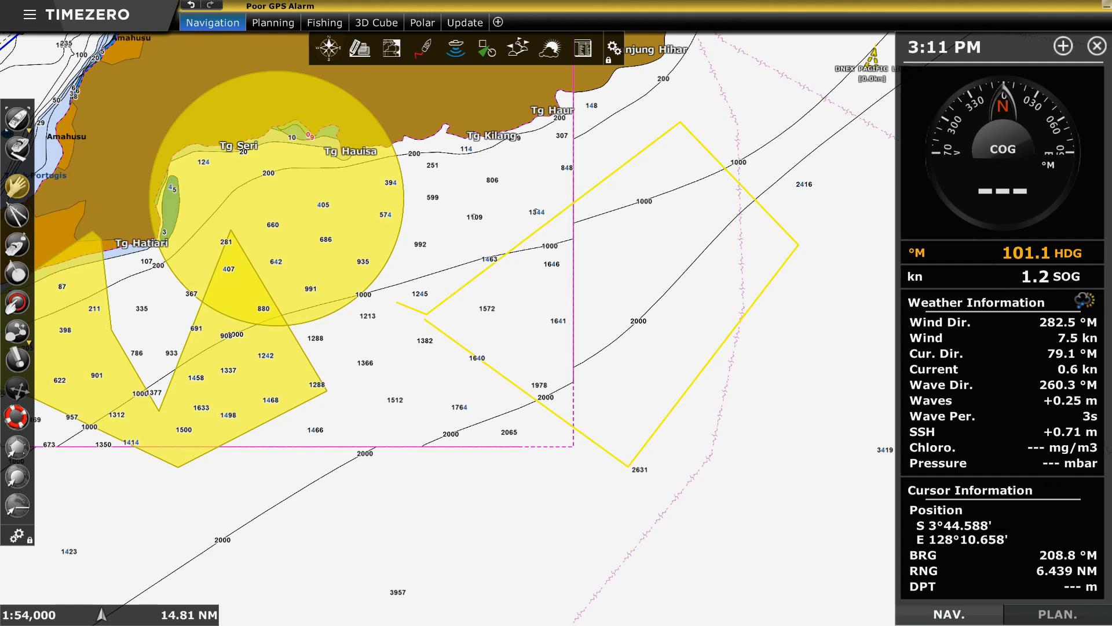
# Step: Turn on the Target Alarm for the boundary circle and check the setting in its options
pyautogui.moveTo(421, 193); pyautogui.dragTo(508, 235)
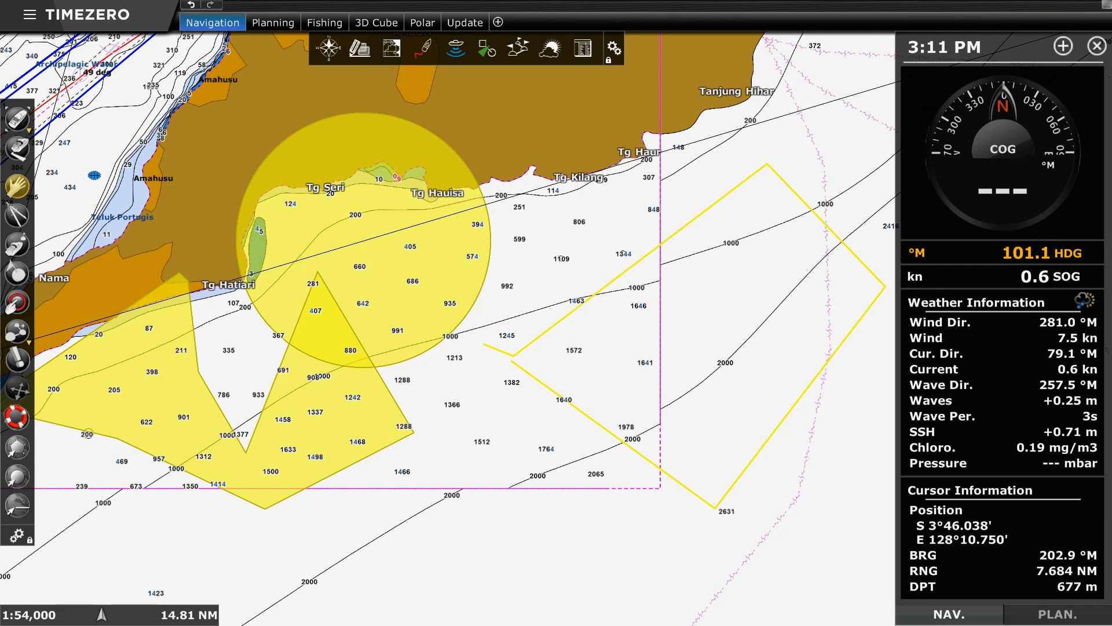
pyautogui.rightClick(365, 266)
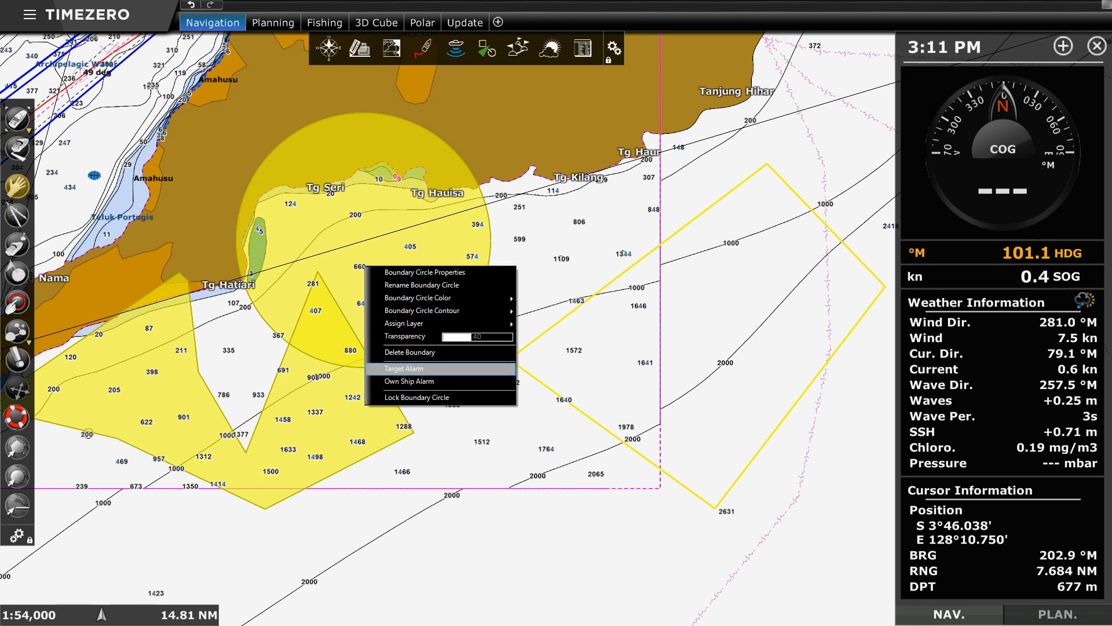
pyautogui.click(403, 368)
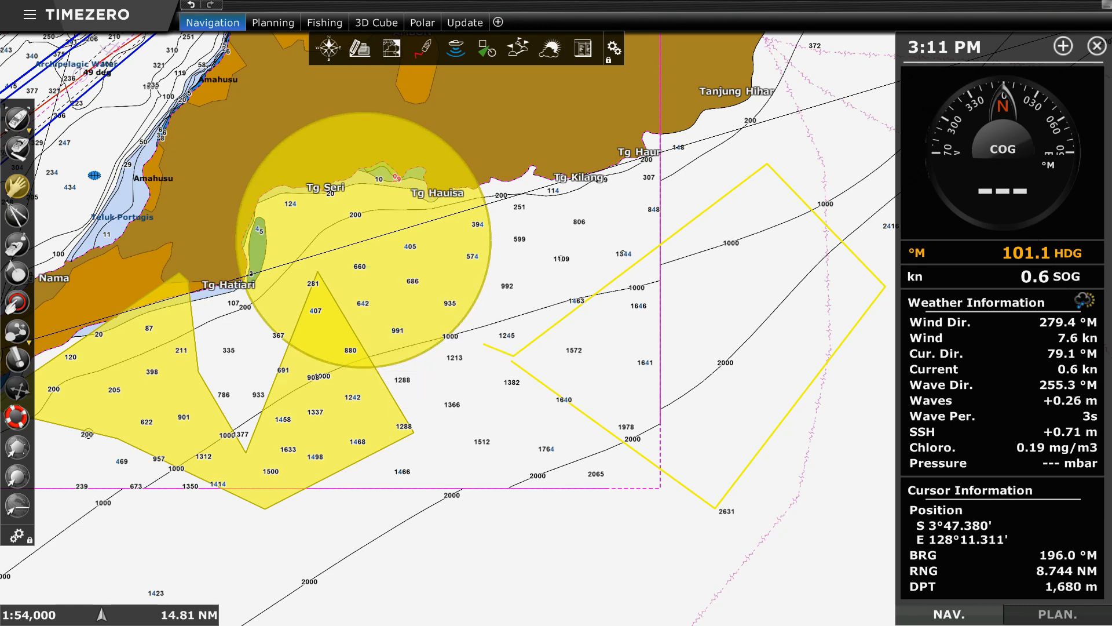
pyautogui.rightClick(444, 328)
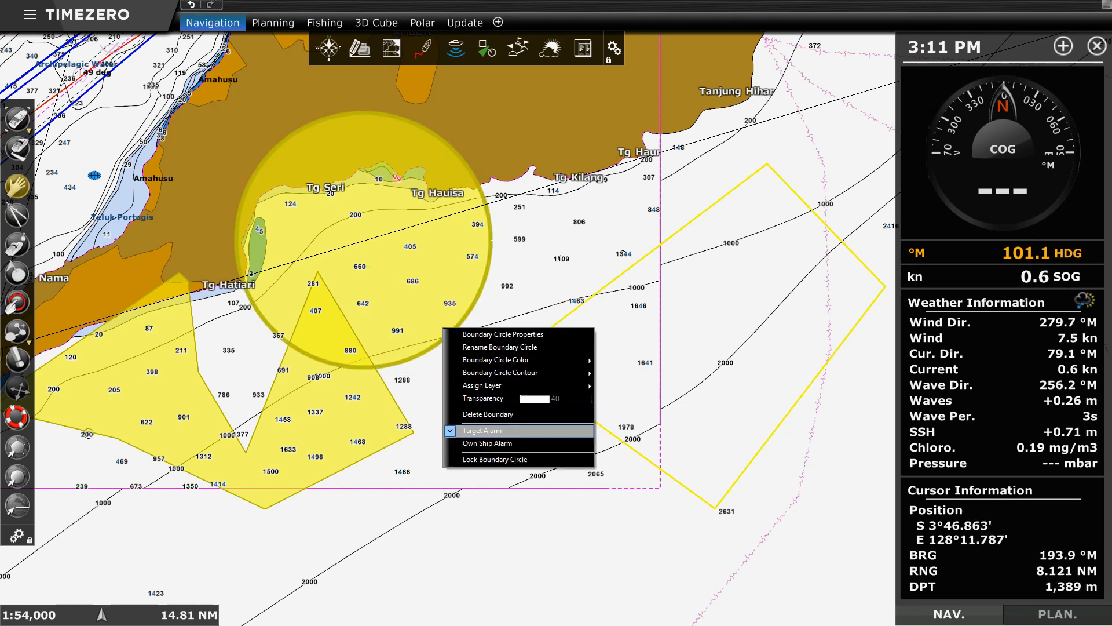
# Step: Turn off the boundary circle's Target Alarm and delete the circle south of Tg Seri and Tg Hauisa
pyautogui.click(482, 430)
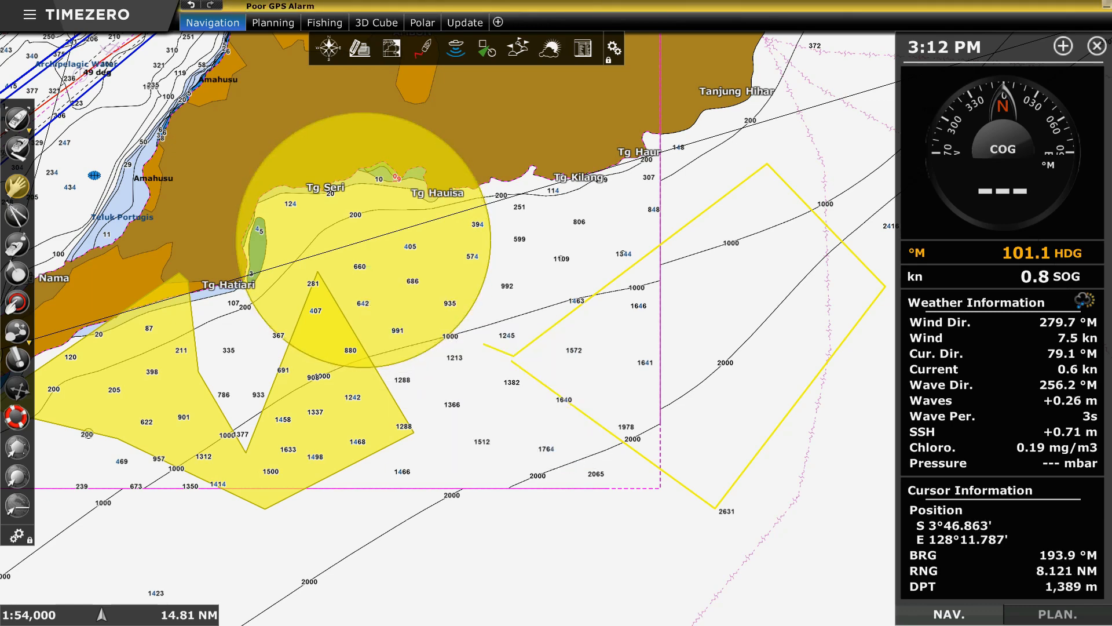
pyautogui.rightClick(387, 254)
pyautogui.click(432, 339)
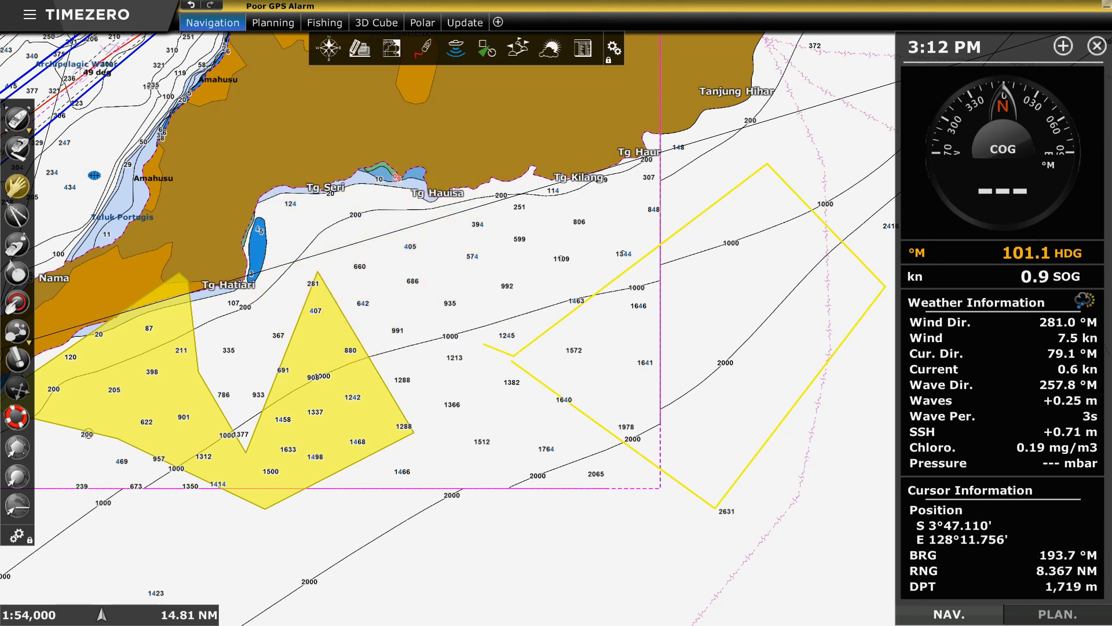
# Step: Delete the irregular boundary area southeast of Tg Hatiari and the boundary line in the open water to the east
pyautogui.rightClick(339, 384)
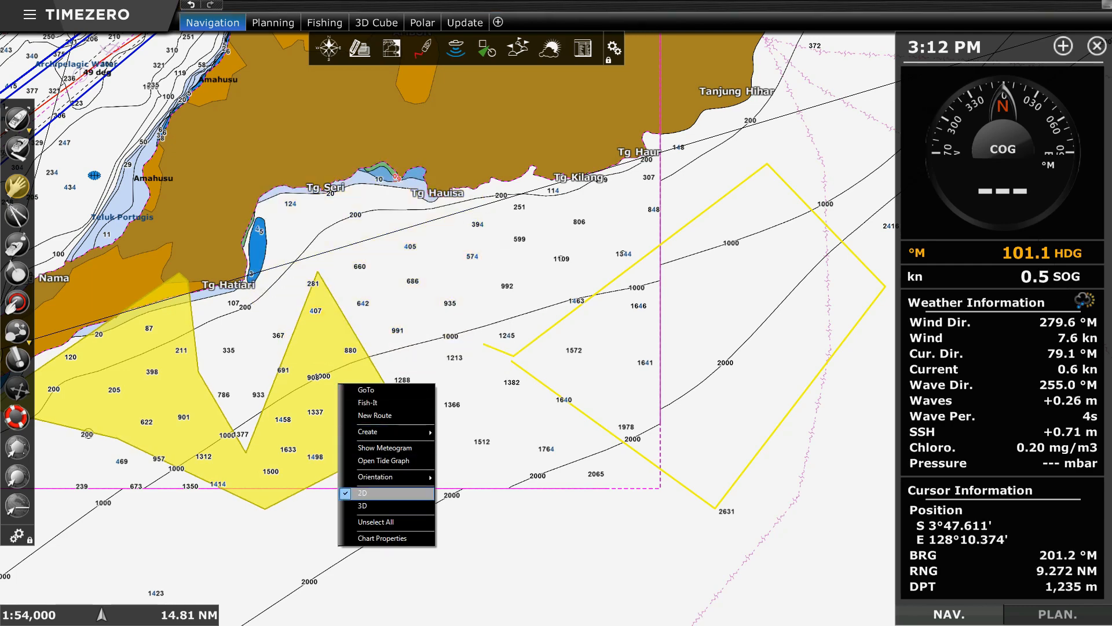
pyautogui.rightClick(290, 441)
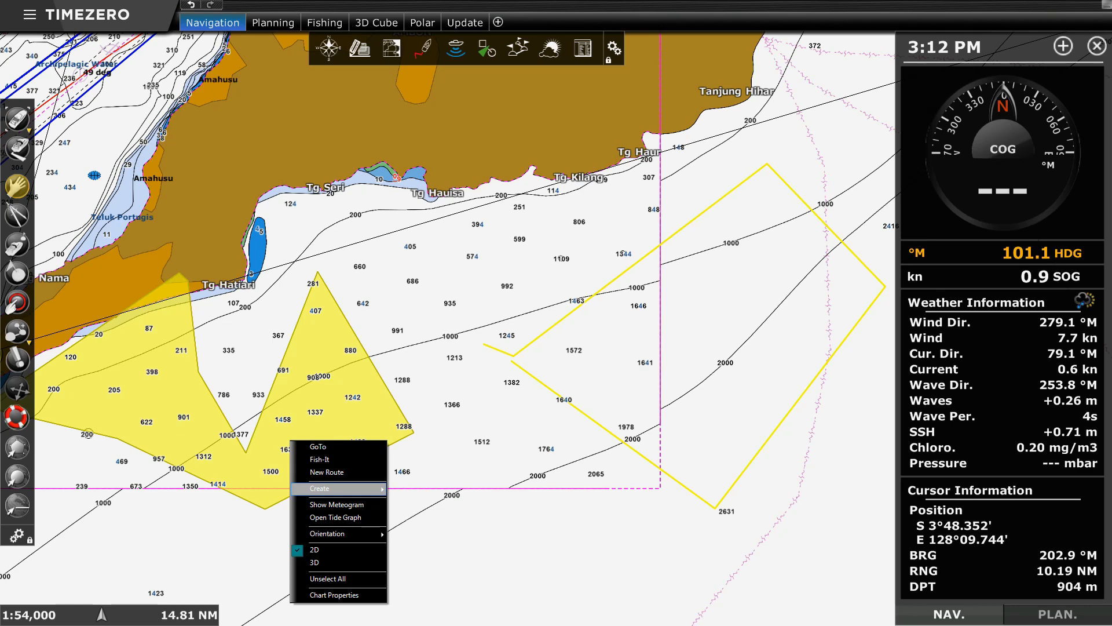
pyautogui.rightClick(269, 385)
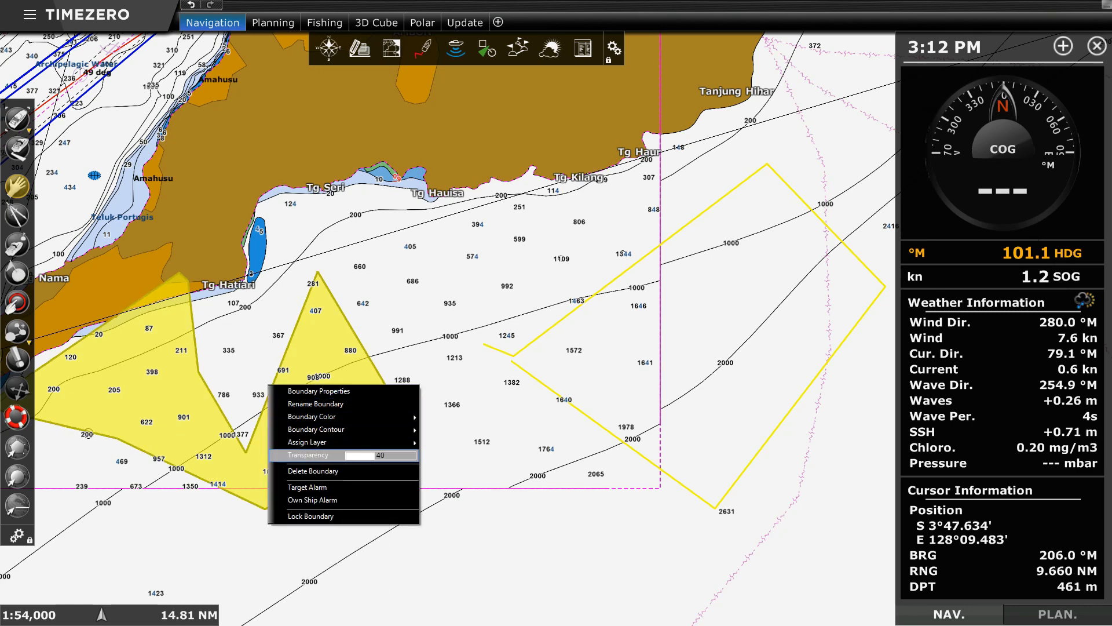
pyautogui.click(313, 471)
pyautogui.rightClick(526, 351)
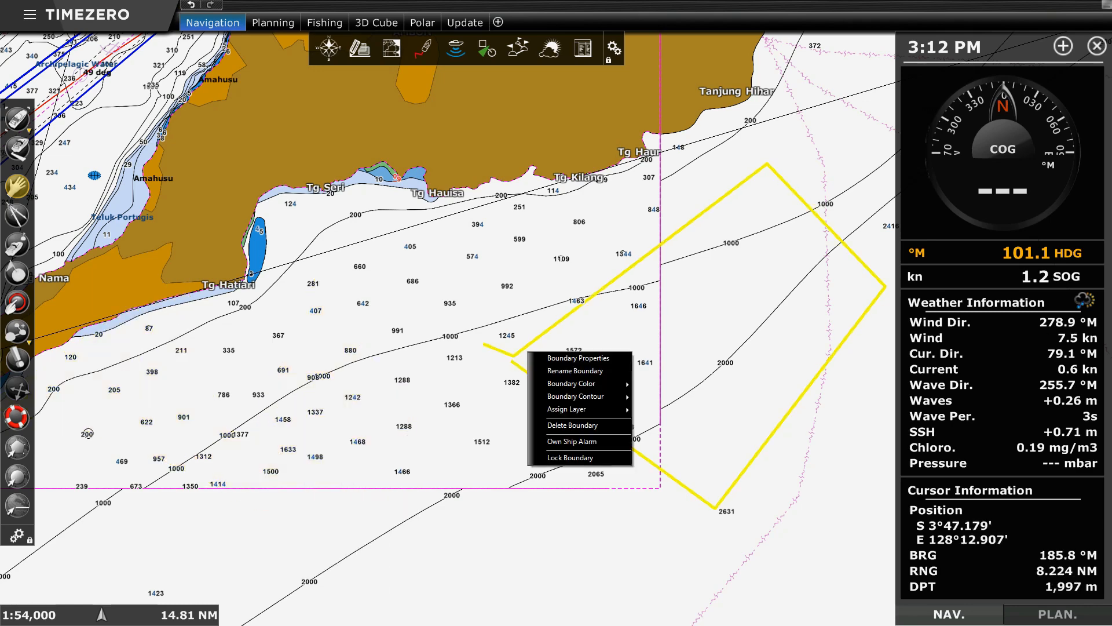
pyautogui.click(571, 437)
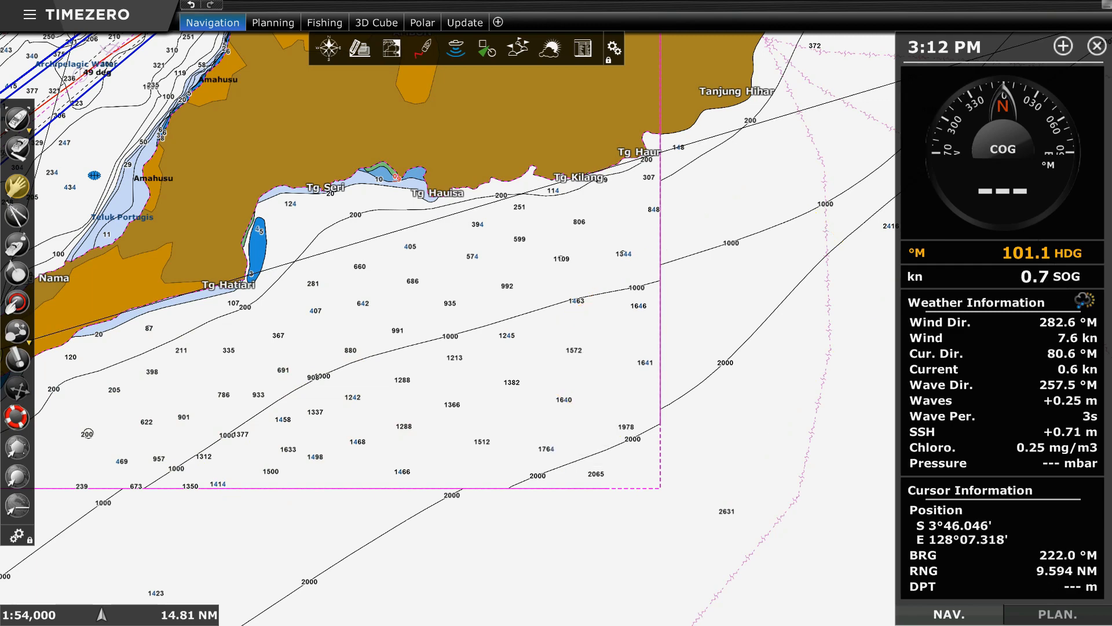
# Step: Toggle the chart source between MM3D Navionics and MM3D C-MAP around the vessel in Teluk Halong, ending on MM3D C-MAP
pyautogui.moveTo(331, 188); pyautogui.dragTo(500, 274)
pyautogui.moveTo(439, 176); pyautogui.dragTo(459, 303)
pyautogui.moveTo(522, 222); pyautogui.dragTo(481, 338)
pyautogui.moveTo(623, 223); pyautogui.dragTo(453, 339)
pyautogui.click(392, 49)
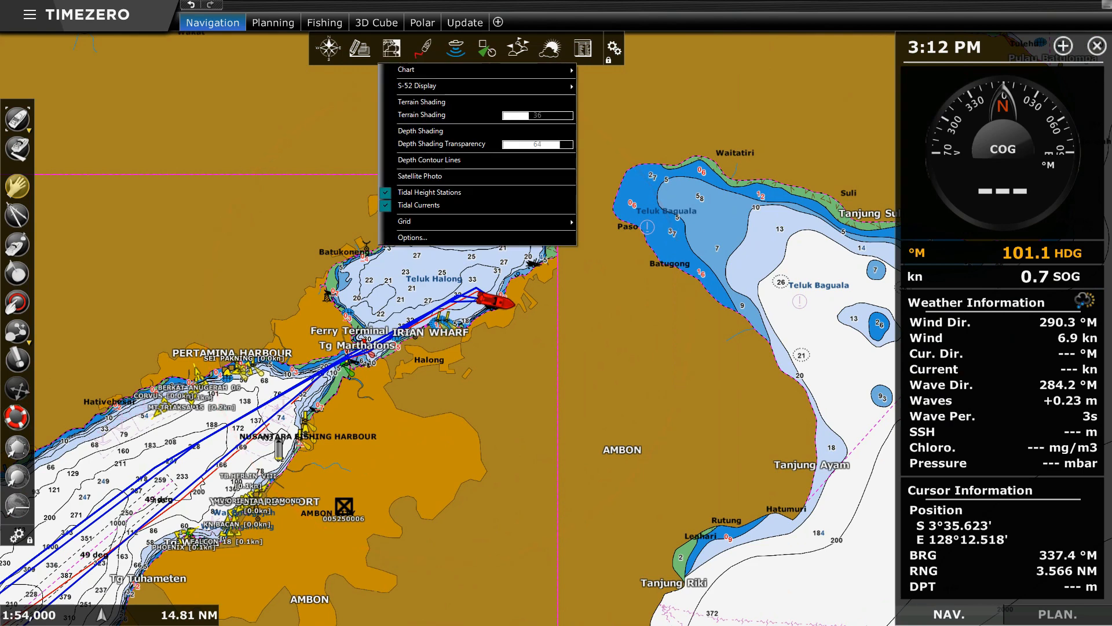
pyautogui.click(393, 48)
pyautogui.click(392, 49)
pyautogui.moveTo(407, 70)
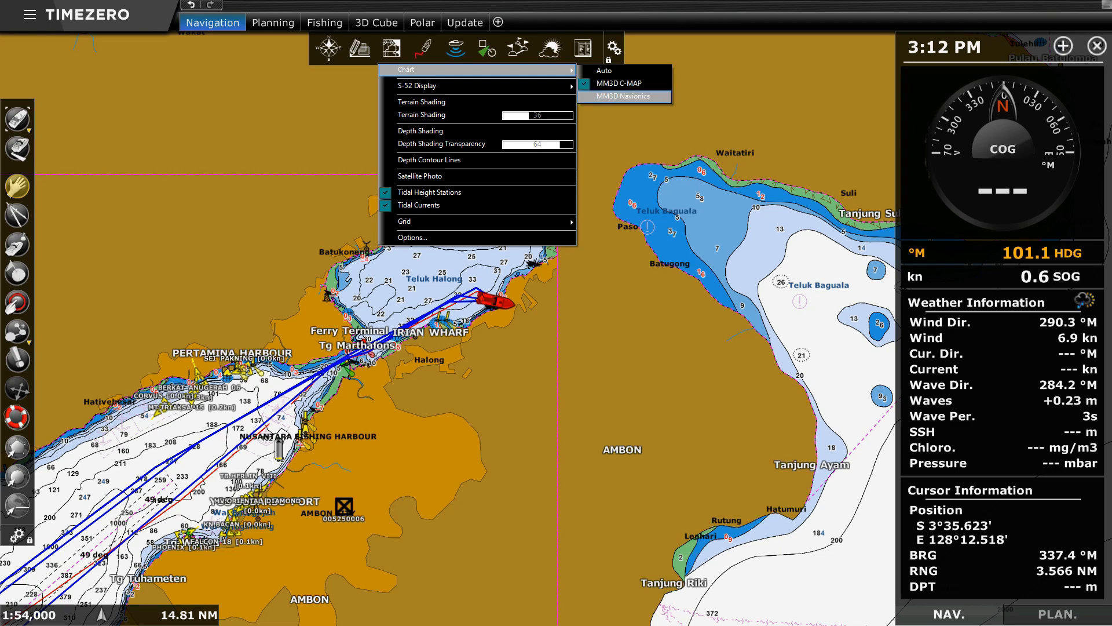
pyautogui.click(619, 83)
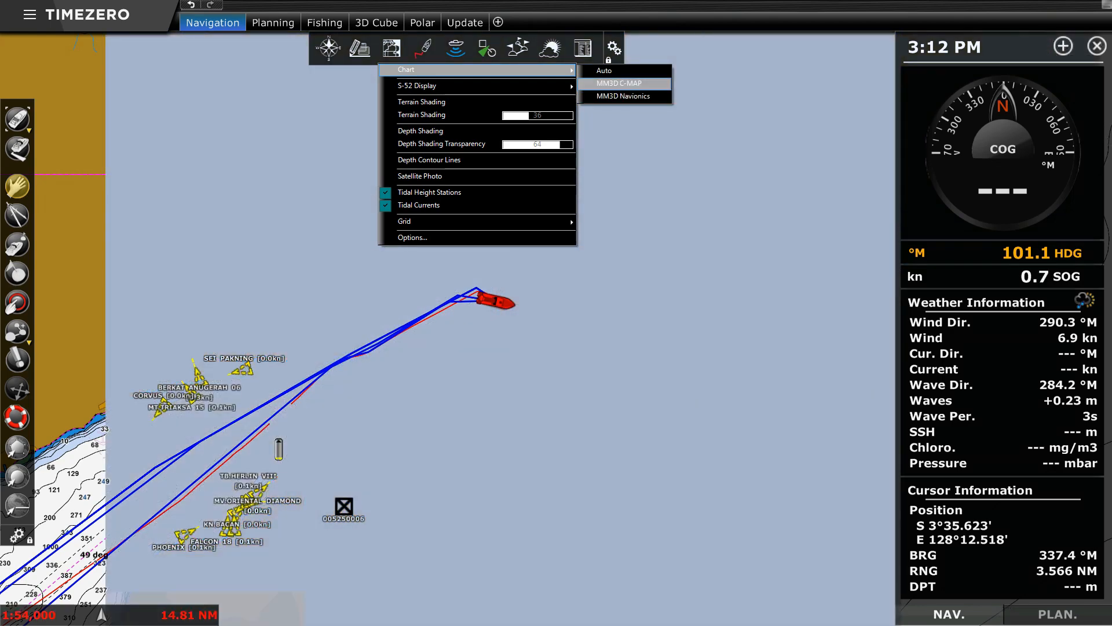
pyautogui.click(618, 83)
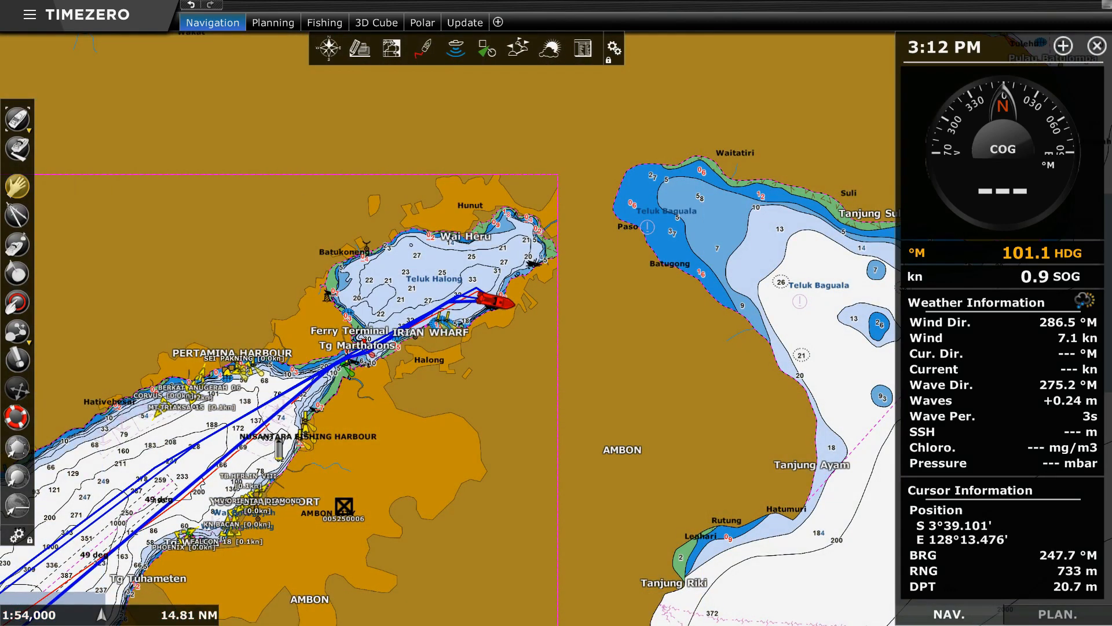
# Step: Compare the MM3D Navionics and MM3D C-MAP charts at the berths near TB.HERLIN VIII and SABUK NUSANTARA 103, ending on MM3D C-MAP
pyautogui.scroll(2, 359, 366)
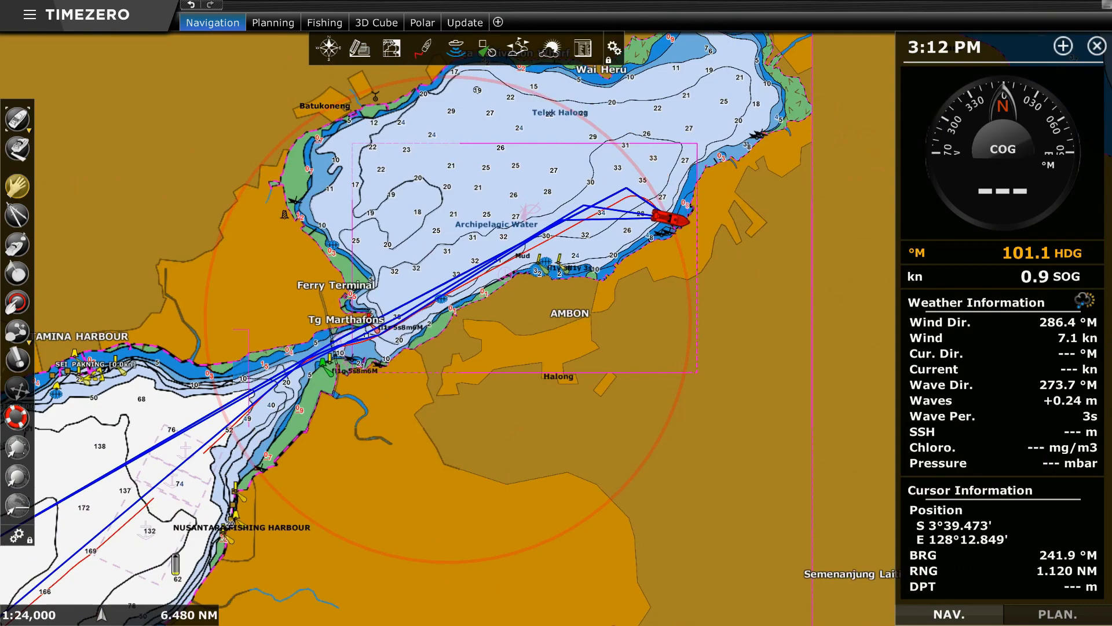
pyautogui.moveTo(467, 360); pyautogui.dragTo(718, 95)
pyautogui.moveTo(397, 527); pyautogui.dragTo(602, 357)
pyautogui.scroll(1, 579, 242)
pyautogui.scroll(6, 571, 237)
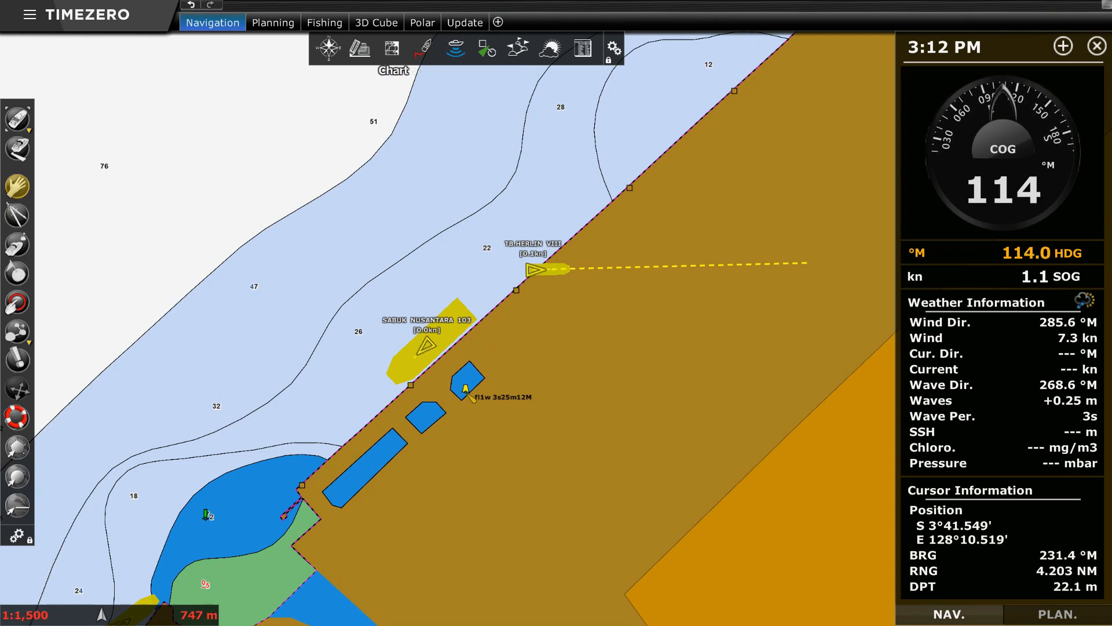
pyautogui.click(392, 48)
pyautogui.moveTo(429, 70)
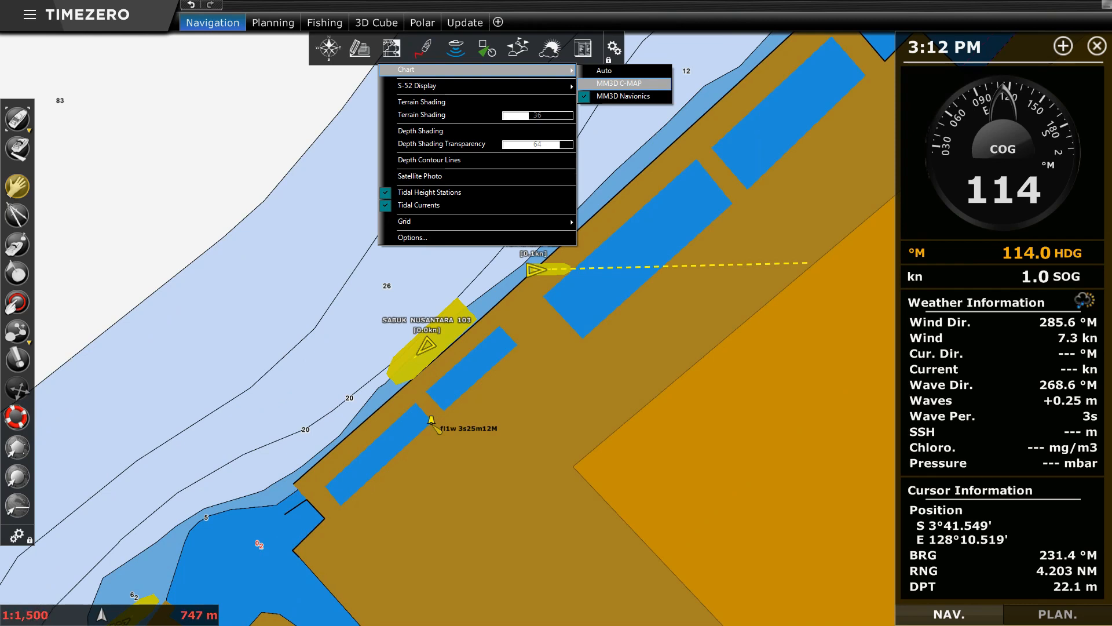
pyautogui.click(619, 83)
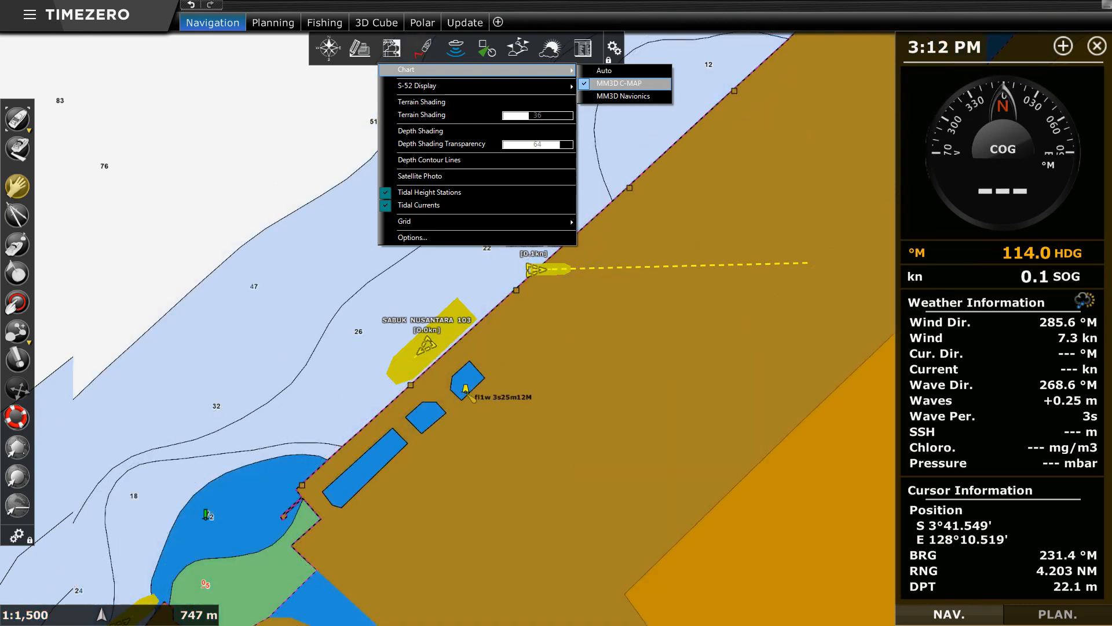
pyautogui.click(624, 96)
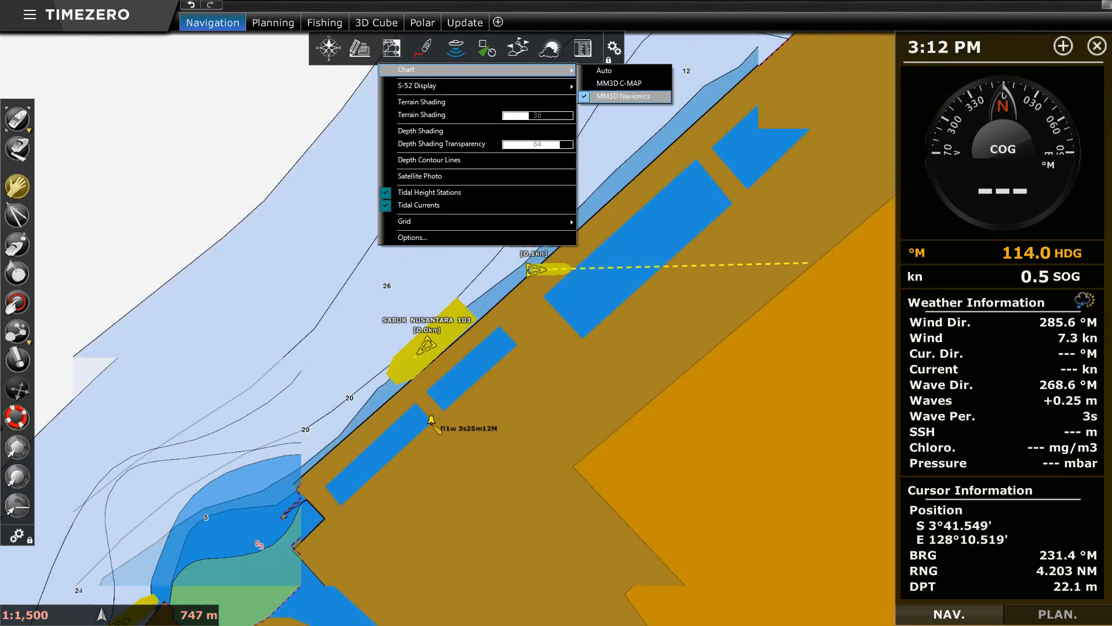
pyautogui.click(618, 83)
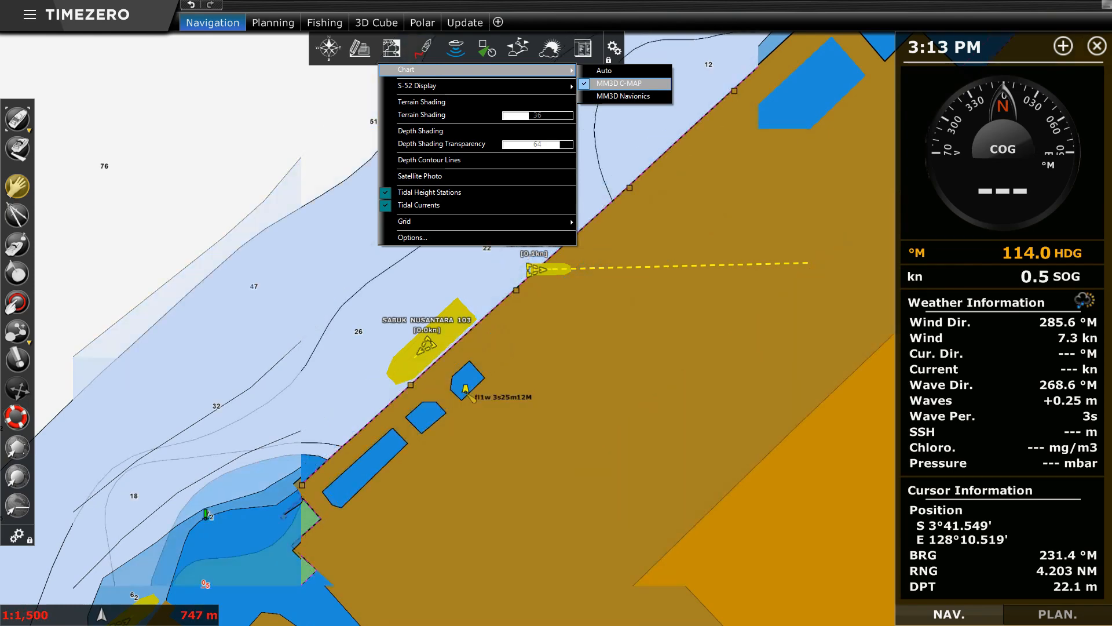
pyautogui.click(623, 96)
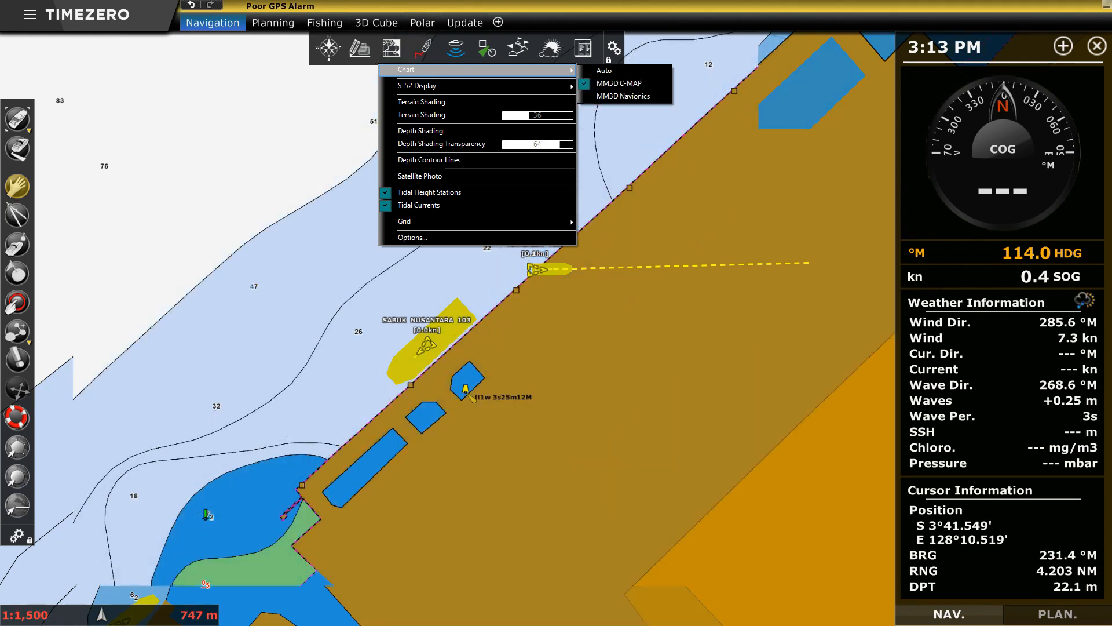
pyautogui.click(661, 249)
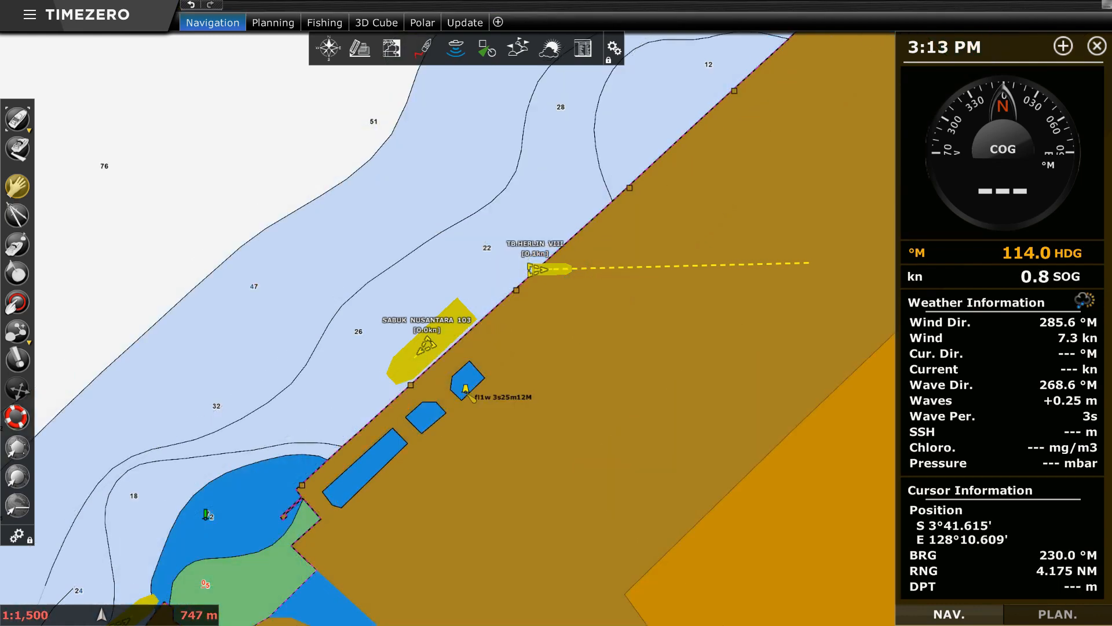
# Step: Switch the chart to MM3D Navionics at the Kalimantan river mouth near Tanjung Pedadatua, south of Banjarmasin
pyautogui.scroll(-3, 625, 197)
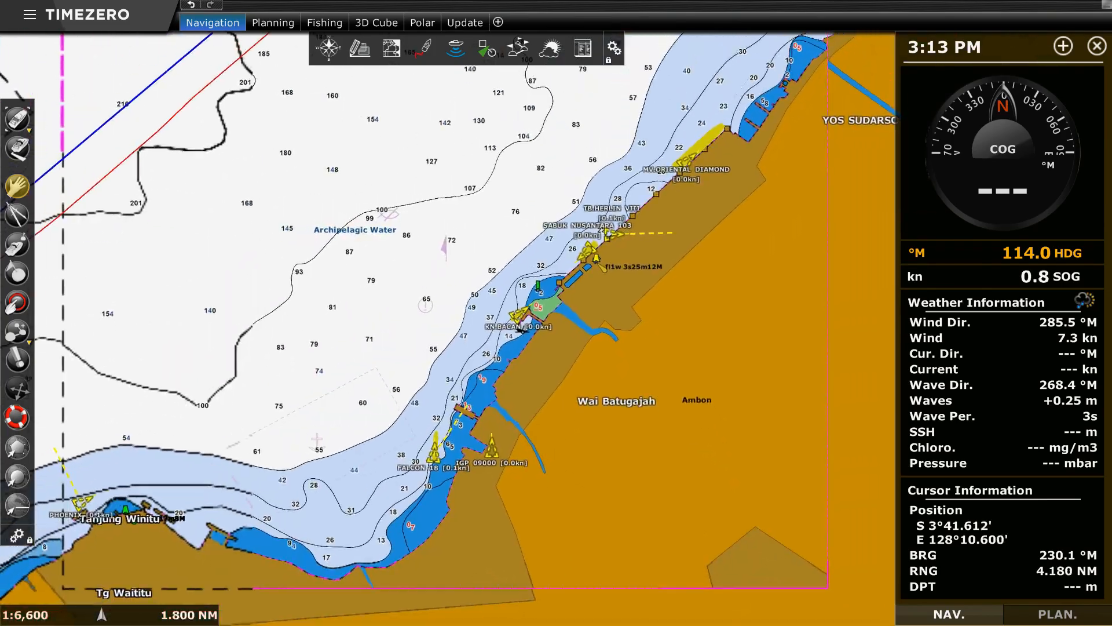
pyautogui.scroll(-5, 608, 231)
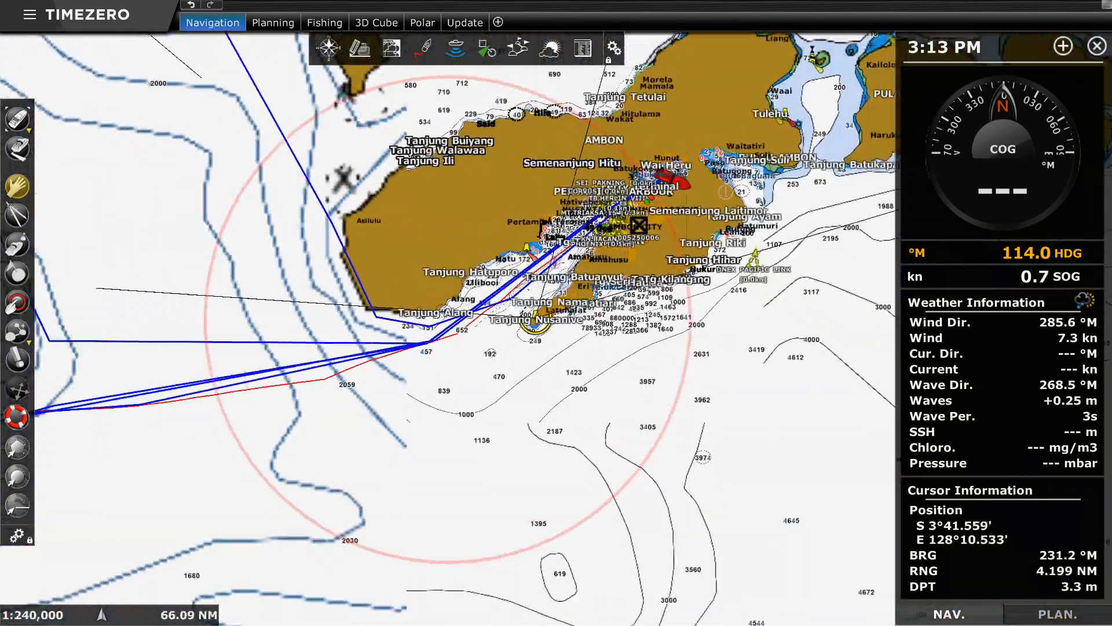
pyautogui.scroll(-5, 608, 232)
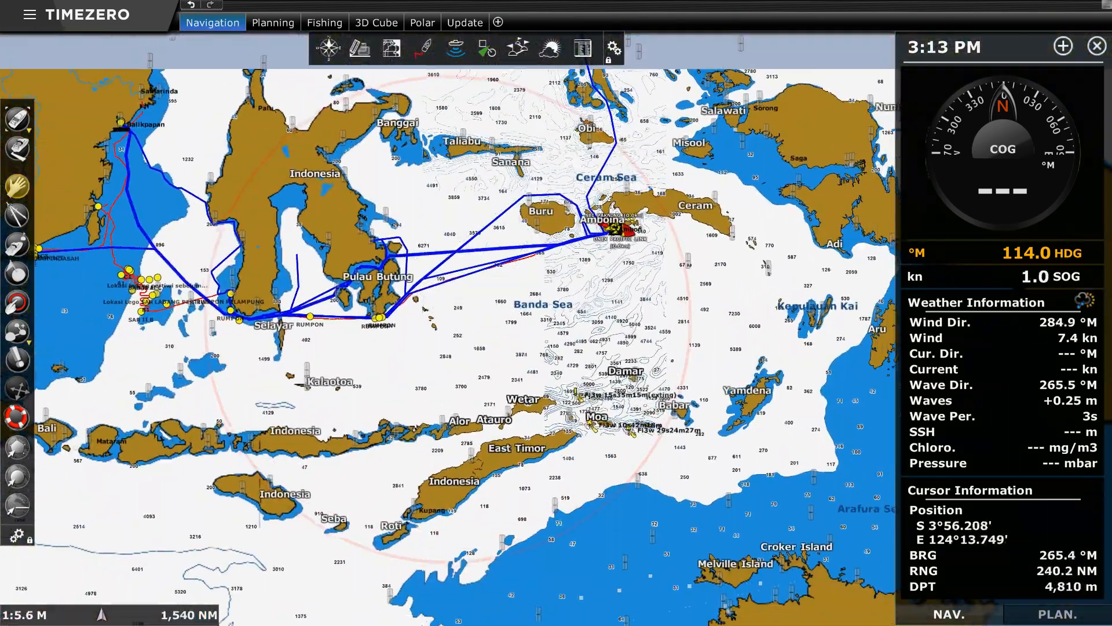
pyautogui.moveTo(220, 238); pyautogui.dragTo(468, 300)
pyautogui.moveTo(326, 265); pyautogui.dragTo(391, 297)
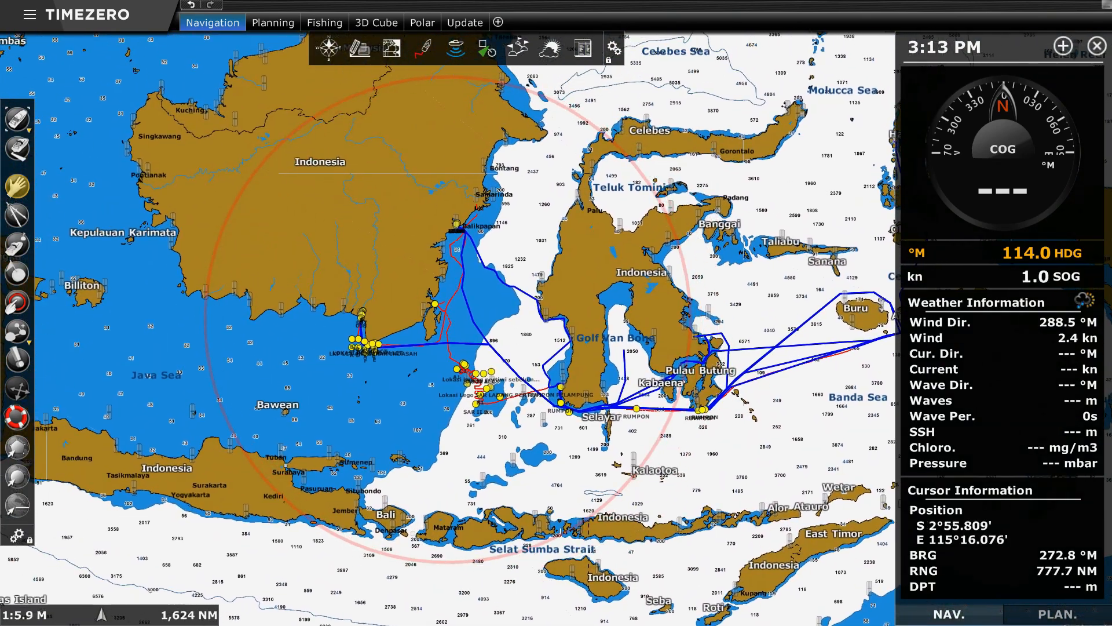
pyautogui.scroll(3, 356, 337)
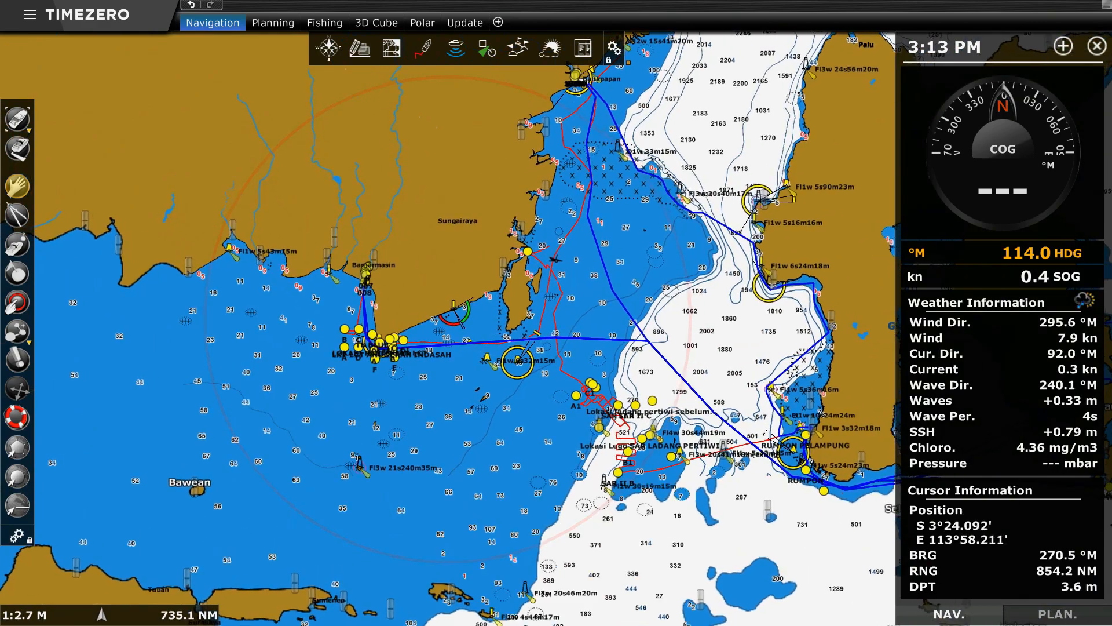
pyautogui.scroll(4, 383, 304)
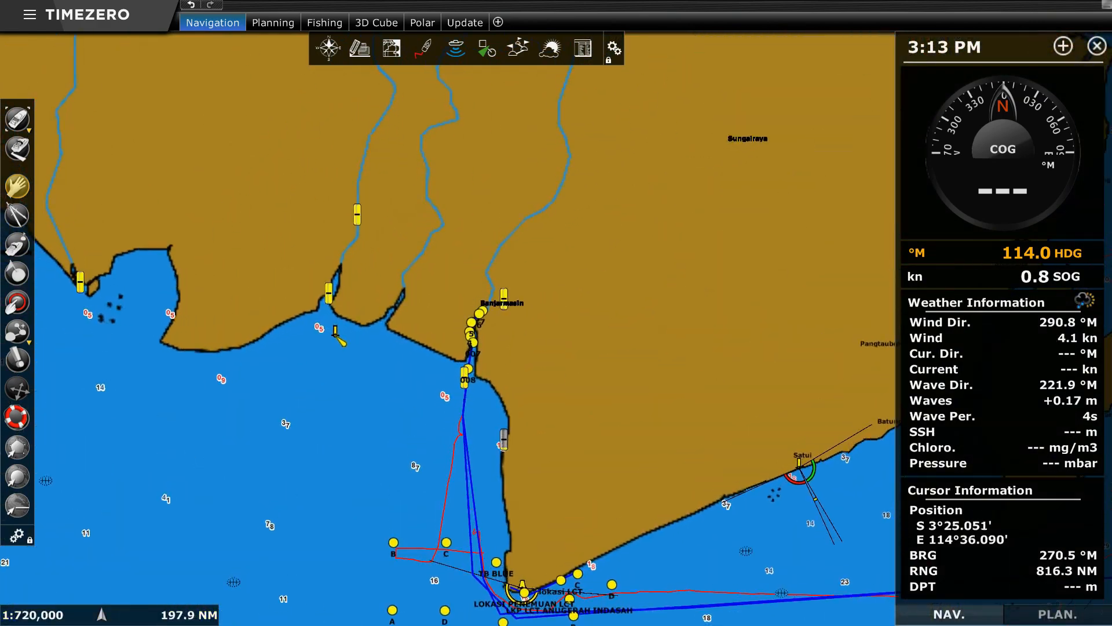
pyautogui.scroll(4, 483, 342)
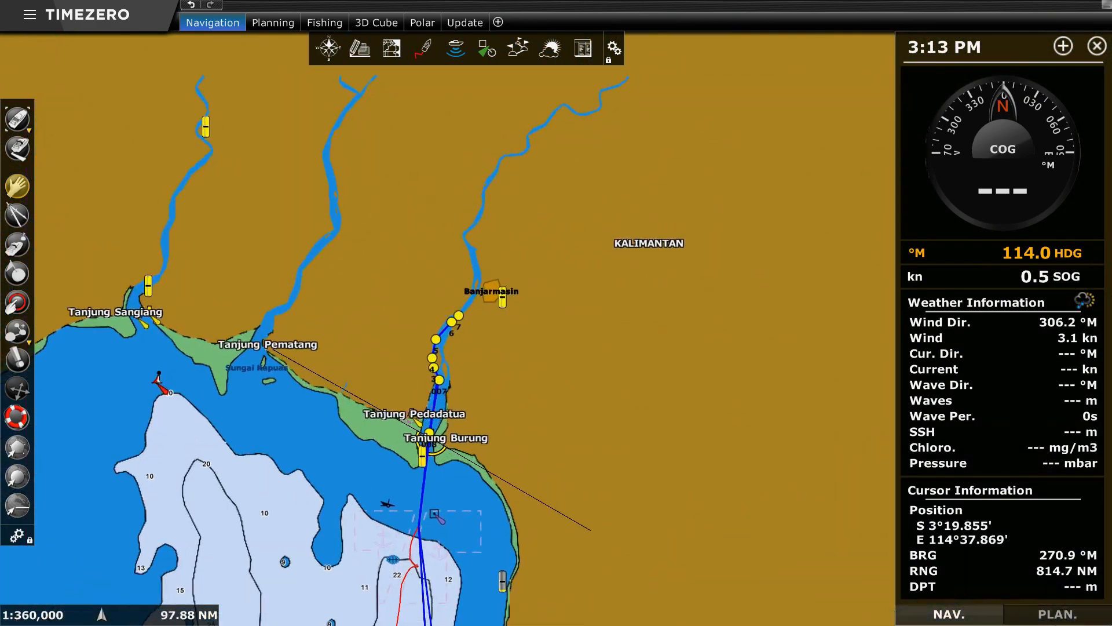
pyautogui.scroll(4, 407, 373)
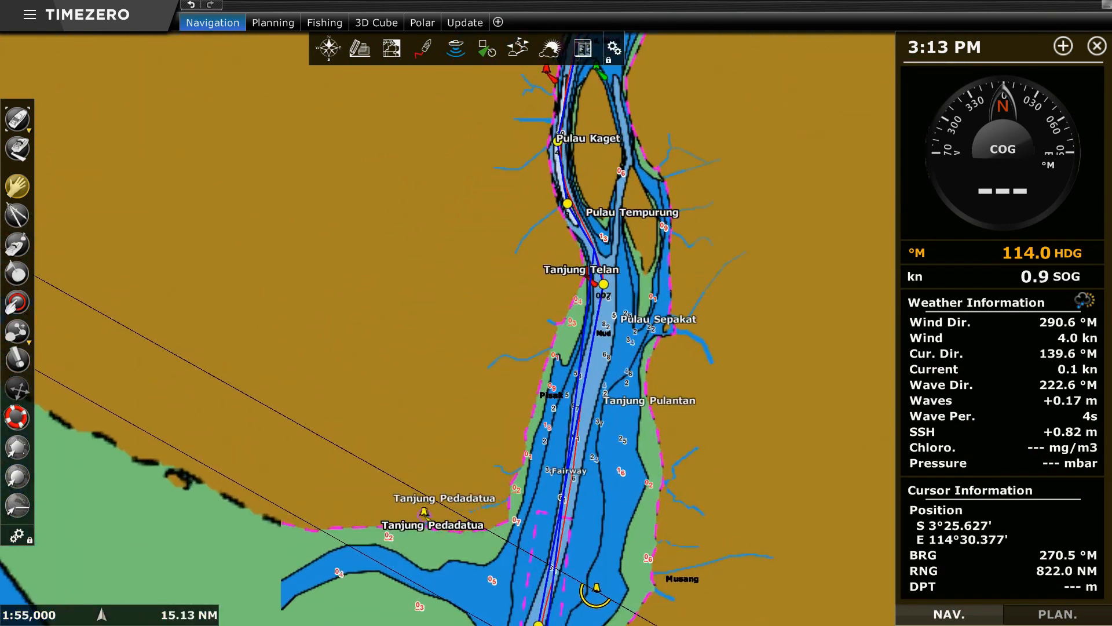
pyautogui.click(391, 49)
pyautogui.moveTo(406, 70)
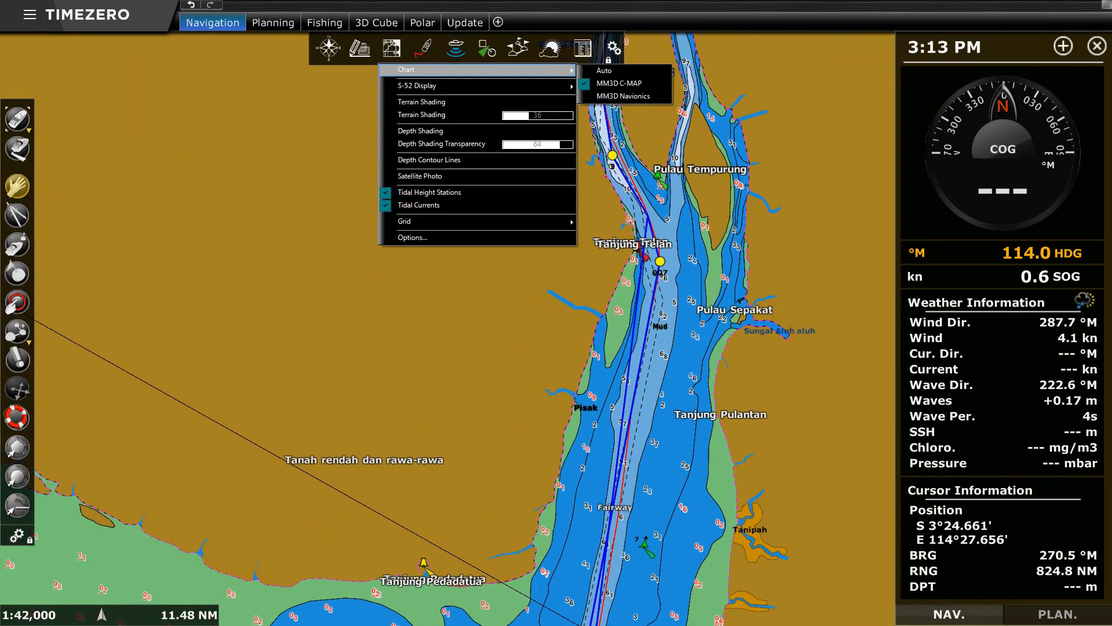
pyautogui.click(623, 96)
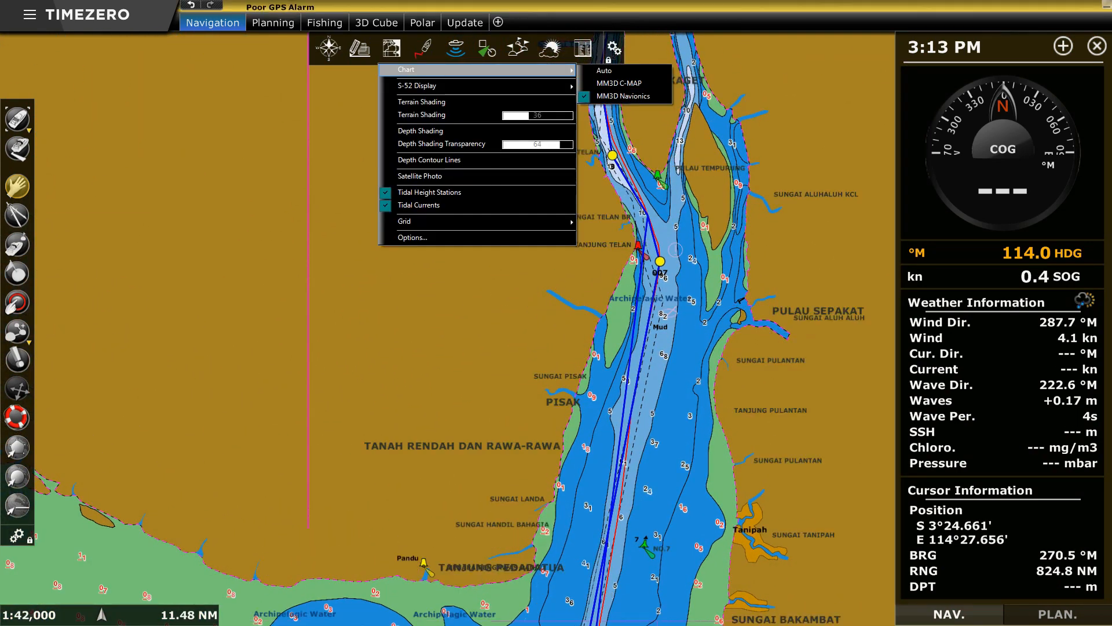
pyautogui.click(761, 355)
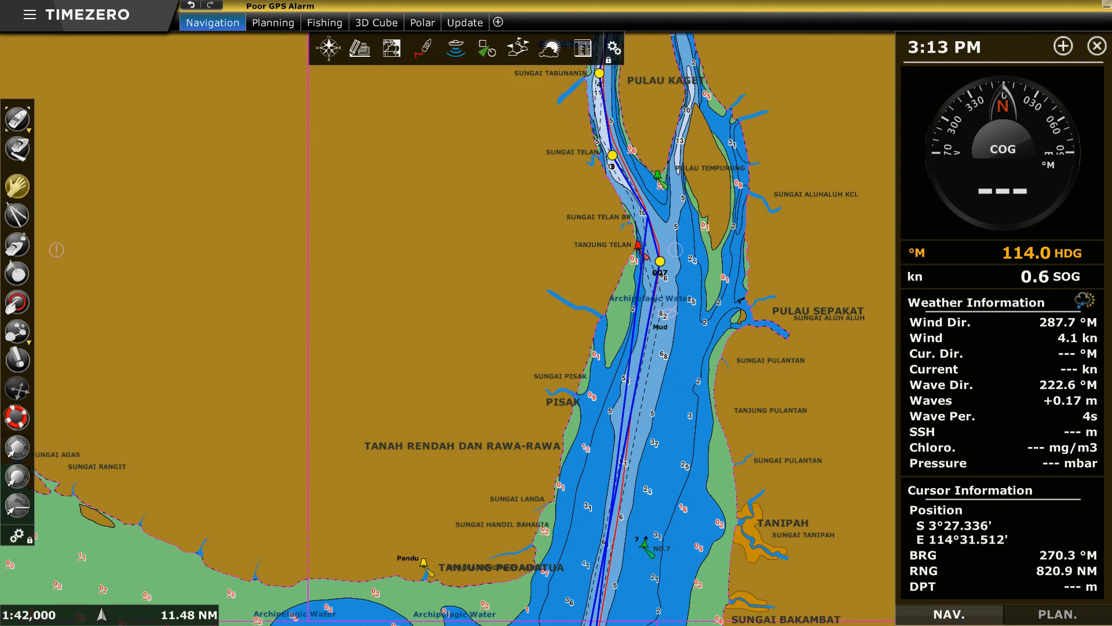
# Step: Examine the Navionics chart along the river from Pulau Kaget north to Pelabuhan Trisakti and Banjarmasin
pyautogui.moveTo(793, 123); pyautogui.dragTo(525, 427)
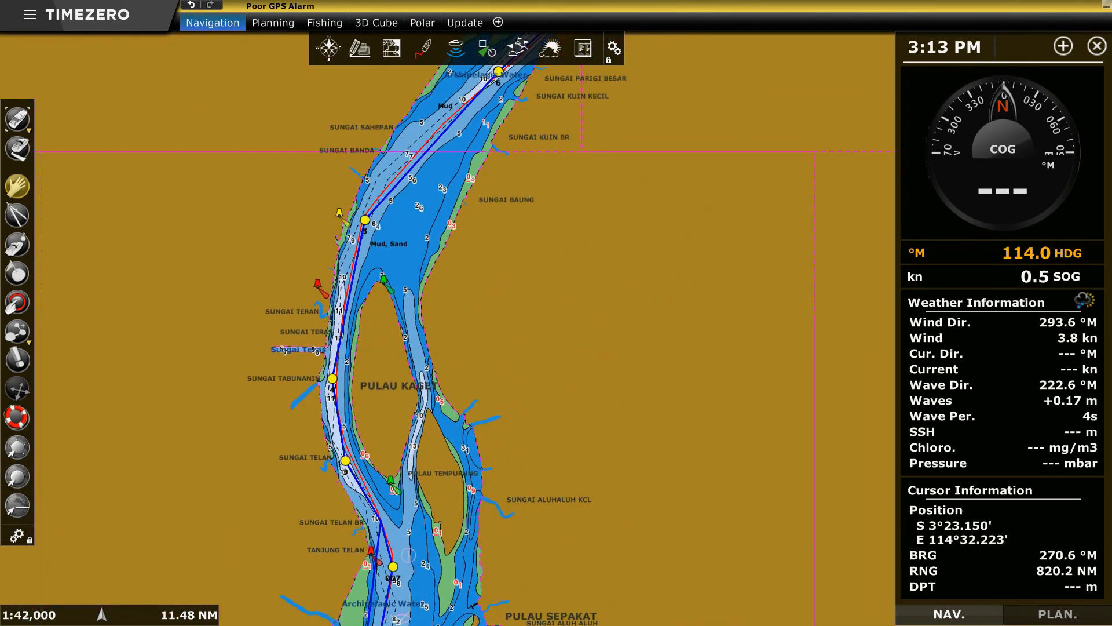
pyautogui.moveTo(631, 163); pyautogui.dragTo(580, 361)
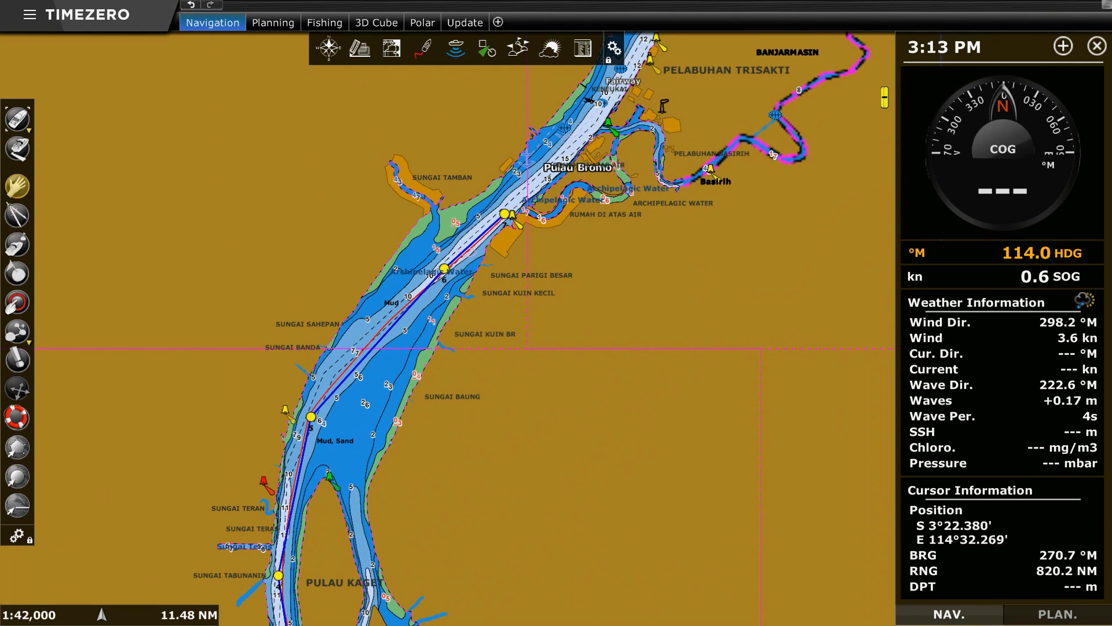
pyautogui.moveTo(526, 404); pyautogui.dragTo(581, 450)
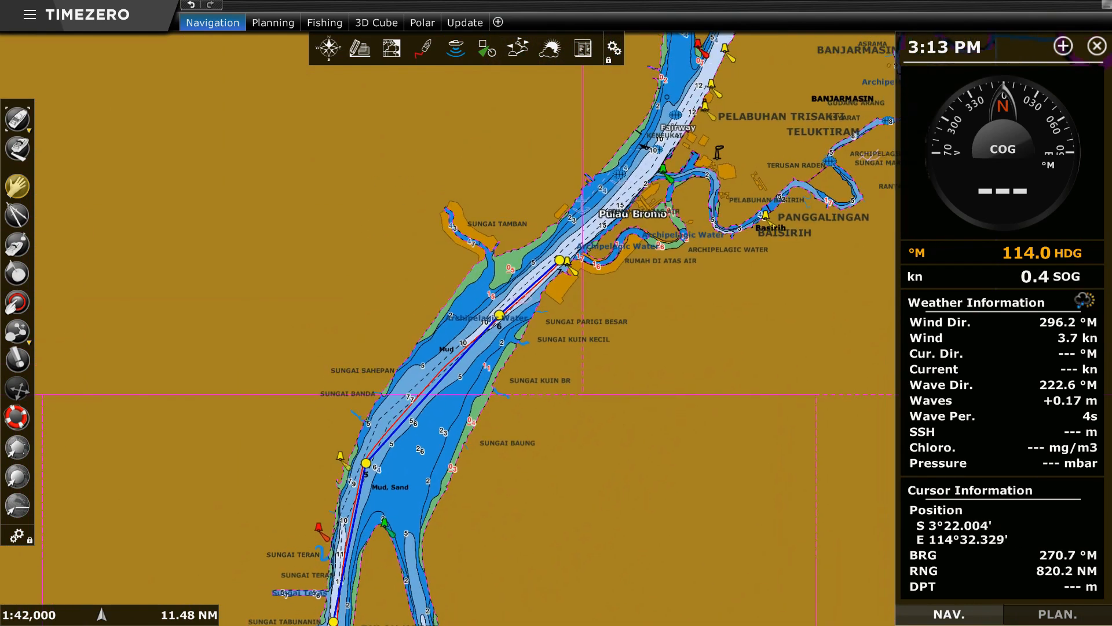
pyautogui.moveTo(636, 348); pyautogui.dragTo(555, 452)
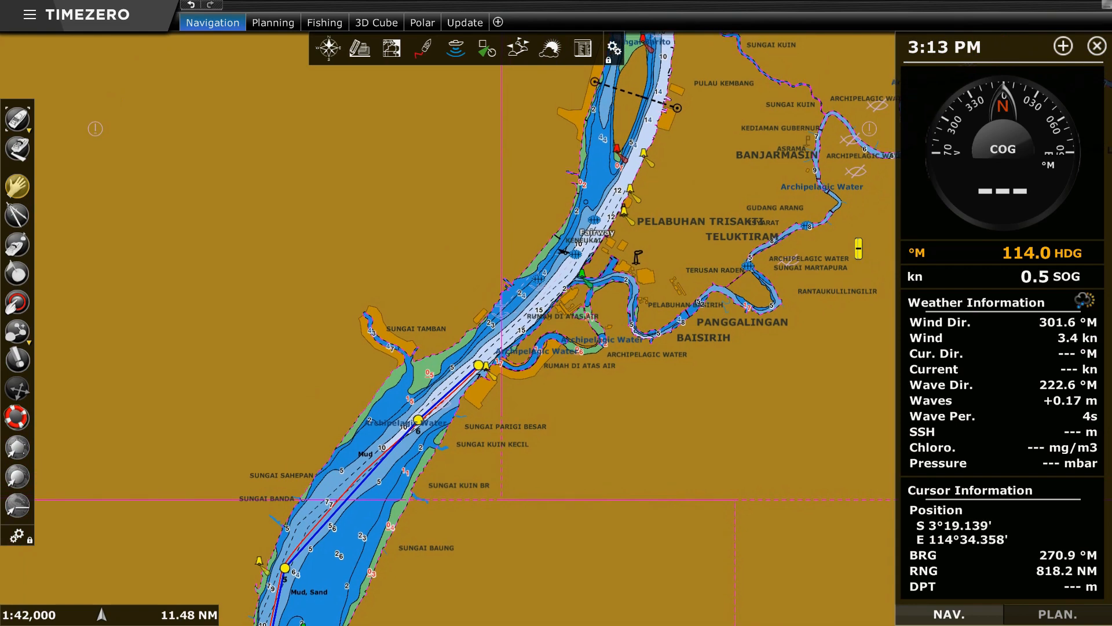
pyautogui.moveTo(706, 168)
pyautogui.mouseDown()
pyautogui.moveTo(668, 245)
pyautogui.moveTo(692, 165)
pyautogui.mouseUp()
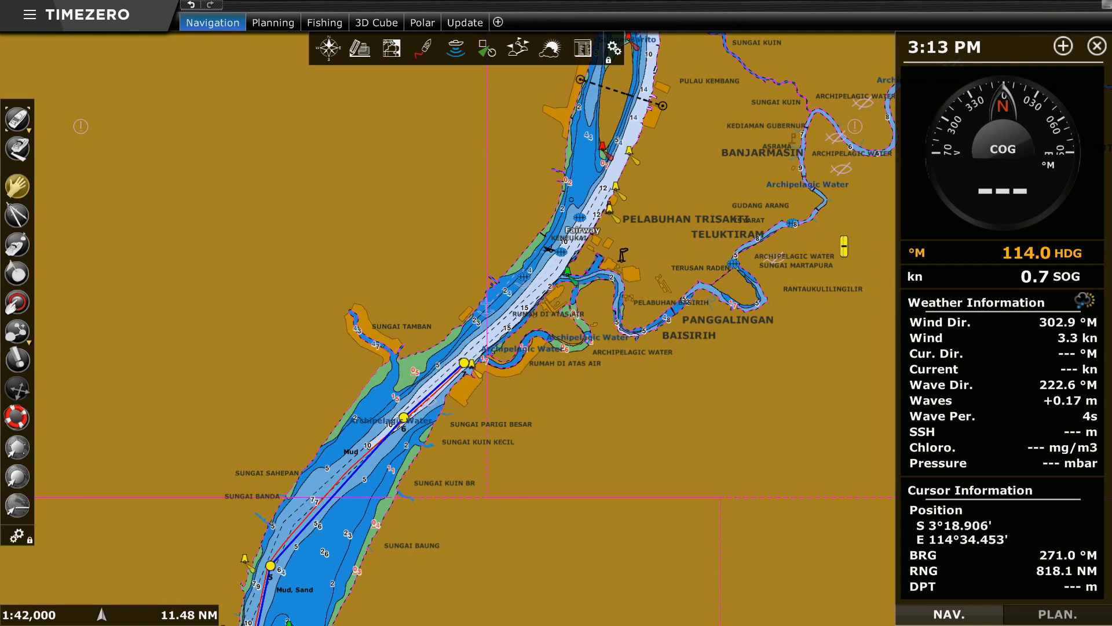
# Step: Examine the Navionics chart along Sungai Barito from Banjarmasin north past Pulau Alalak, Mundur Baru and Berambai to Sungai Batilap
pyautogui.moveTo(684, 174); pyautogui.dragTo(667, 227)
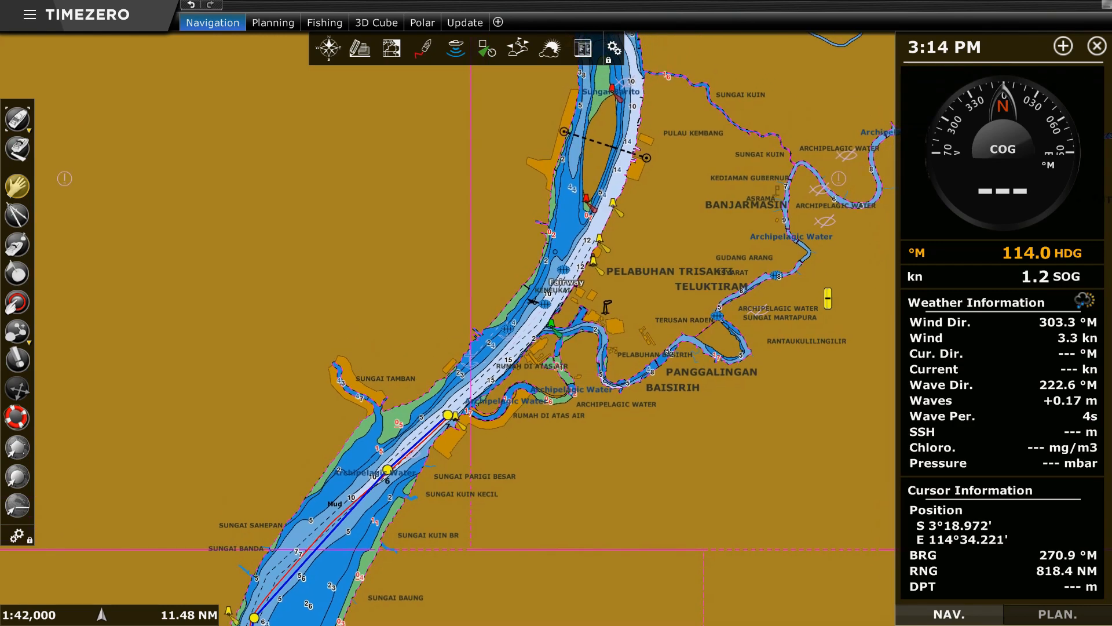
pyautogui.moveTo(675, 167); pyautogui.dragTo(612, 307)
pyautogui.moveTo(643, 124); pyautogui.dragTo(668, 368)
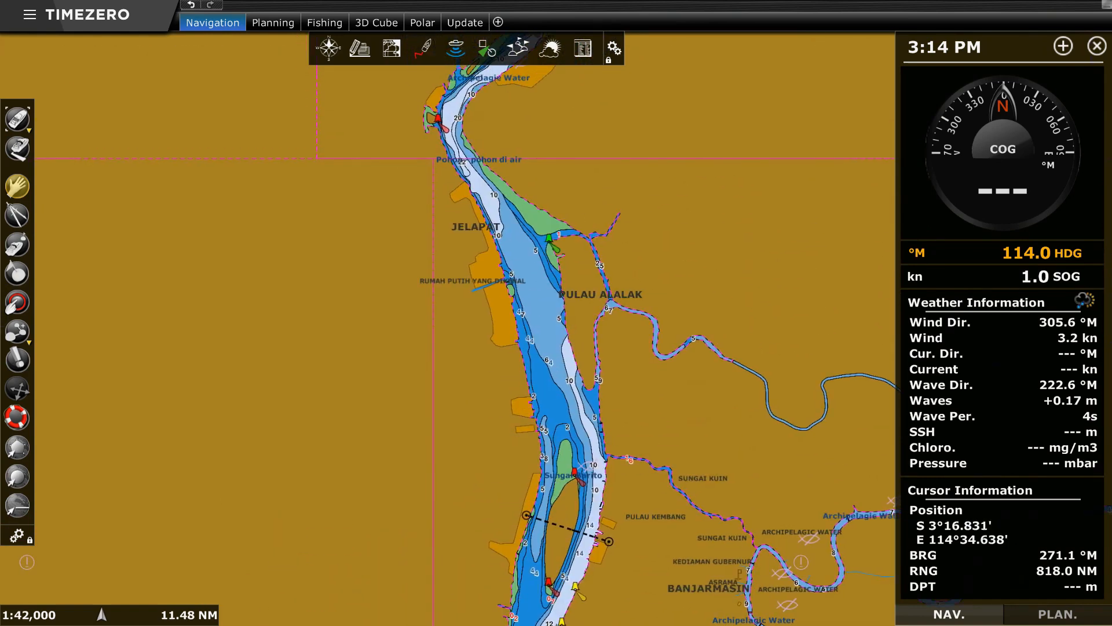
pyautogui.moveTo(684, 128)
pyautogui.mouseDown()
pyautogui.moveTo(666, 310)
pyautogui.moveTo(642, 370)
pyautogui.moveTo(680, 244)
pyautogui.moveTo(639, 390)
pyautogui.mouseUp()
pyautogui.moveTo(682, 233); pyautogui.dragTo(644, 368)
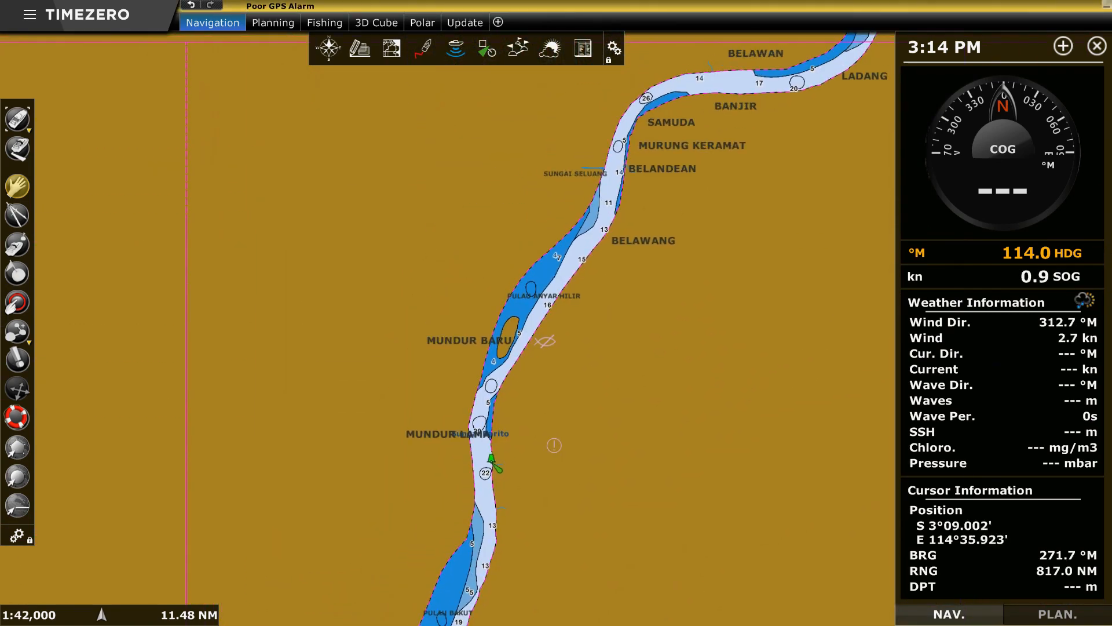
pyautogui.moveTo(771, 107); pyautogui.dragTo(634, 271)
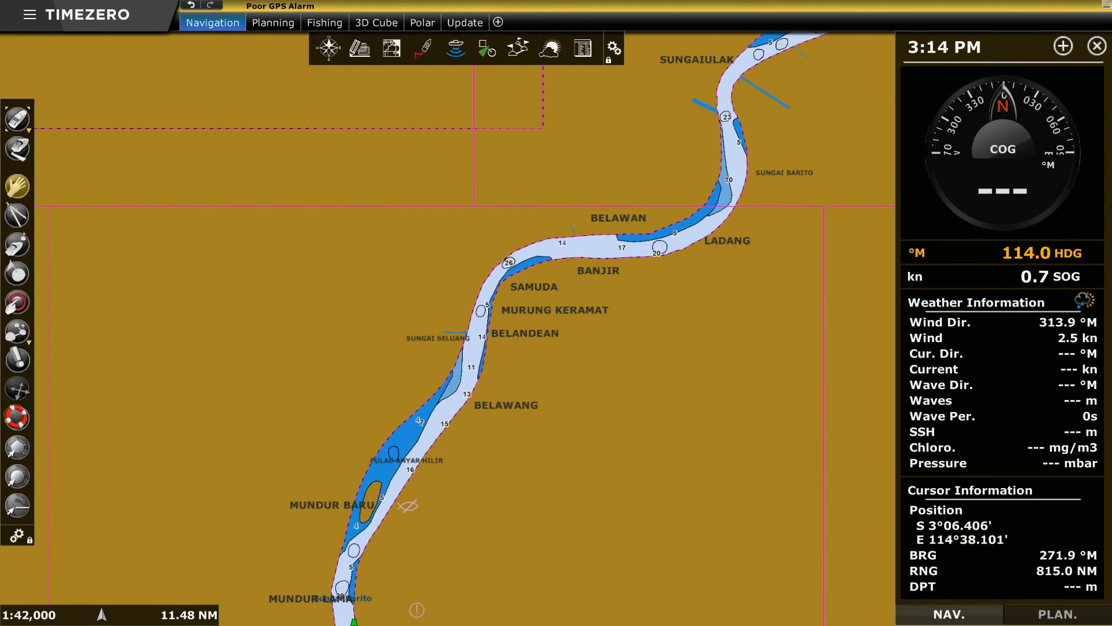
pyautogui.moveTo(802, 108); pyautogui.dragTo(598, 316)
pyautogui.scroll(-3, 598, 316)
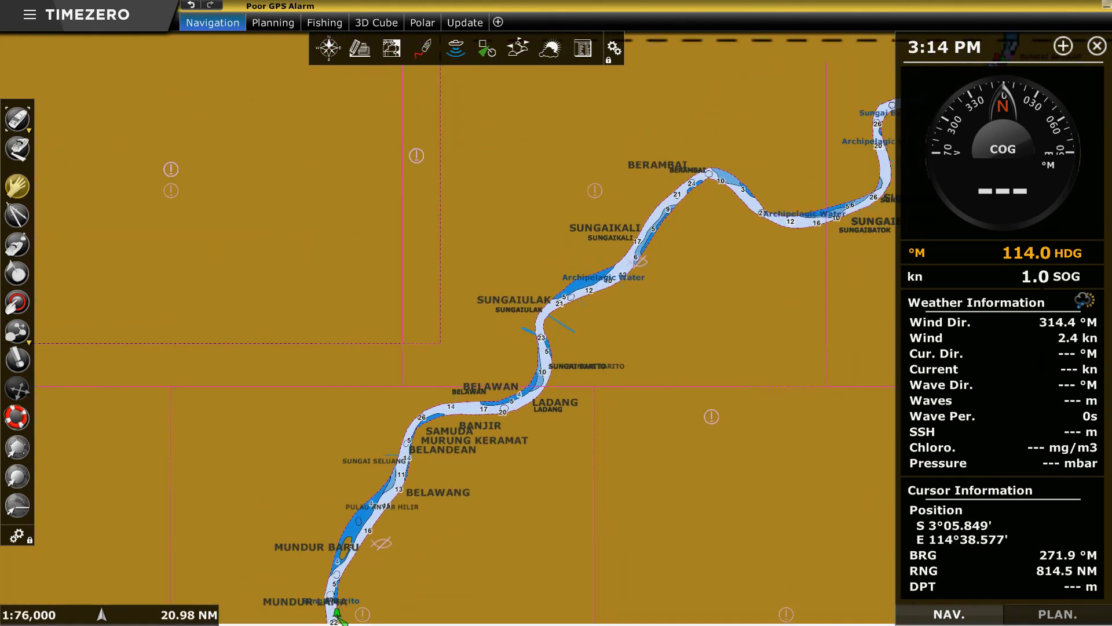
pyautogui.moveTo(769, 264); pyautogui.dragTo(609, 309)
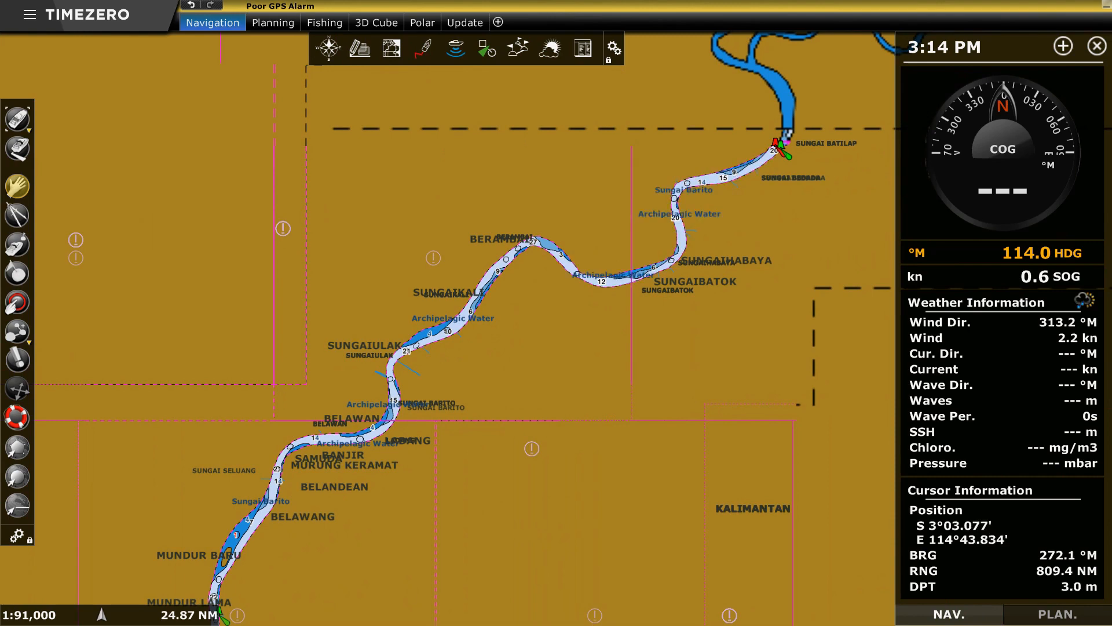
# Step: Follow the Navionics chart upriver from Sungaihabaya past Penghulu, Lepasan and Jambu to the end of its coverage at Langkan
pyautogui.scroll(3, 682, 253)
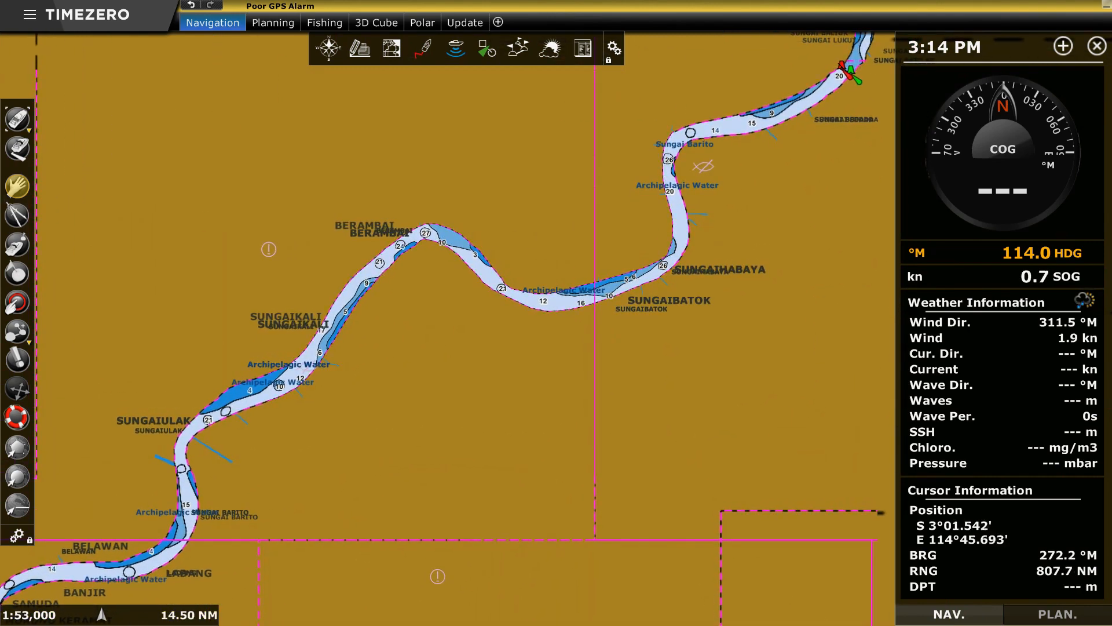
pyautogui.moveTo(709, 231); pyautogui.dragTo(580, 385)
pyautogui.moveTo(492, 200); pyautogui.dragTo(558, 394)
pyautogui.moveTo(735, 155); pyautogui.dragTo(394, 397)
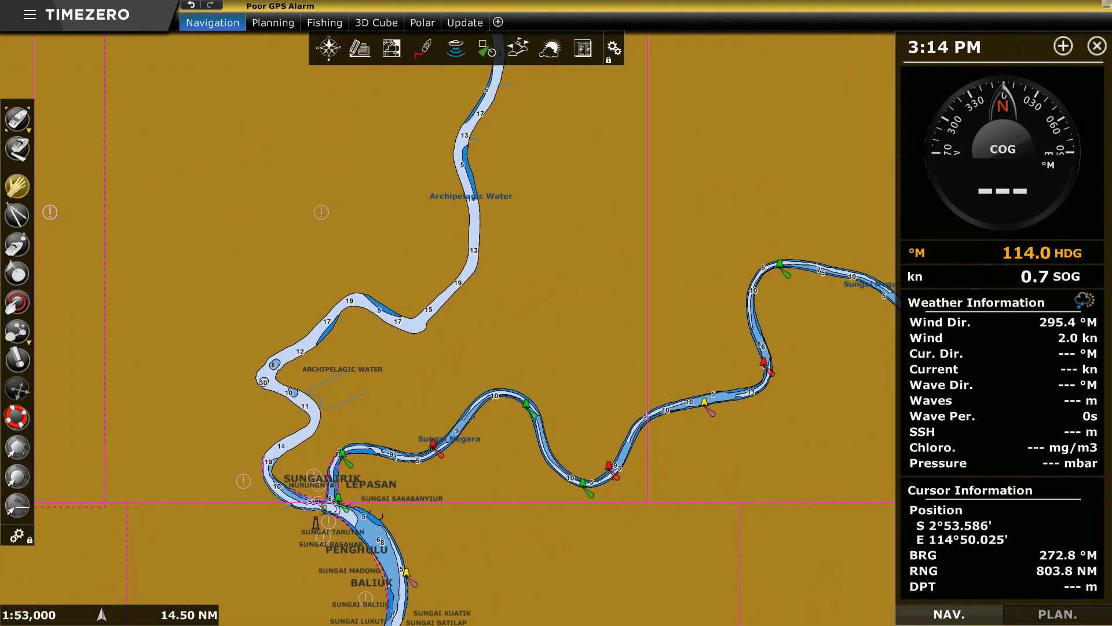
pyautogui.moveTo(579, 191); pyautogui.dragTo(596, 476)
pyautogui.moveTo(542, 247); pyautogui.dragTo(604, 451)
pyautogui.moveTo(498, 197); pyautogui.dragTo(658, 487)
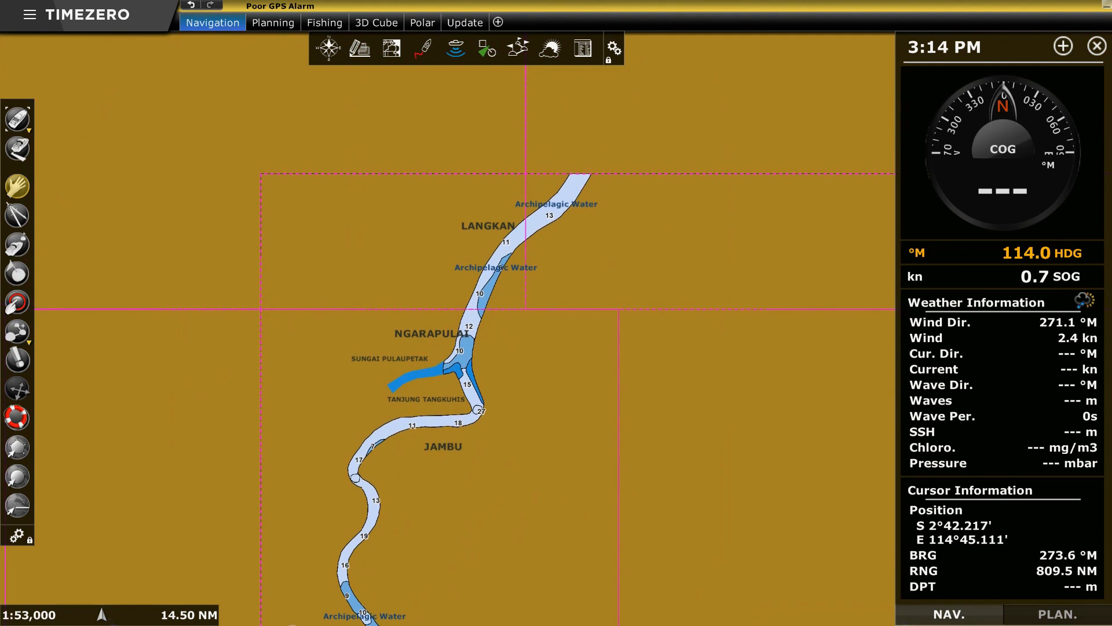
pyautogui.moveTo(589, 215); pyautogui.dragTo(673, 151)
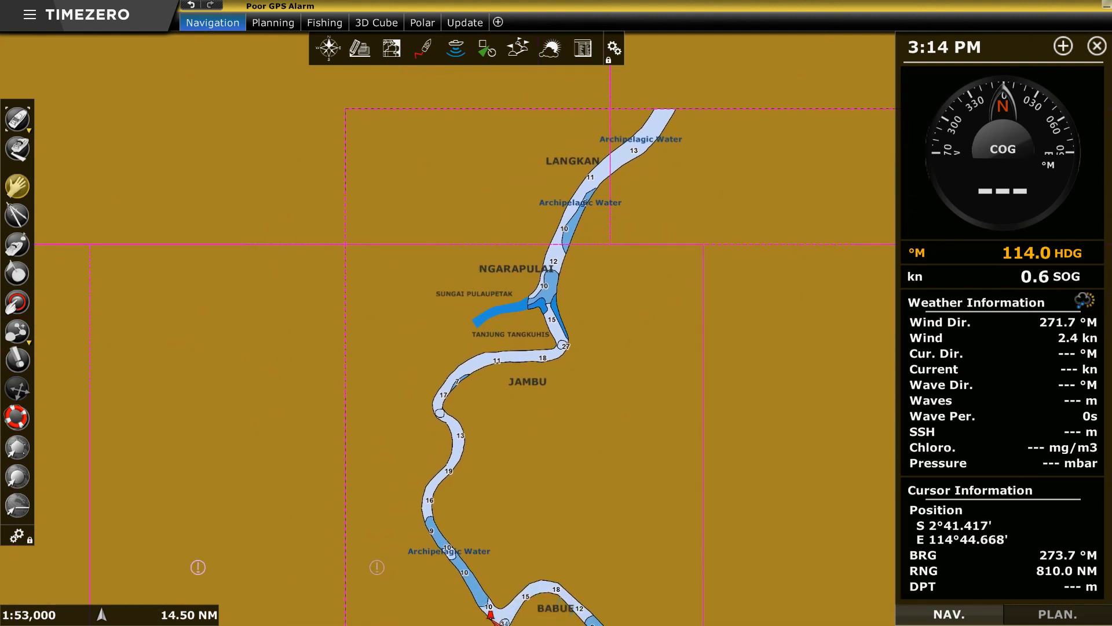
# Step: Switch the chart source to MM3D C-MAP at the river fork near Ngarapulai
pyautogui.click(392, 48)
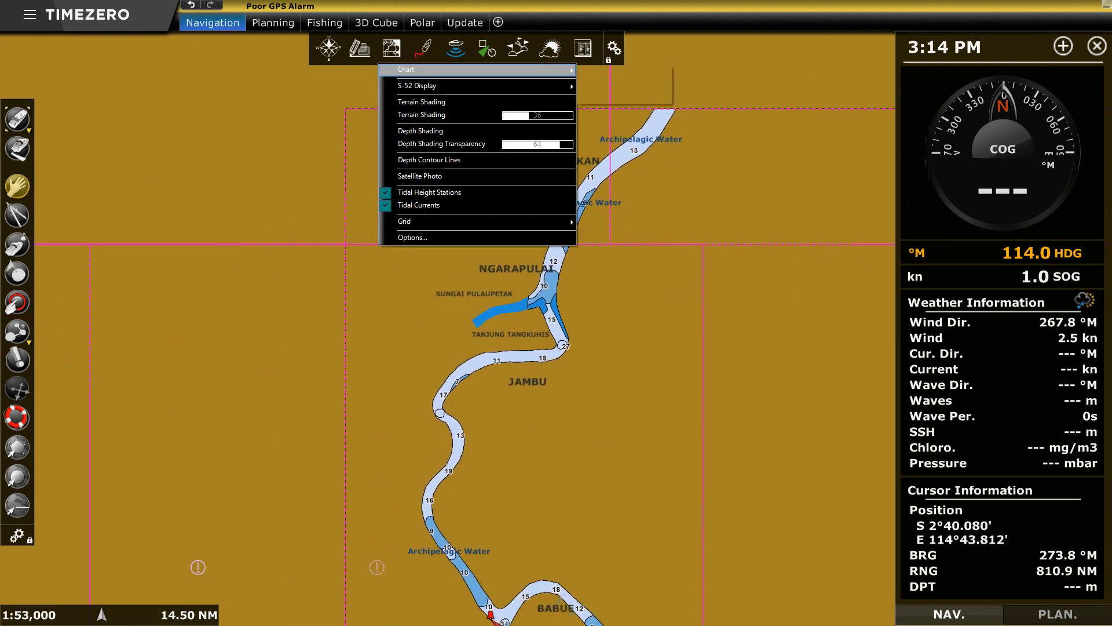
pyautogui.moveTo(417, 70)
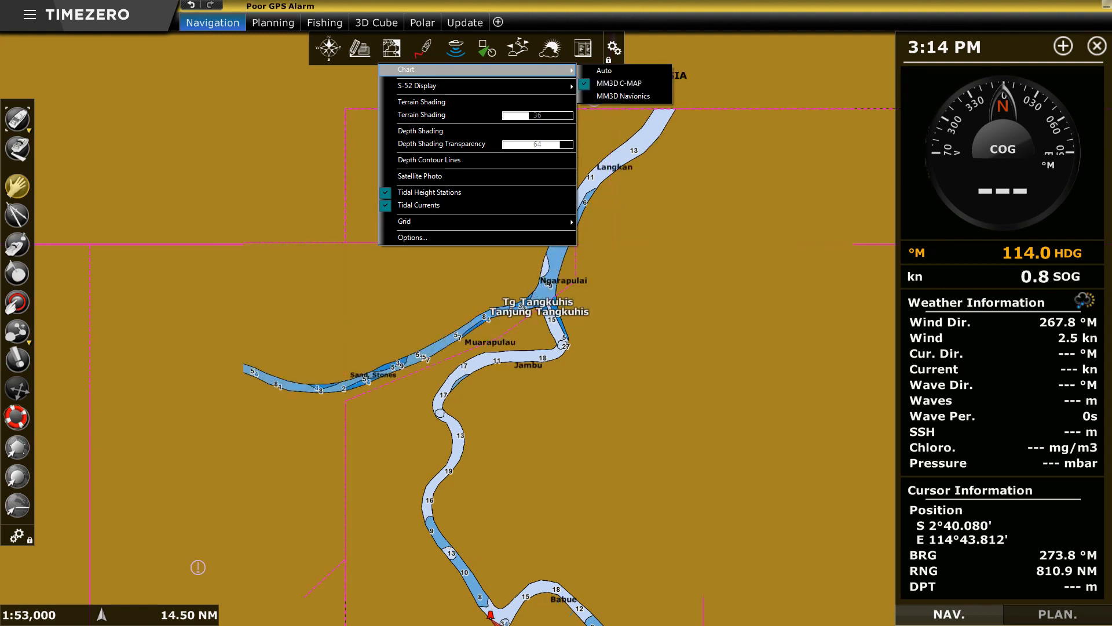
pyautogui.click(603, 422)
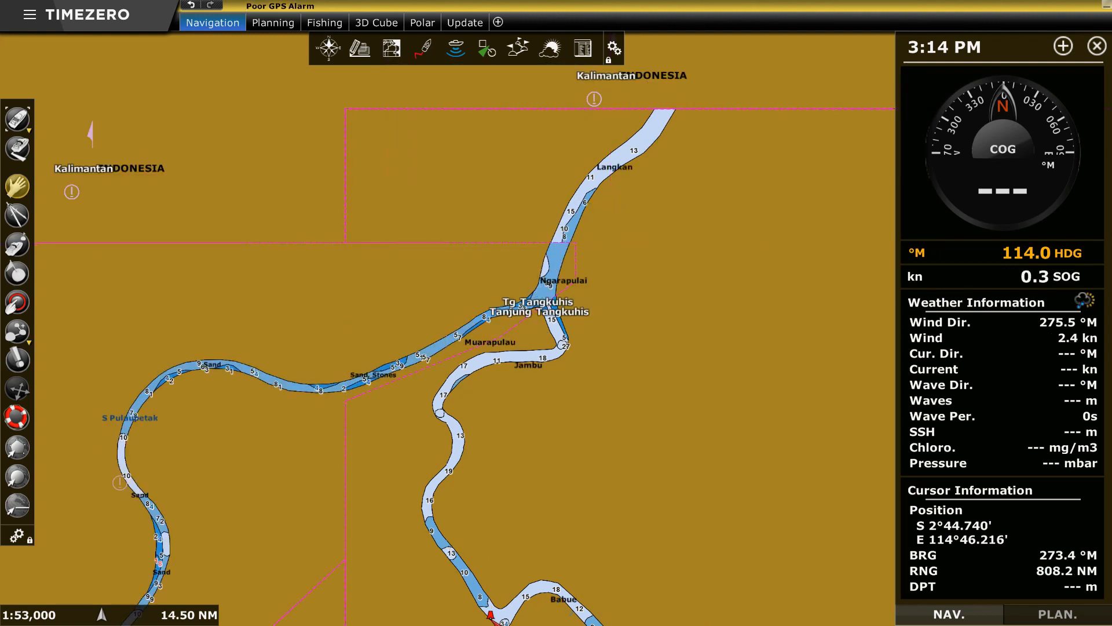
# Step: Examine the C-MAP chart along S Pulaupetak from Tanjung Tangkuhis southwest past Belawan to Lada and Kenamit
pyautogui.moveTo(443, 376); pyautogui.dragTo(658, 212)
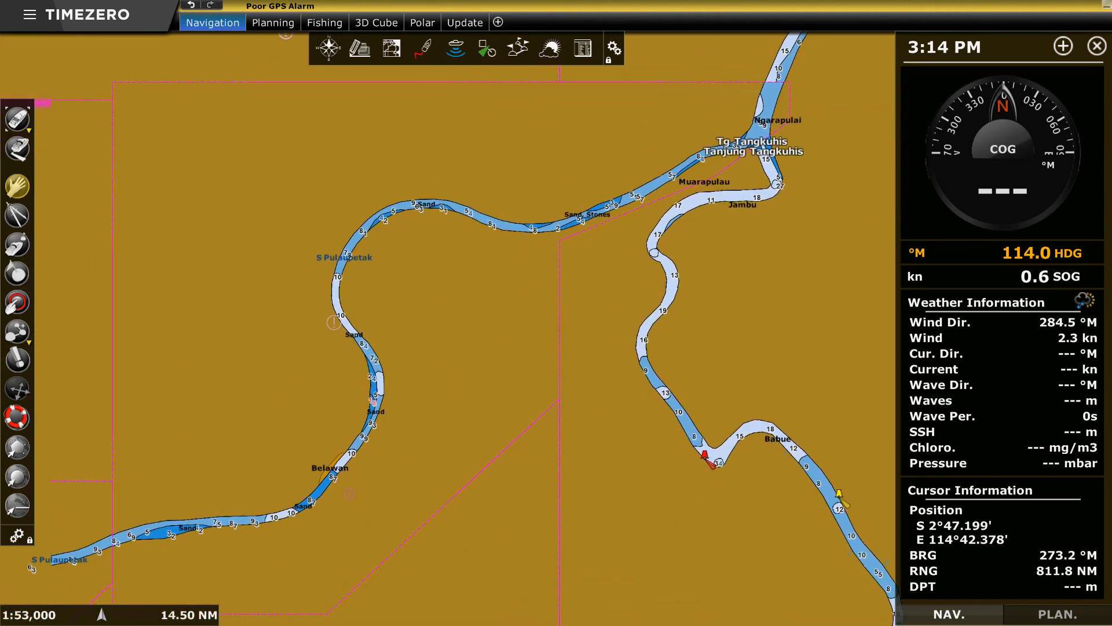
pyautogui.moveTo(272, 525); pyautogui.dragTo(634, 336)
pyautogui.moveTo(206, 501); pyautogui.dragTo(409, 434)
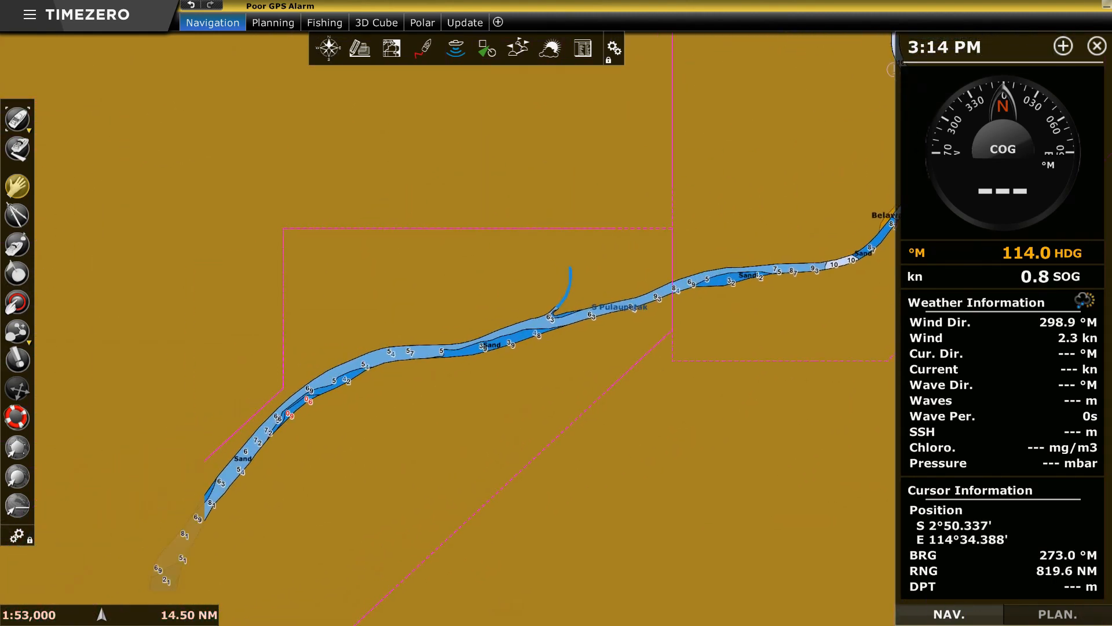
pyautogui.moveTo(113, 579); pyautogui.dragTo(489, 257)
pyautogui.moveTo(113, 571); pyautogui.dragTo(402, 371)
pyautogui.moveTo(210, 209); pyautogui.dragTo(212, 232)
pyautogui.moveTo(315, 270); pyautogui.dragTo(402, 340)
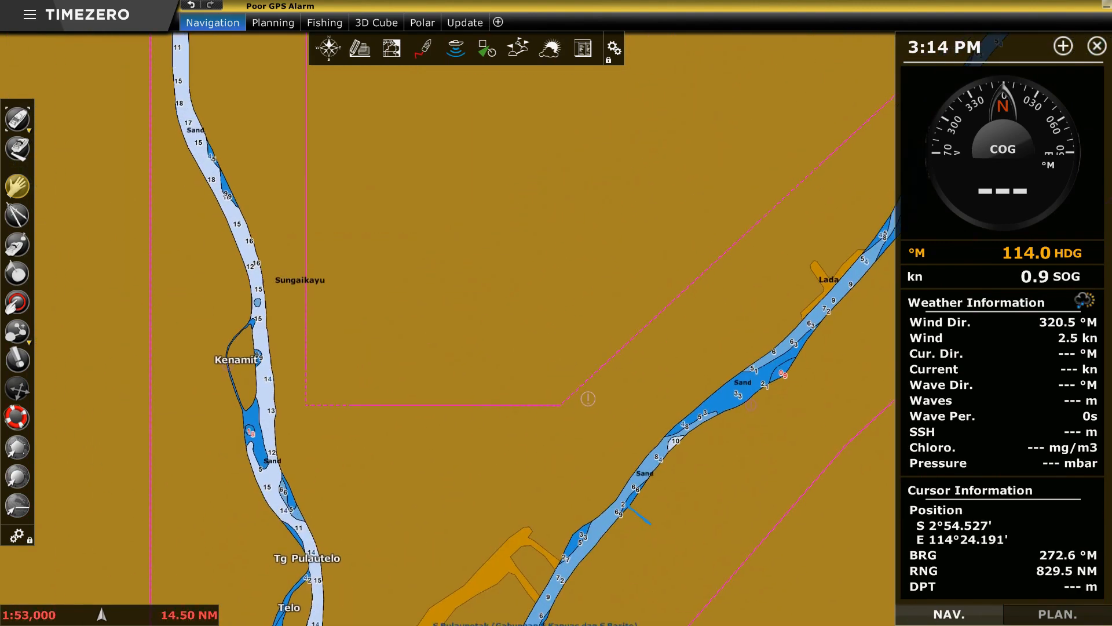
# Step: Examine the C-MAP chart around Kualakapuas and downriver past Tg Bungkok and Lupakantasan to Tg Sambas
pyautogui.scroll(-3, 404, 339)
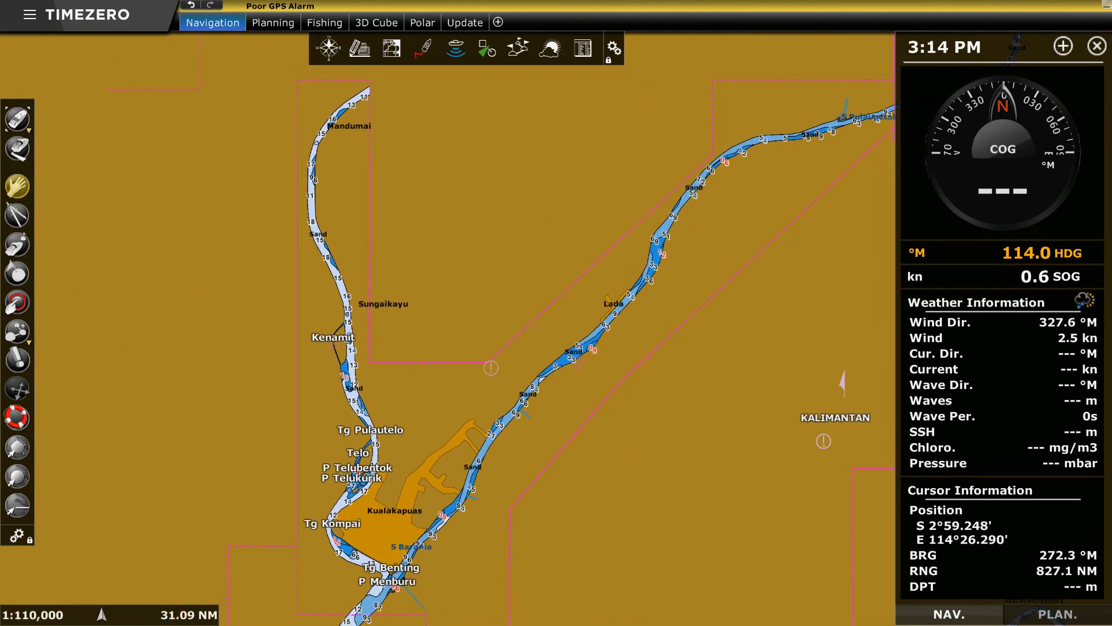
pyautogui.moveTo(484, 480); pyautogui.dragTo(605, 328)
pyautogui.moveTo(530, 522); pyautogui.dragTo(569, 288)
pyautogui.moveTo(567, 530); pyautogui.dragTo(598, 300)
pyautogui.moveTo(492, 547); pyautogui.dragTo(545, 497)
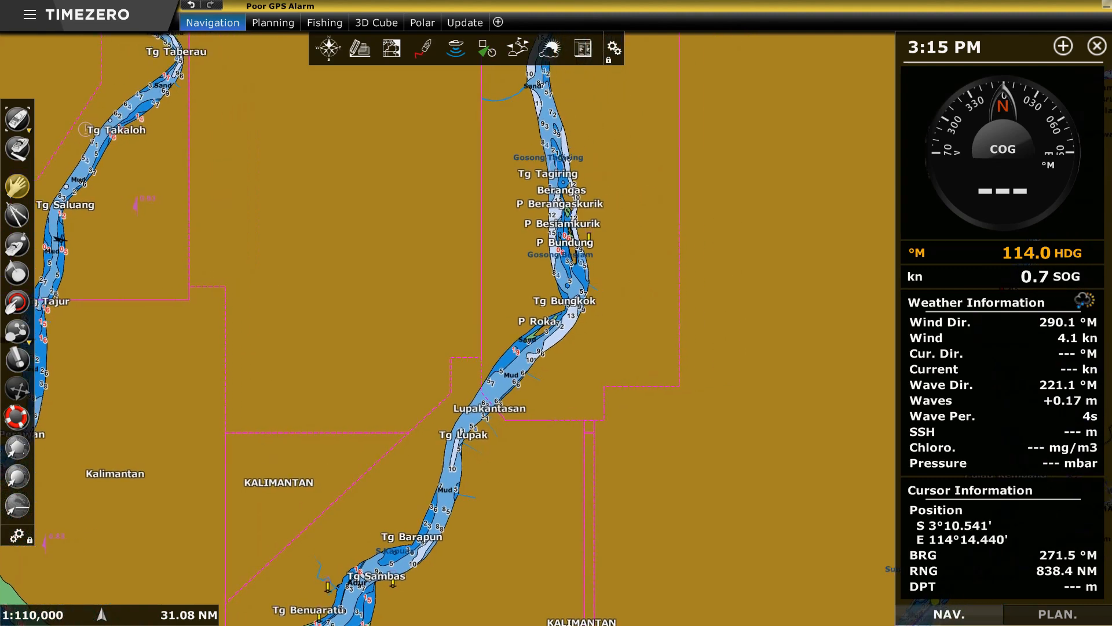
# Step: Follow the C-MAP chart up the Kahayan river past Tg Tabuang, Pulangpisau and Tumbangnusa to Palangkaraya
pyautogui.moveTo(318, 189); pyautogui.dragTo(511, 435)
pyautogui.moveTo(579, 191); pyautogui.dragTo(547, 521)
pyautogui.moveTo(516, 260); pyautogui.dragTo(503, 408)
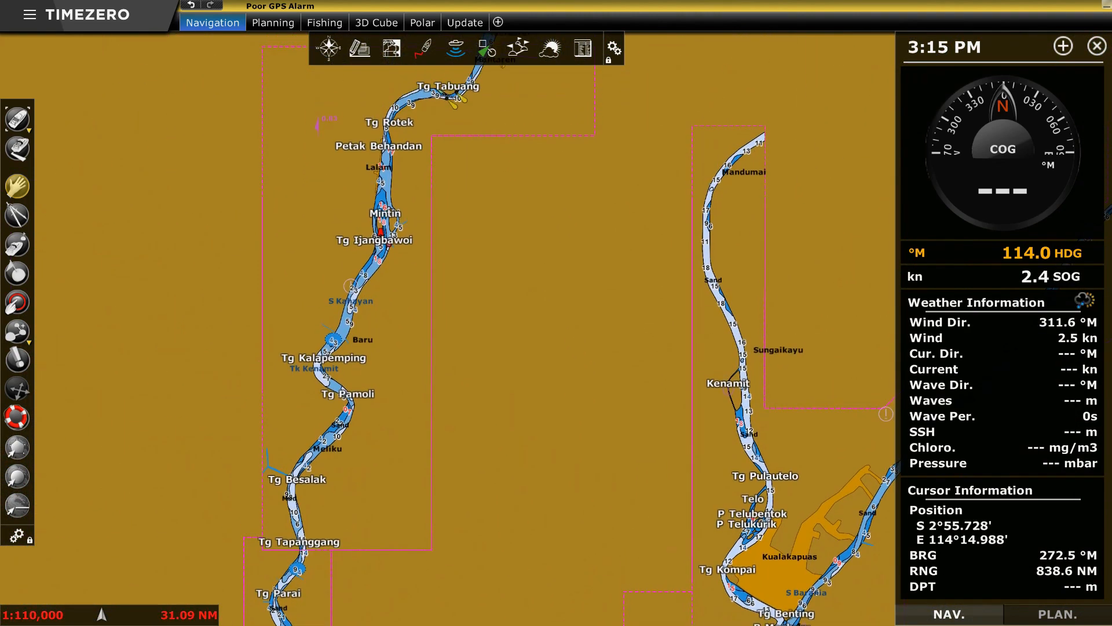
pyautogui.moveTo(601, 104); pyautogui.dragTo(505, 358)
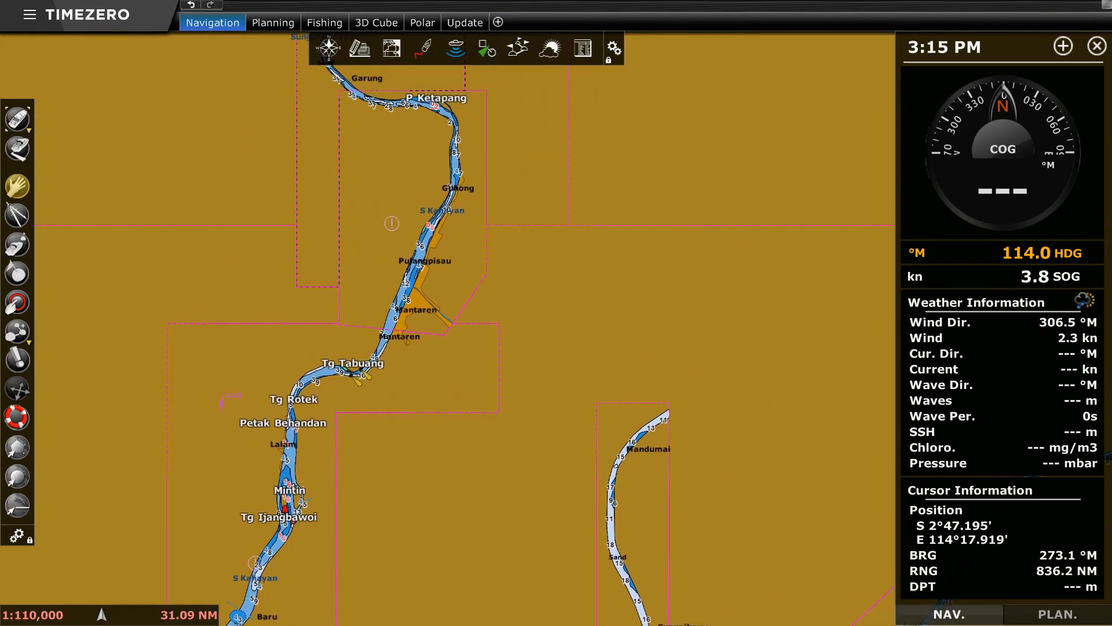
pyautogui.moveTo(521, 80); pyautogui.dragTo(613, 319)
pyautogui.moveTo(508, 121); pyautogui.dragTo(564, 311)
pyautogui.moveTo(571, 142); pyautogui.dragTo(546, 358)
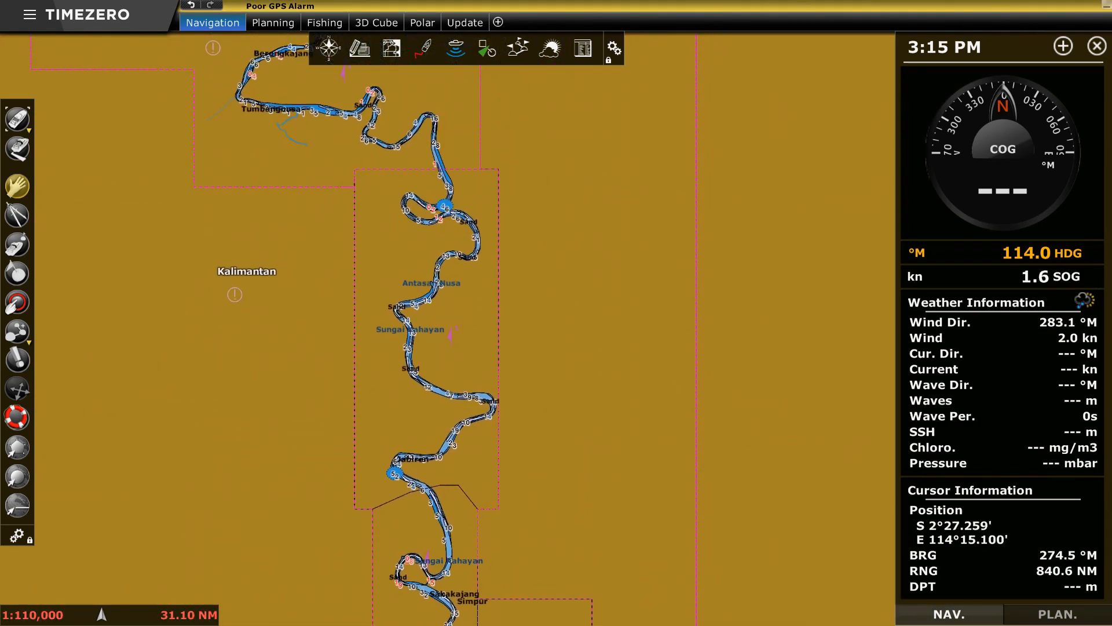
pyautogui.moveTo(571, 115); pyautogui.dragTo(689, 309)
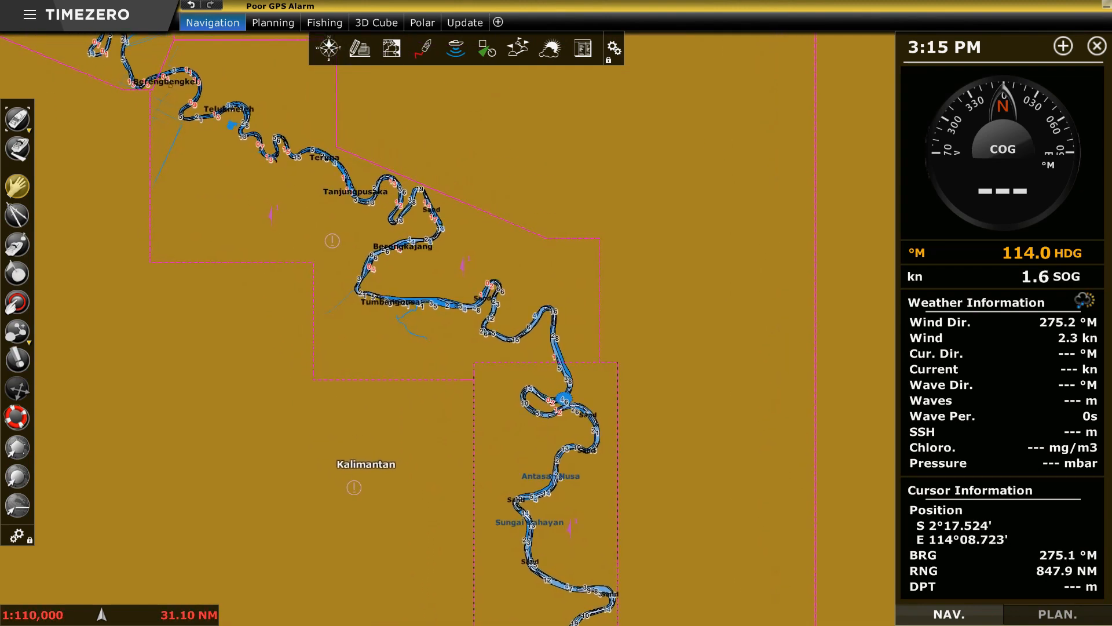
pyautogui.moveTo(258, 62); pyautogui.dragTo(620, 319)
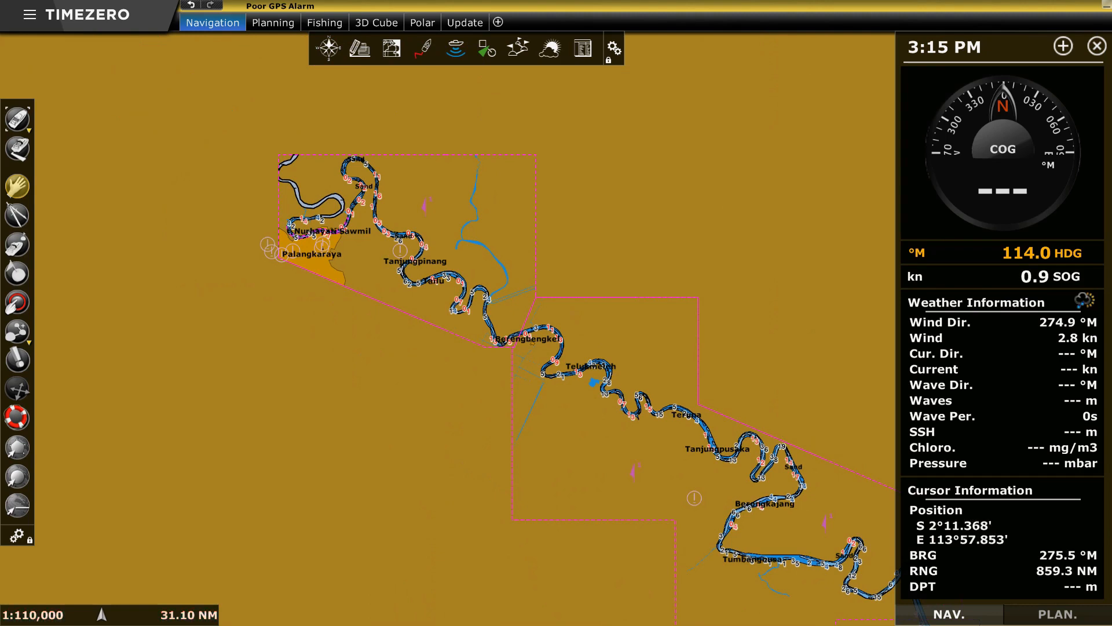
# Step: Survey Kalimantan and the Strait of Makassar at small scale and inspect the Sulawesi coast from Pulau Kapoposang to Pulau Tanakeke
pyautogui.scroll(-5, 579, 405)
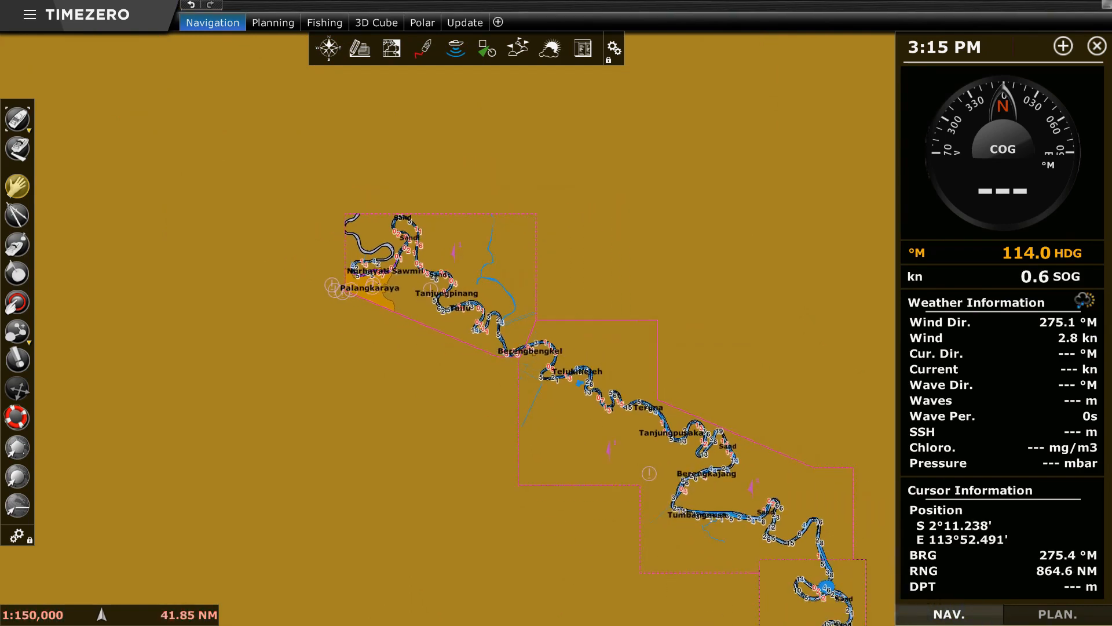
pyautogui.scroll(-4, 446, 325)
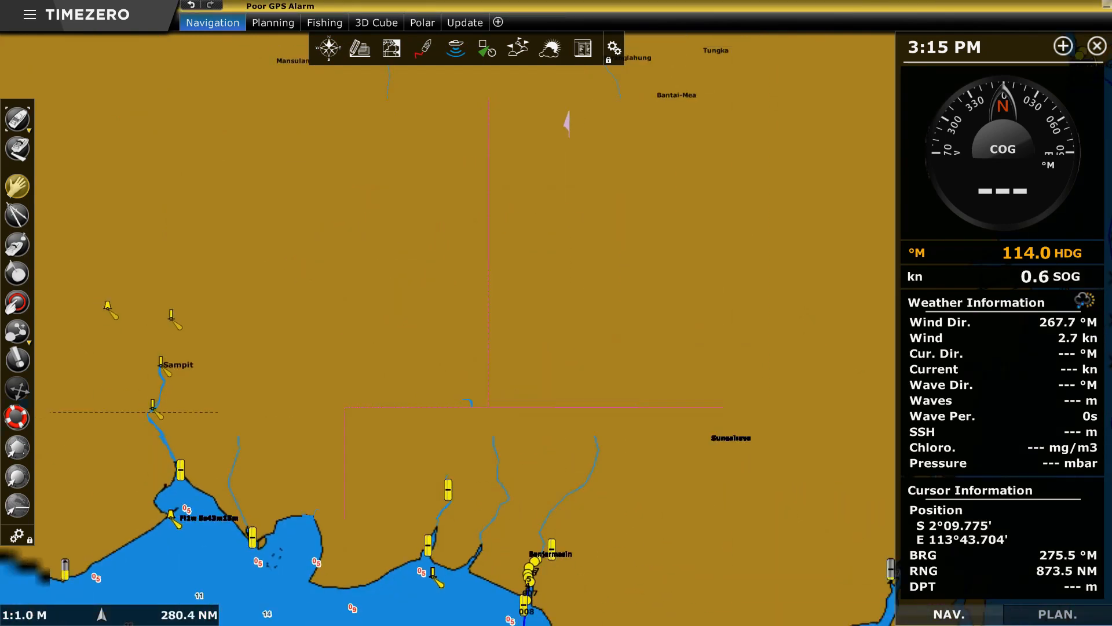
pyautogui.scroll(-3, 584, 388)
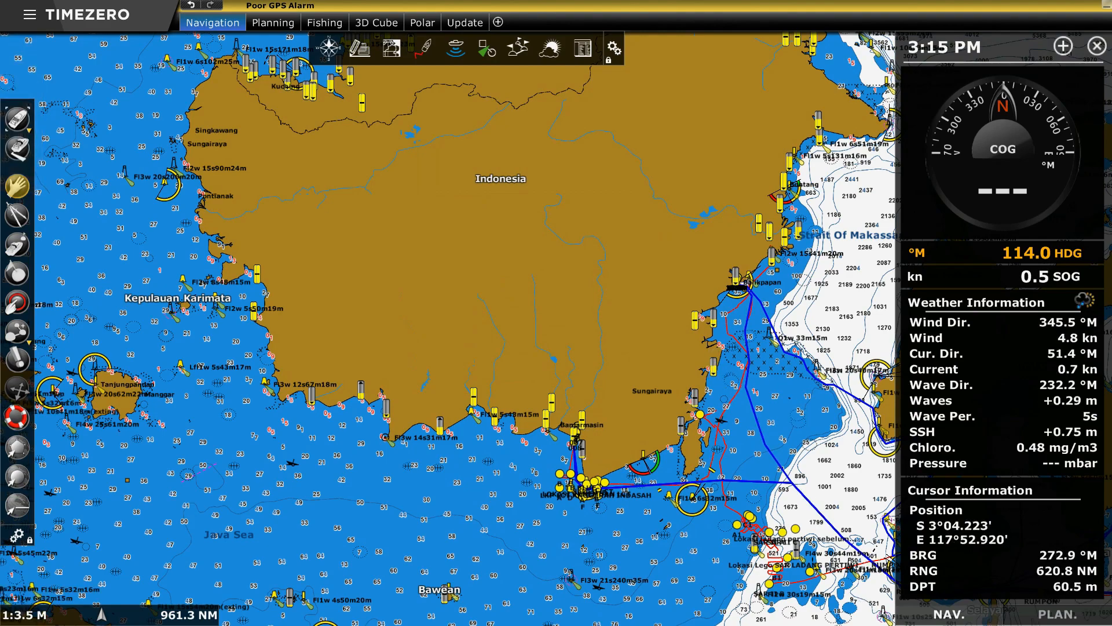
pyautogui.moveTo(813, 410); pyautogui.dragTo(490, 191)
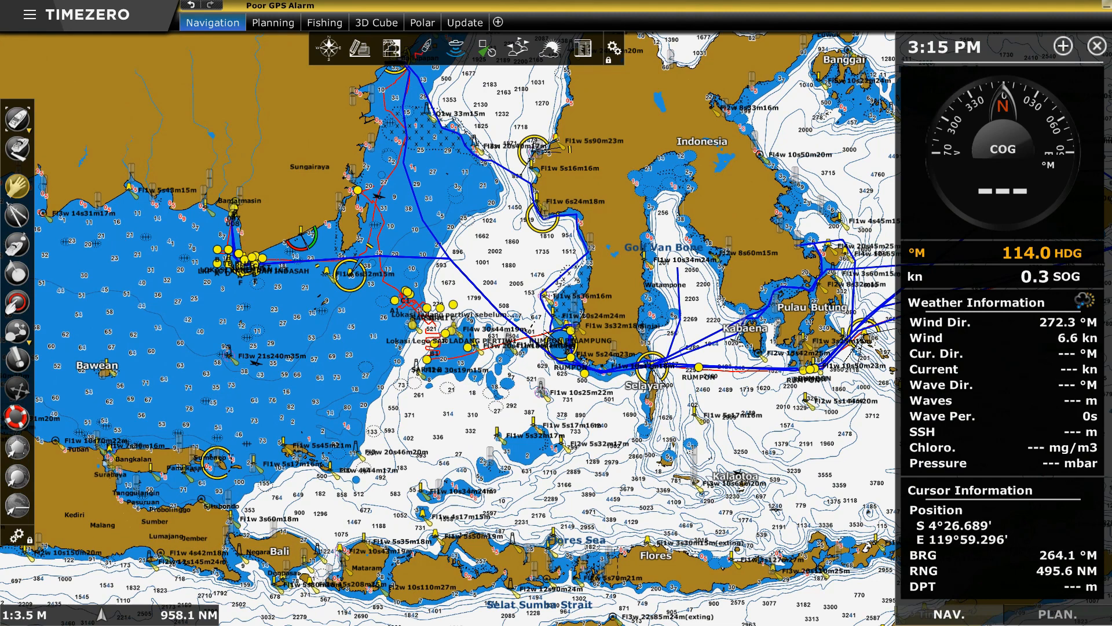
pyautogui.scroll(5, 613, 298)
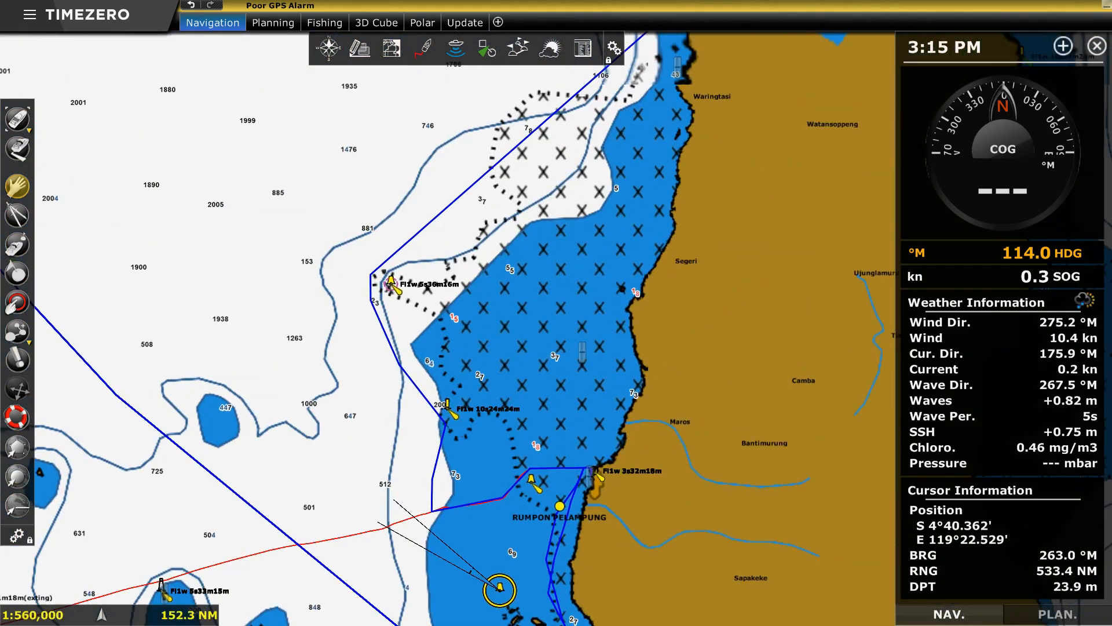
pyautogui.scroll(3, 557, 284)
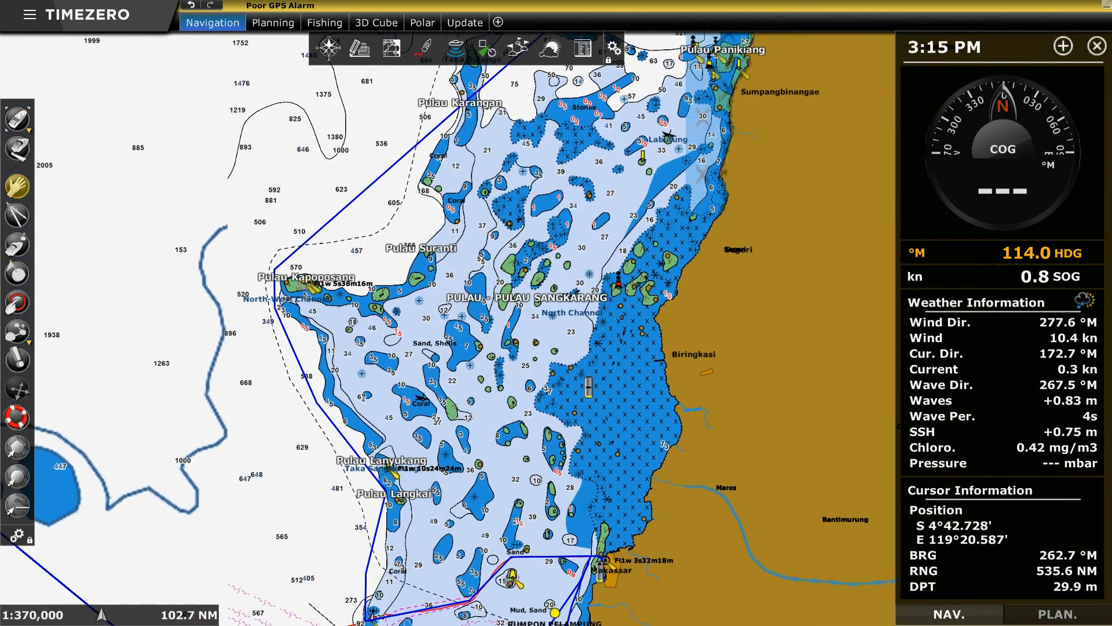
pyautogui.moveTo(530, 434); pyautogui.dragTo(566, 145)
pyautogui.moveTo(591, 371); pyautogui.dragTo(526, 444)
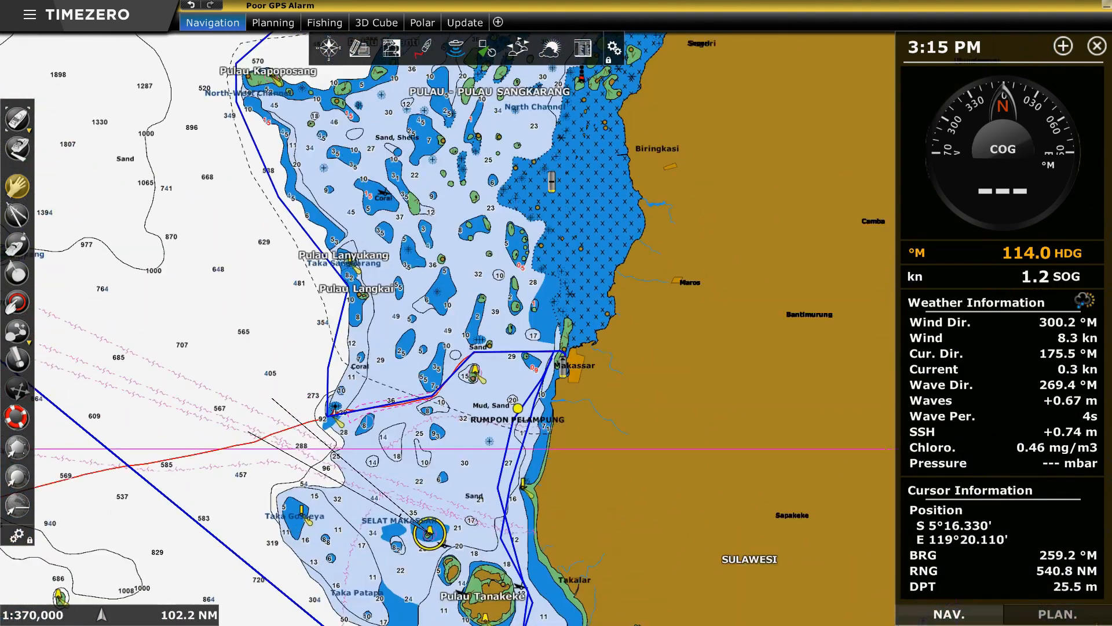
# Step: Examine the C-MAP chart along Sulawesi's west coast north from Makassar past Pulau Panikiang to Parepare
pyautogui.moveTo(619, 286); pyautogui.dragTo(525, 408)
pyautogui.moveTo(543, 195); pyautogui.dragTo(511, 402)
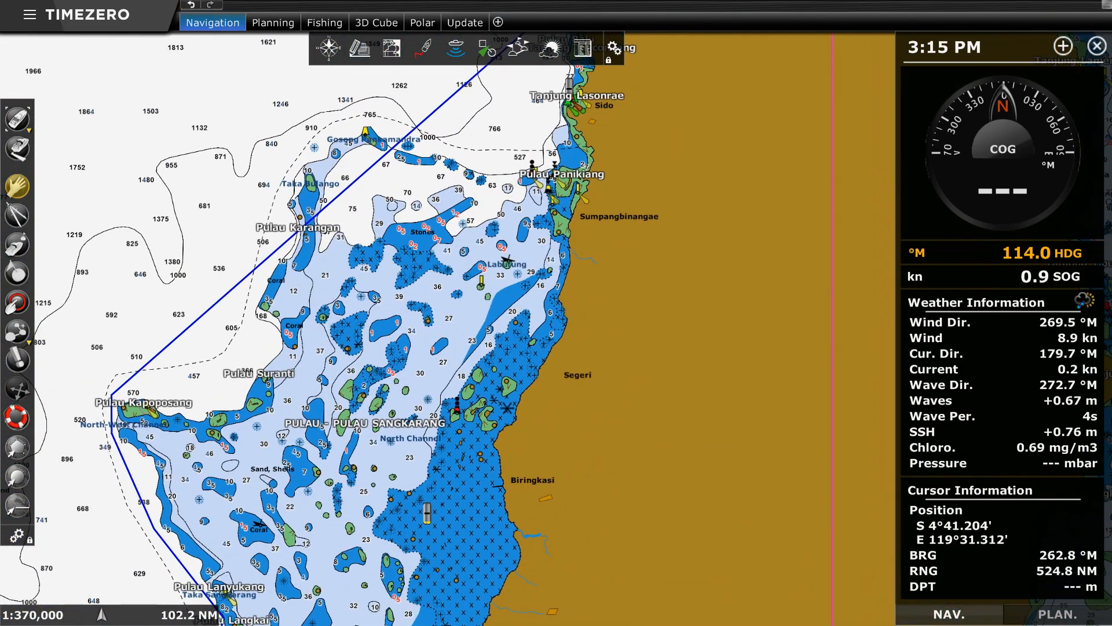
pyautogui.moveTo(552, 168); pyautogui.dragTo(529, 420)
pyautogui.moveTo(487, 170); pyautogui.dragTo(570, 113)
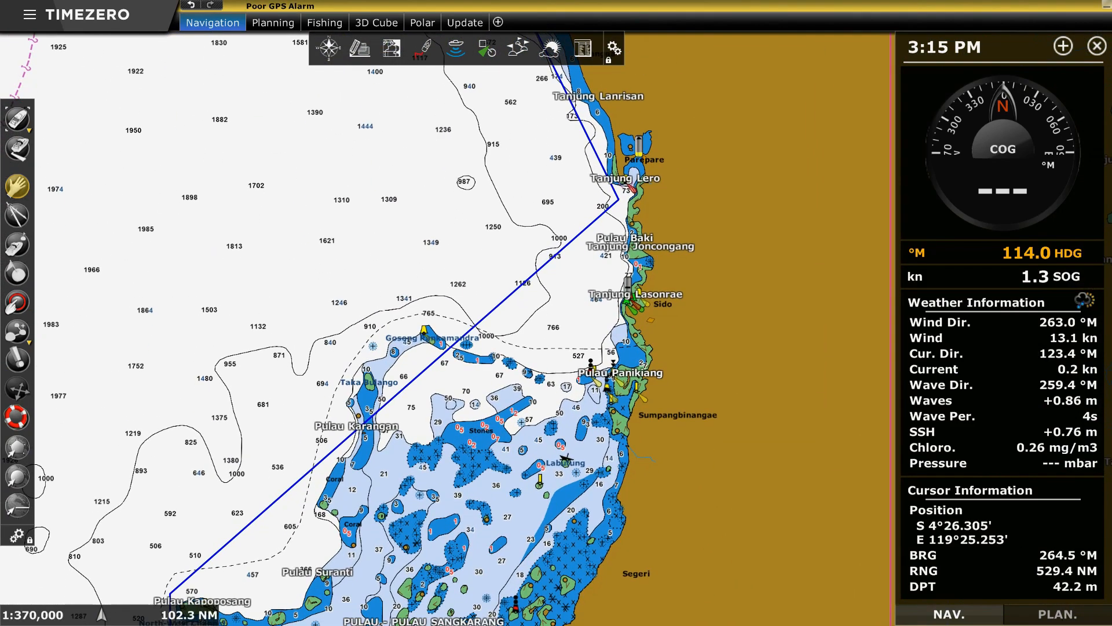
# Step: Inspect the C-MAP detail of the islands and reefs off Makassar, from P Podangpodang Lompo to P Kayangan
pyautogui.moveTo(504, 436); pyautogui.dragTo(515, 225)
pyautogui.moveTo(463, 480); pyautogui.dragTo(525, 272)
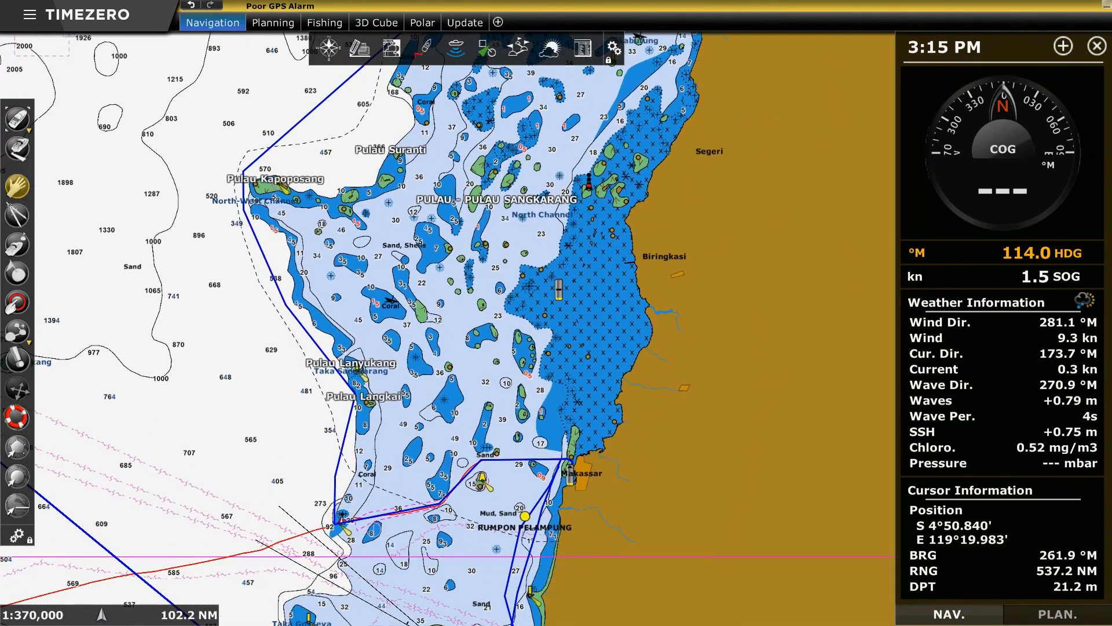
pyautogui.scroll(2, 555, 359)
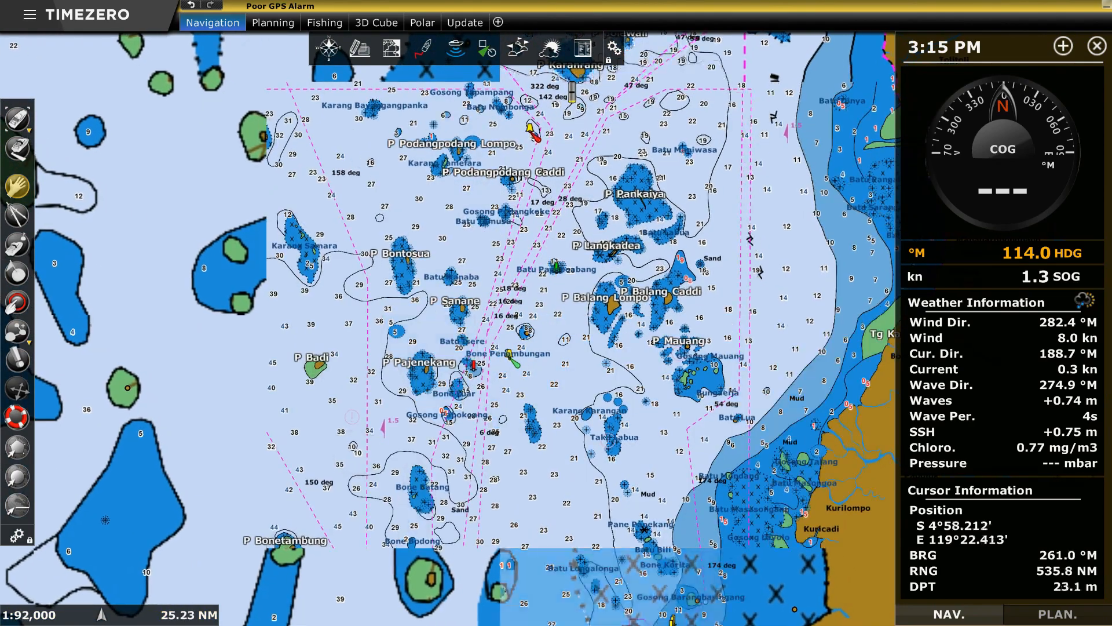
pyautogui.moveTo(535, 438); pyautogui.dragTo(577, 218)
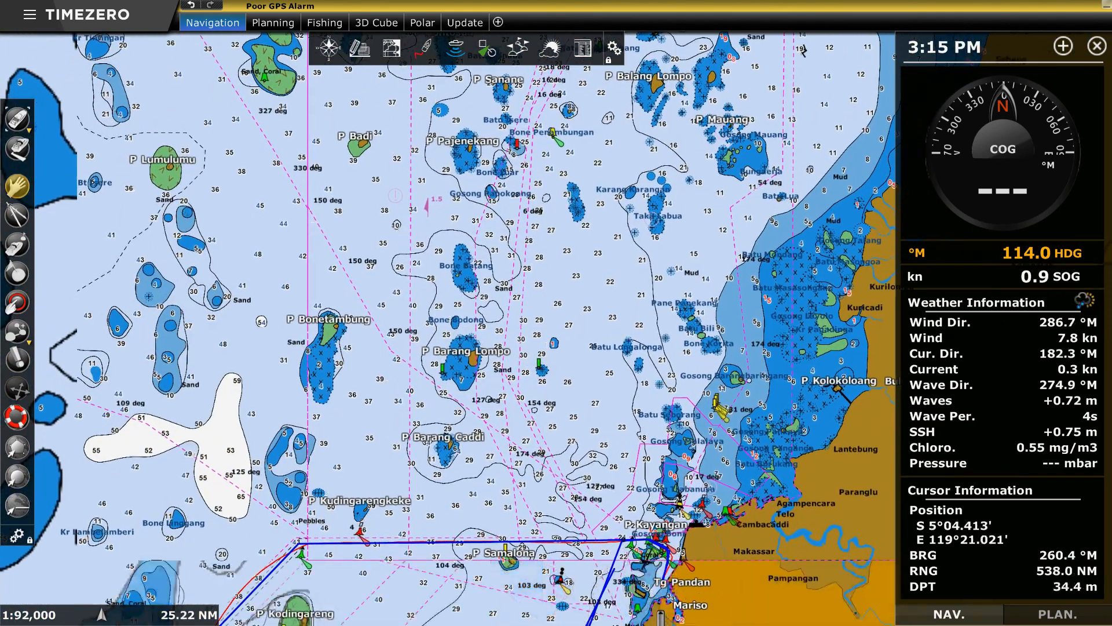
# Step: Switch the chart to MM3D Navionics for the island waters between Makassar and Tg Kasi at 1:120,000 scale
pyautogui.moveTo(538, 409); pyautogui.dragTo(585, 226)
pyautogui.moveTo(704, 185); pyautogui.dragTo(581, 353)
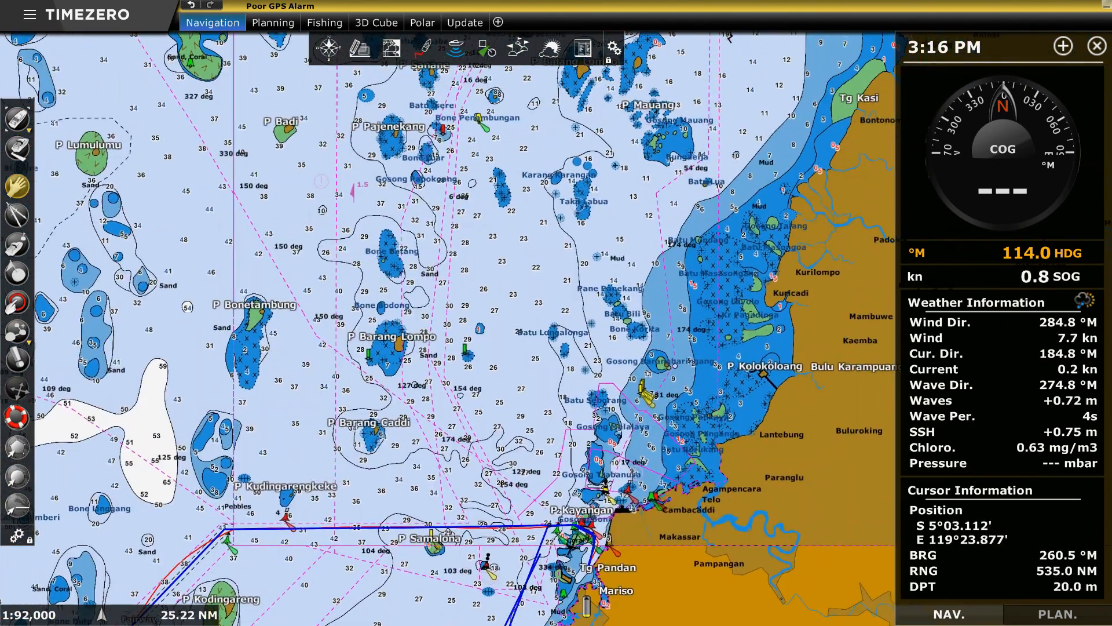
pyautogui.scroll(-1, 607, 275)
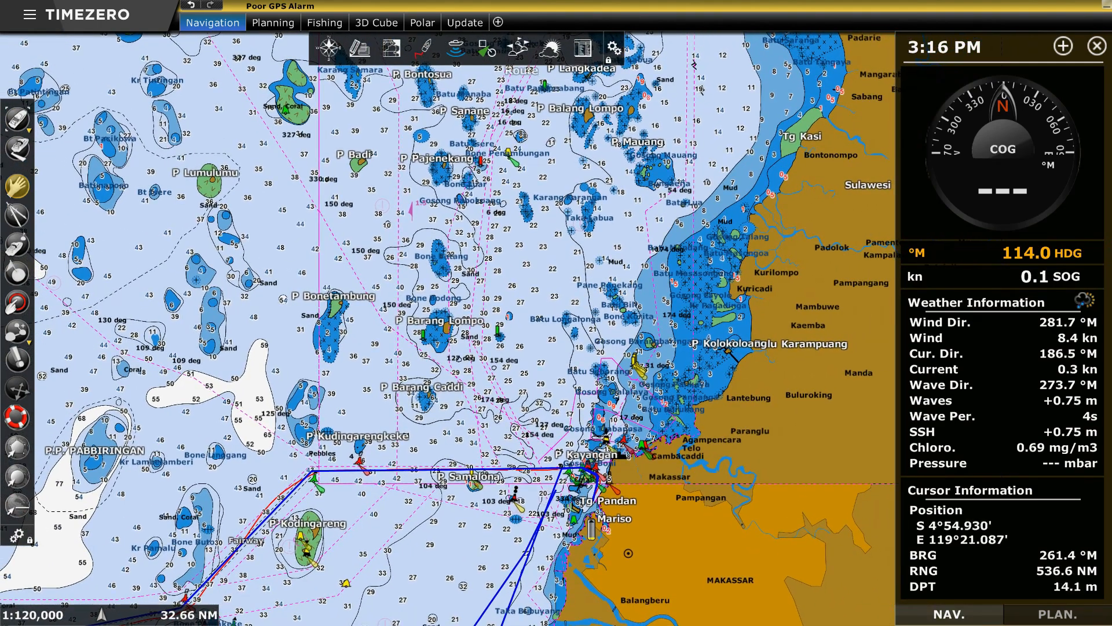
pyautogui.click(392, 48)
pyautogui.moveTo(407, 70)
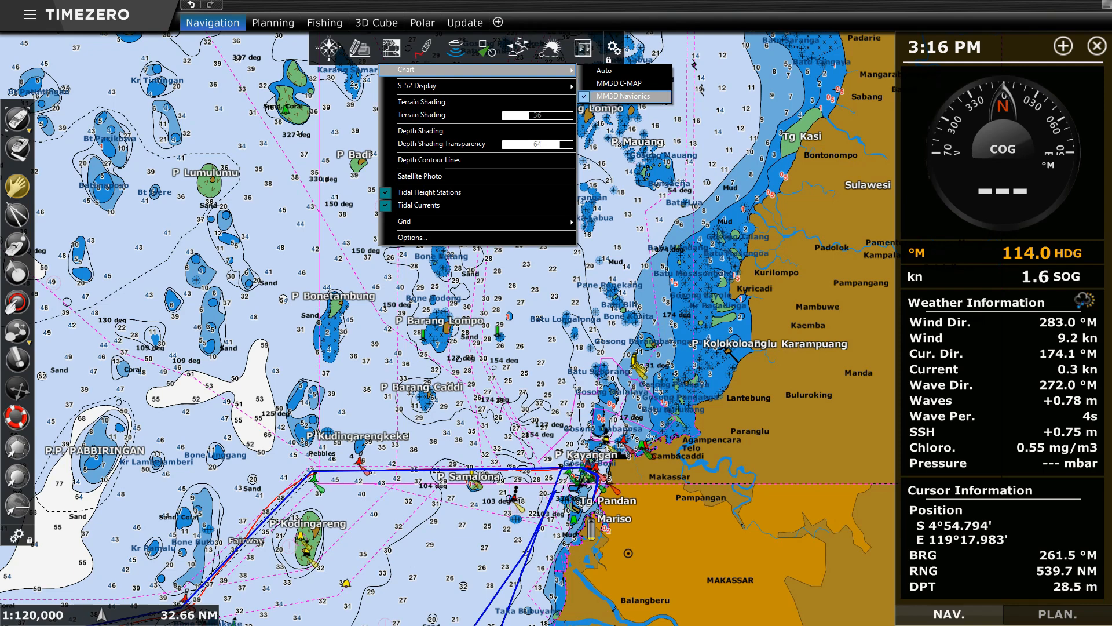
pyautogui.click(622, 96)
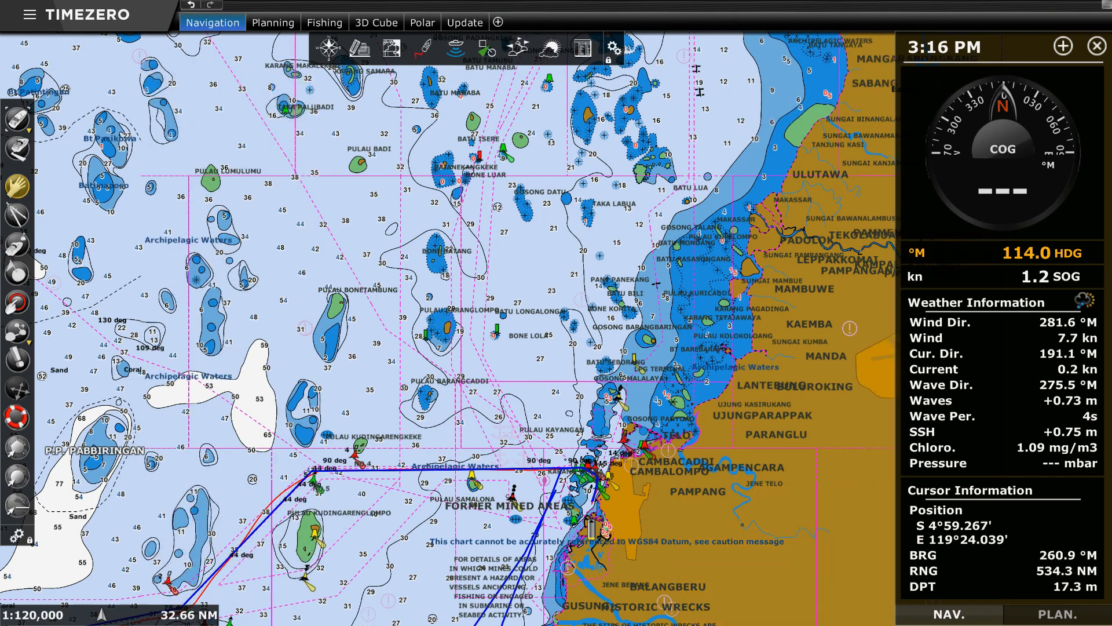
# Step: Mark the island and reef area northwest of Makassar with a red rectangle and clear the markup
pyautogui.moveTo(508, 170); pyautogui.dragTo(534, 246)
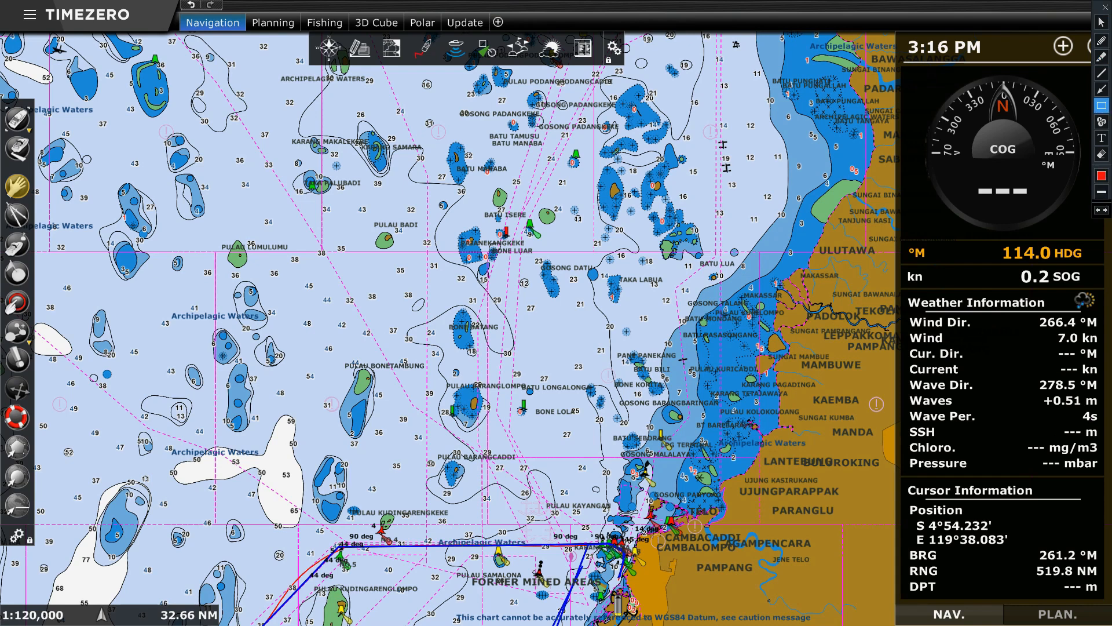
pyautogui.moveTo(147, 106); pyautogui.dragTo(780, 497)
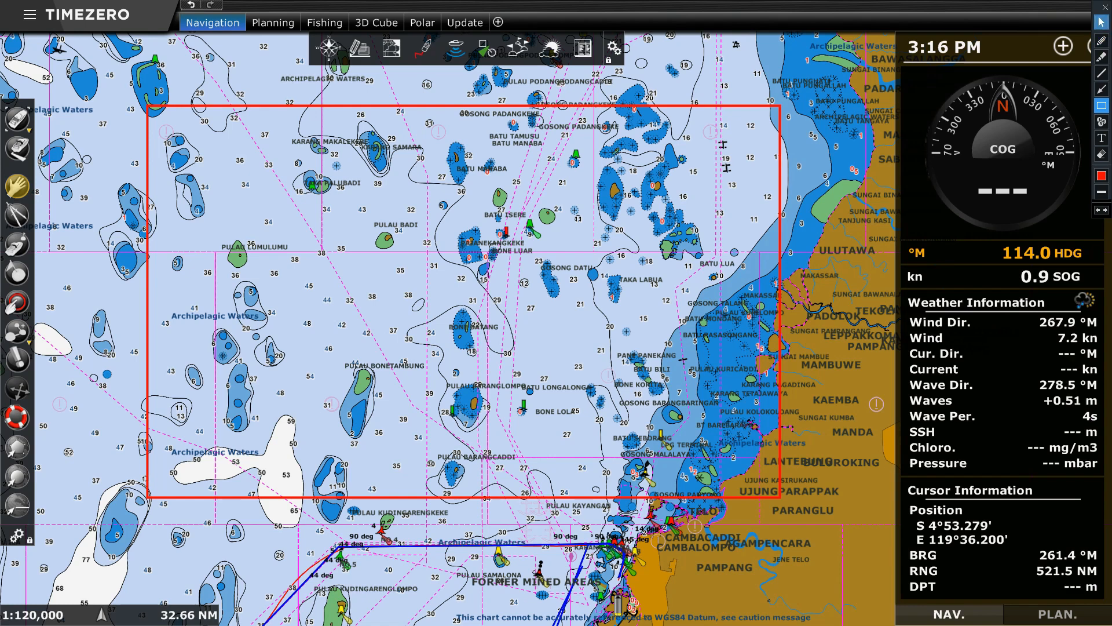
pyautogui.click(1105, 8)
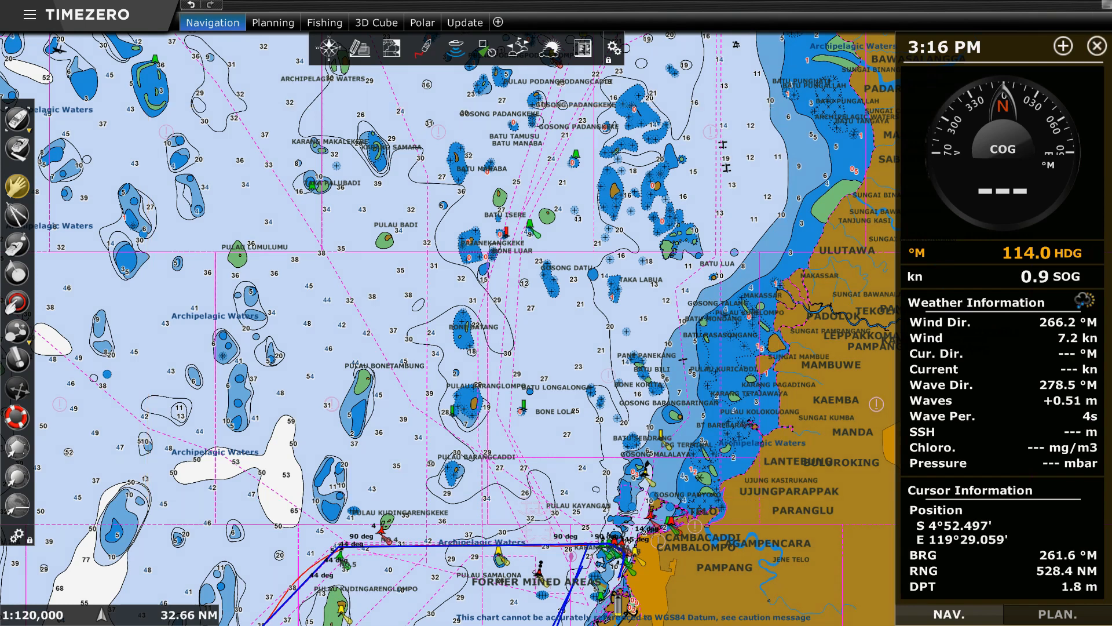
# Step: Switch the chart to MM3D C-MAP and inspect the reefs and coast from P Pankaiya north to P Laiya and Biringkasi
pyautogui.click(392, 48)
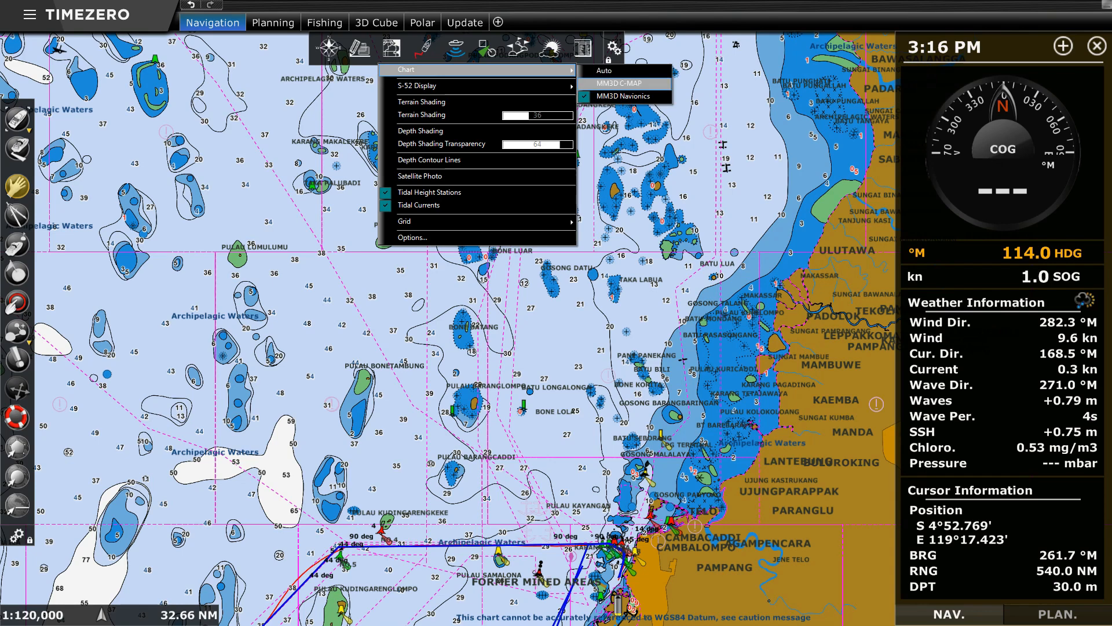
pyautogui.click(618, 83)
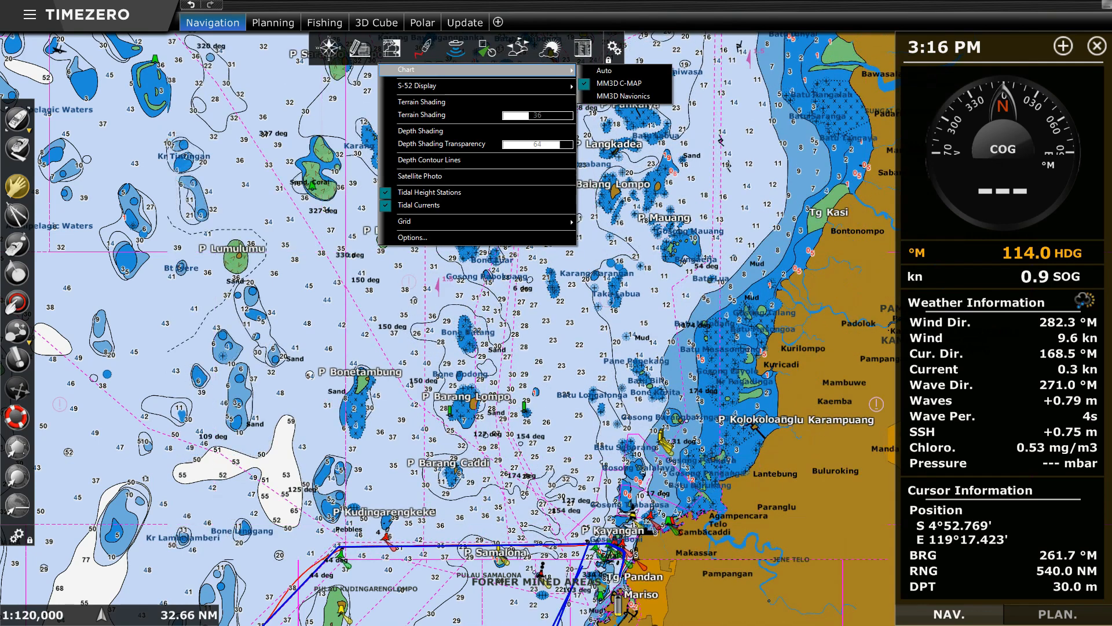
pyautogui.click(705, 171)
pyautogui.moveTo(693, 198); pyautogui.dragTo(656, 327)
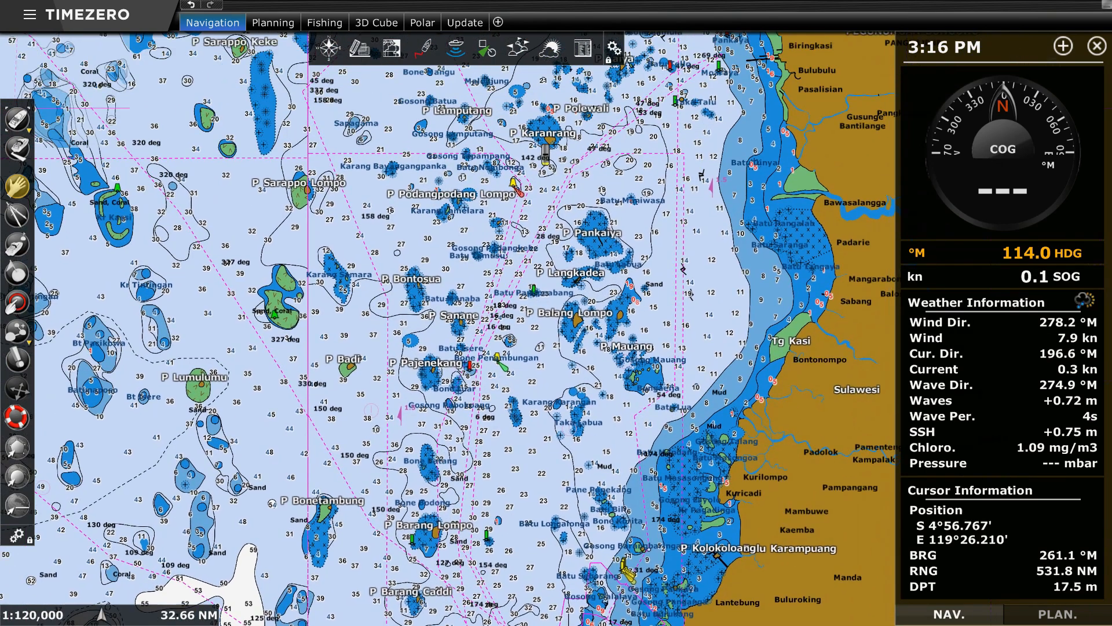
pyautogui.scroll(5, 623, 212)
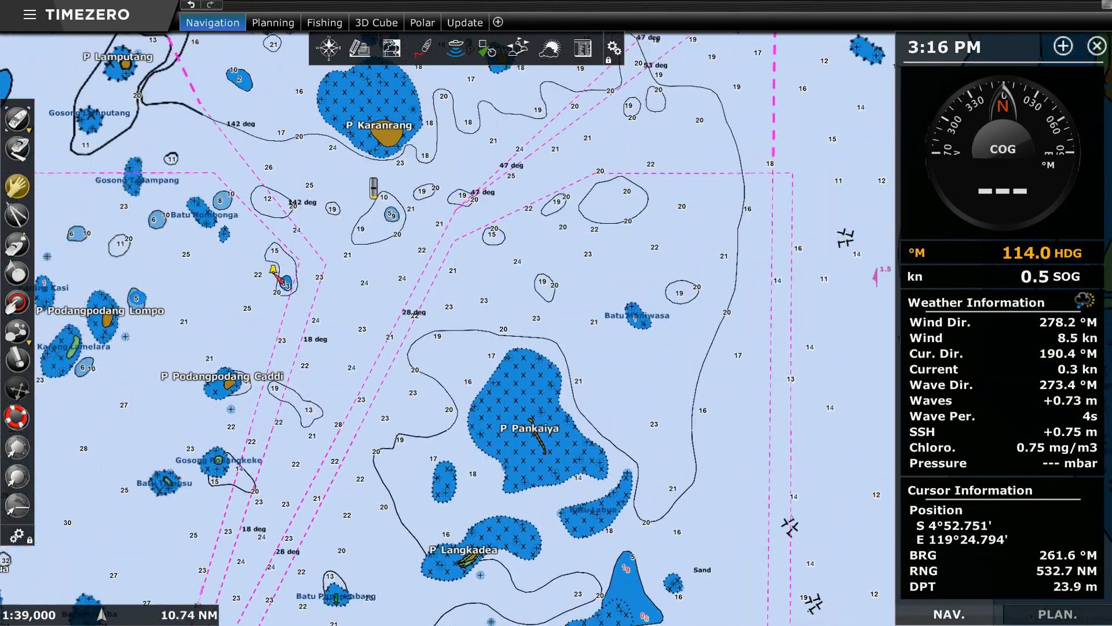
pyautogui.moveTo(572, 228); pyautogui.dragTo(497, 344)
pyautogui.moveTo(599, 273); pyautogui.dragTo(480, 434)
pyautogui.moveTo(569, 330); pyautogui.dragTo(461, 428)
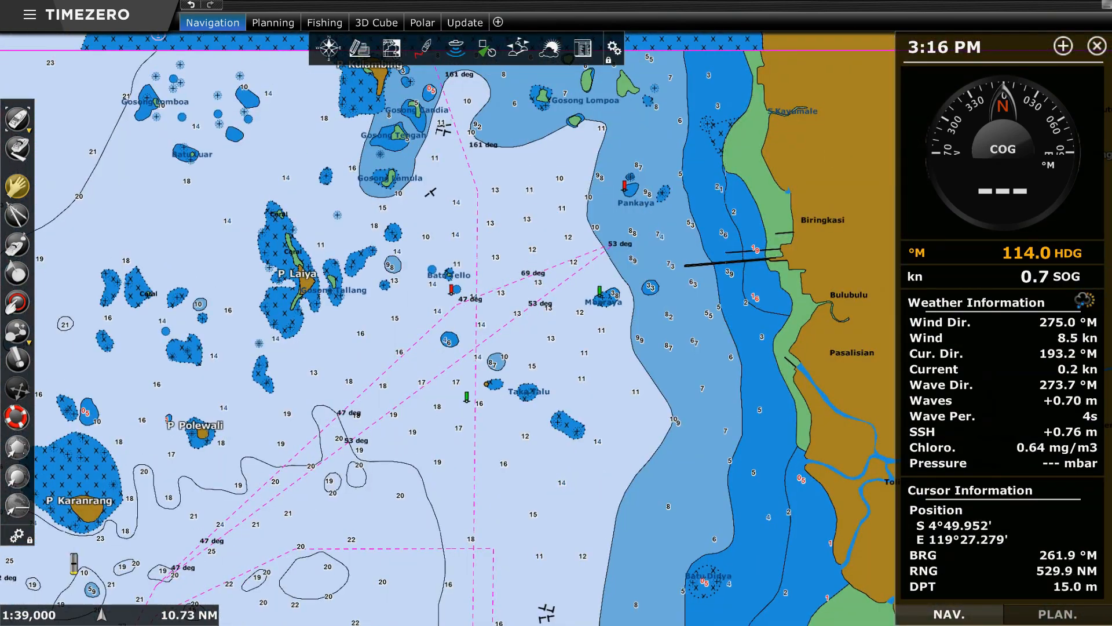
pyautogui.moveTo(623, 347); pyautogui.dragTo(586, 337)
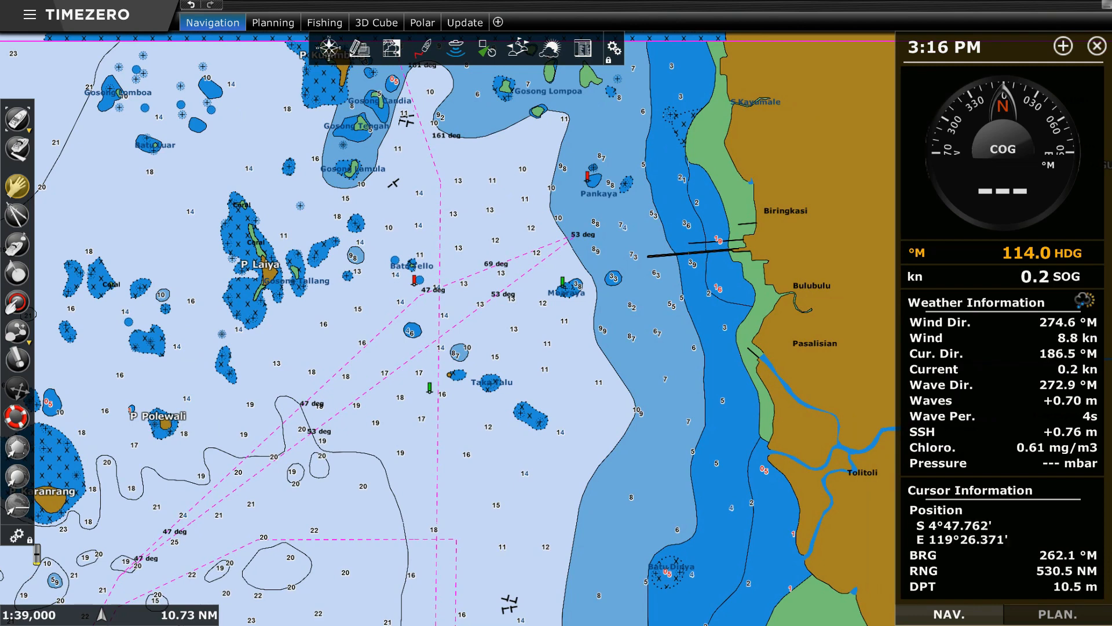
# Step: Switch the chart to MM3D Navionics for the same waters around P Laiya and Biringkasi
pyautogui.click(391, 48)
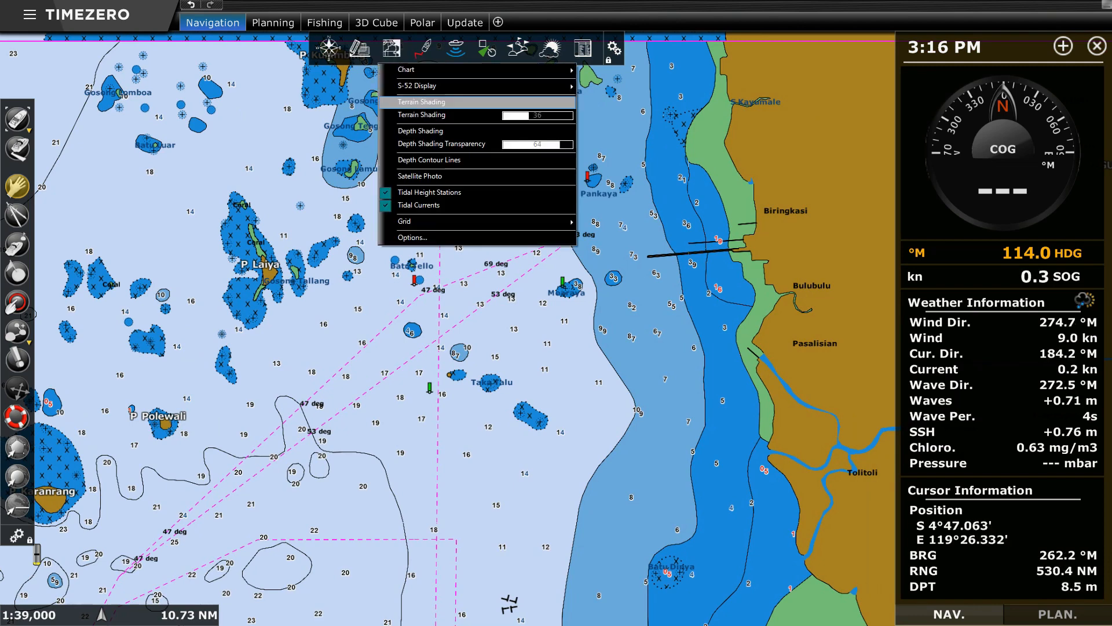
pyautogui.click(365, 249)
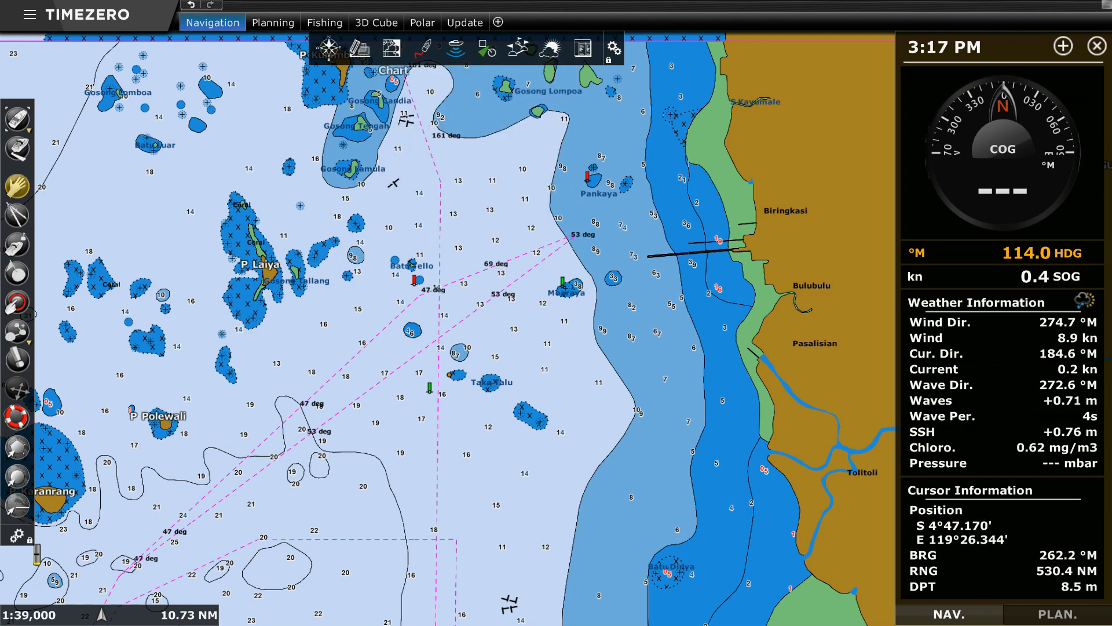
pyautogui.click(392, 49)
pyautogui.moveTo(545, 70)
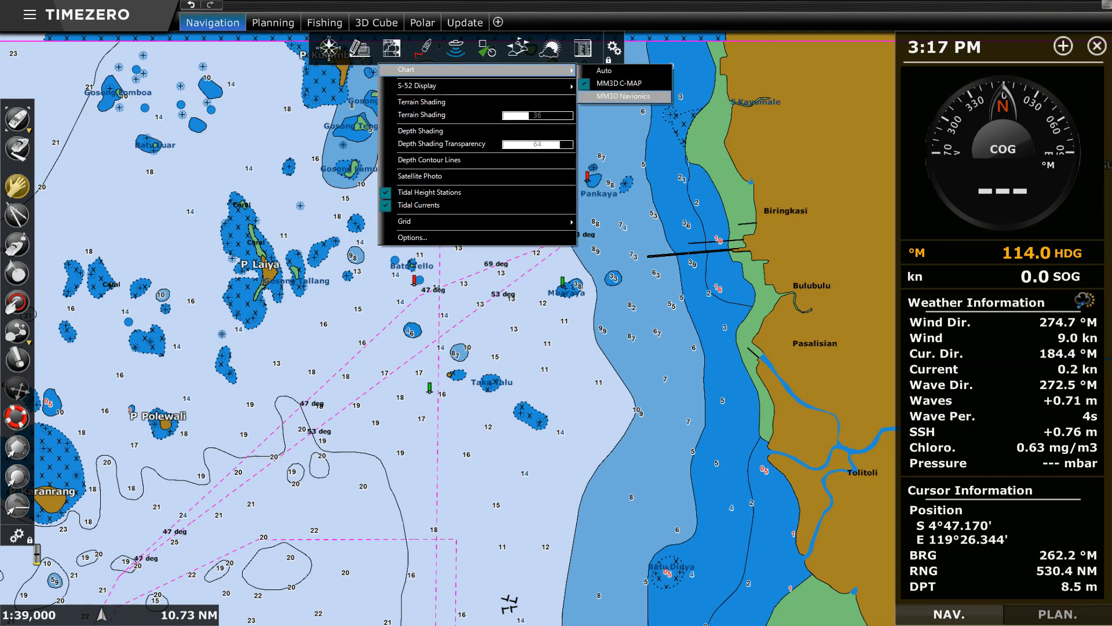
pyautogui.click(623, 96)
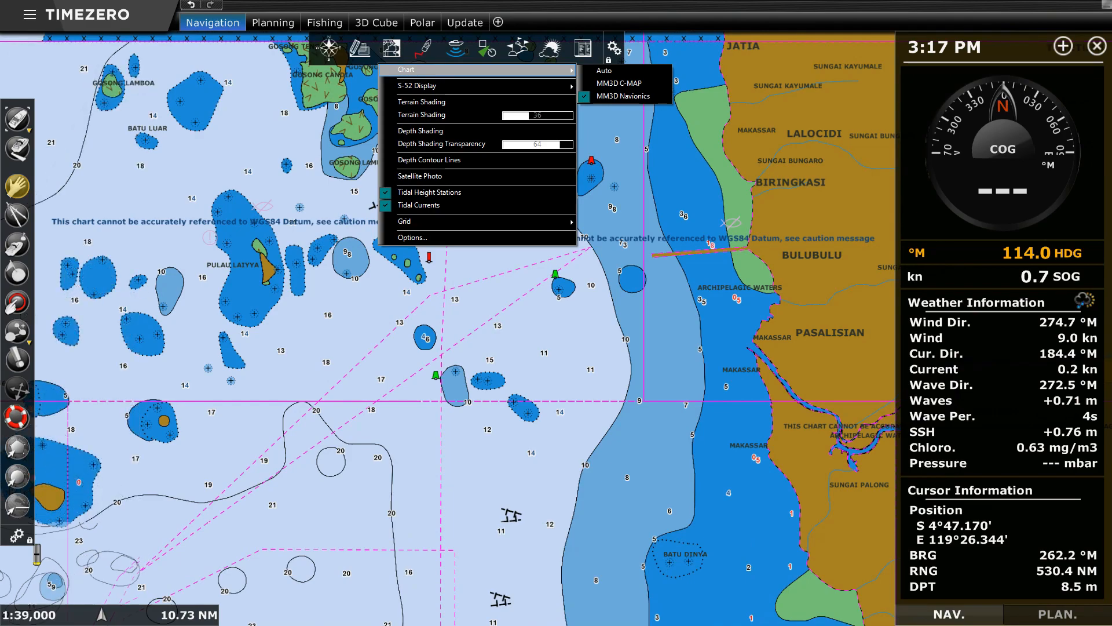
pyautogui.click(477, 331)
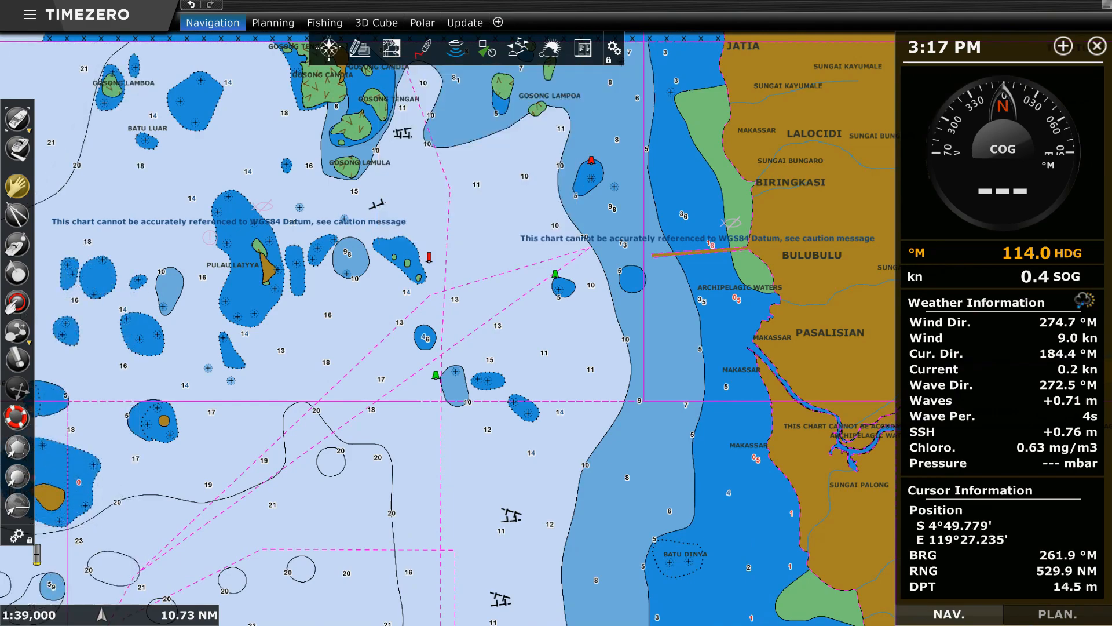
# Step: Examine the Navionics chart detail around Pulau Laiya and south to the harbour approaches of Makassar
pyautogui.scroll(-3, 477, 332)
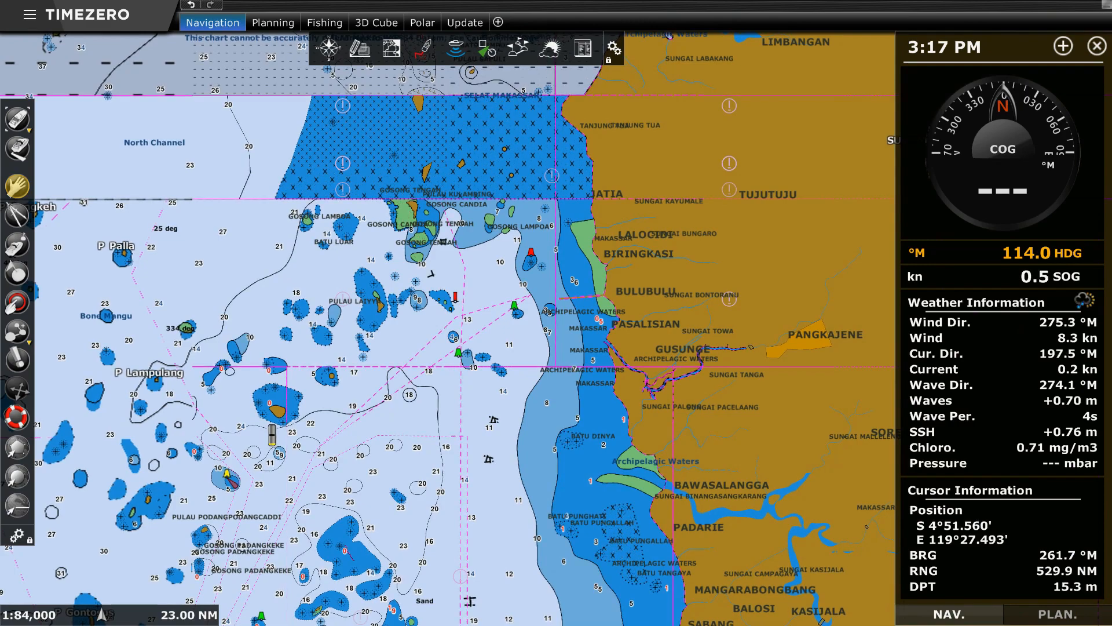
pyautogui.scroll(4, 447, 417)
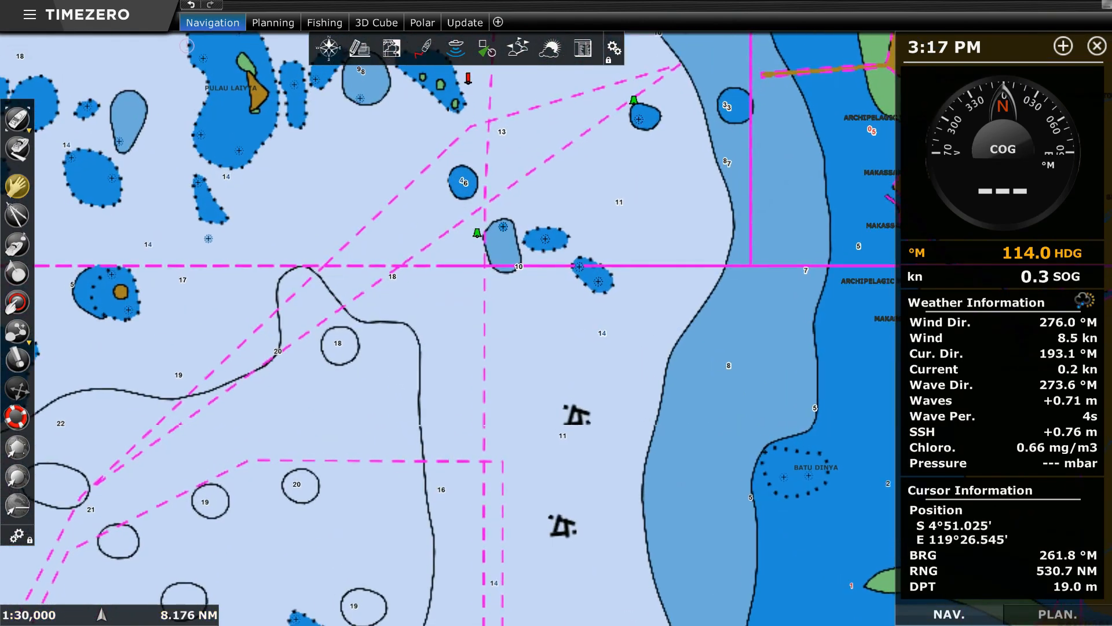
pyautogui.moveTo(331, 186); pyautogui.dragTo(487, 357)
pyautogui.scroll(-3, 480, 378)
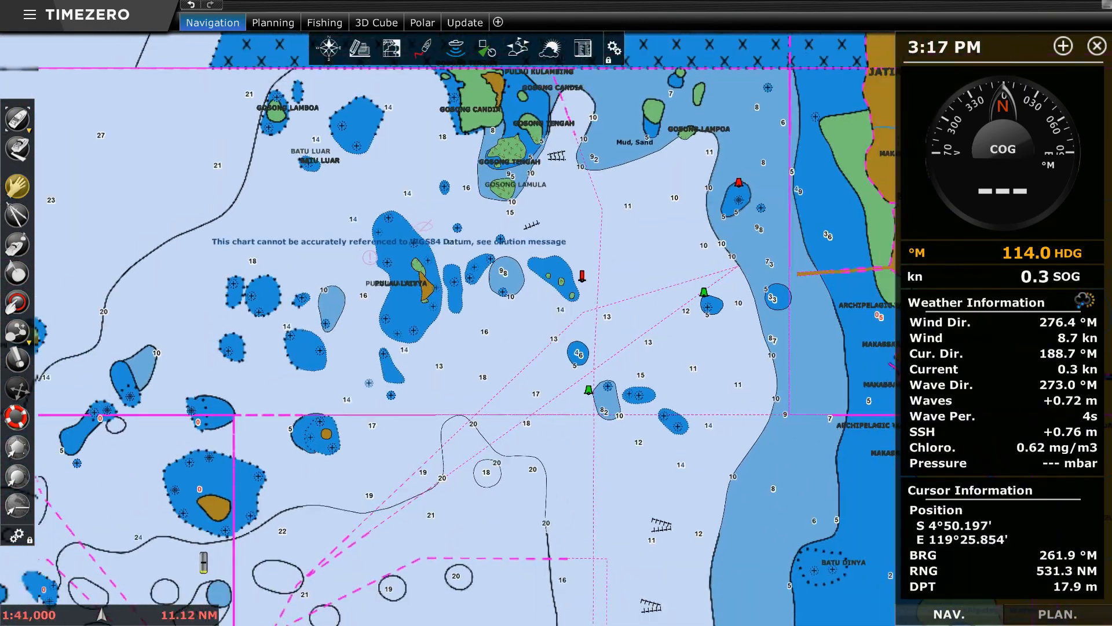
pyautogui.moveTo(377, 515); pyautogui.dragTo(380, 202)
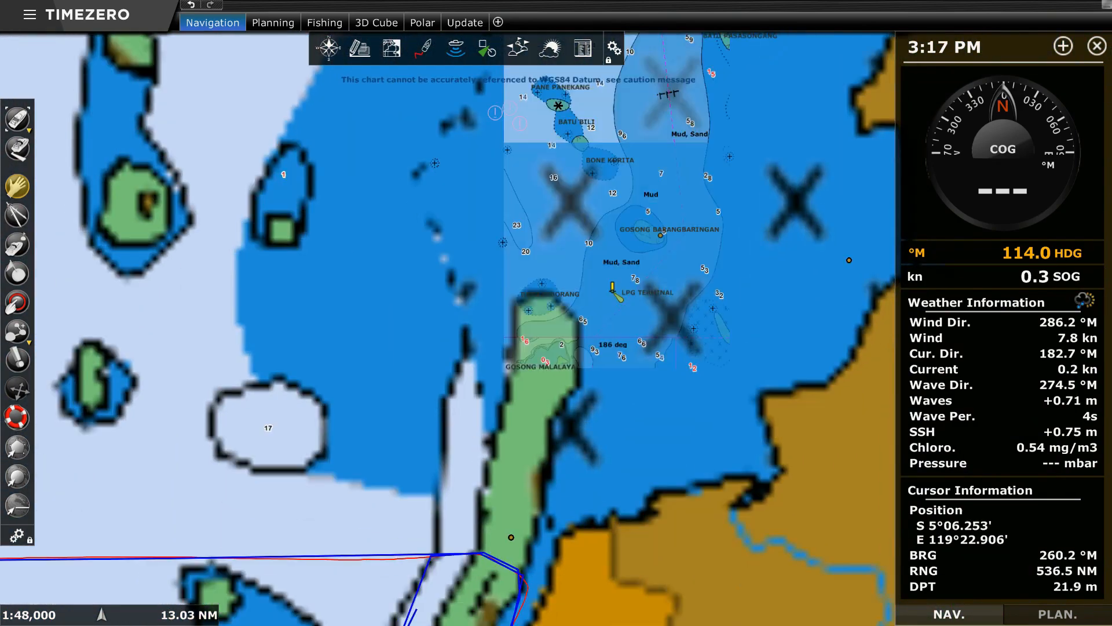
pyautogui.moveTo(420, 541); pyautogui.dragTo(406, 368)
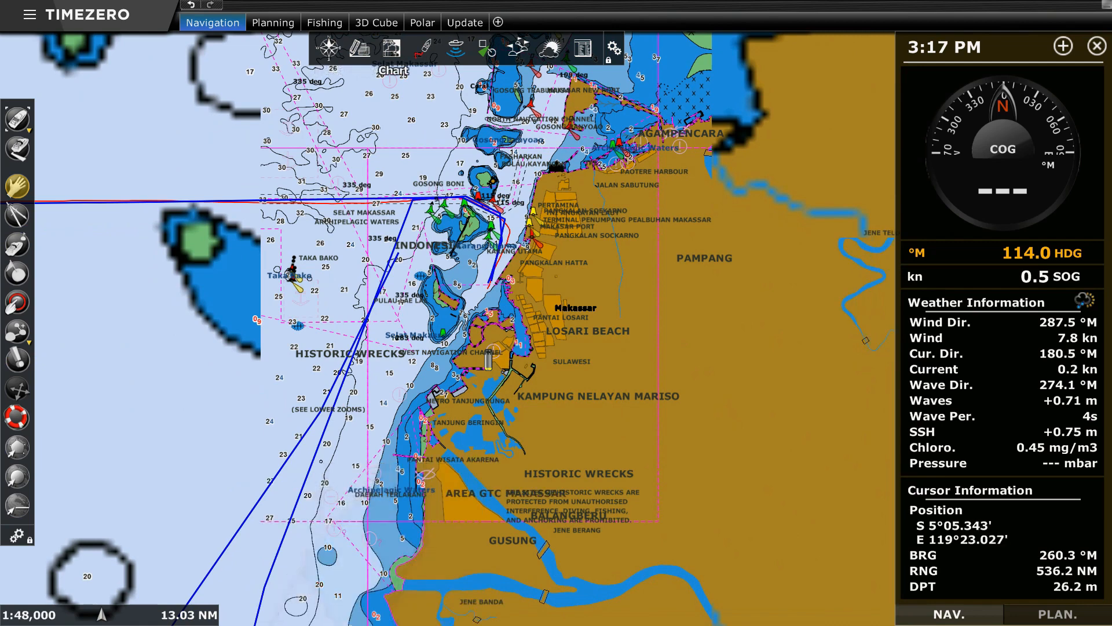
# Step: Open the tide graph of the Ujungpandang (Makassar) tide station and place it beside the Makassar coast
pyautogui.click(391, 48)
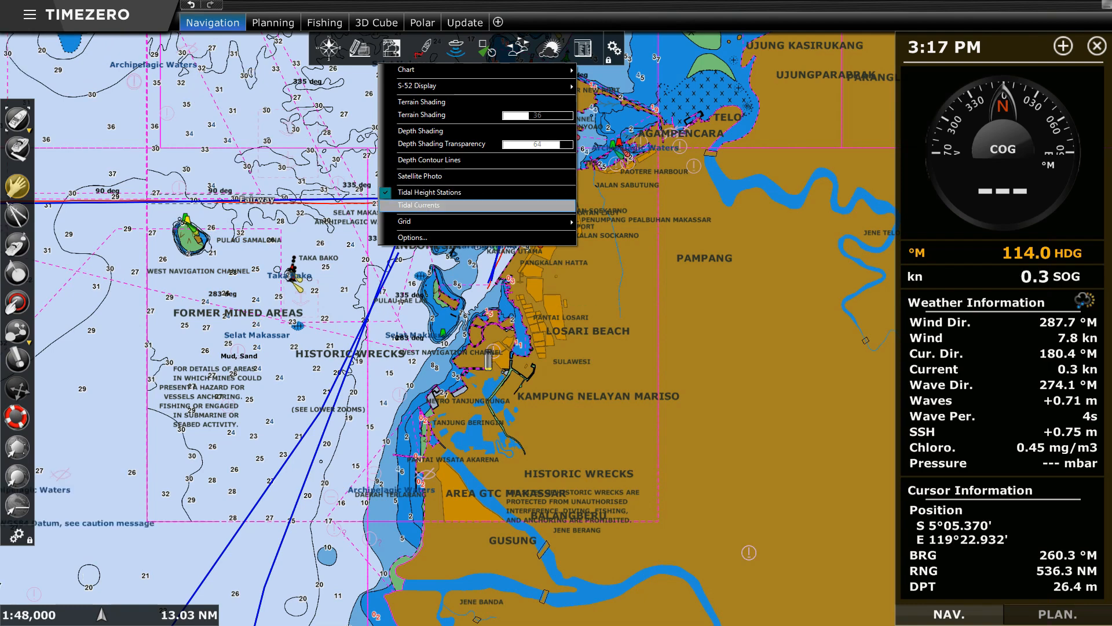
pyautogui.click(488, 358)
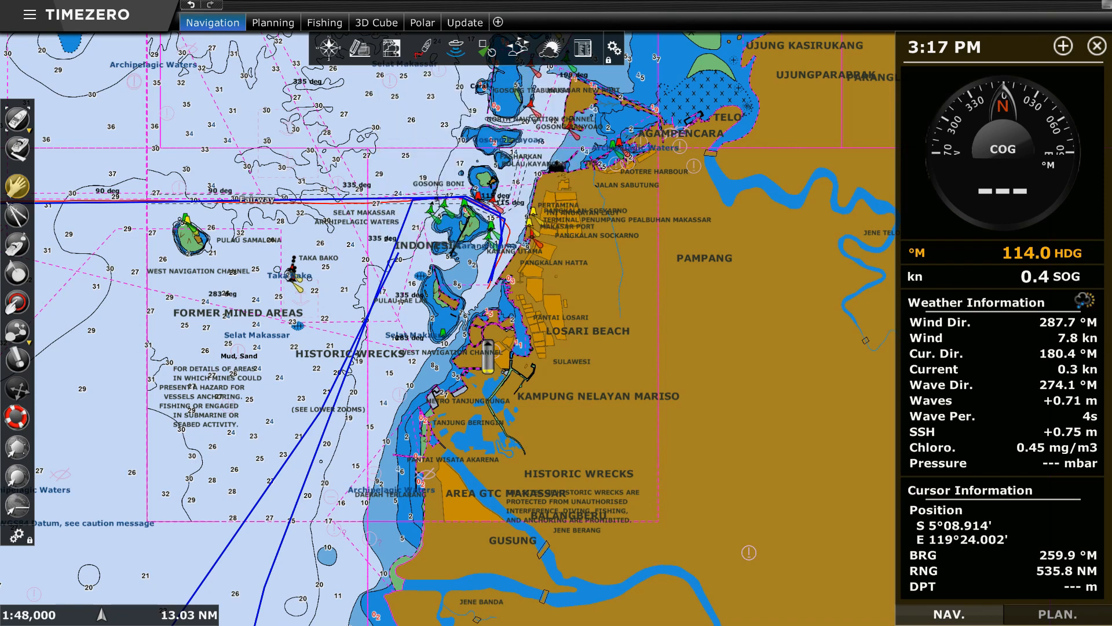
pyautogui.moveTo(524, 352); pyautogui.dragTo(535, 317)
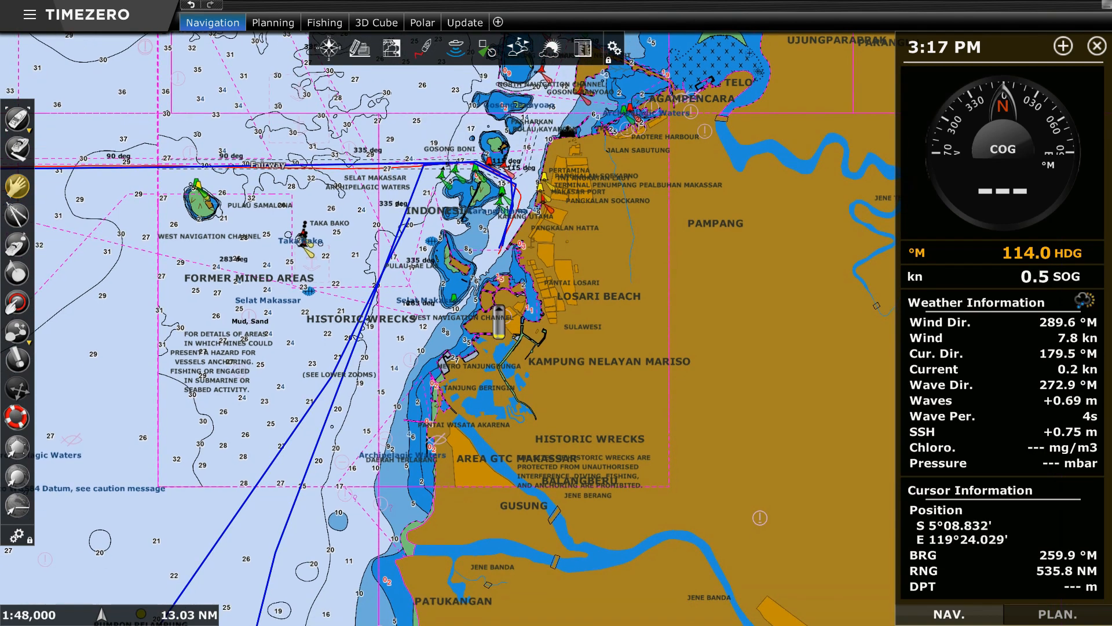
pyautogui.moveTo(498, 322)
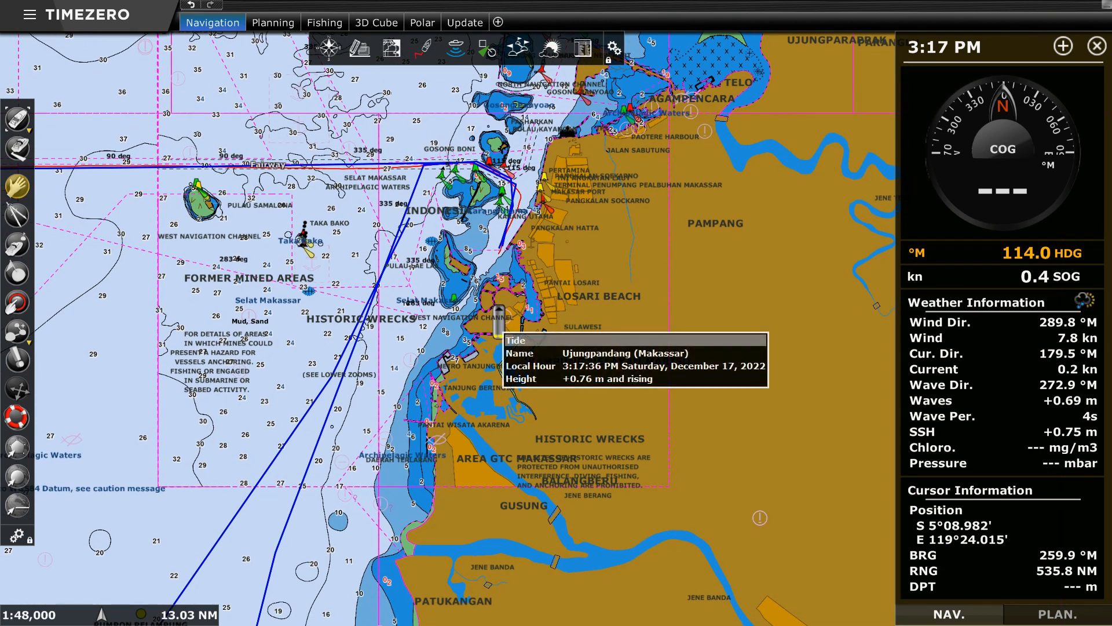
pyautogui.click(498, 322)
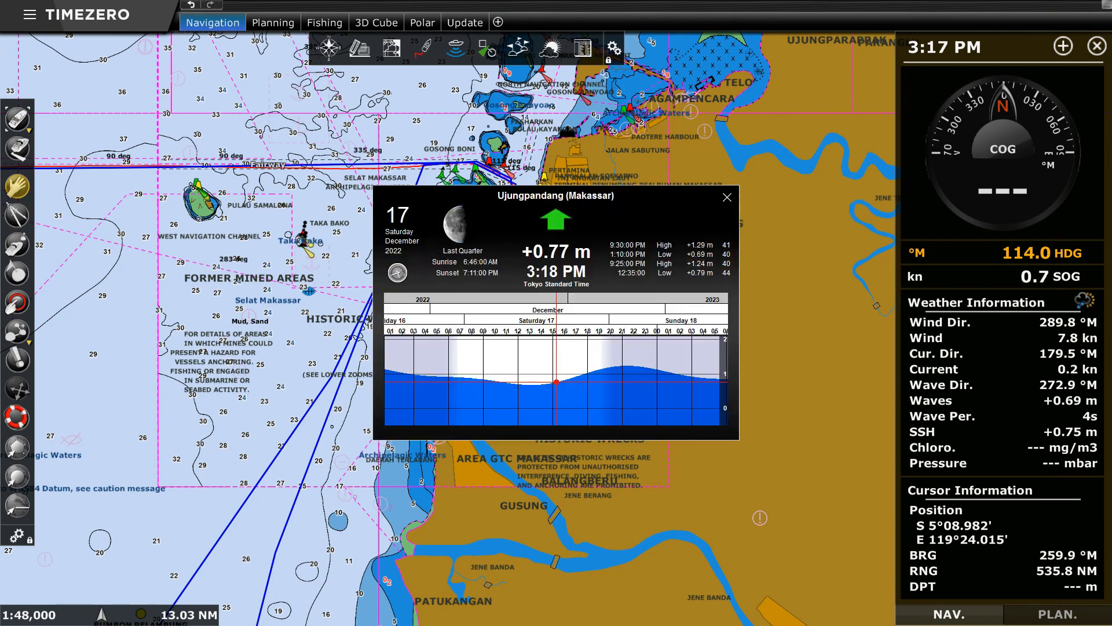
pyautogui.moveTo(556, 196); pyautogui.dragTo(401, 145)
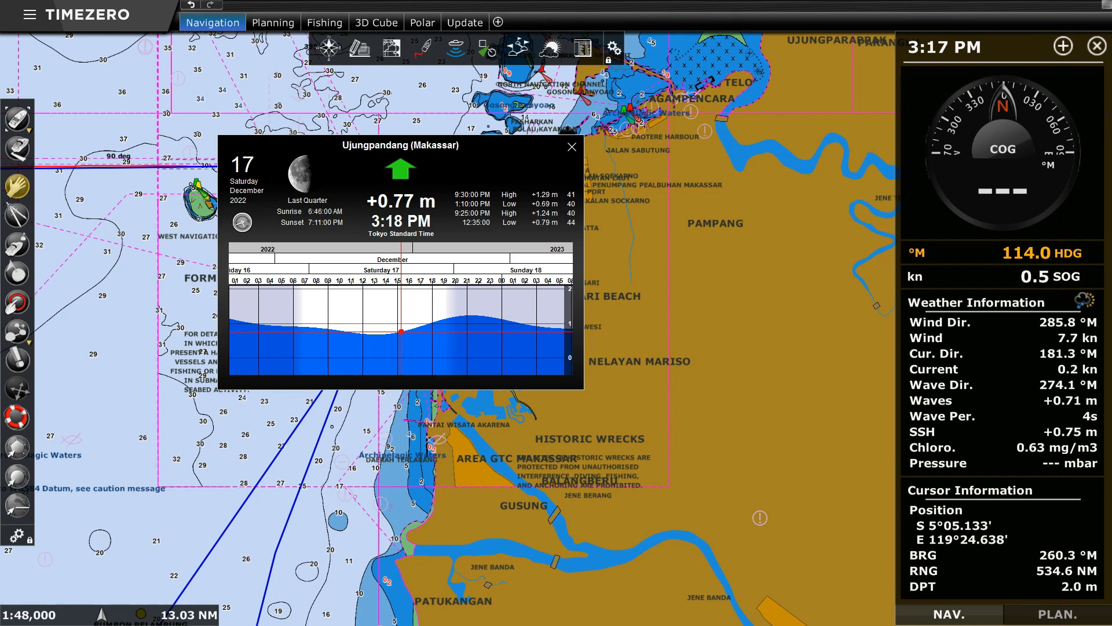
# Step: Circle the date and the current tide point on the tide graph in green and clear the markup
pyautogui.click(660, 8)
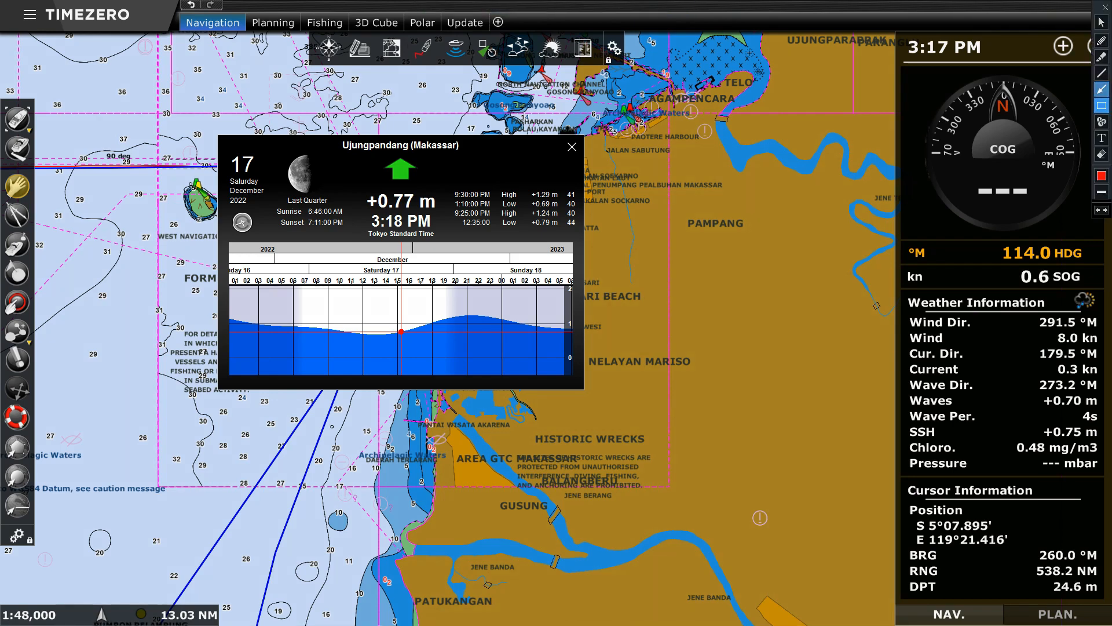
pyautogui.click(1102, 41)
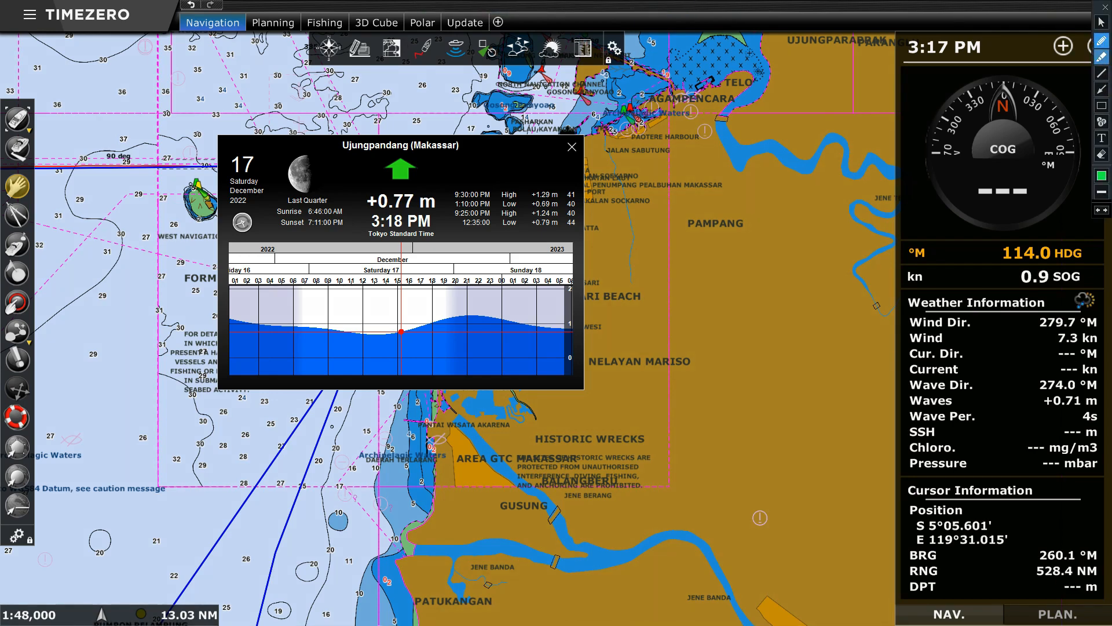
pyautogui.moveTo(230, 152); pyautogui.dragTo(262, 208)
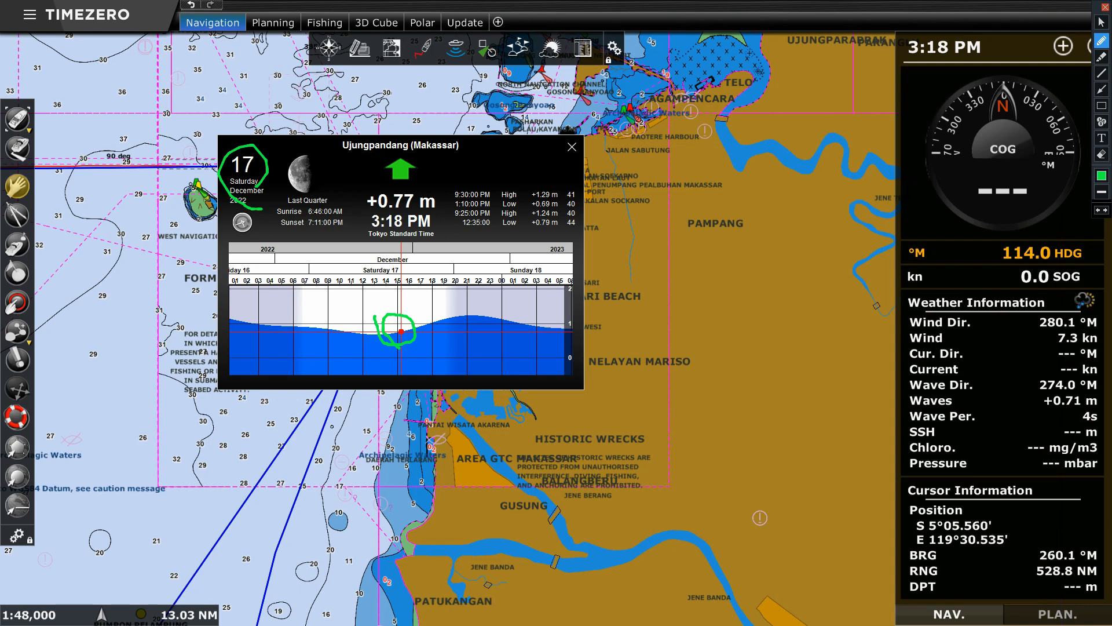
pyautogui.click(1105, 8)
# Step: Advance the Ujungpandang (Makassar) tide graph through the following days to Wednesday 21 December
pyautogui.moveTo(450, 354); pyautogui.dragTo(252, 359)
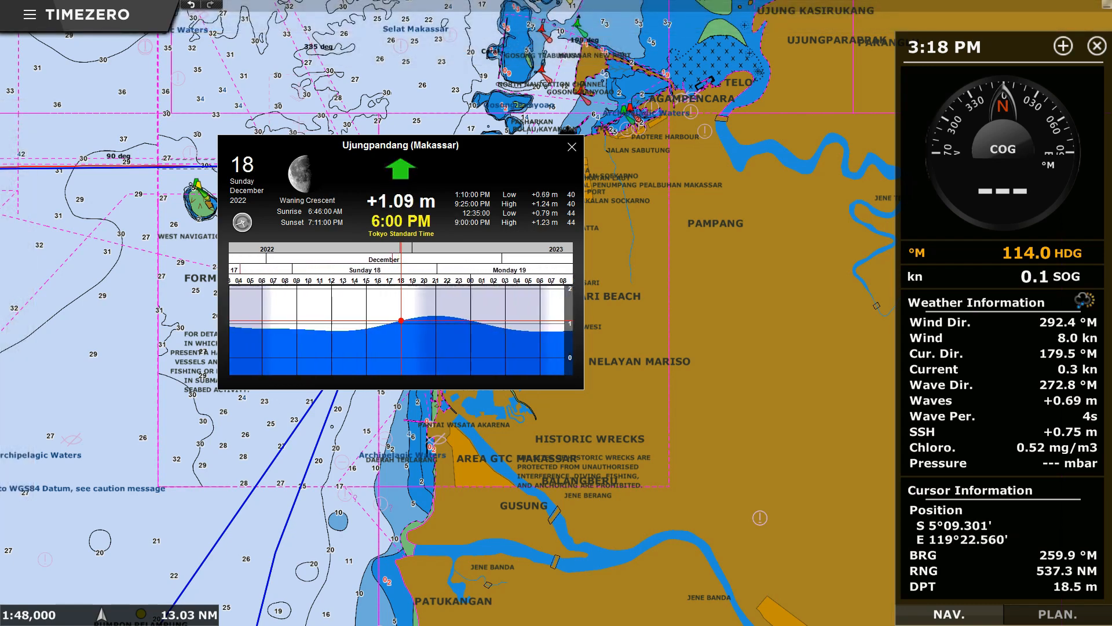
pyautogui.moveTo(376, 359); pyautogui.dragTo(228, 361)
pyautogui.moveTo(463, 353); pyautogui.dragTo(352, 367)
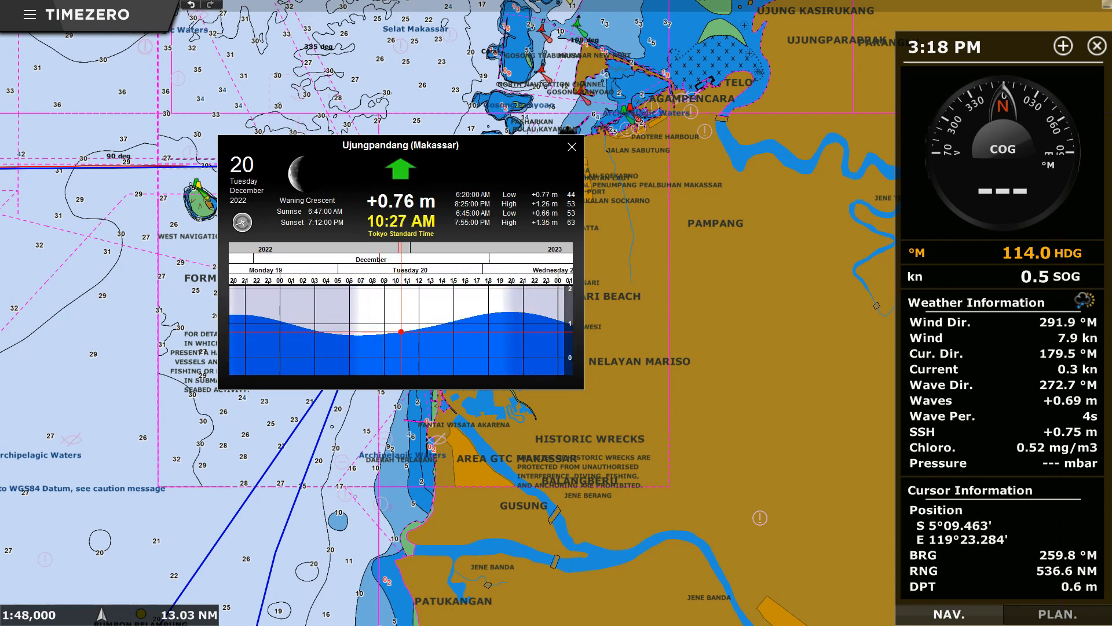
pyautogui.moveTo(308, 355); pyautogui.dragTo(307, 355)
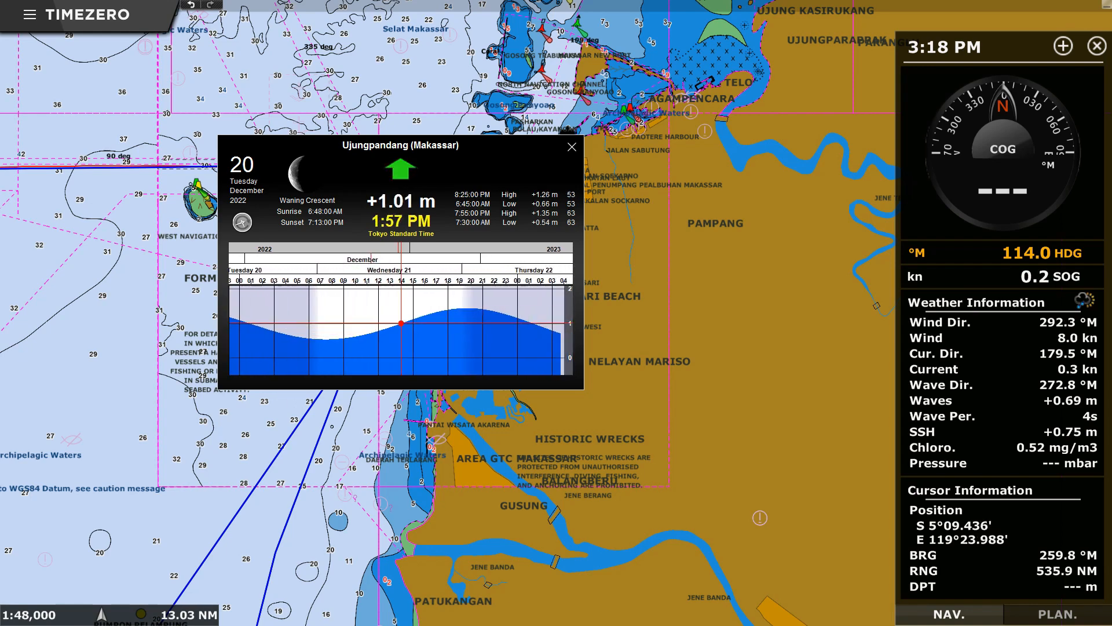
# Step: Advance the Ujungpandang (Makassar) tide graph through Thursday 22 to Friday 23 December, and close the graph
pyautogui.moveTo(263, 360); pyautogui.dragTo(222, 371)
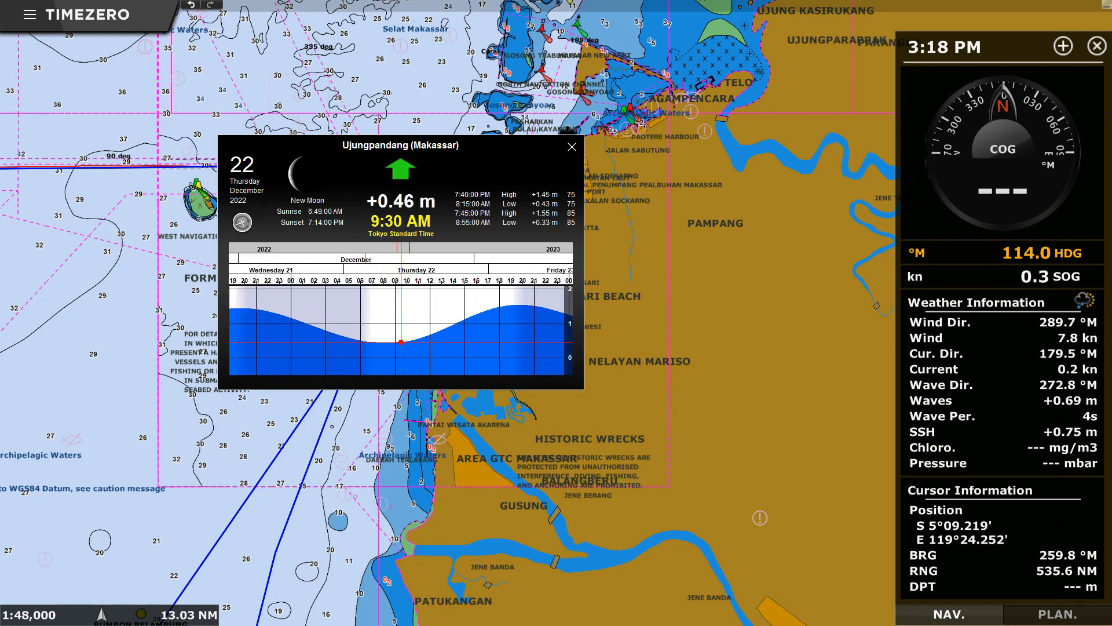
pyautogui.moveTo(373, 337); pyautogui.dragTo(384, 353)
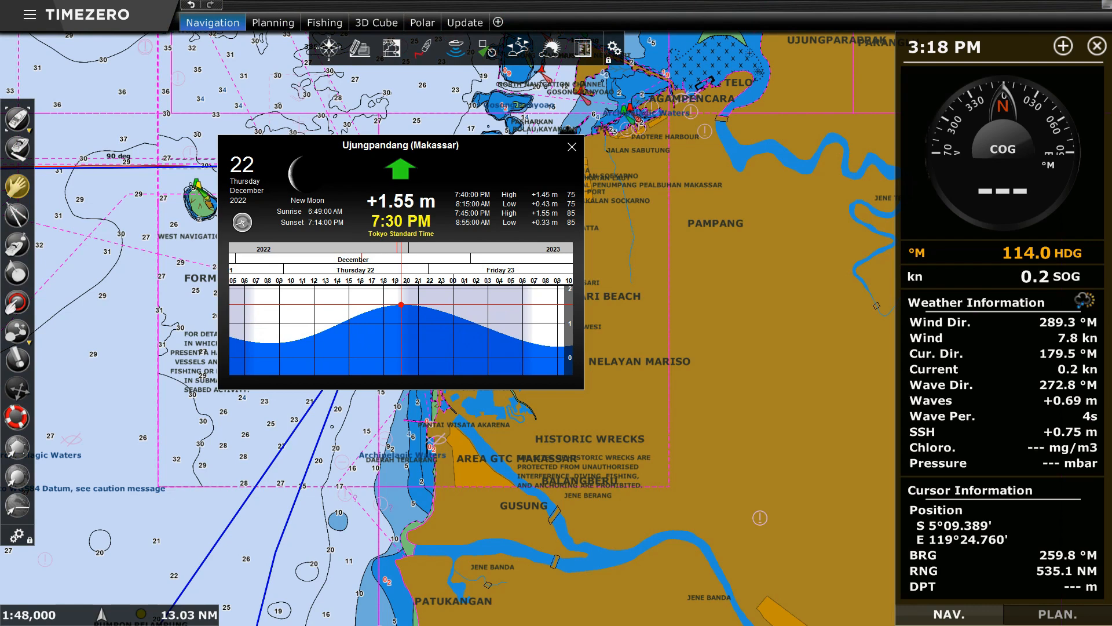
pyautogui.moveTo(504, 354); pyautogui.dragTo(204, 373)
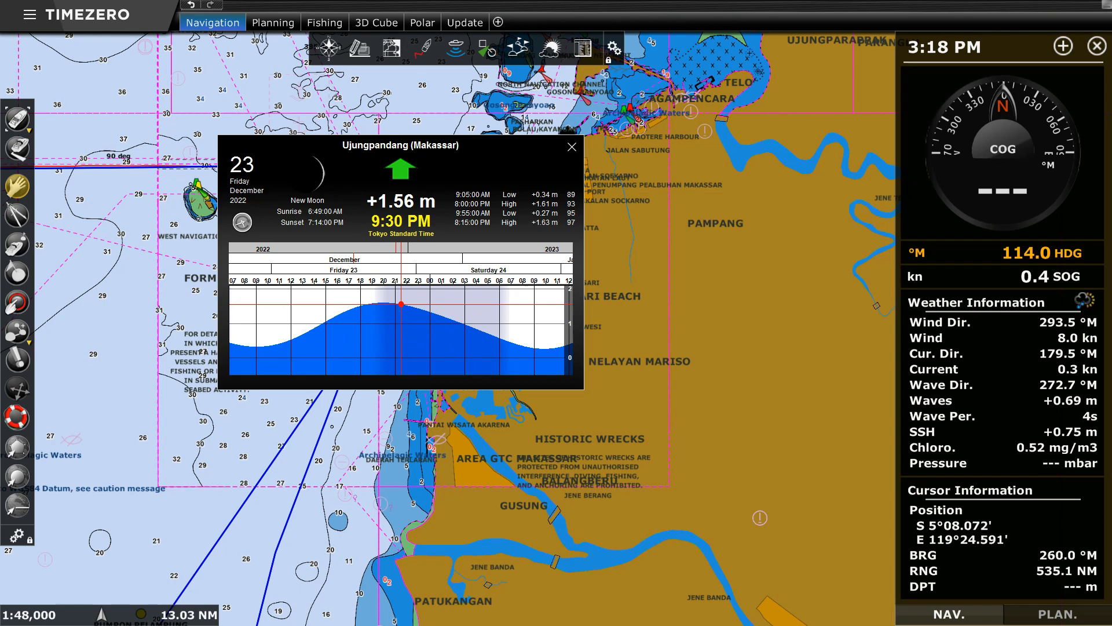
pyautogui.click(571, 147)
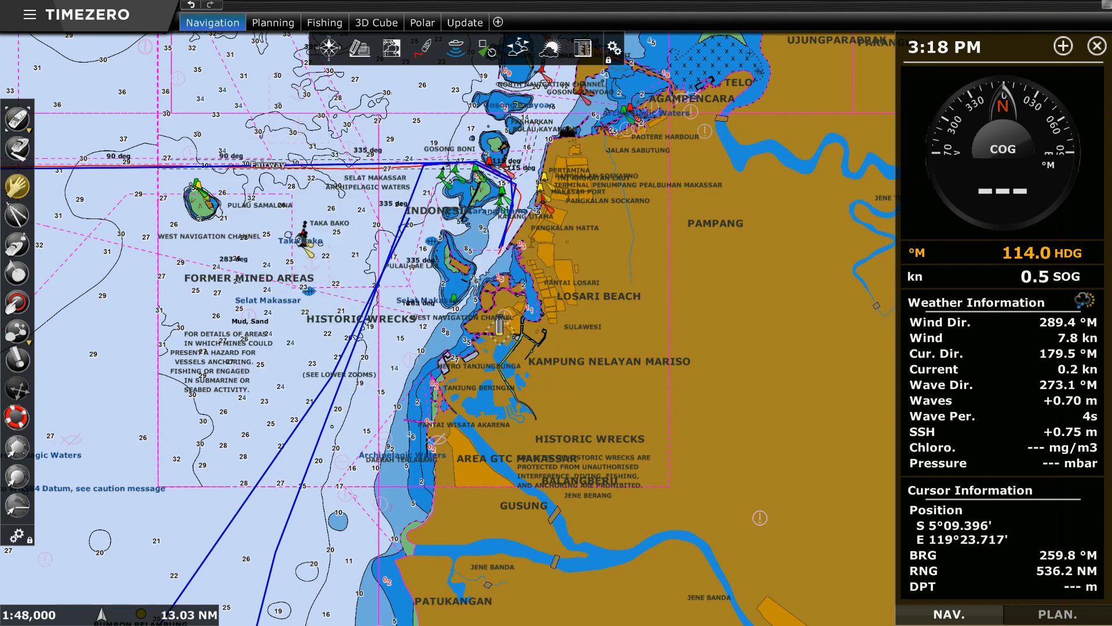
# Step: Turn on the own ship's heading line and centre the chart on the vessel near Ambon
pyautogui.moveTo(480, 373); pyautogui.dragTo(501, 334)
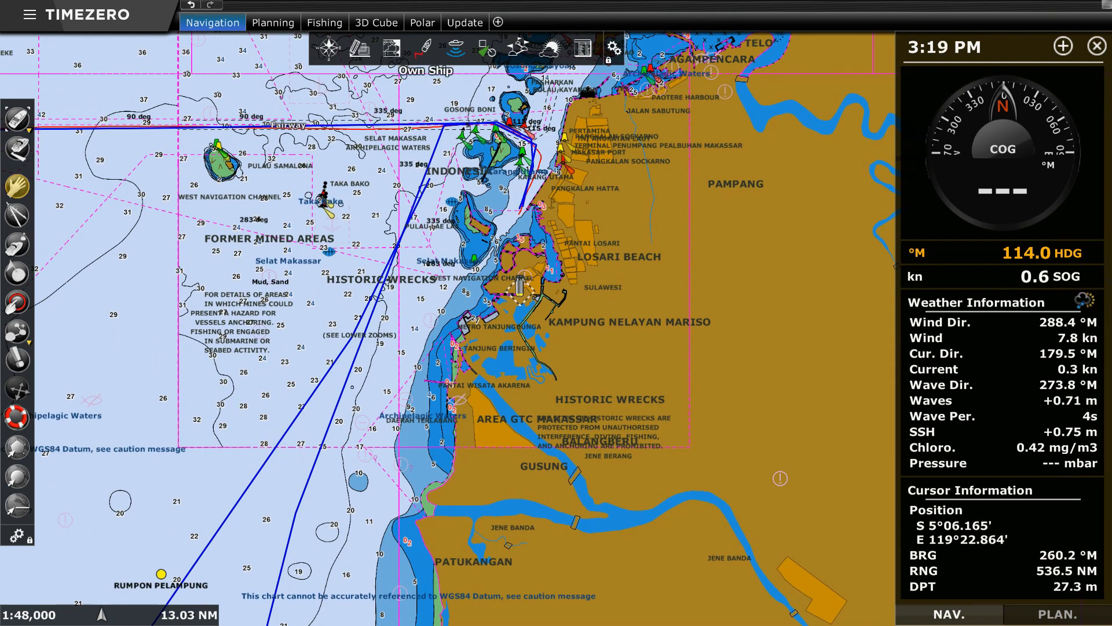
pyautogui.click(456, 49)
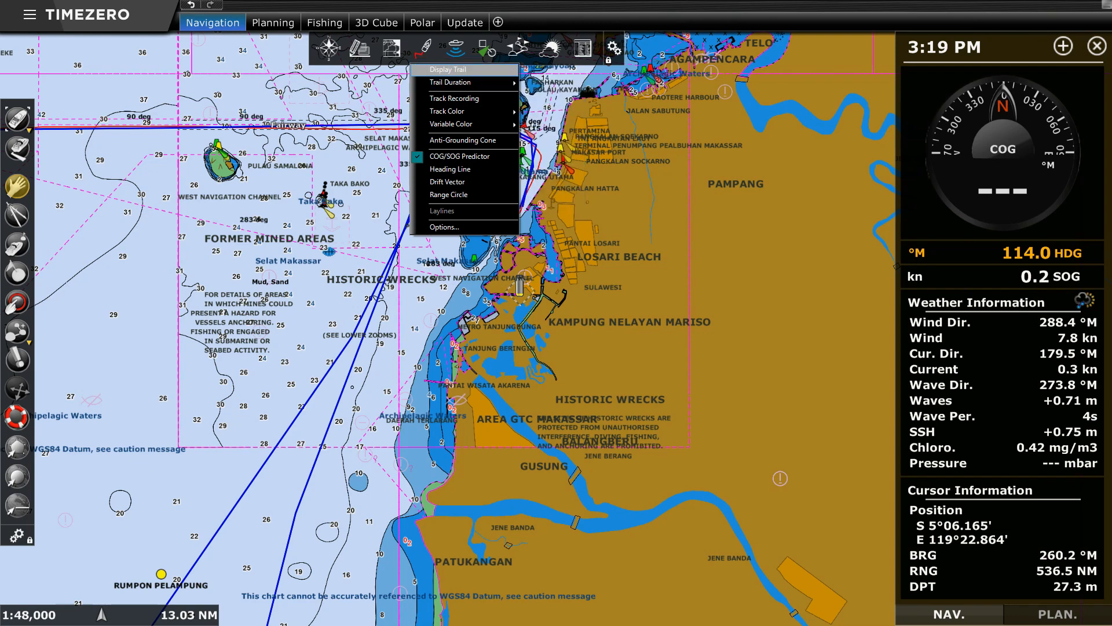
pyautogui.click(392, 49)
pyautogui.click(424, 49)
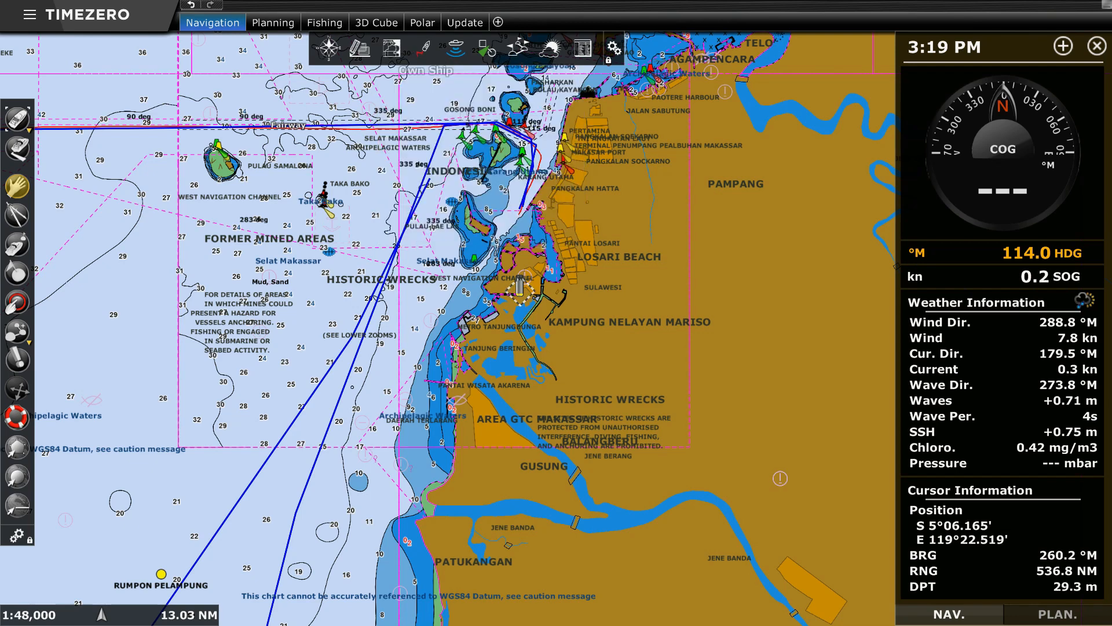
pyautogui.click(425, 49)
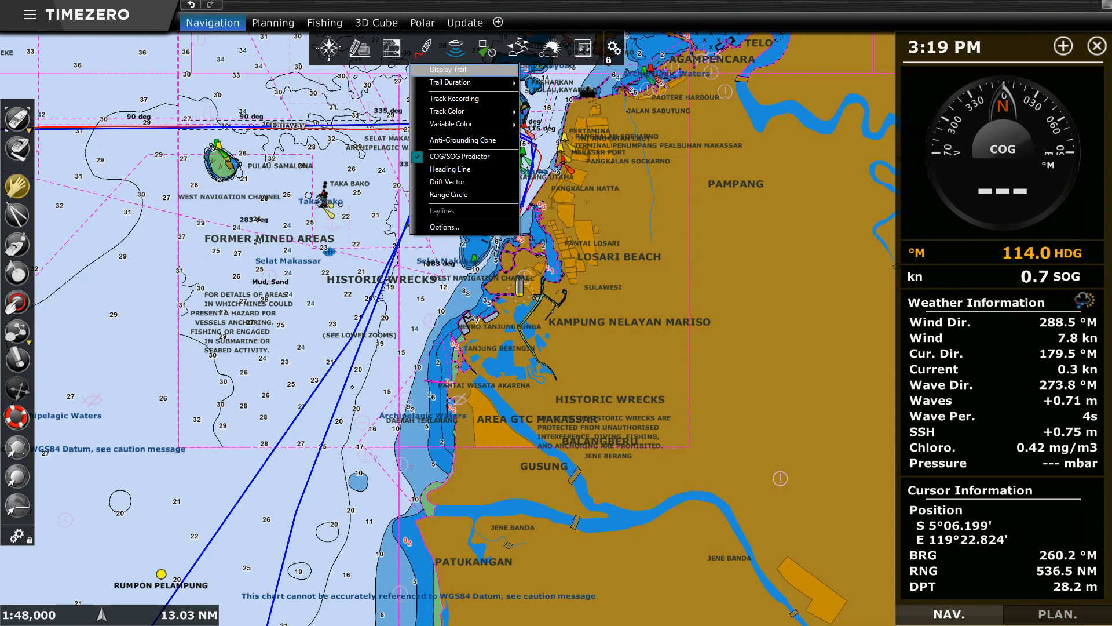
pyautogui.moveTo(457, 112)
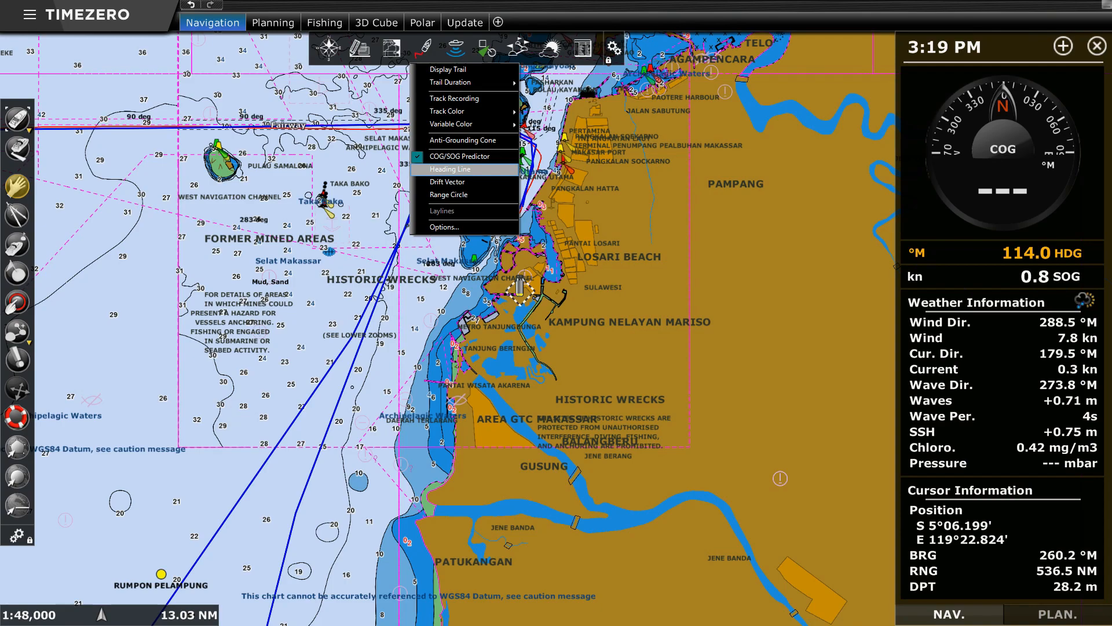
pyautogui.click(450, 169)
pyautogui.click(17, 119)
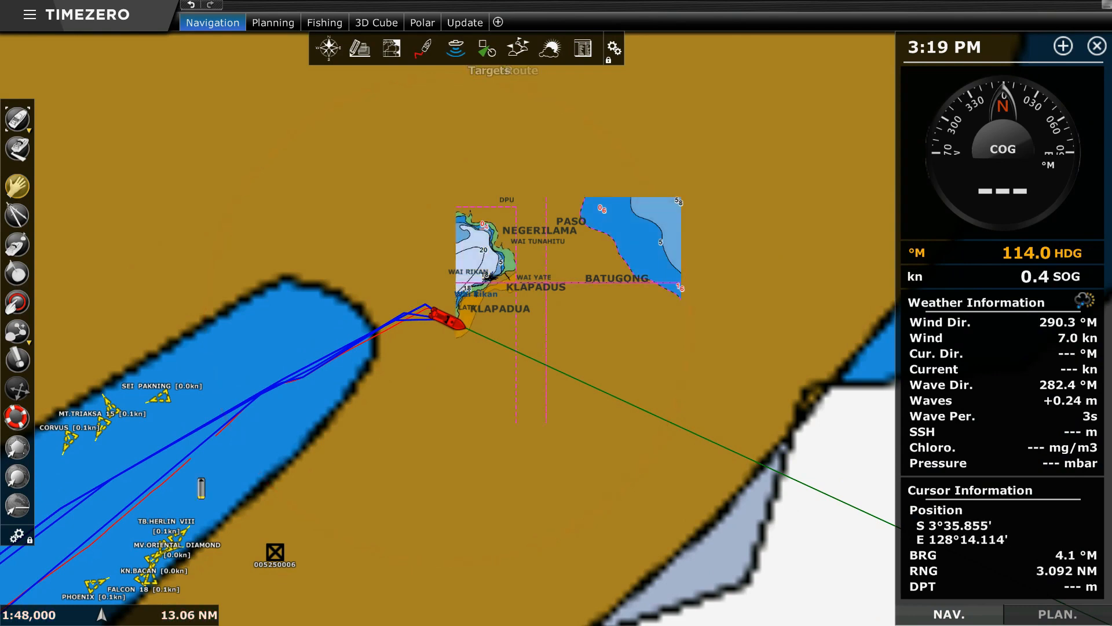
# Step: Switch the own ship's COG/SOG predictor and heading line off and back on, one after the other
pyautogui.click(423, 48)
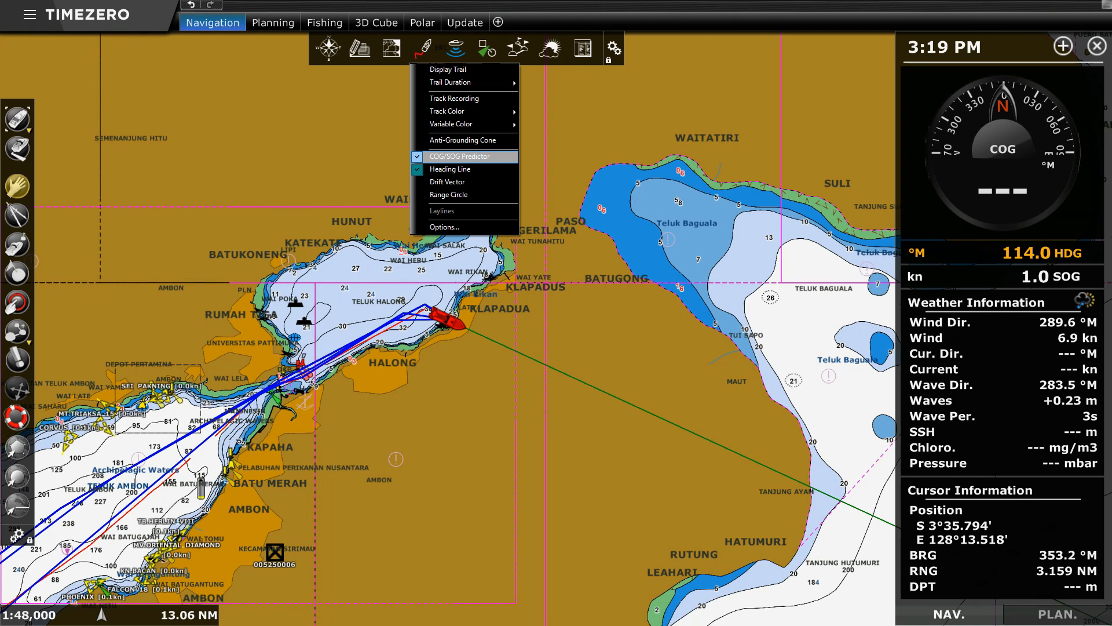
pyautogui.click(459, 156)
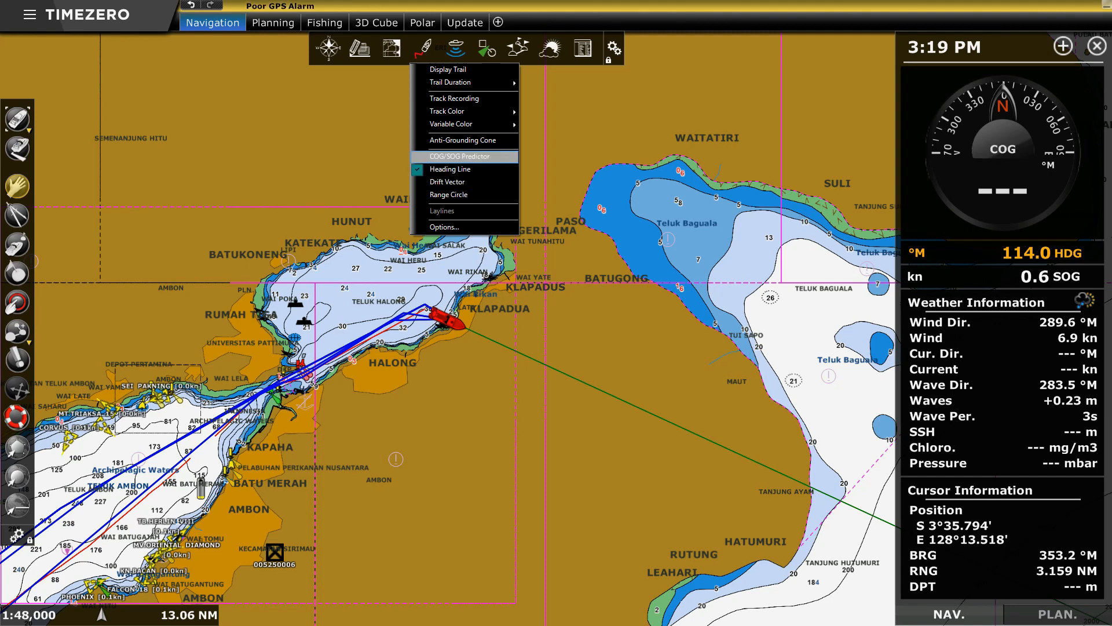
pyautogui.click(459, 156)
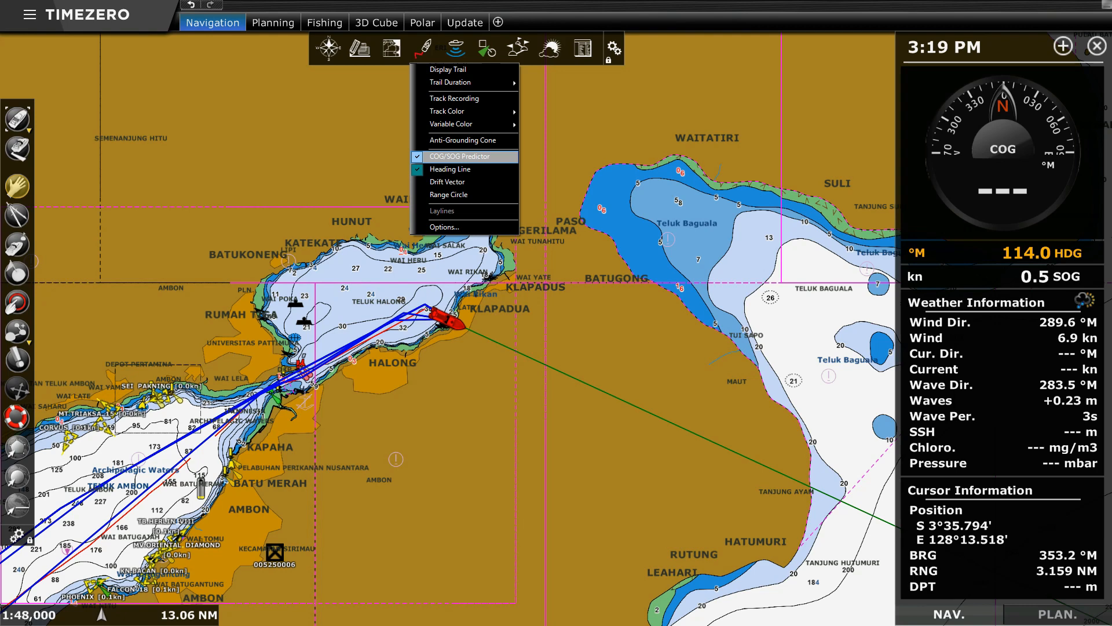
pyautogui.click(450, 169)
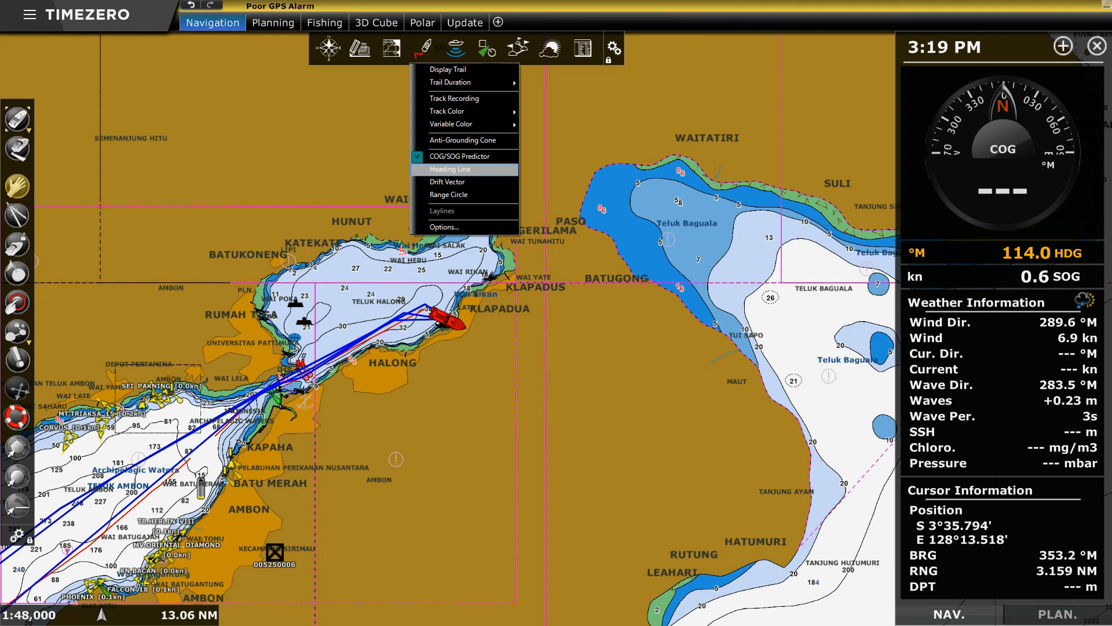
pyautogui.click(450, 169)
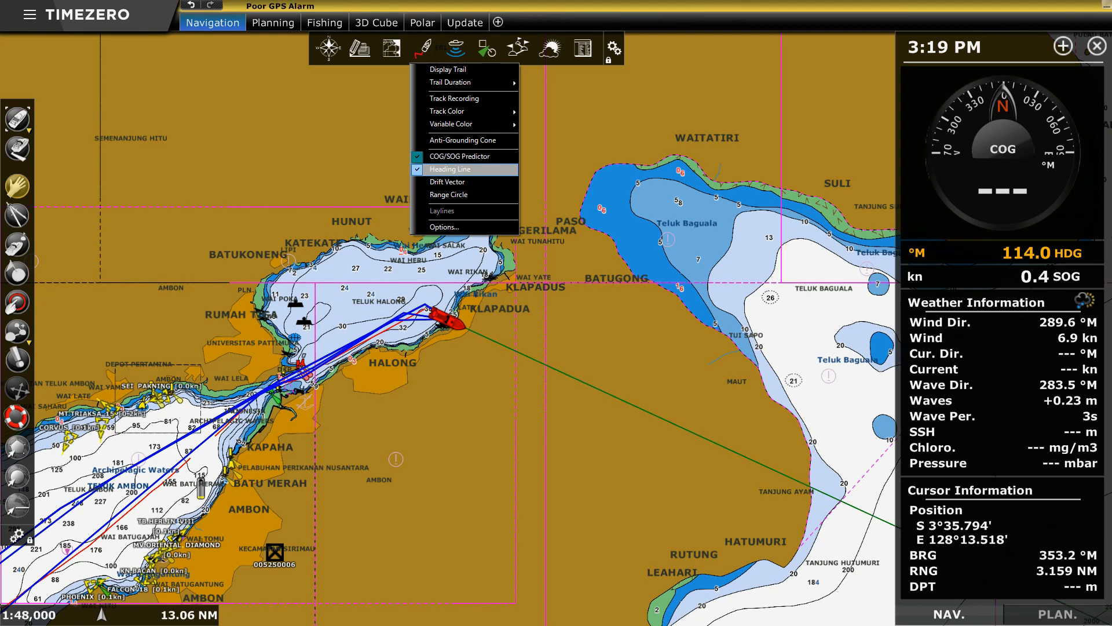
# Step: Turn on the own ship's drift vector and enlarge the chart around the vessel to 1:6,800
pyautogui.click(450, 181)
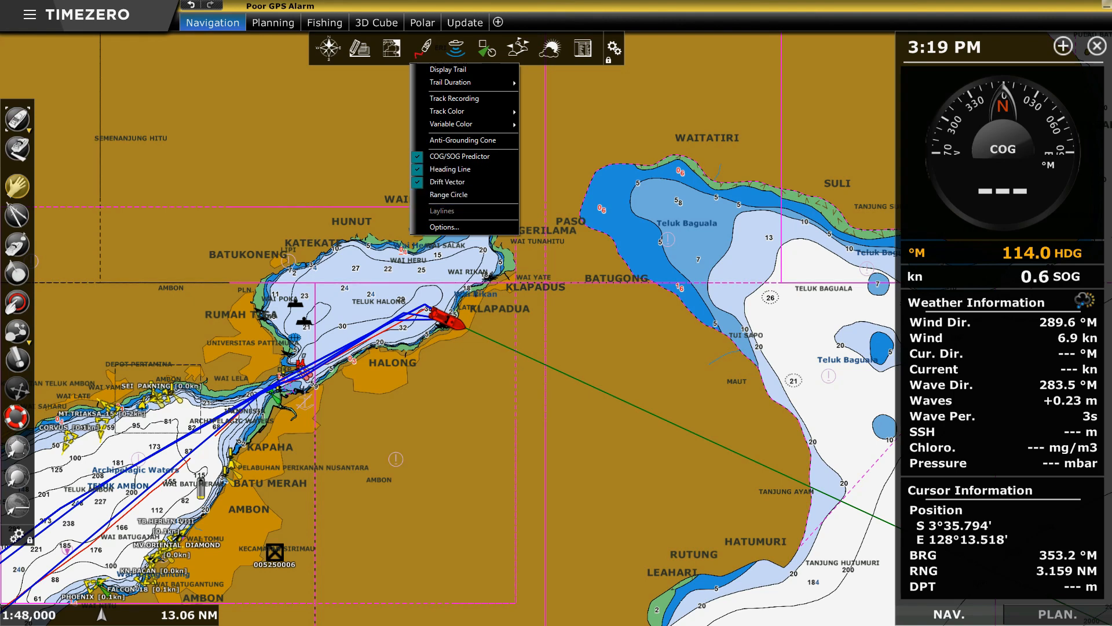
pyautogui.click(474, 307)
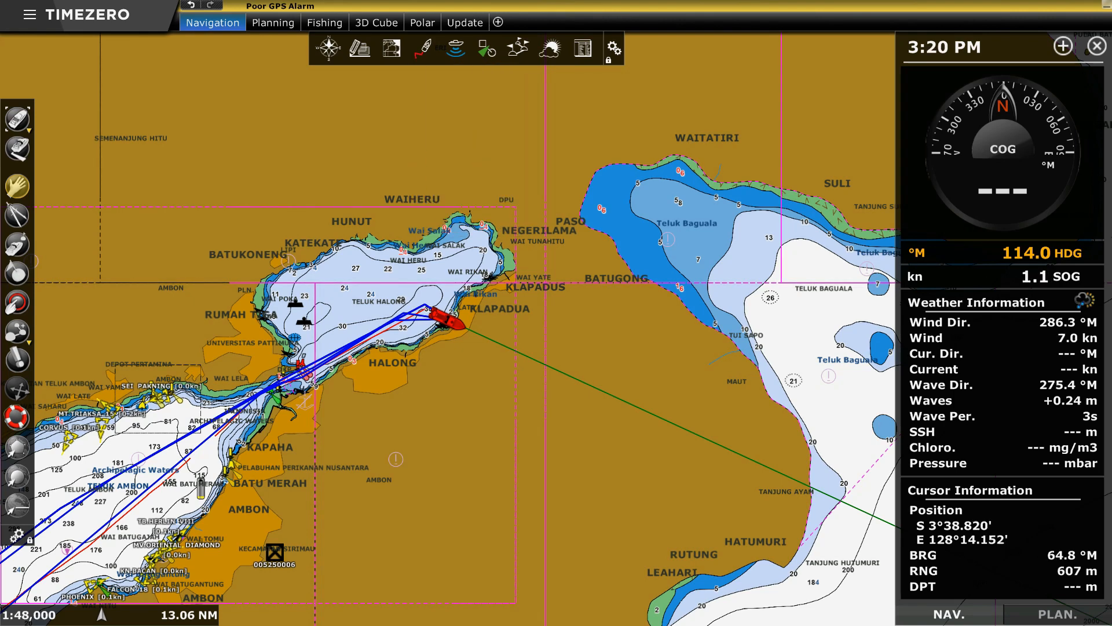
pyautogui.scroll(10, 442, 306)
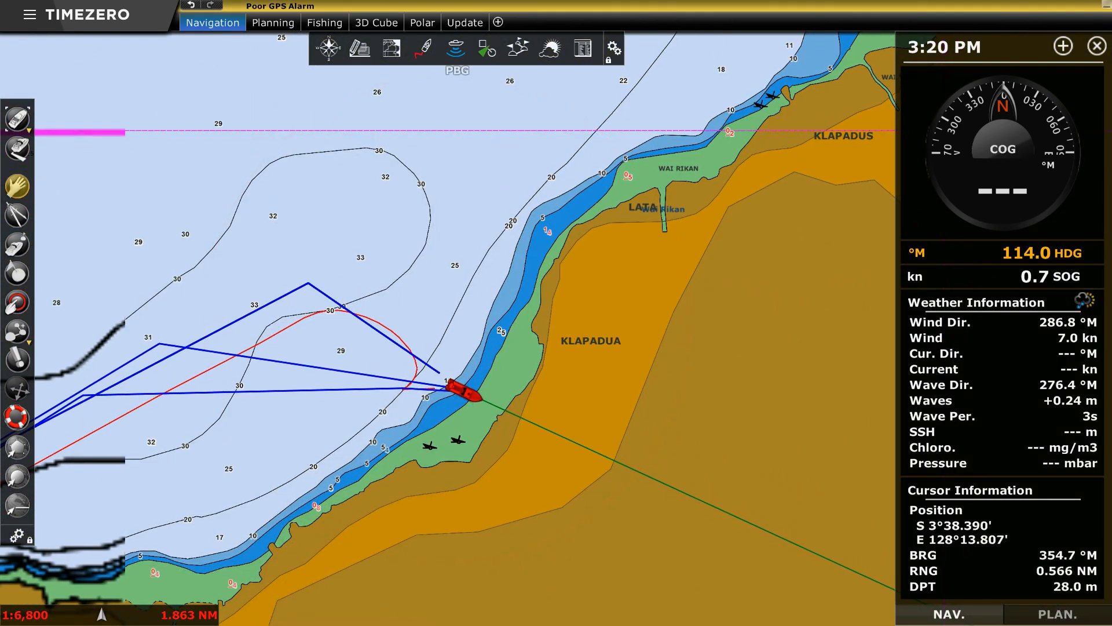
# Step: Display the range circle around the own ship, and turn it off again
pyautogui.click(424, 48)
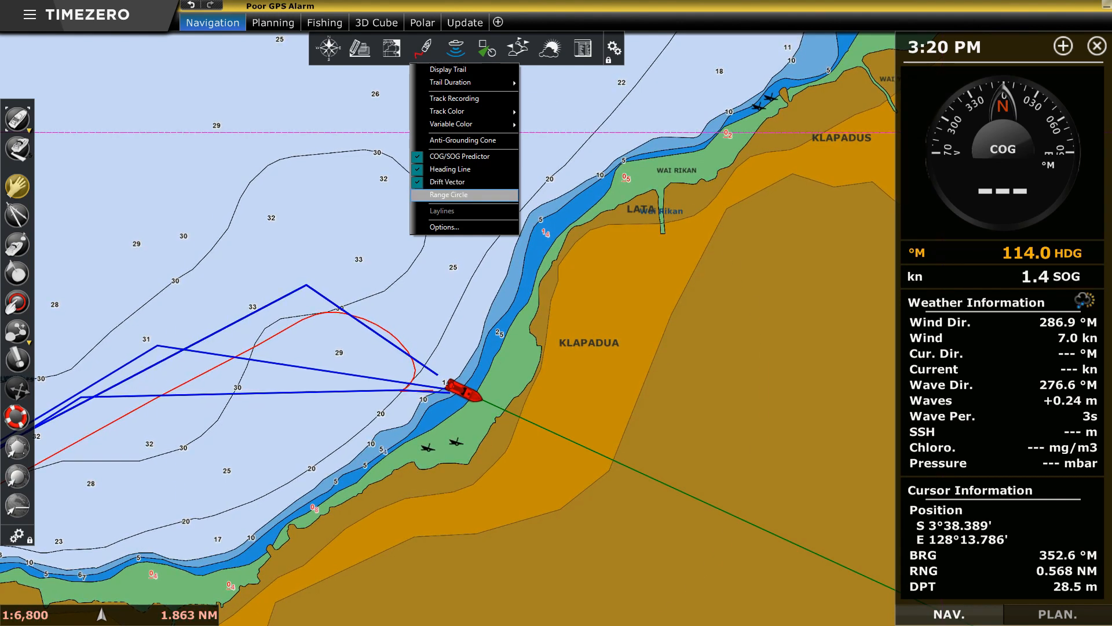
pyautogui.click(449, 195)
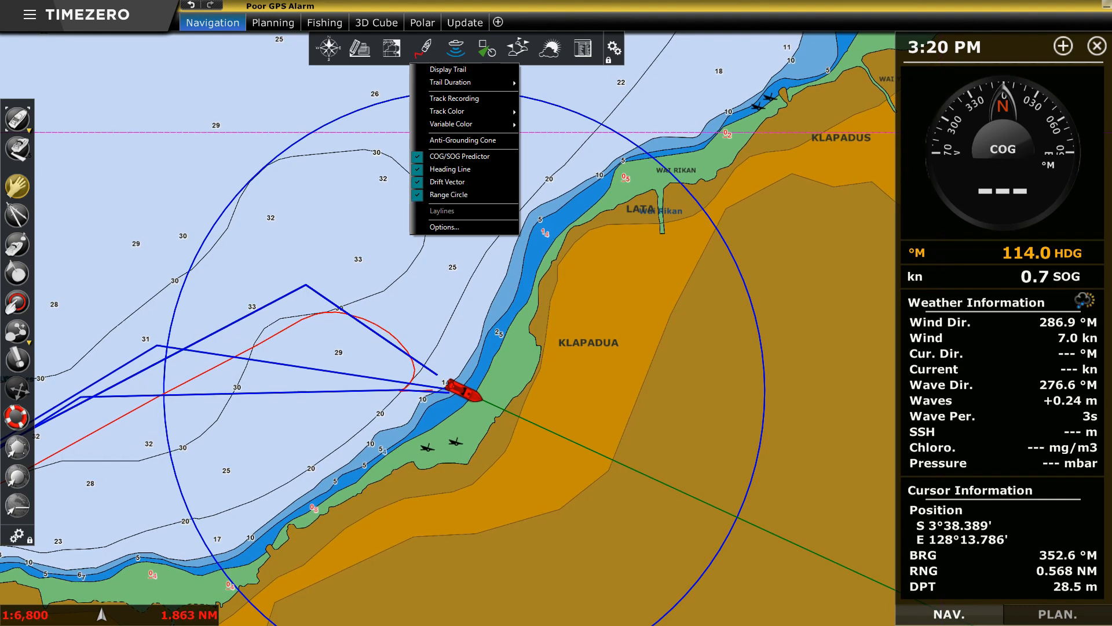
pyautogui.click(579, 279)
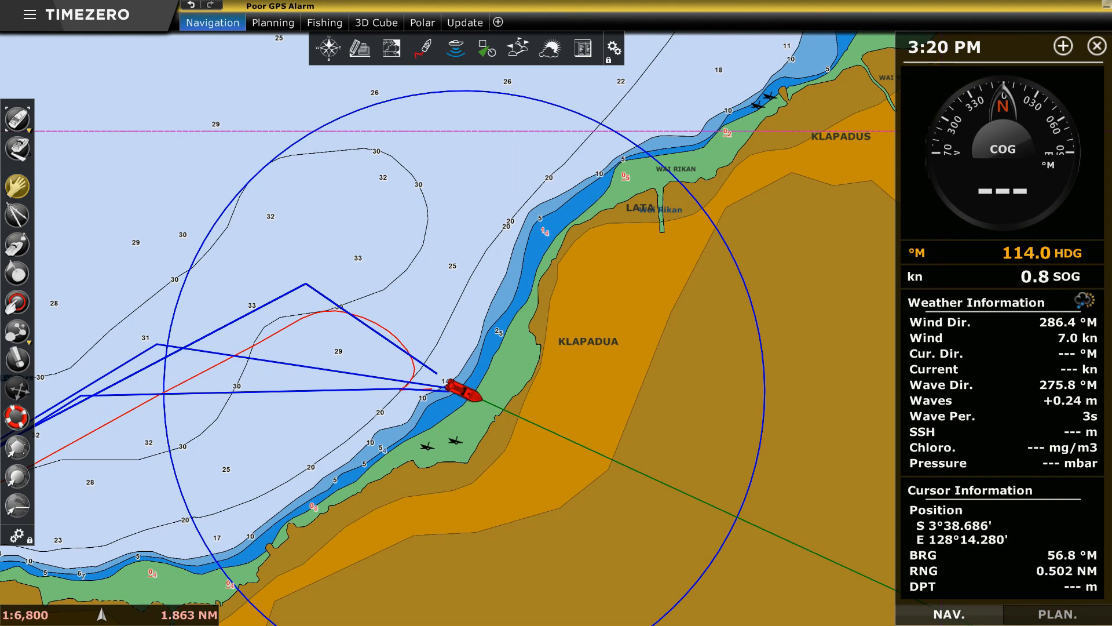
pyautogui.click(423, 47)
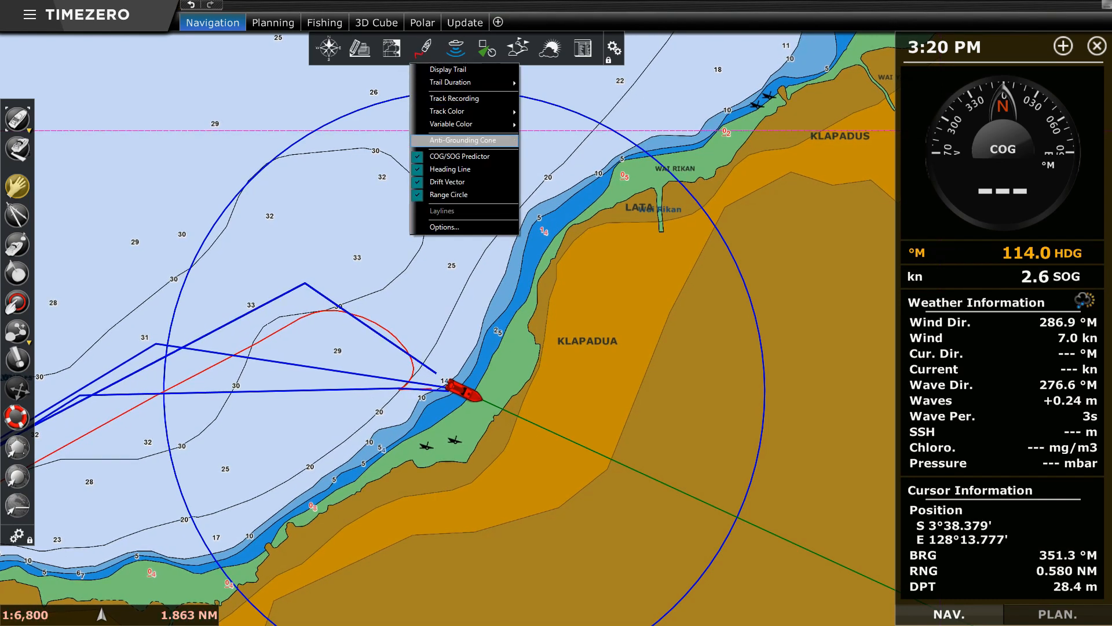
pyautogui.click(449, 195)
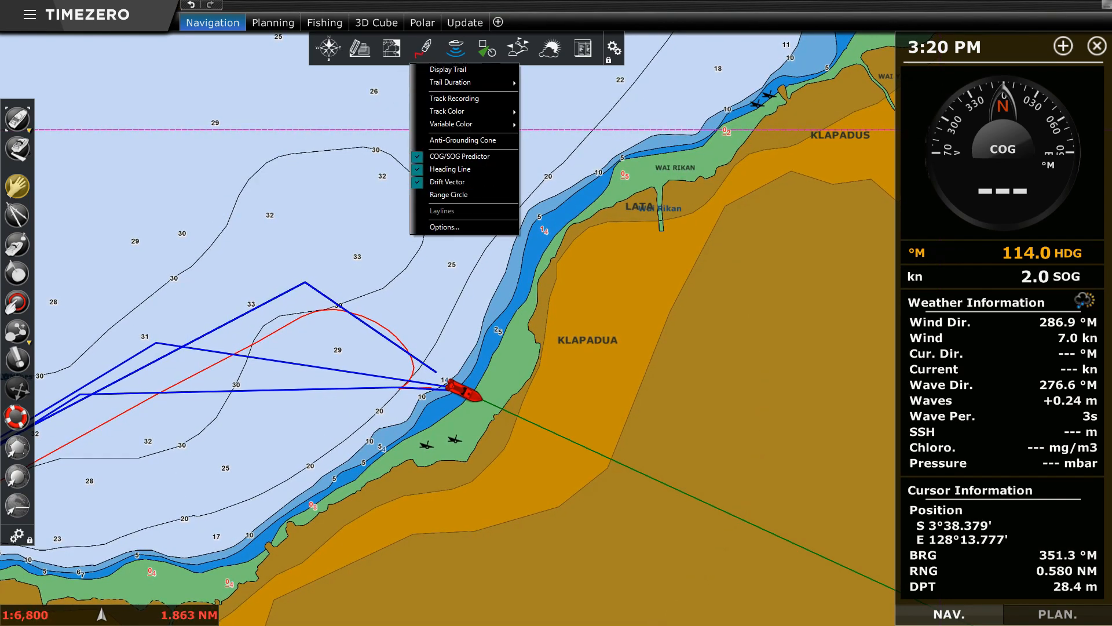
pyautogui.click(456, 47)
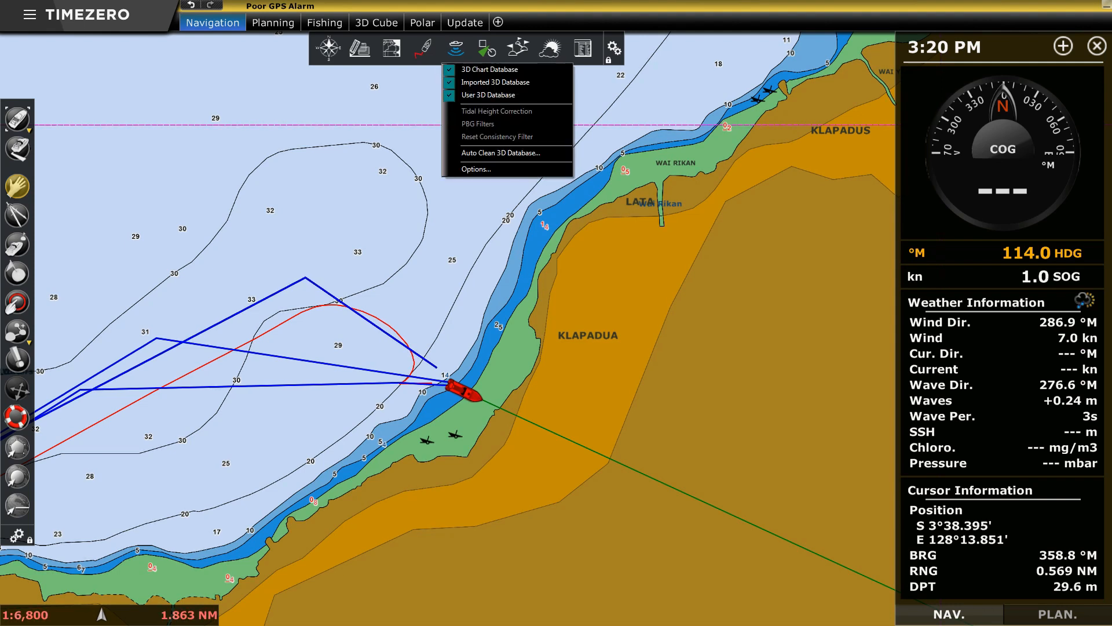
pyautogui.click(457, 48)
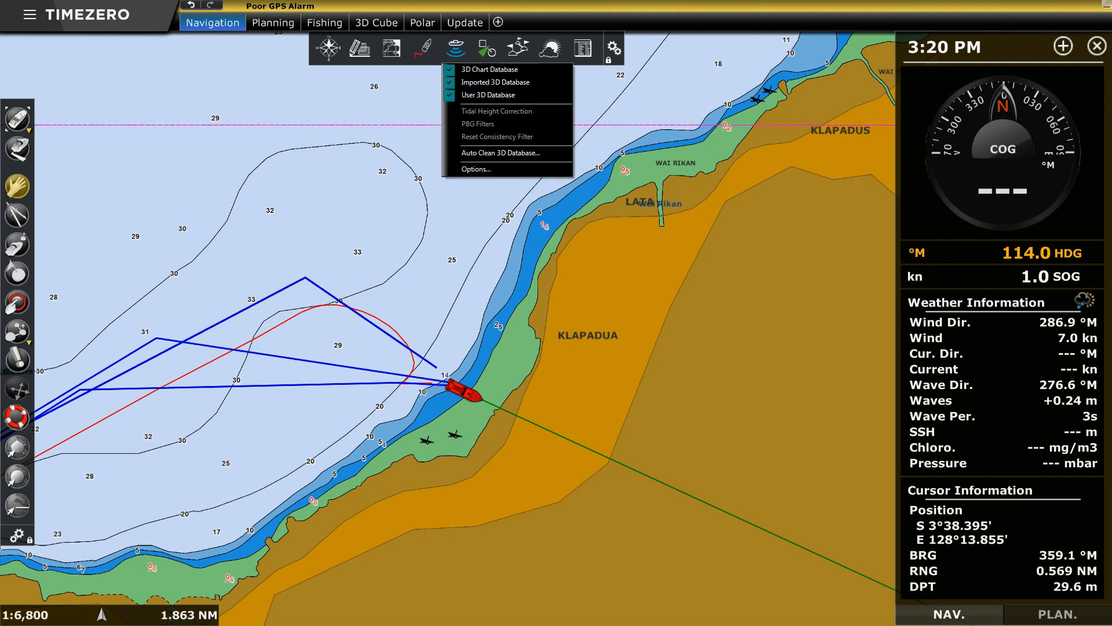
pyautogui.click(482, 47)
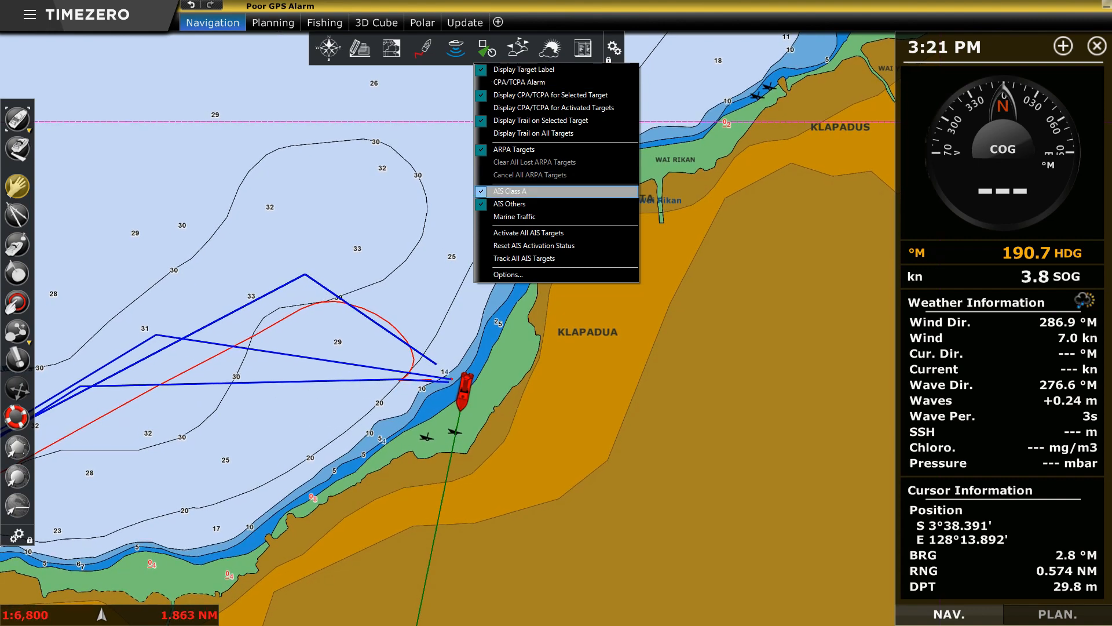
# Step: Open the AIS list below the chart and bring its nearest targets into view
pyautogui.click(582, 48)
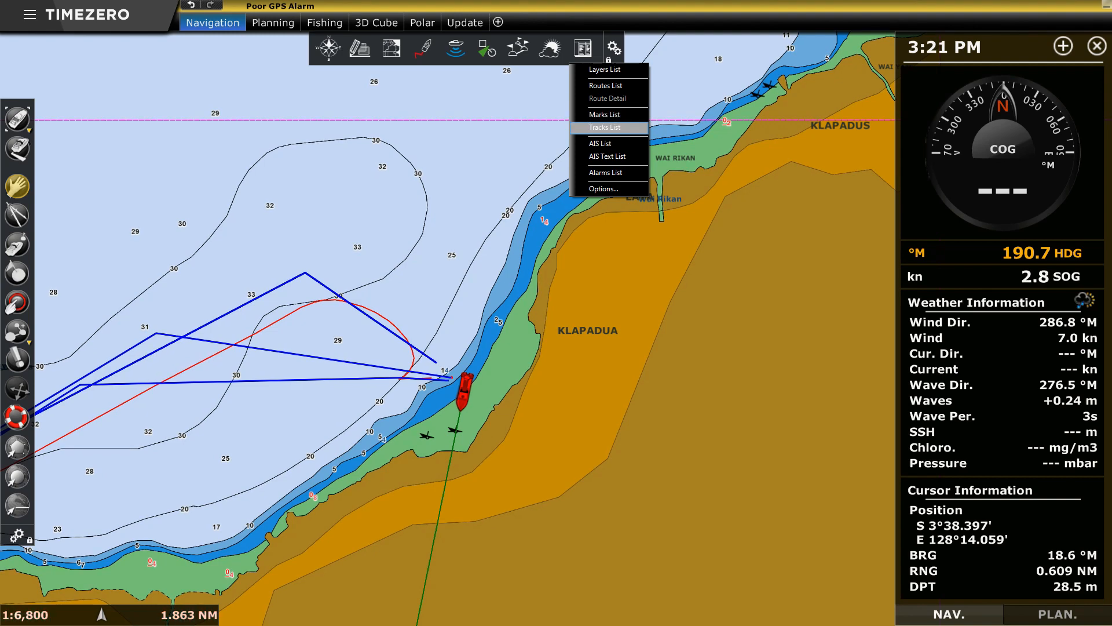
pyautogui.click(600, 143)
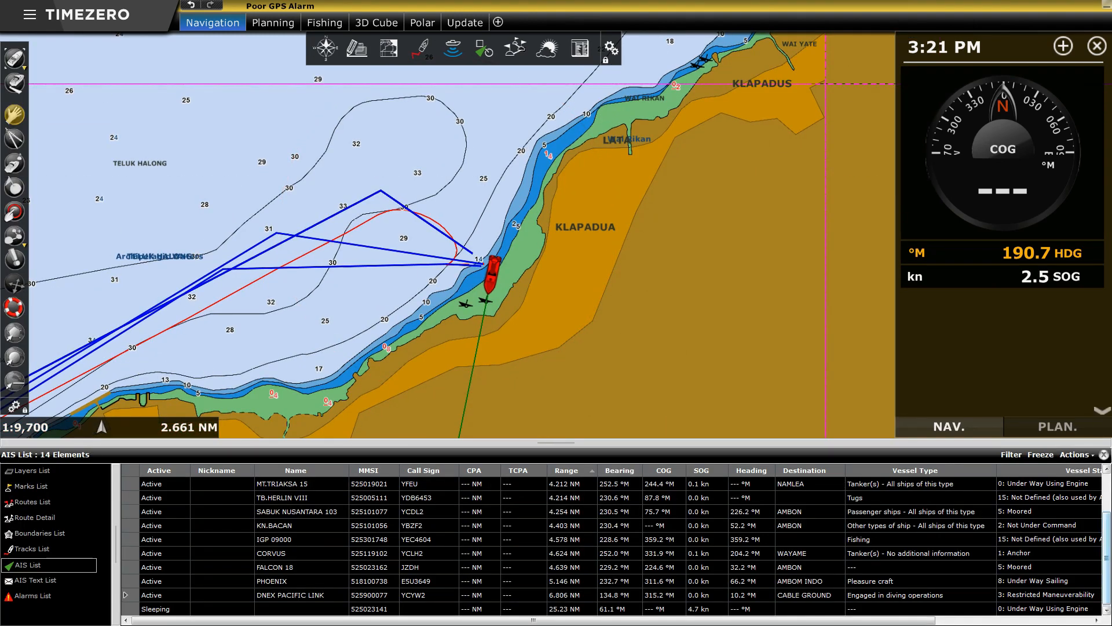
pyautogui.moveTo(1106, 557); pyautogui.dragTo(1106, 521)
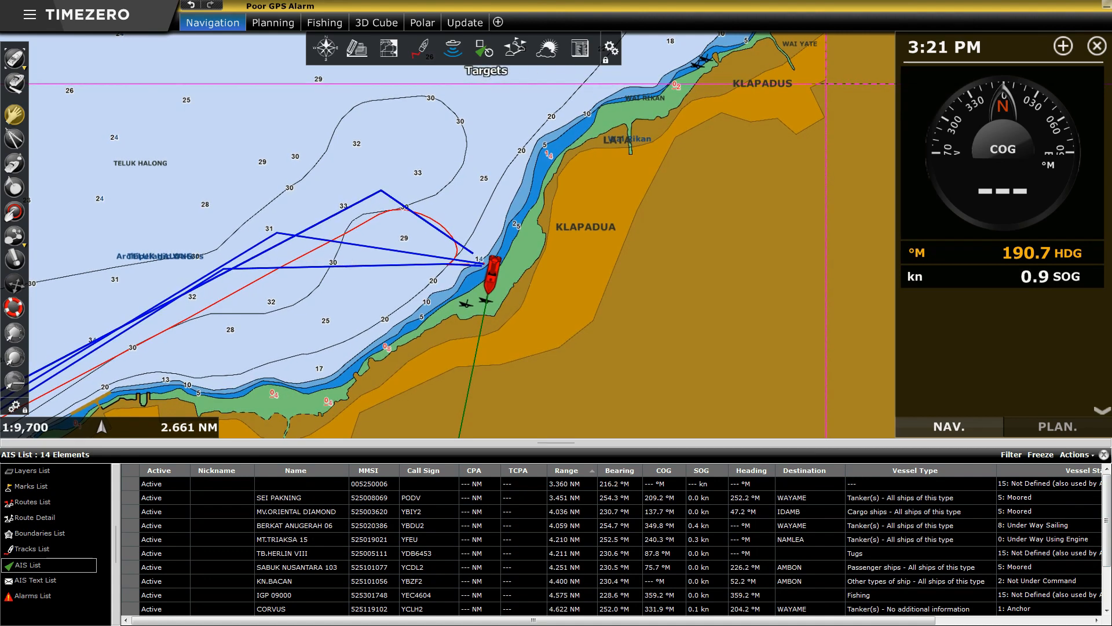
# Step: Activate all AIS targets with the chart showing the Ambon bay entrance, and review the rest of the AIS list
pyautogui.click(484, 48)
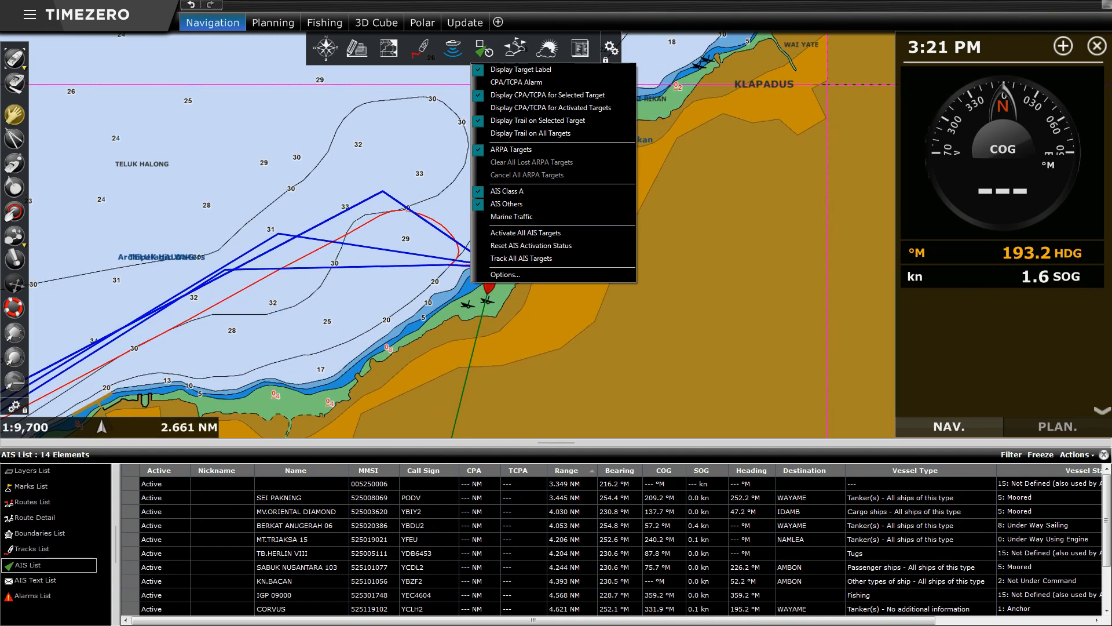
pyautogui.press('Escape')
pyautogui.moveTo(415, 257); pyautogui.dragTo(481, 212)
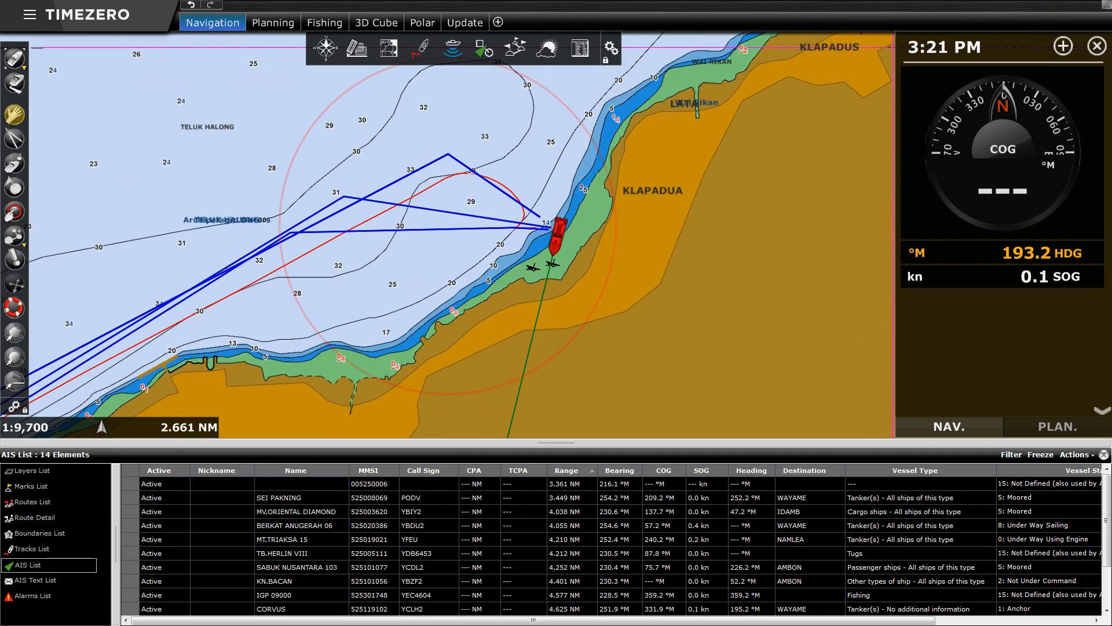
pyautogui.scroll(-3, 448, 235)
pyautogui.moveTo(386, 263); pyautogui.dragTo(510, 205)
pyautogui.scroll(-2, 447, 235)
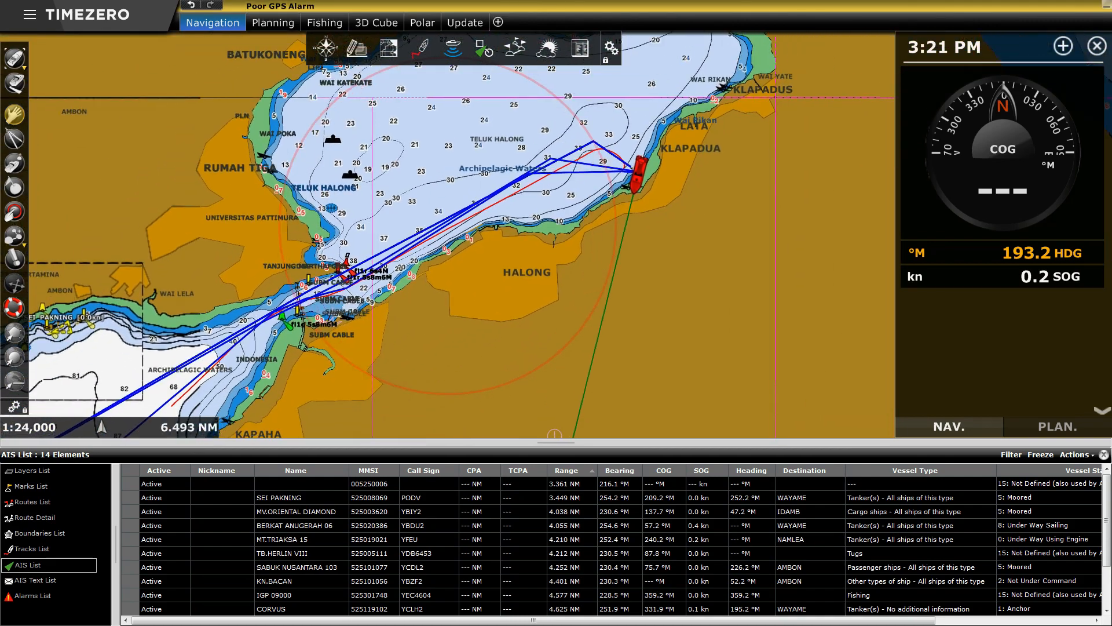
pyautogui.moveTo(405, 255); pyautogui.dragTo(398, 231)
pyautogui.click(484, 49)
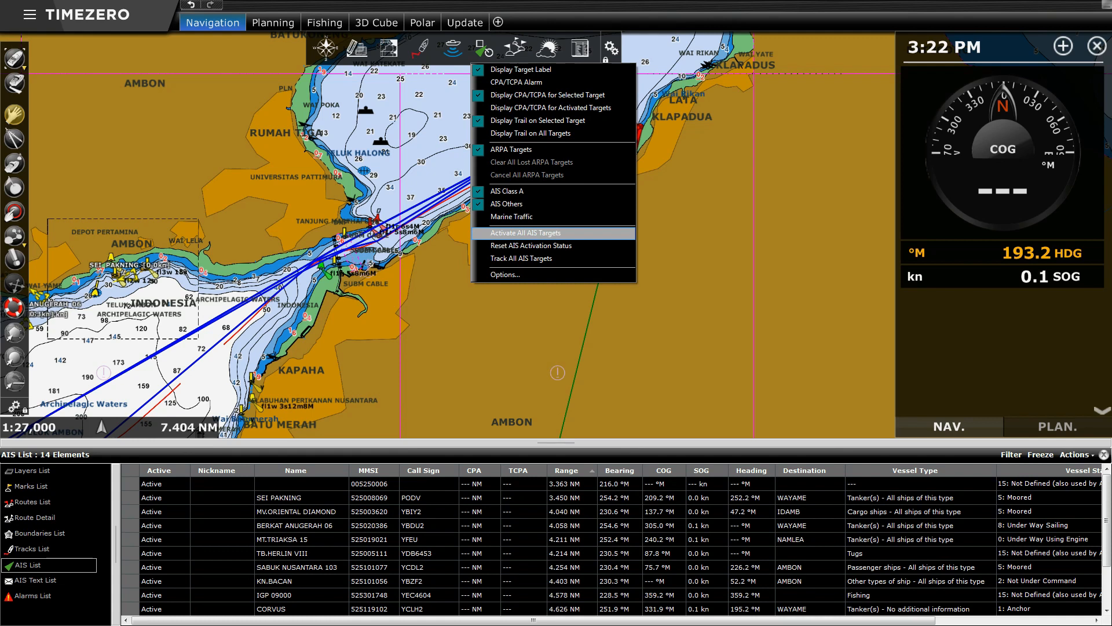
pyautogui.click(525, 232)
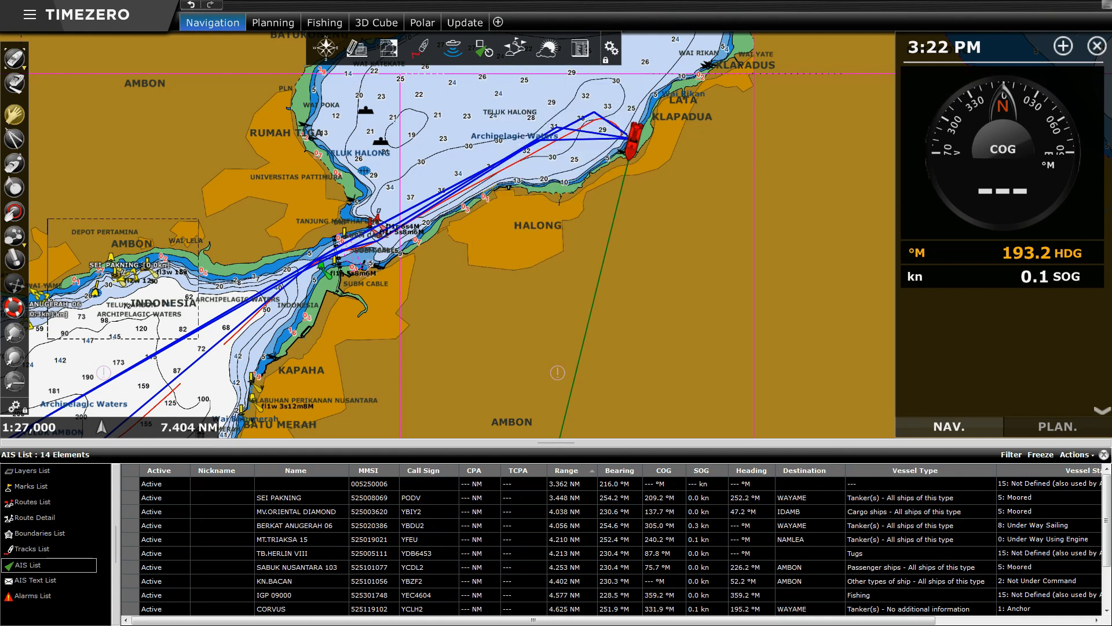
pyautogui.scroll(-2, 614, 543)
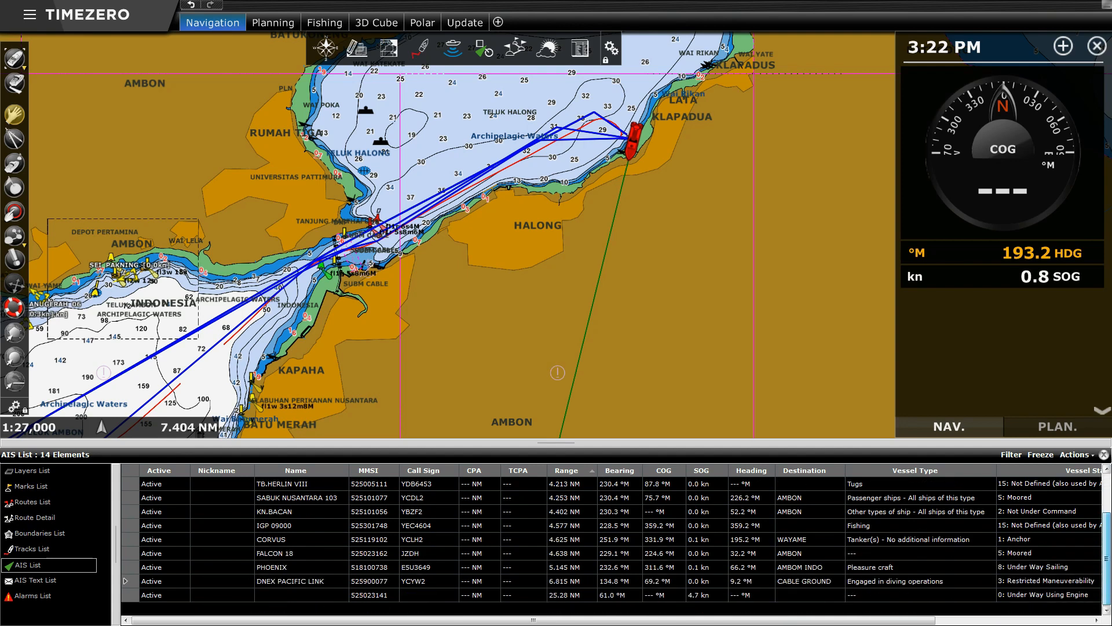
# Step: Hide the routes on the chart and display them again
pyautogui.scroll(2, 614, 543)
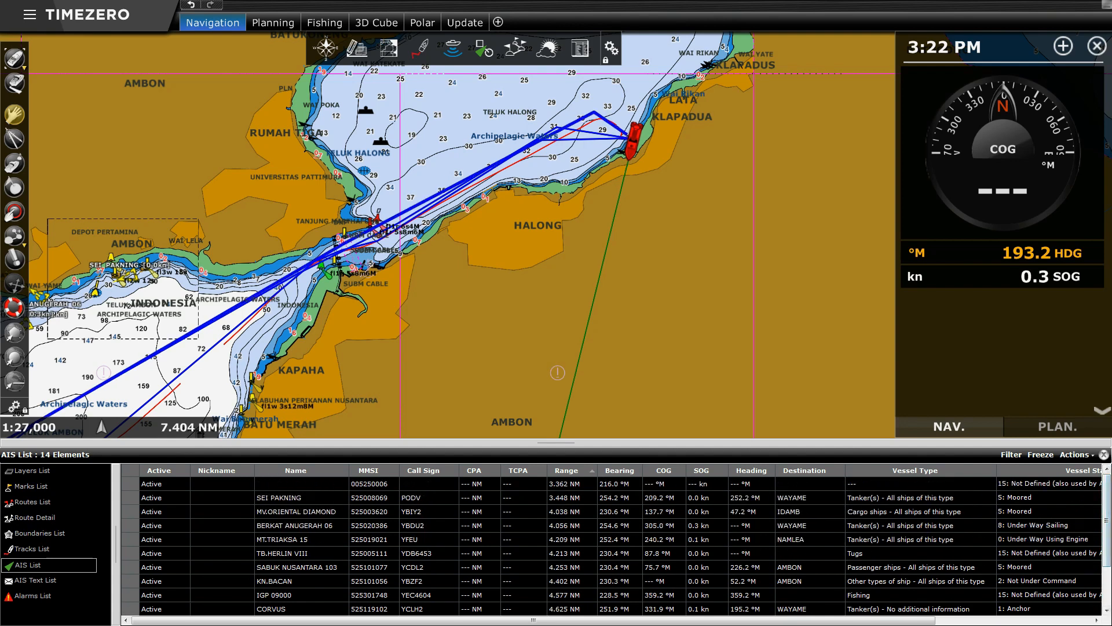
pyautogui.click(483, 47)
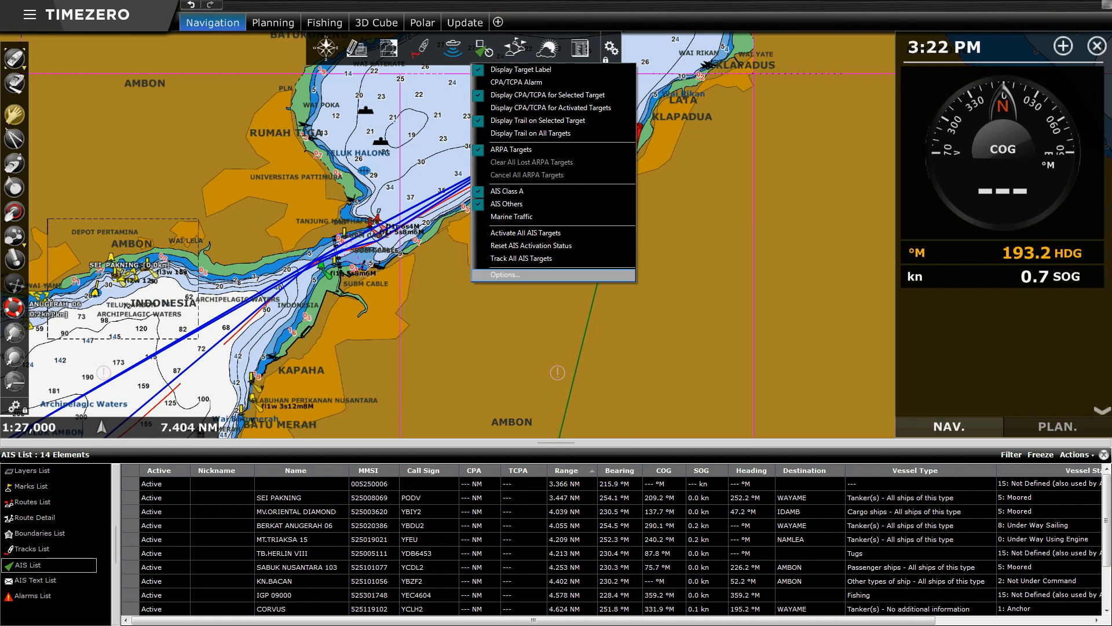
pyautogui.click(515, 48)
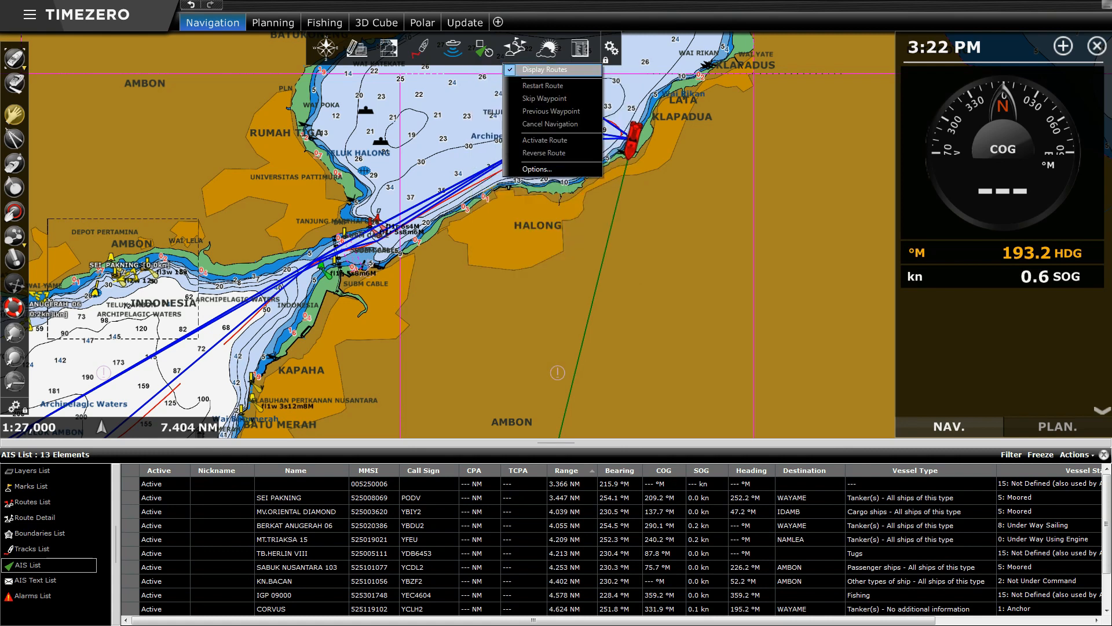
pyautogui.click(542, 70)
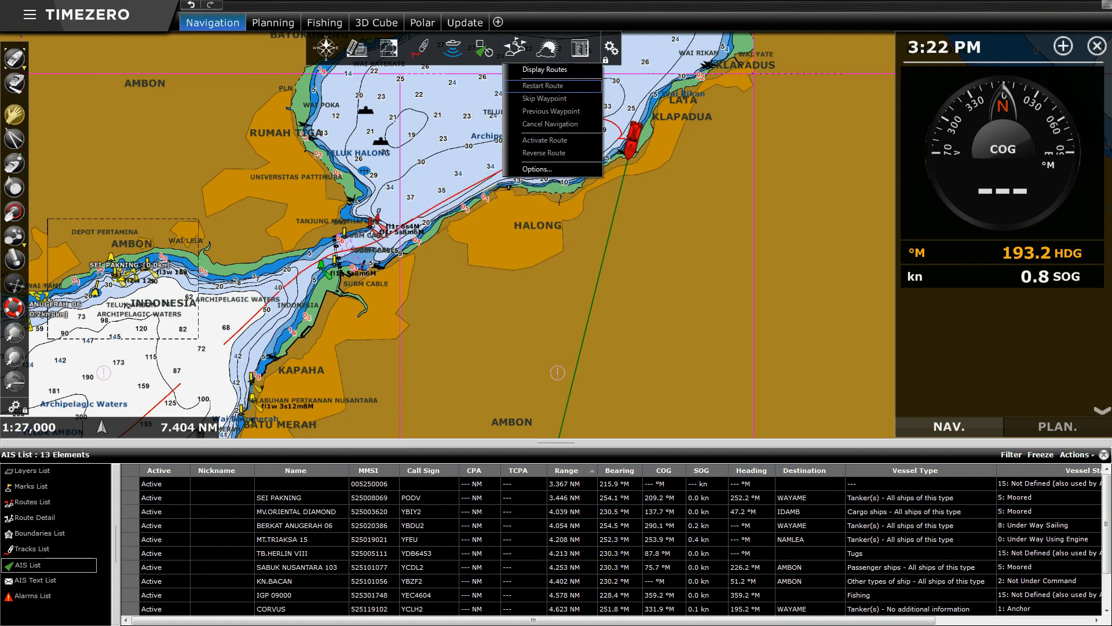
pyautogui.click(547, 48)
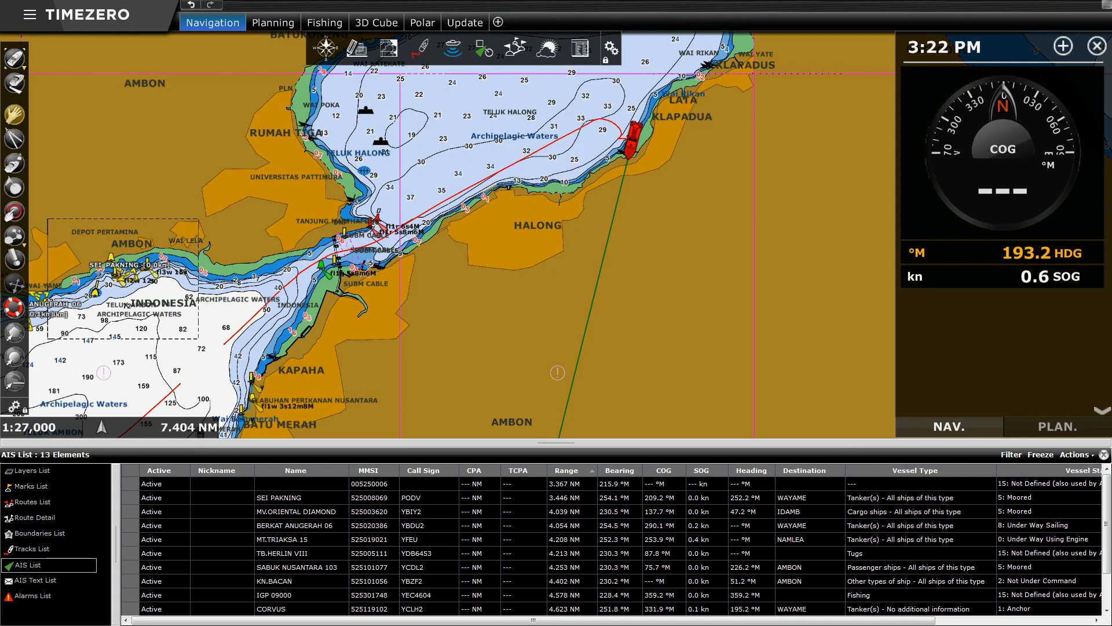
pyautogui.click(515, 48)
pyautogui.click(541, 70)
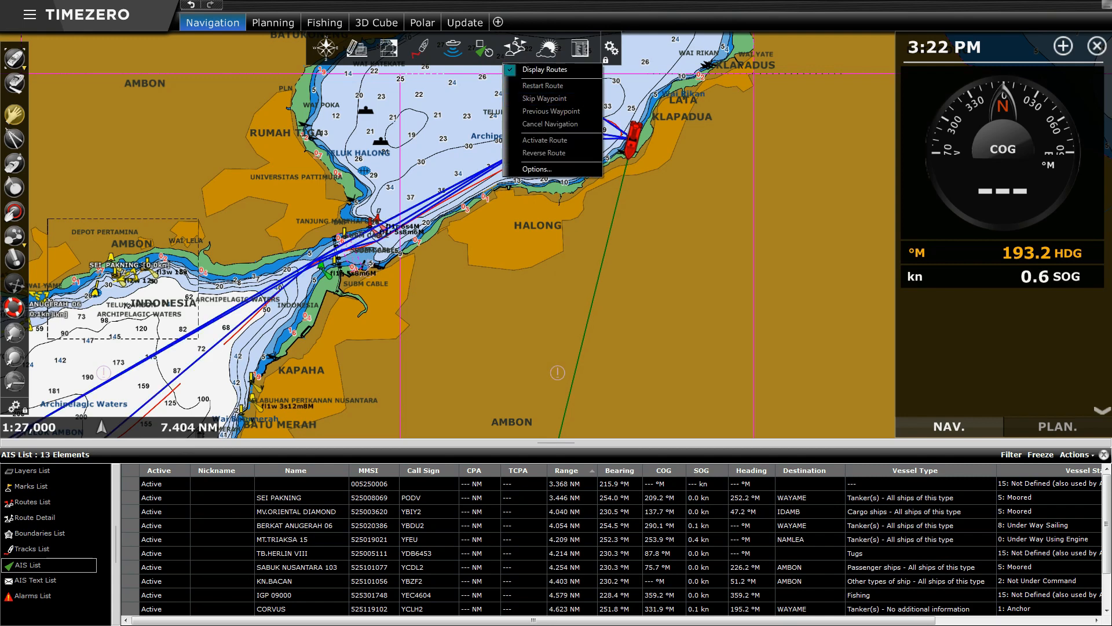
# Step: Activate the route ending beside the own ship, cancel its navigation, and bring Ambon back into view at 1:280,000
pyautogui.rightClick(596, 114)
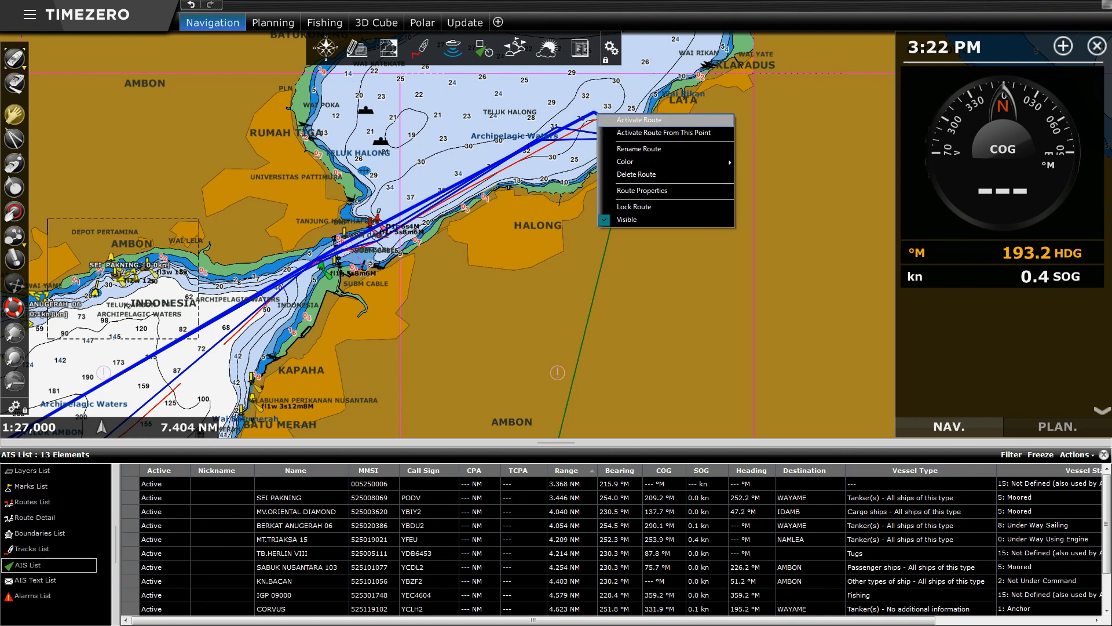
pyautogui.click(639, 120)
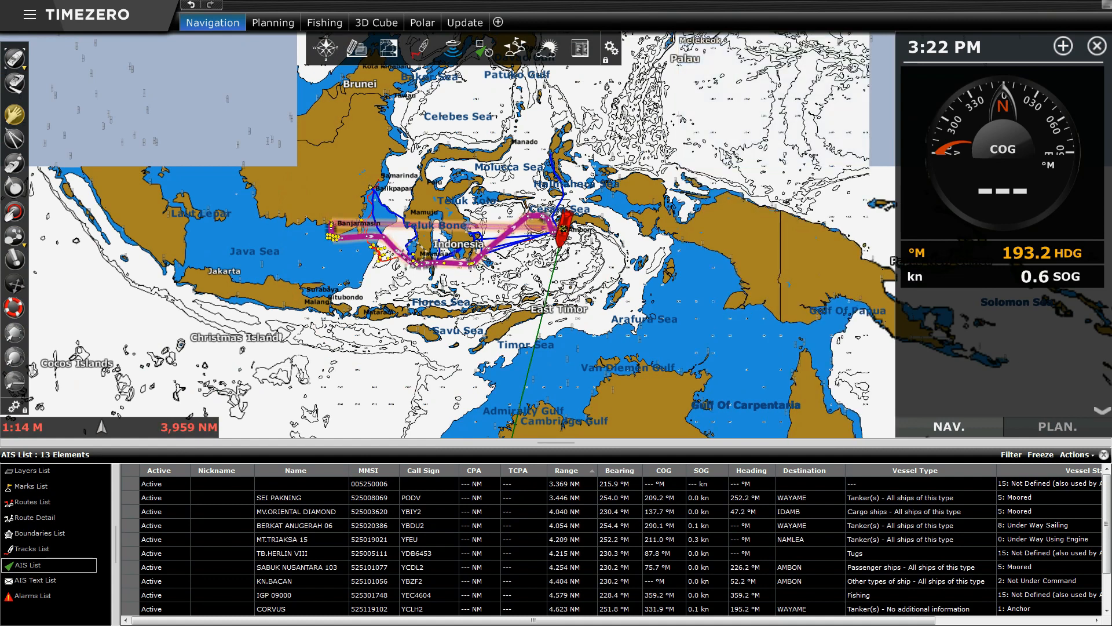
pyautogui.click(515, 48)
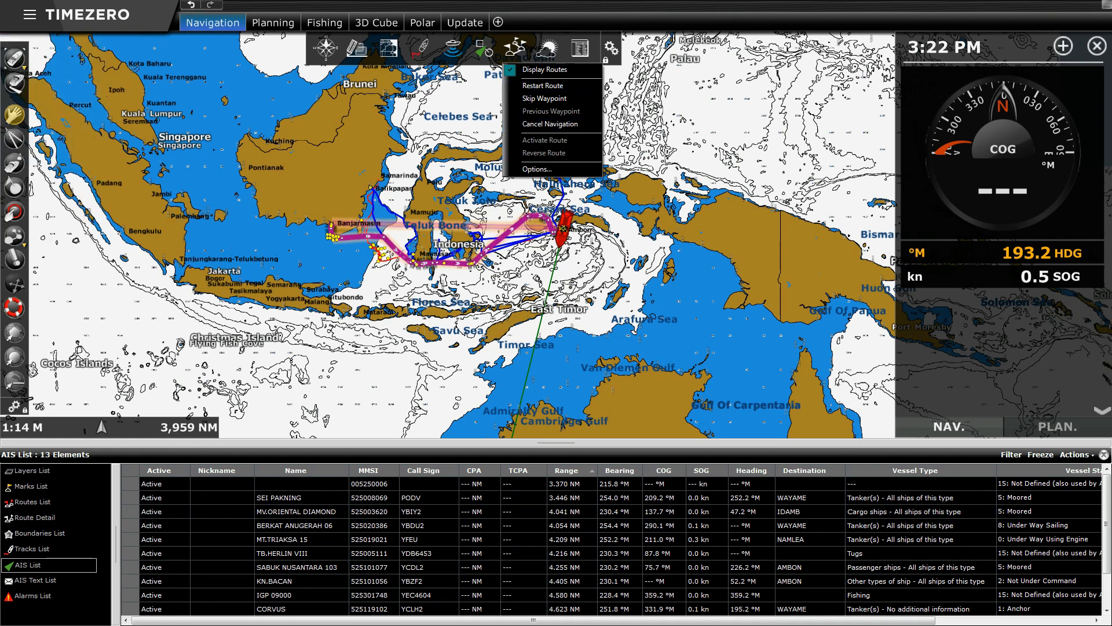
pyautogui.rightClick(352, 238)
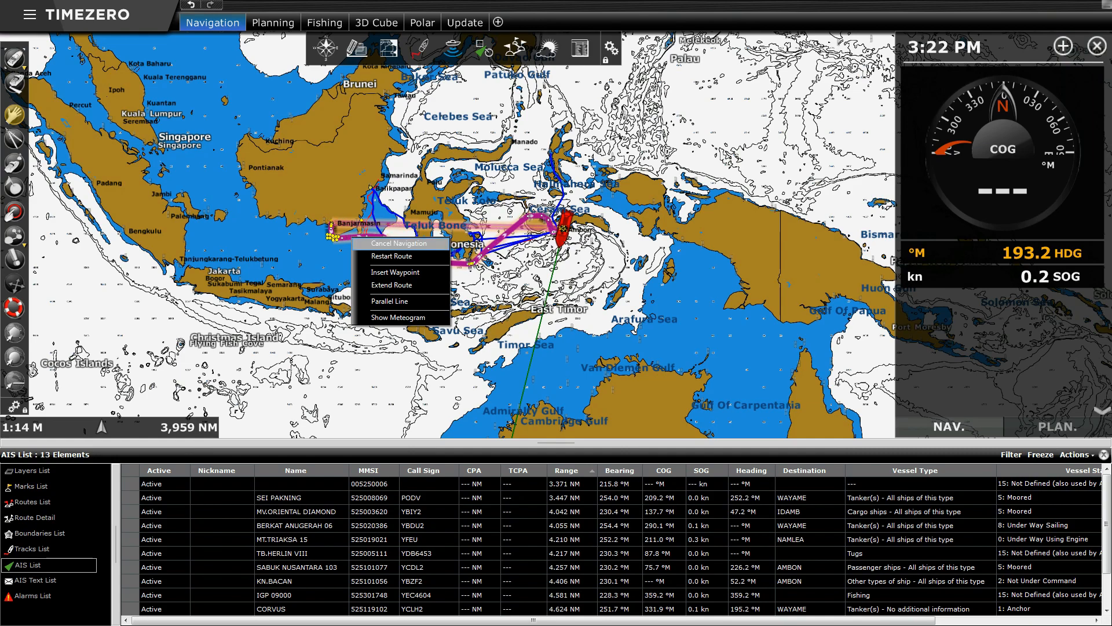
pyautogui.click(398, 244)
pyautogui.scroll(8, 526, 236)
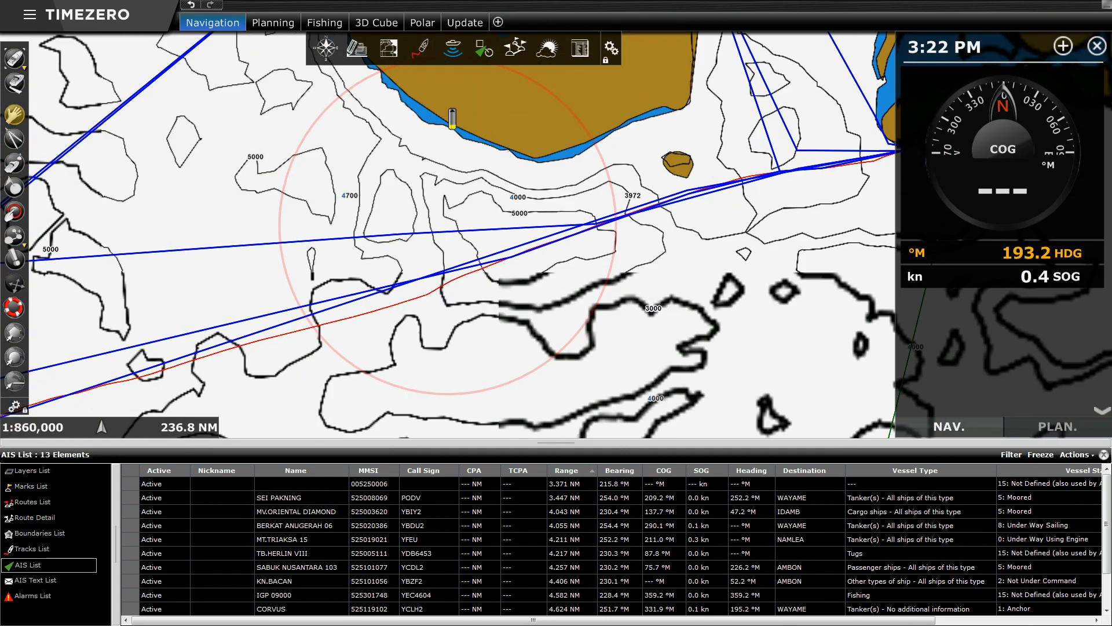
pyautogui.scroll(1, 526, 235)
pyautogui.moveTo(857, 133); pyautogui.dragTo(458, 320)
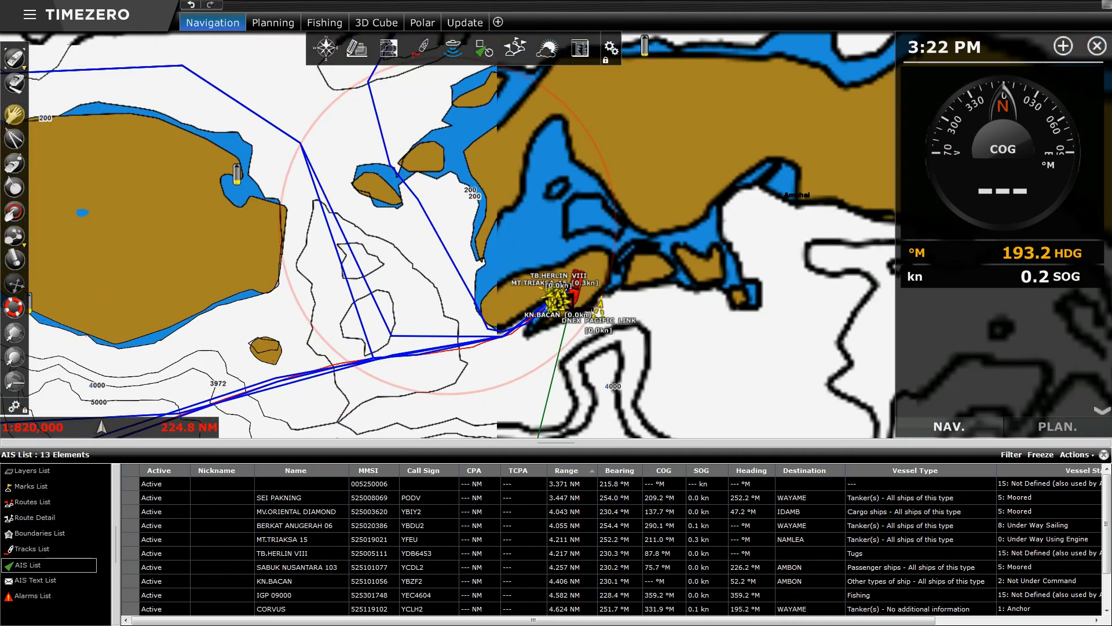
pyautogui.scroll(3, 565, 293)
pyautogui.scroll(4, 591, 334)
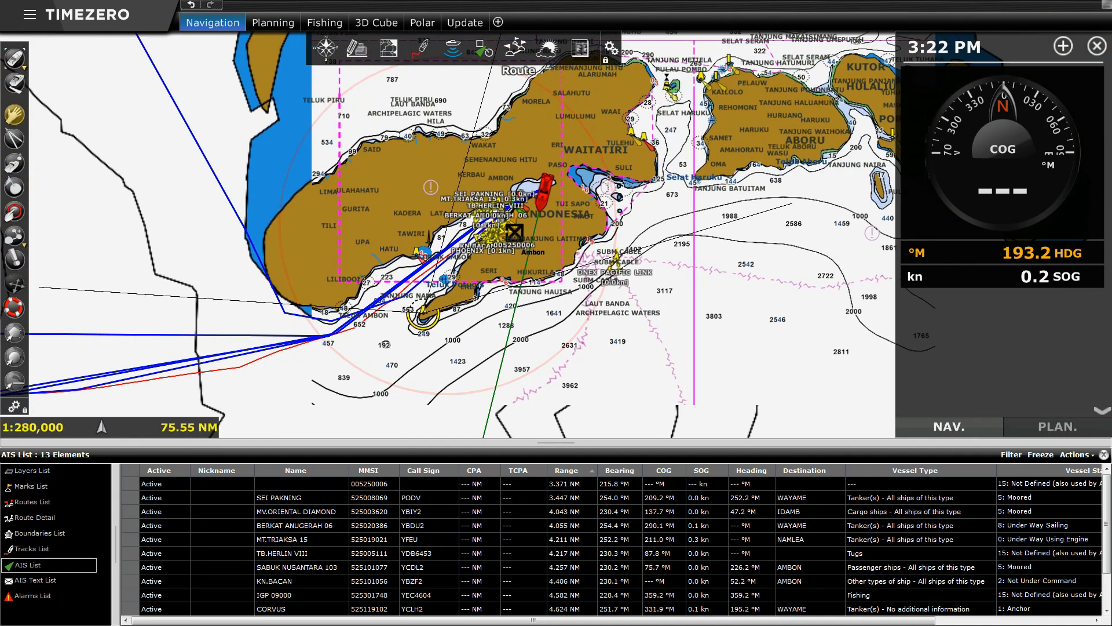
# Step: Display the weather overlay around Ambon with the Wind layer, and turn the weather display off again
pyautogui.click(514, 48)
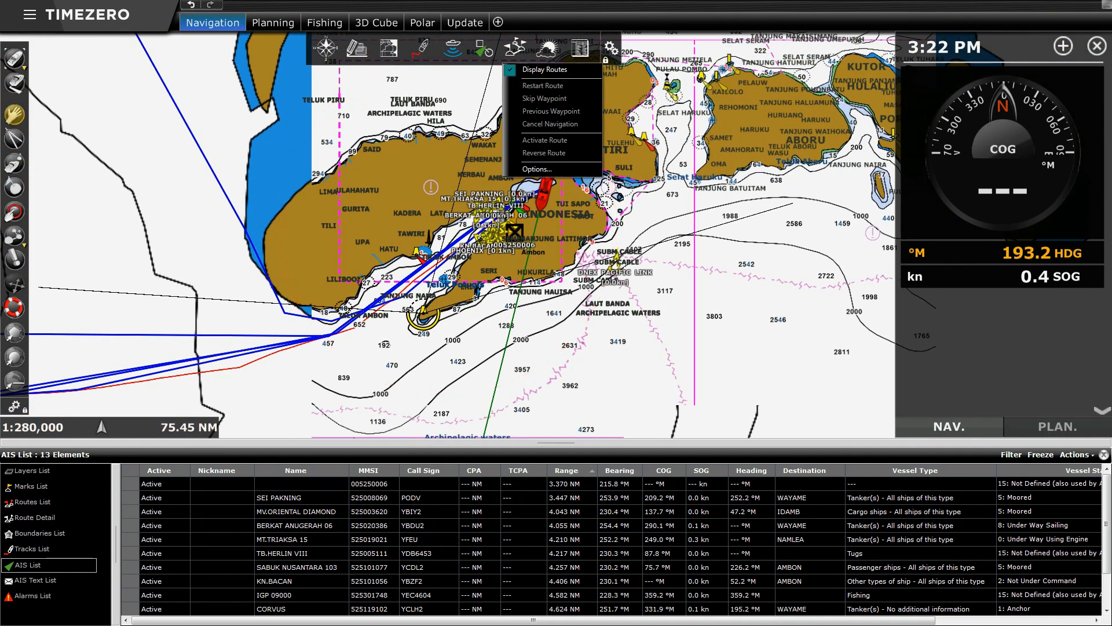
pyautogui.click(547, 48)
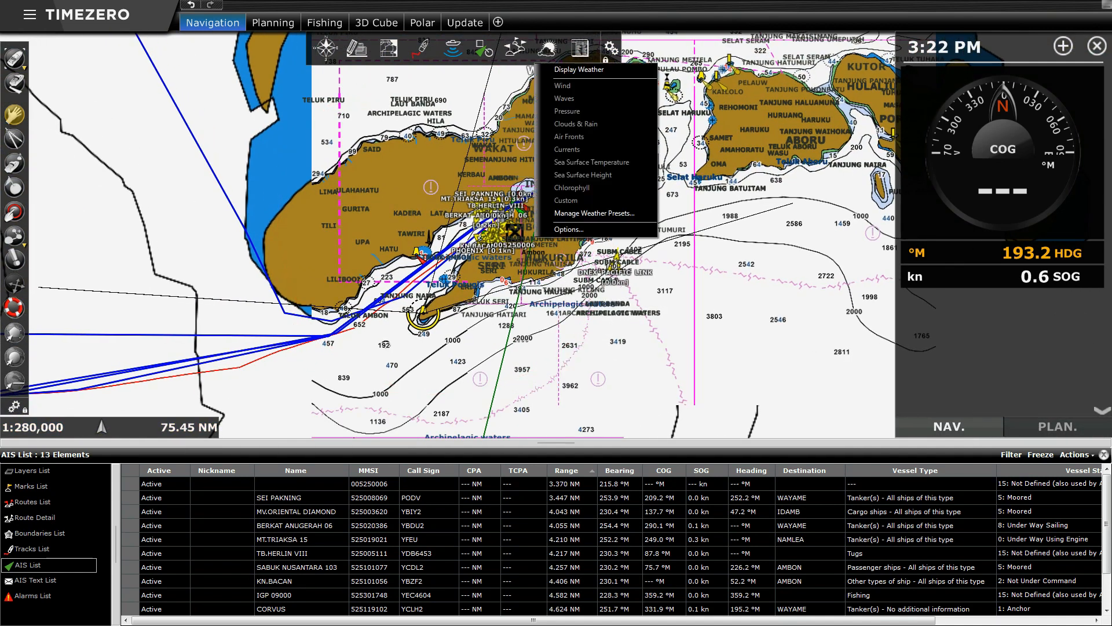
pyautogui.click(515, 48)
pyautogui.click(515, 48)
pyautogui.click(547, 48)
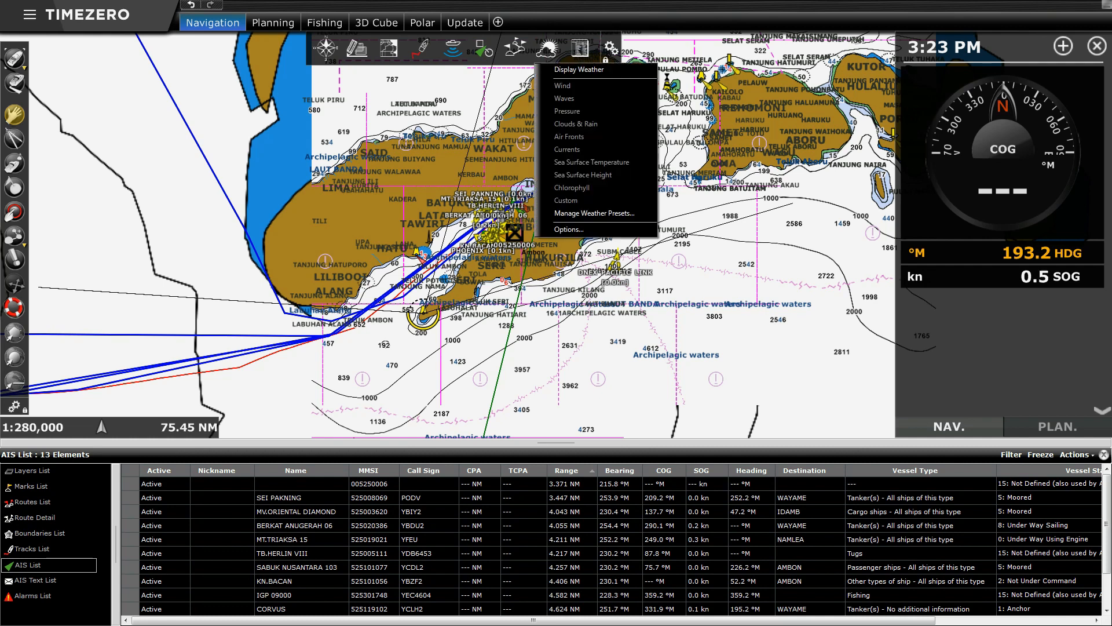
pyautogui.click(579, 70)
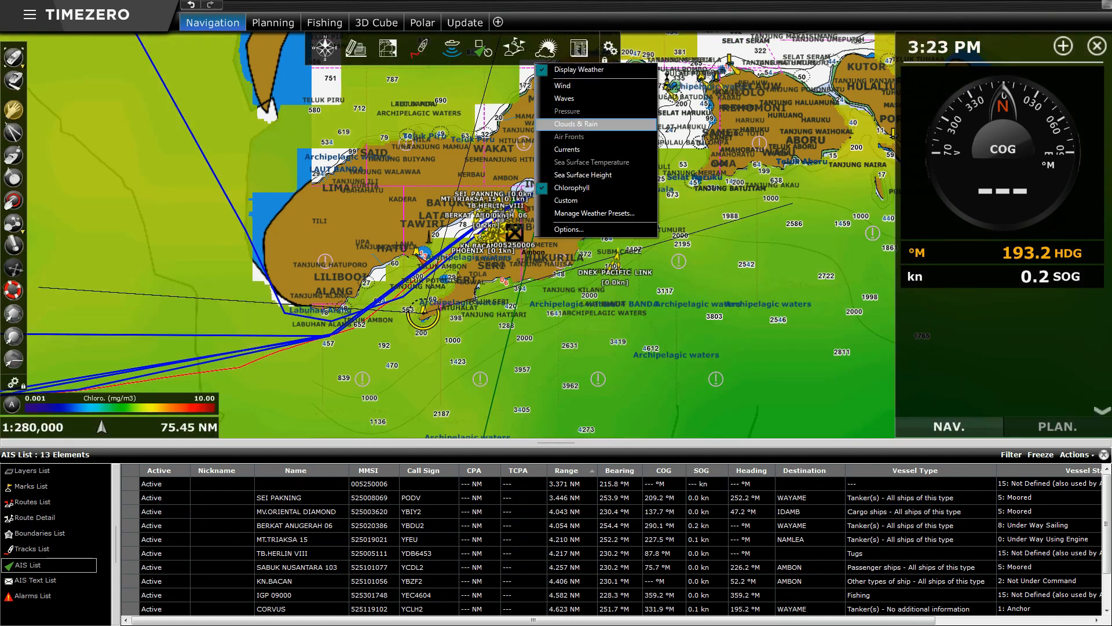
pyautogui.click(562, 85)
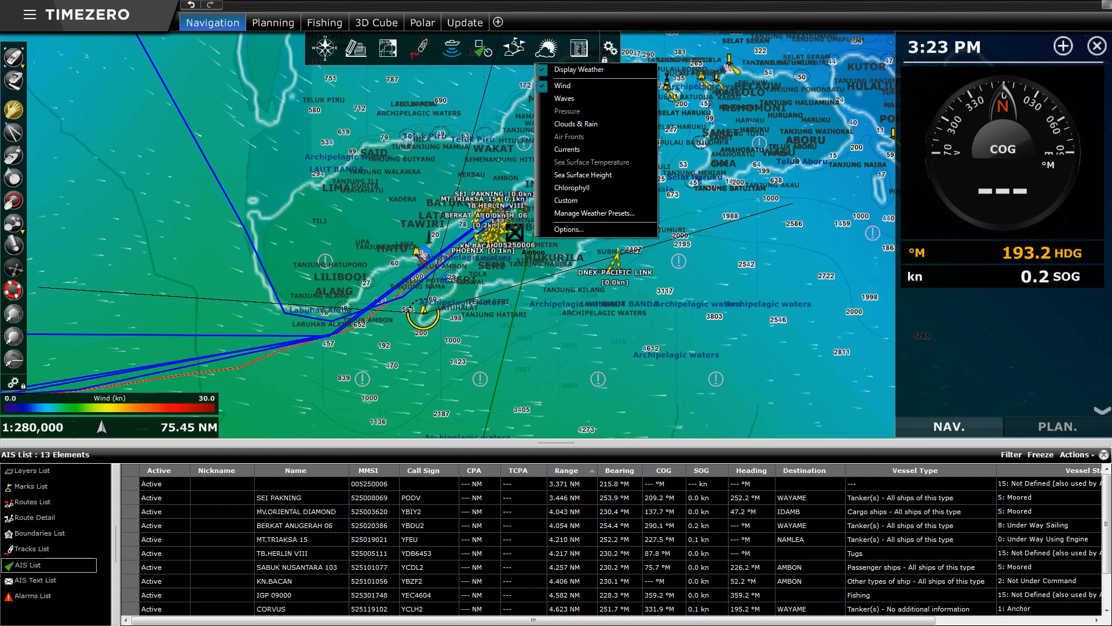
pyautogui.press('Escape')
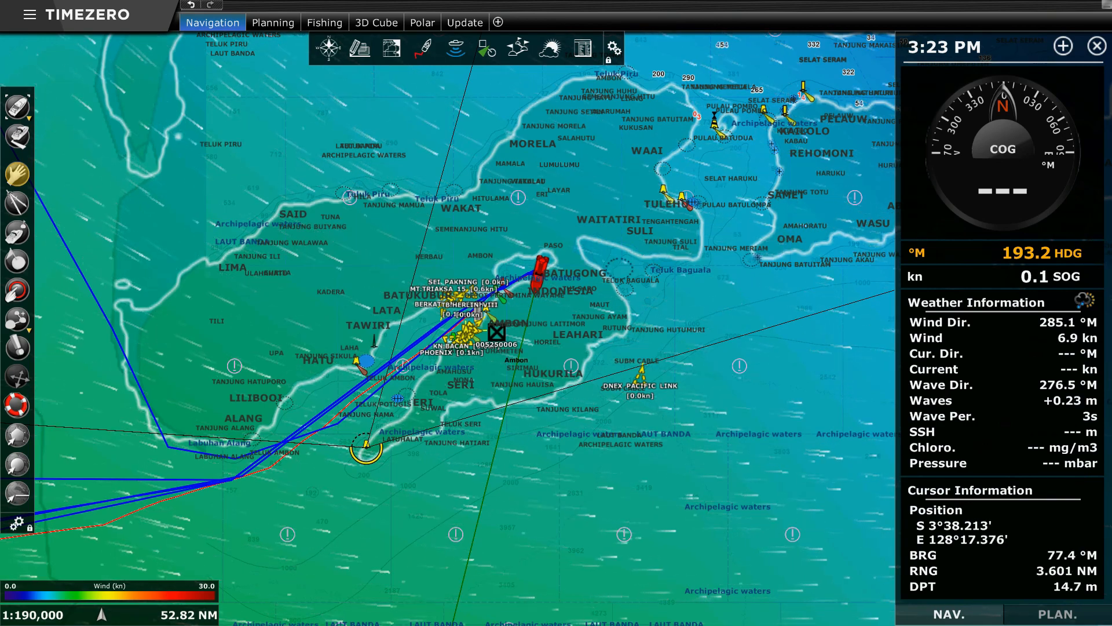
pyautogui.rightClick(579, 234)
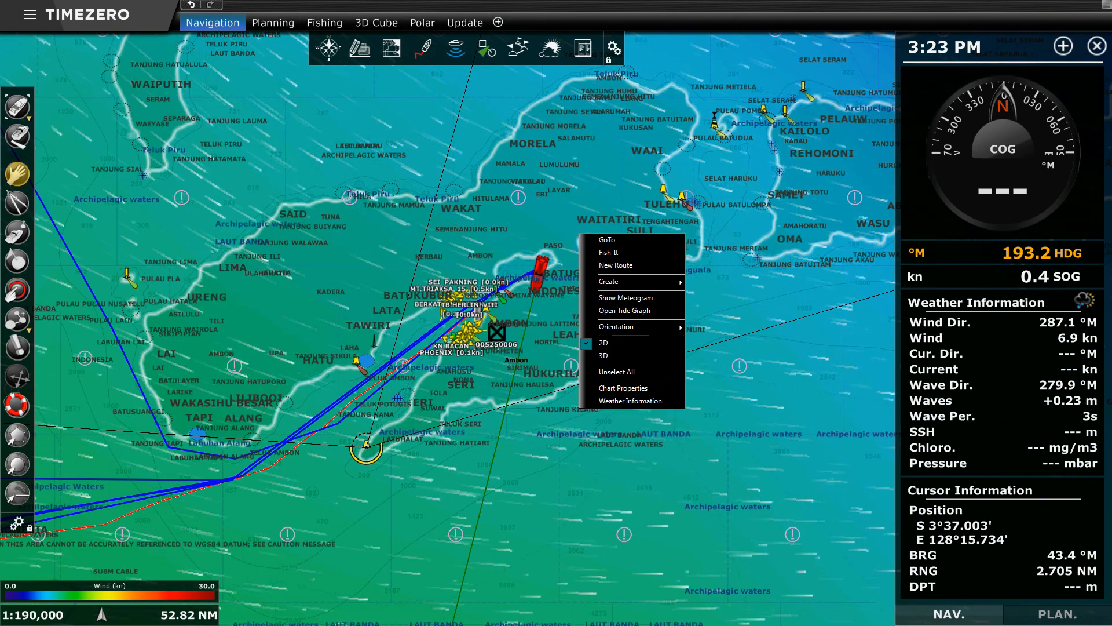
pyautogui.click(549, 48)
pyautogui.click(582, 69)
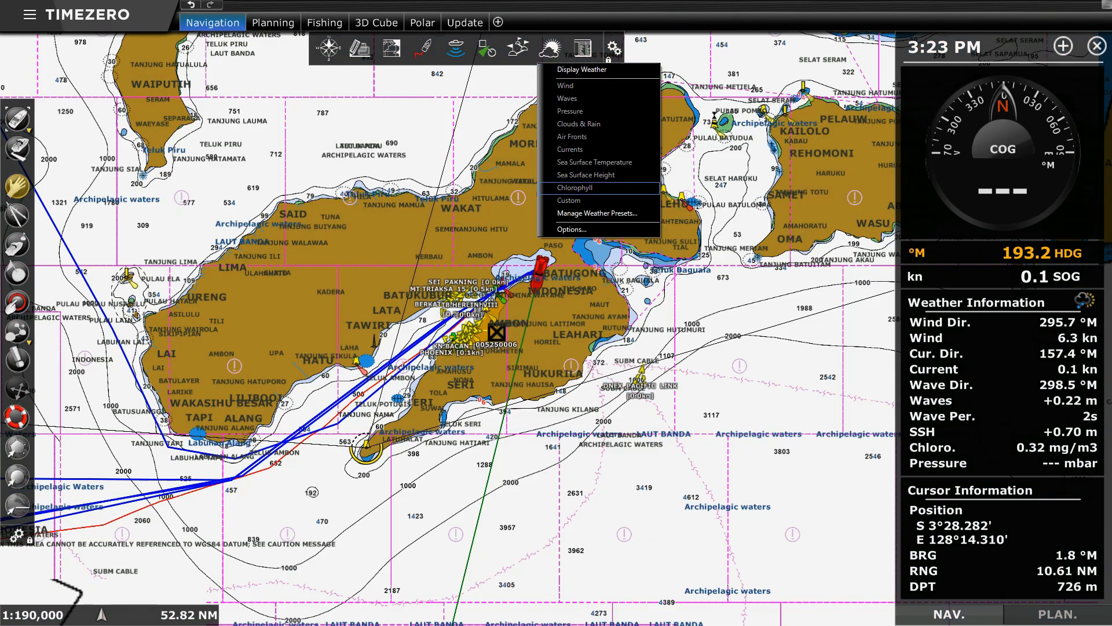
# Step: Open the tide graph for the Ambon station, examine its high and low water forecast, and close it
pyautogui.rightClick(565, 281)
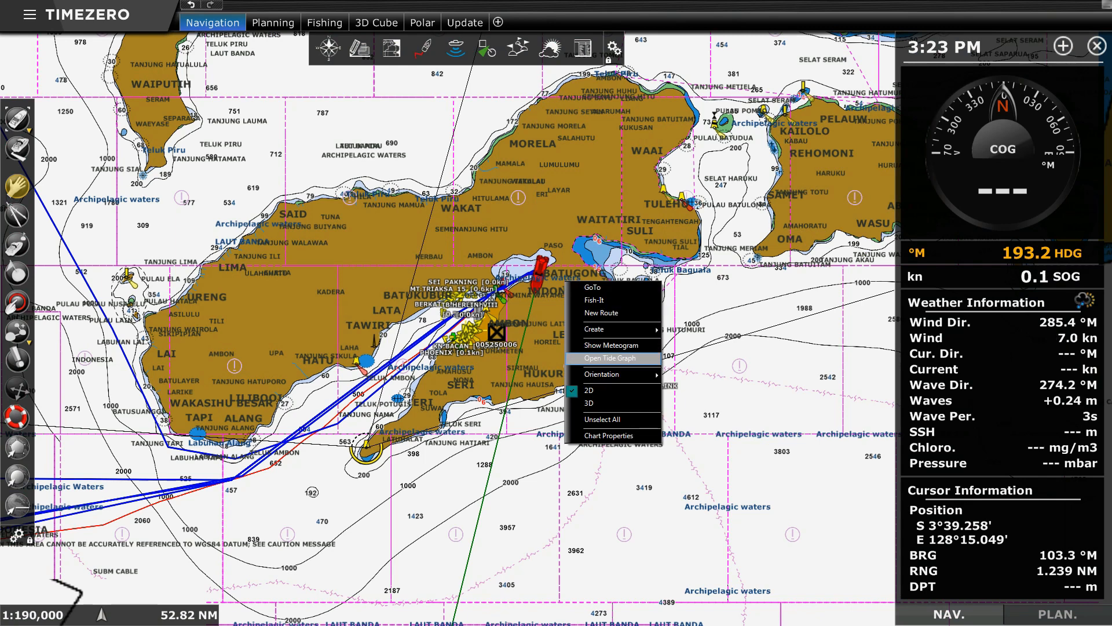
pyautogui.click(610, 358)
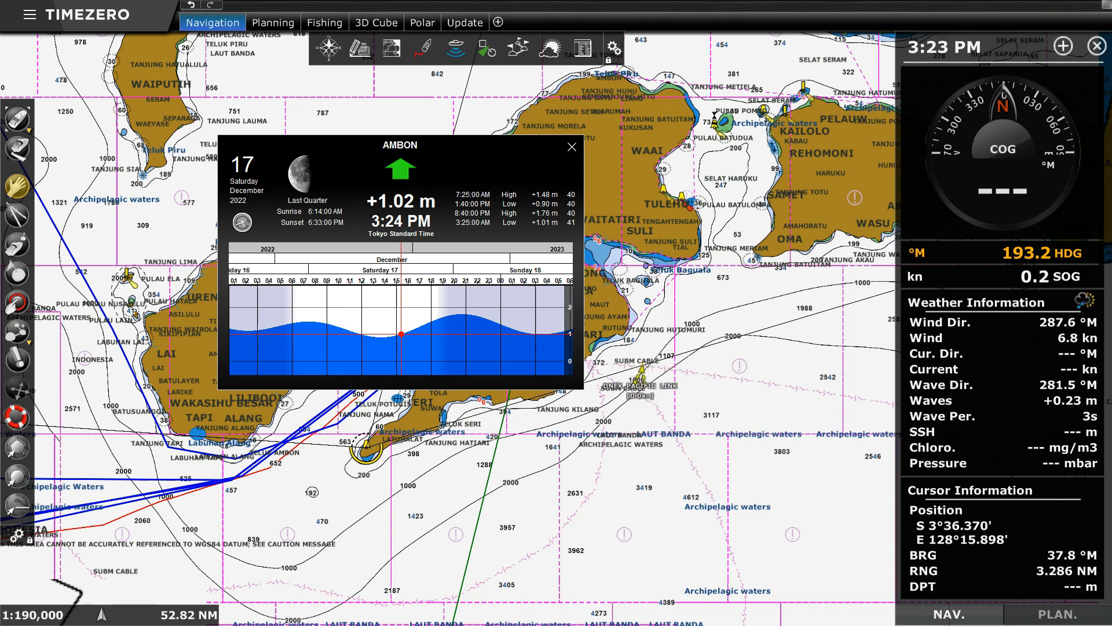
pyautogui.click(572, 146)
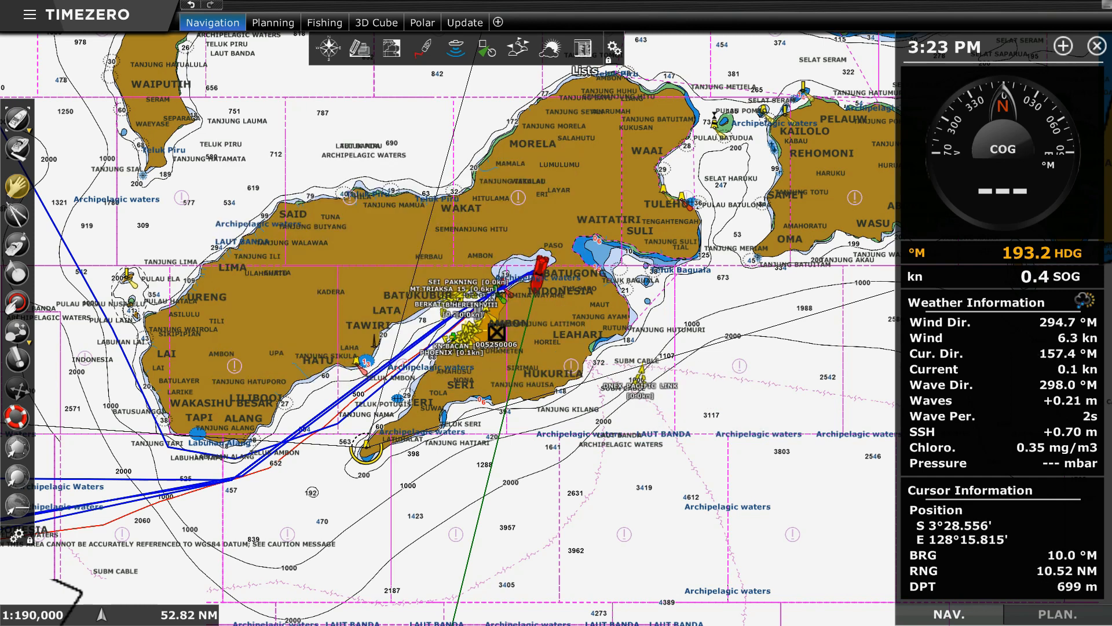
# Step: Close the navigation data display beside the chart so the chart uses the full width
pyautogui.click(582, 49)
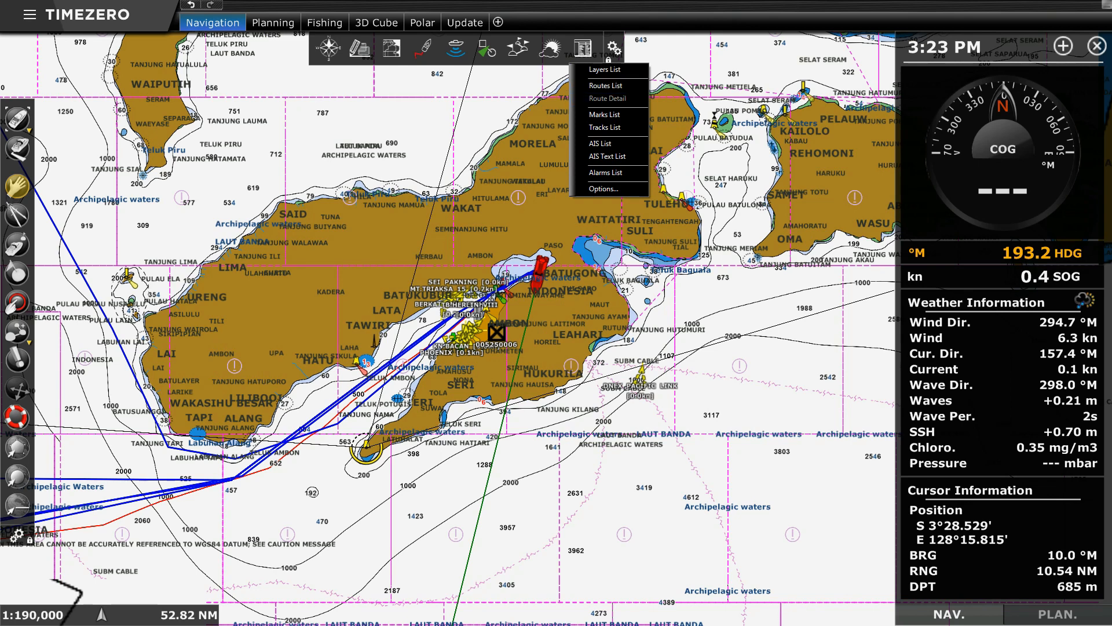
pyautogui.click(728, 118)
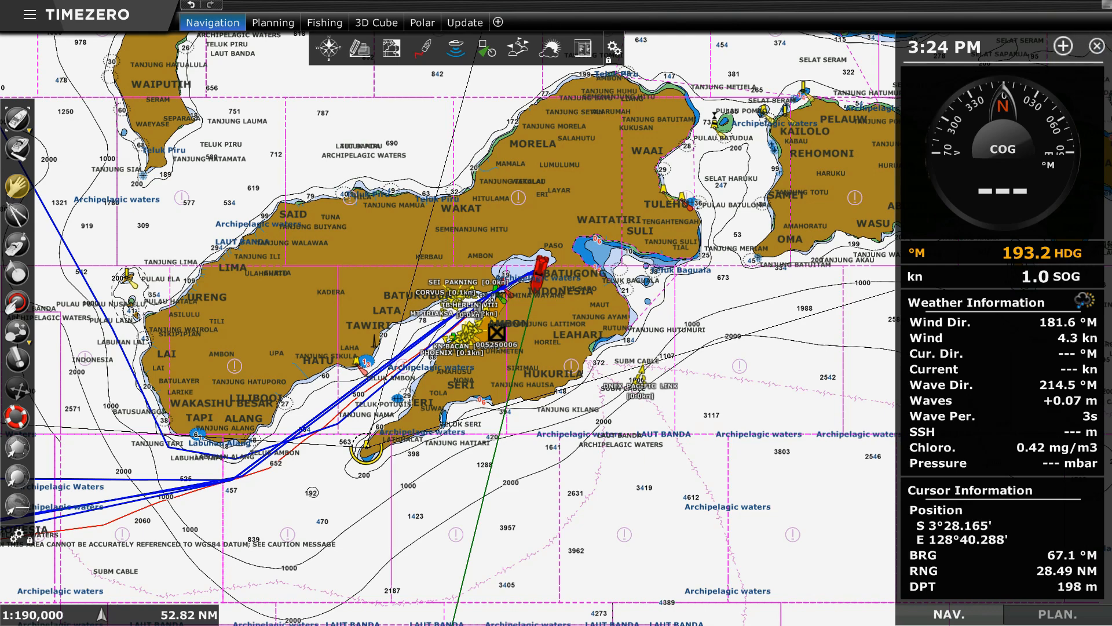
pyautogui.click(1096, 46)
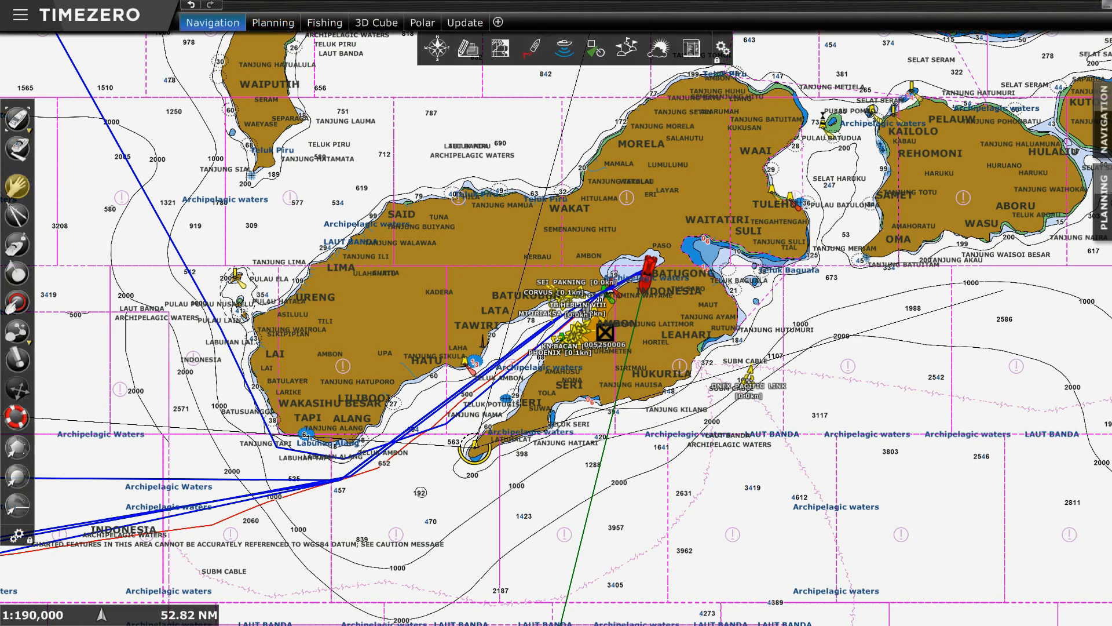
# Step: Switch the display to Night colours and enlarge the chart at the Ambon bay entrance to 1:21,000
pyautogui.click(437, 48)
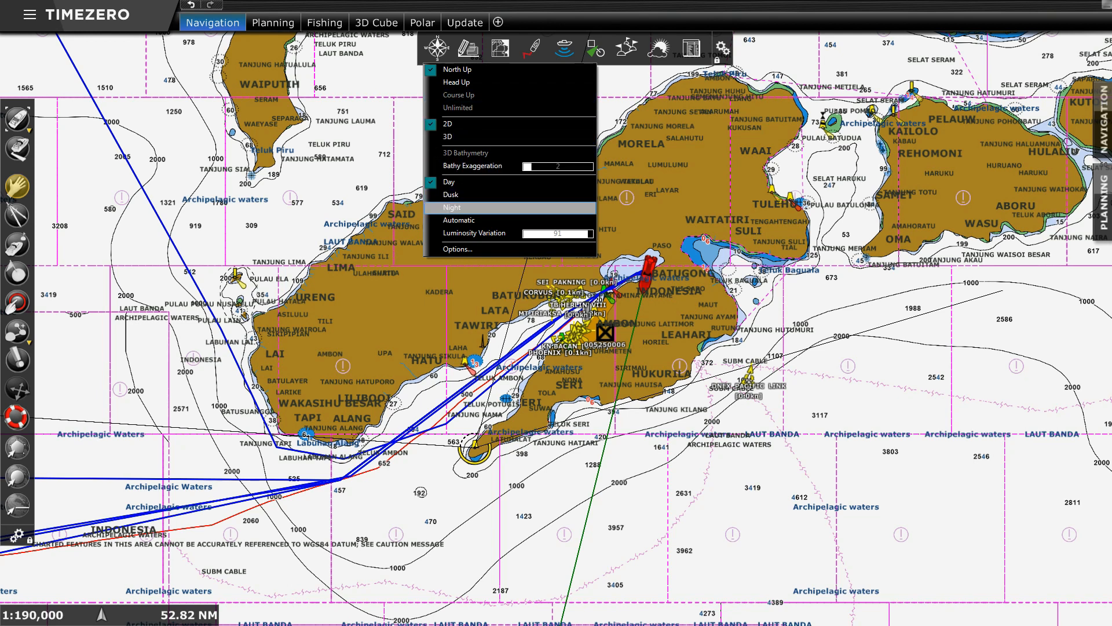
pyautogui.click(452, 208)
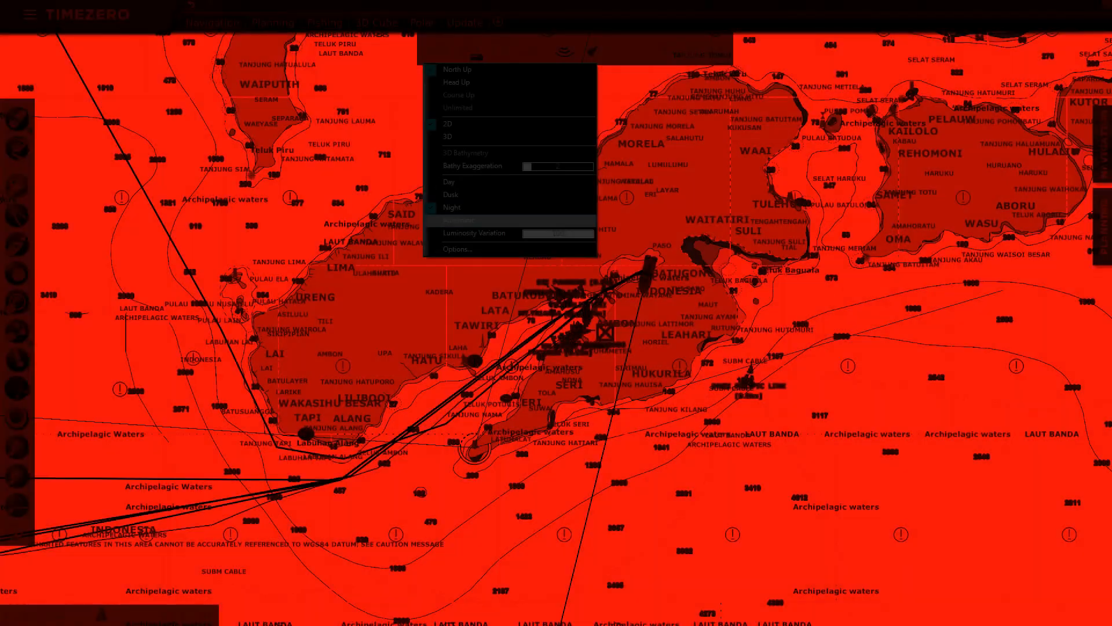
pyautogui.rightClick(649, 244)
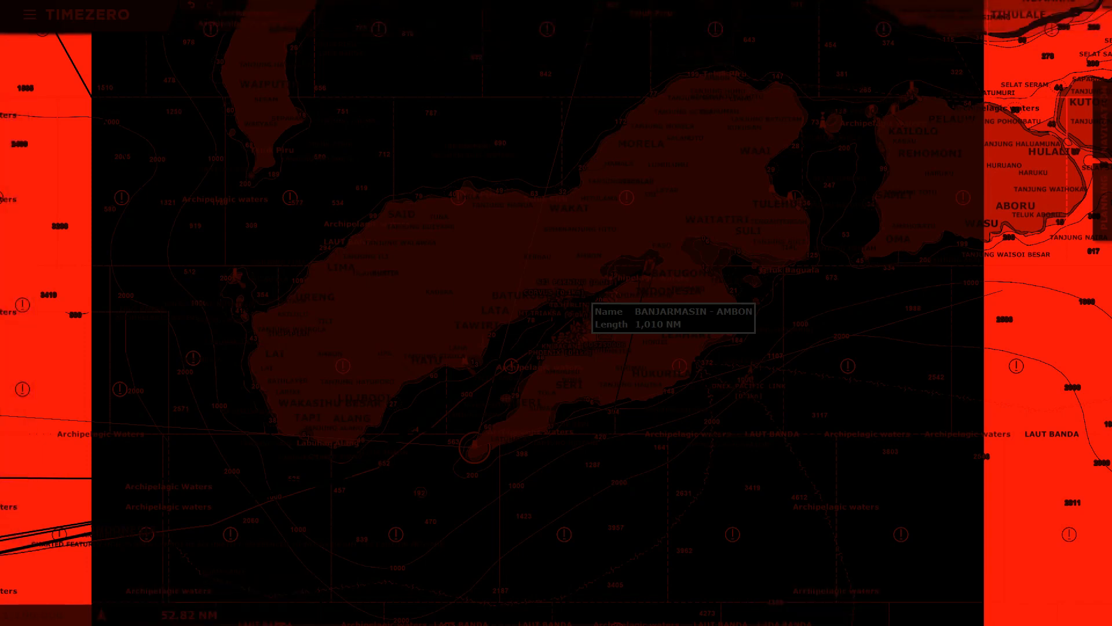
pyautogui.scroll(3, 612, 291)
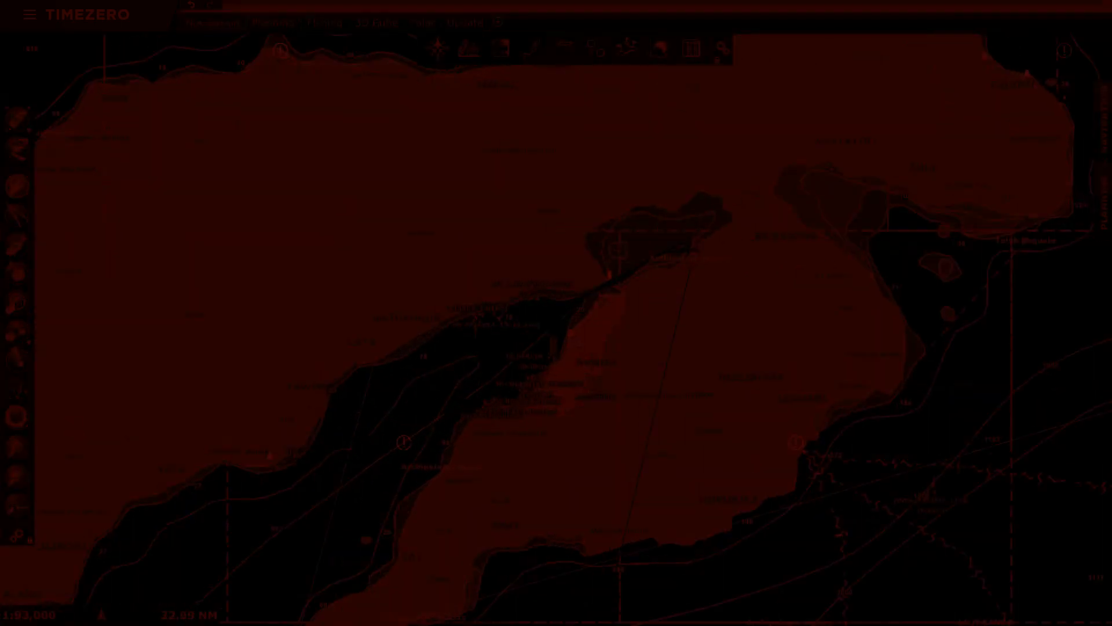
pyautogui.scroll(4, 605, 278)
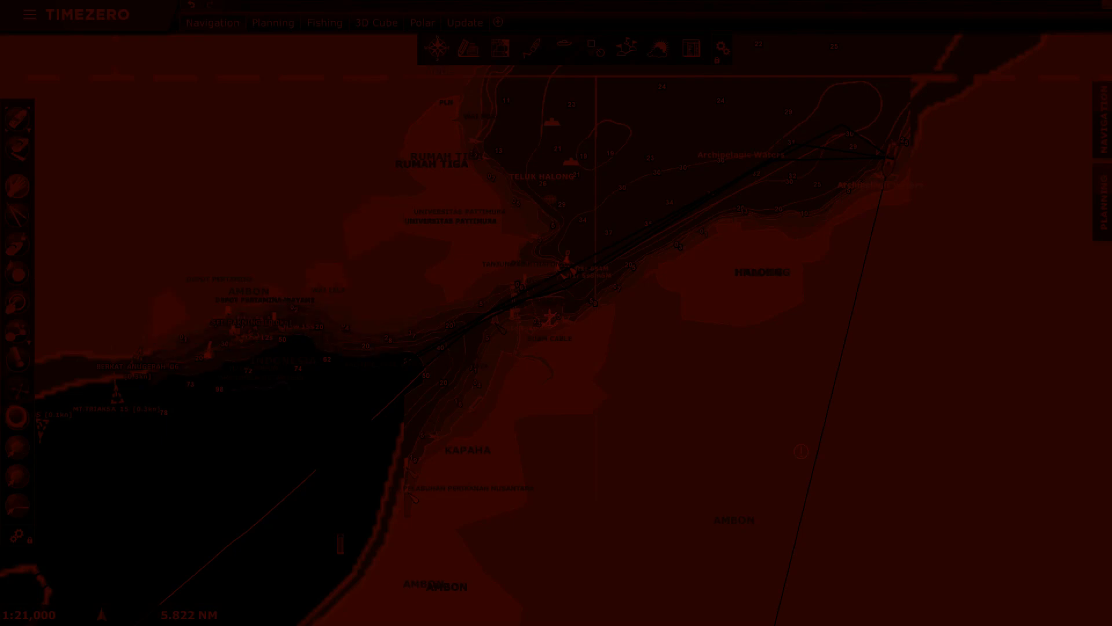
# Step: Return the display to Day colours with the Ambon bay entrance in view
pyautogui.click(437, 48)
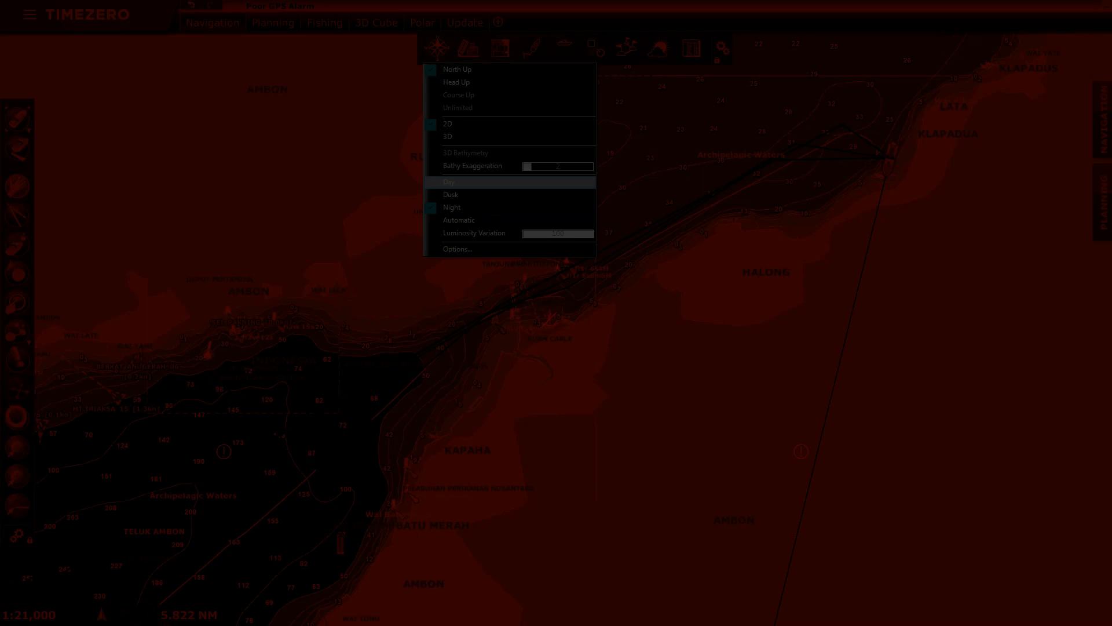
pyautogui.click(458, 182)
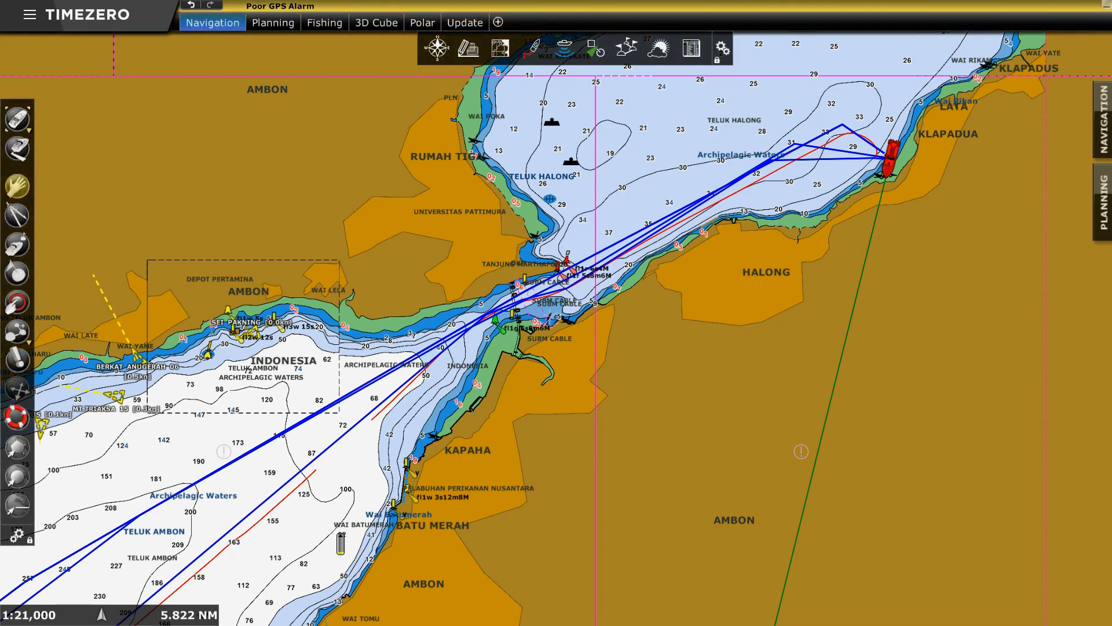
pyautogui.moveTo(556, 312); pyautogui.dragTo(555, 344)
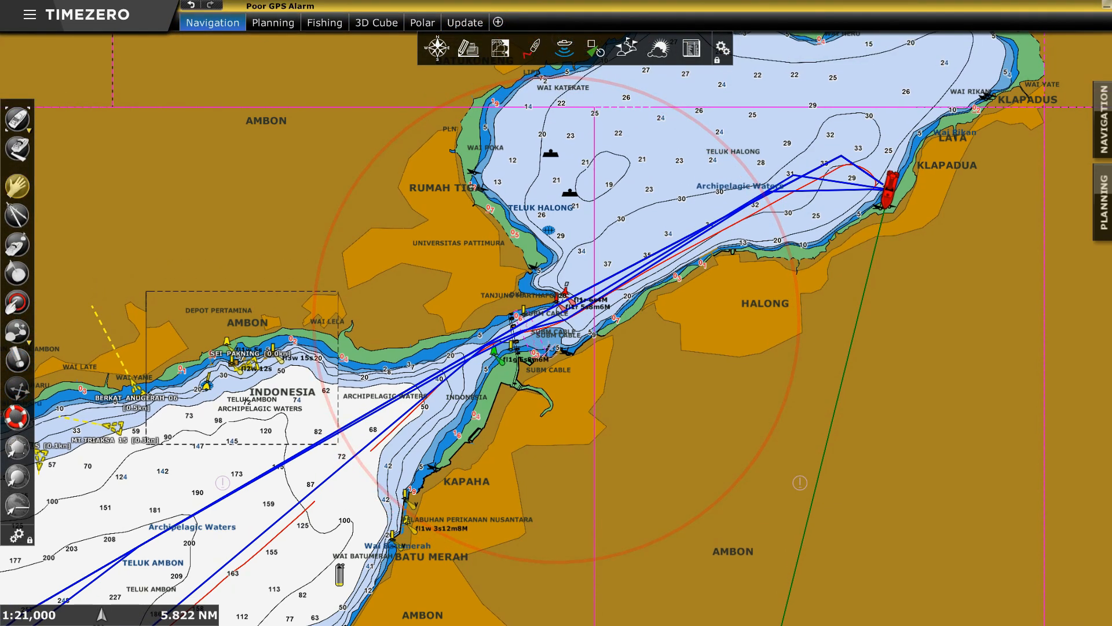
# Step: Look over the chart around Ambon Island, the Planning workspace with its ocean current overlay, and the Fishing workspace with its depth scale
pyautogui.scroll(-3, 721, 265)
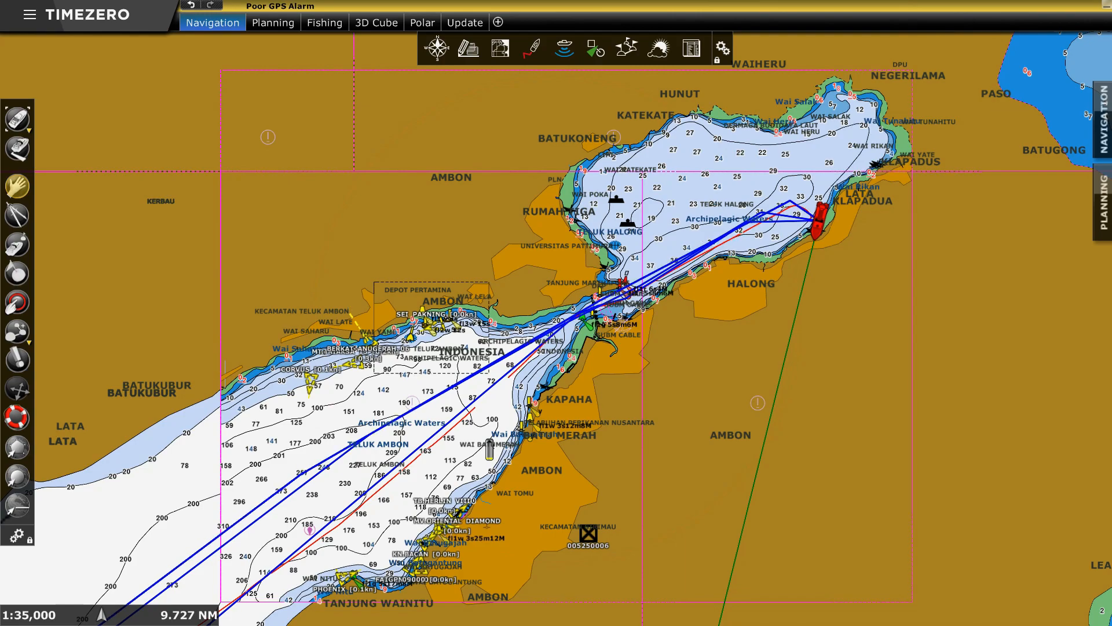
pyautogui.scroll(-2, 608, 345)
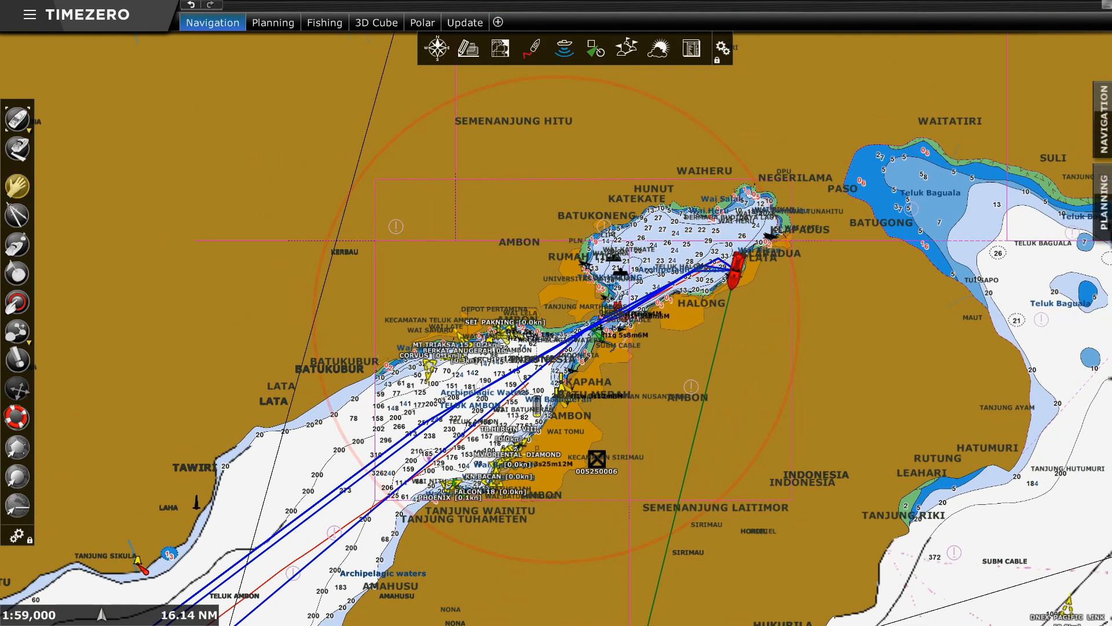
pyautogui.scroll(-3, 677, 283)
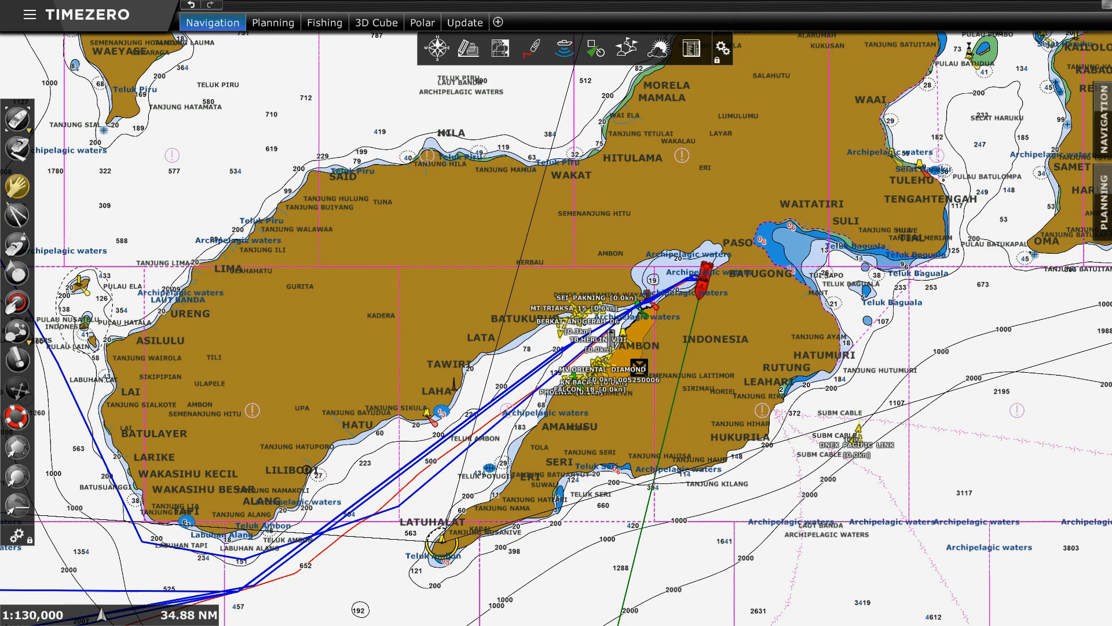
pyautogui.click(273, 23)
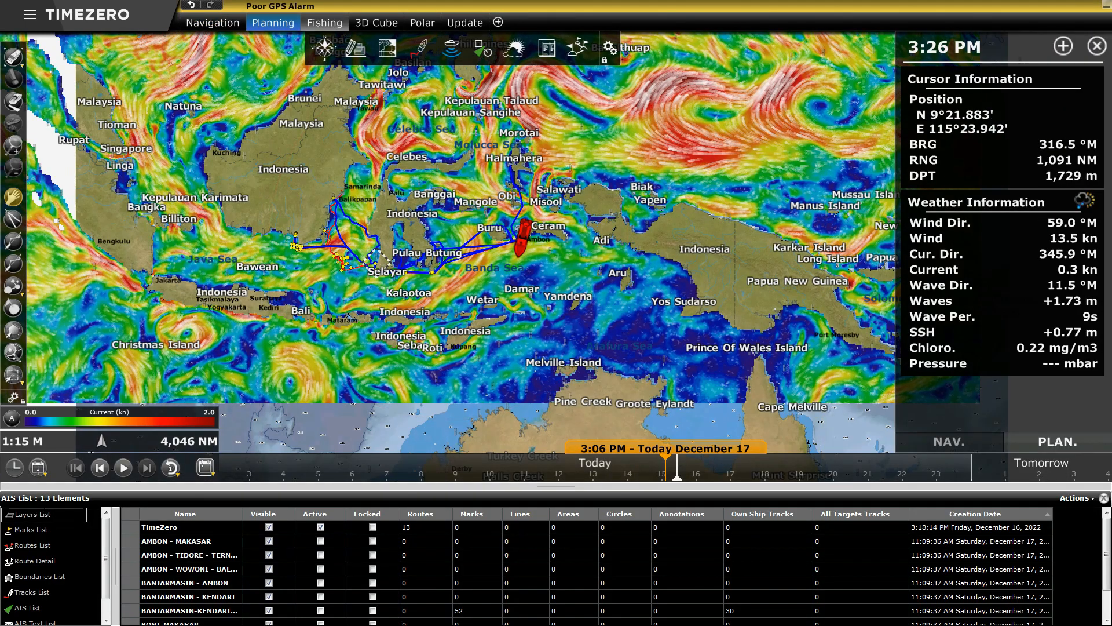
pyautogui.click(324, 23)
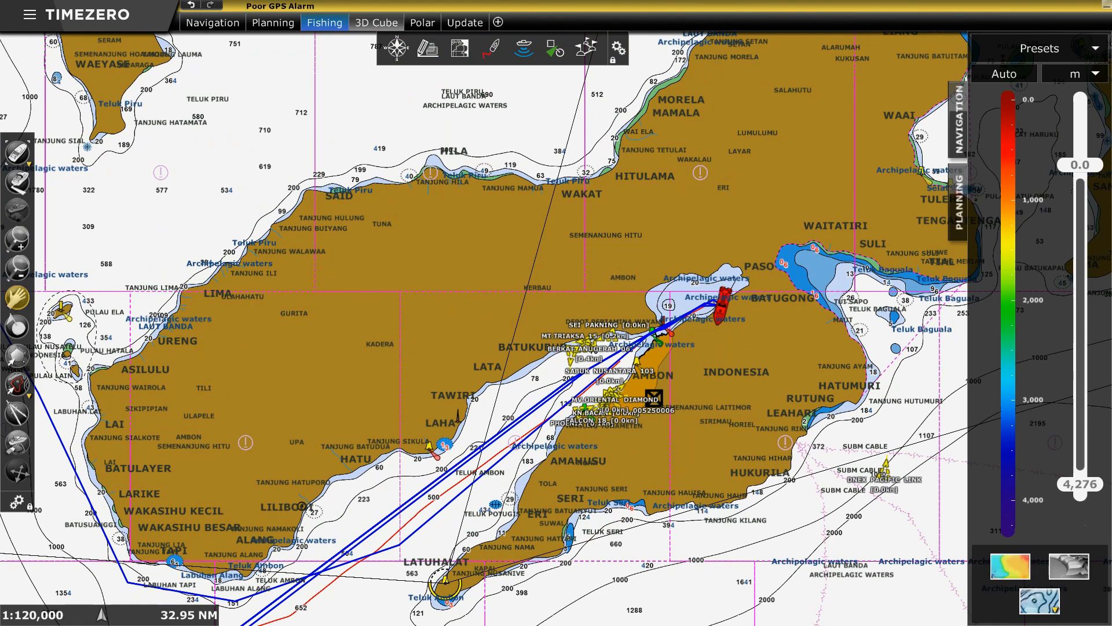
# Step: Open the 3D Cube workspace, centre it on own ship, and tilt the seabed model to an oblique view
pyautogui.click(376, 23)
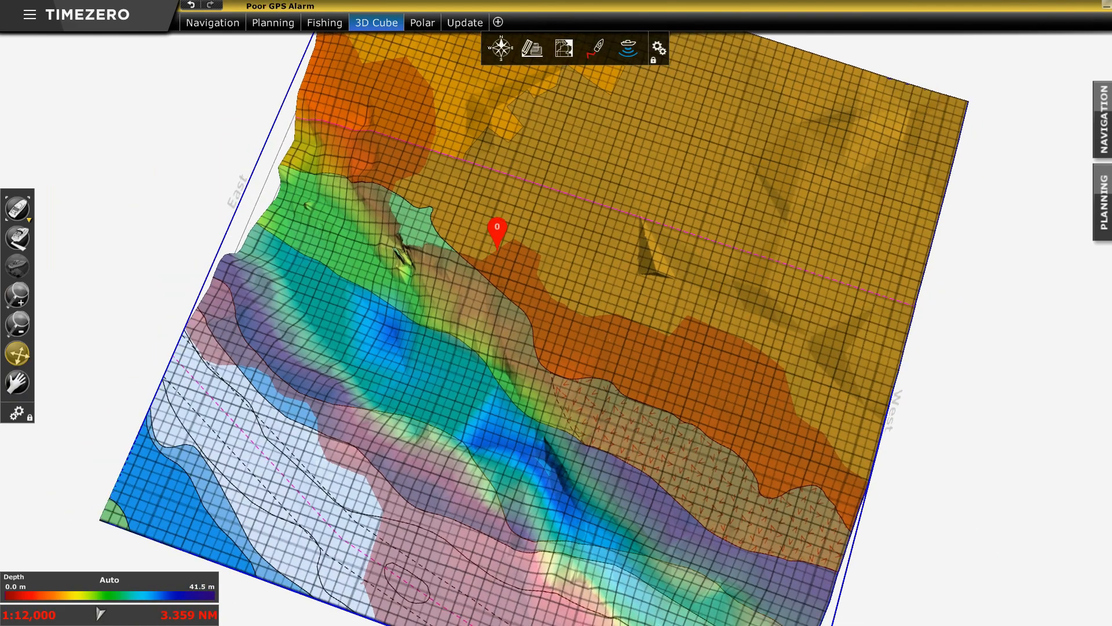
pyautogui.click(17, 208)
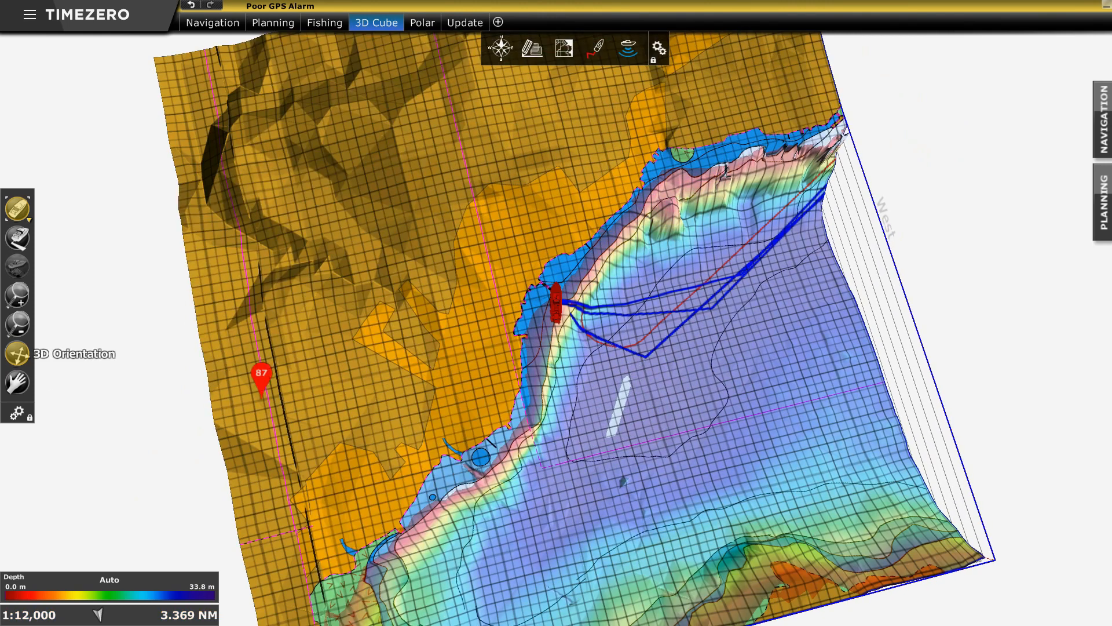
pyautogui.click(18, 354)
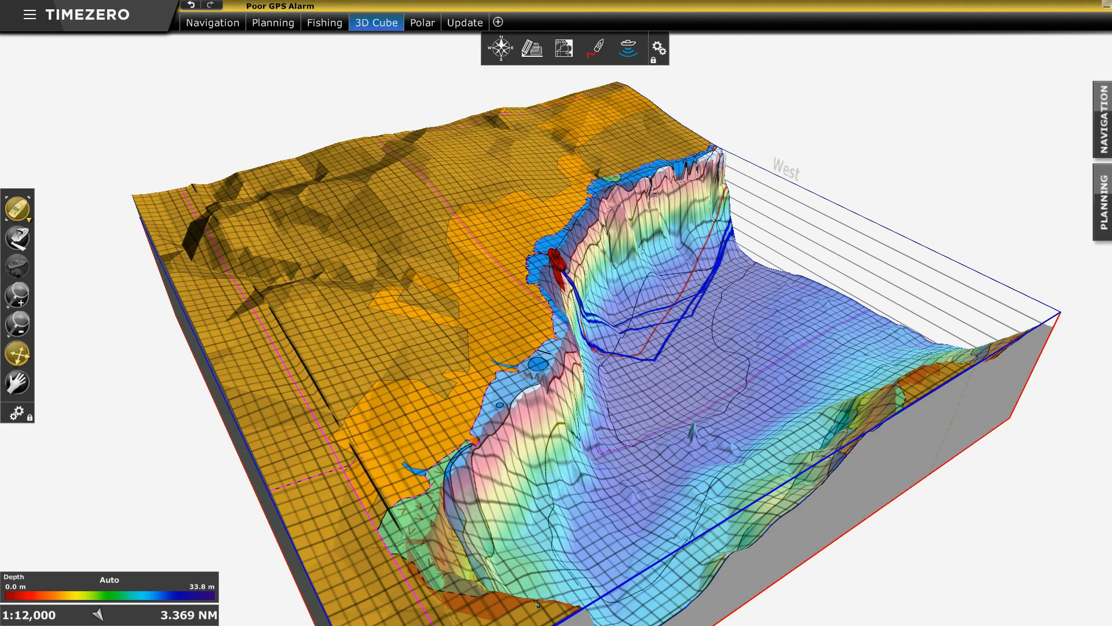
# Step: Open the Polar workspace and examine its Wind Polar and SailSet tables
pyautogui.click(422, 22)
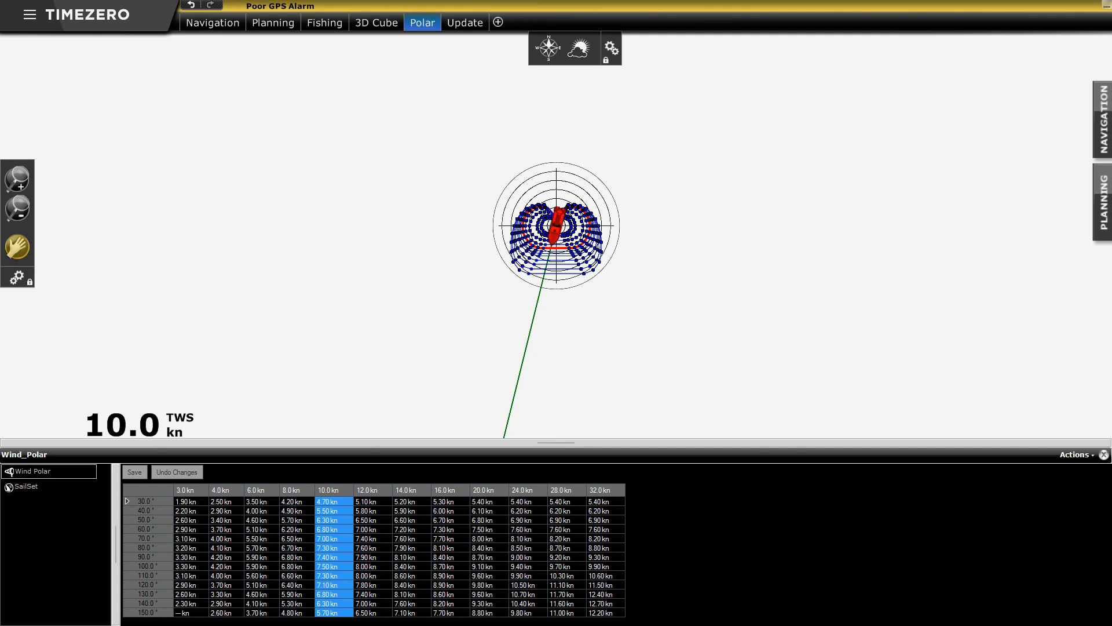
pyautogui.click(9, 487)
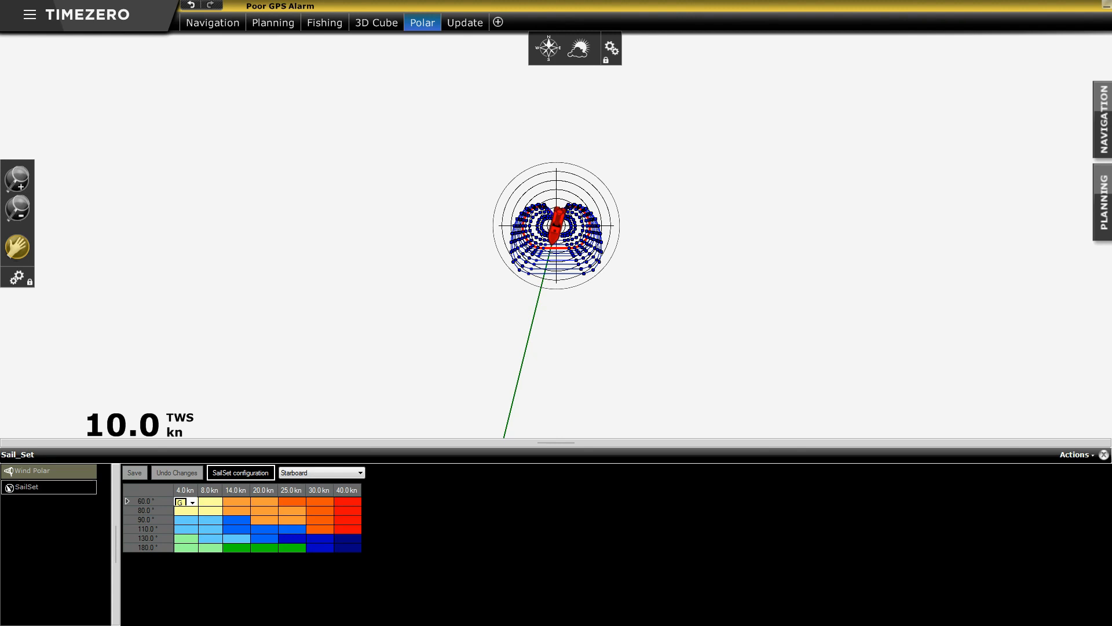
pyautogui.click(8, 470)
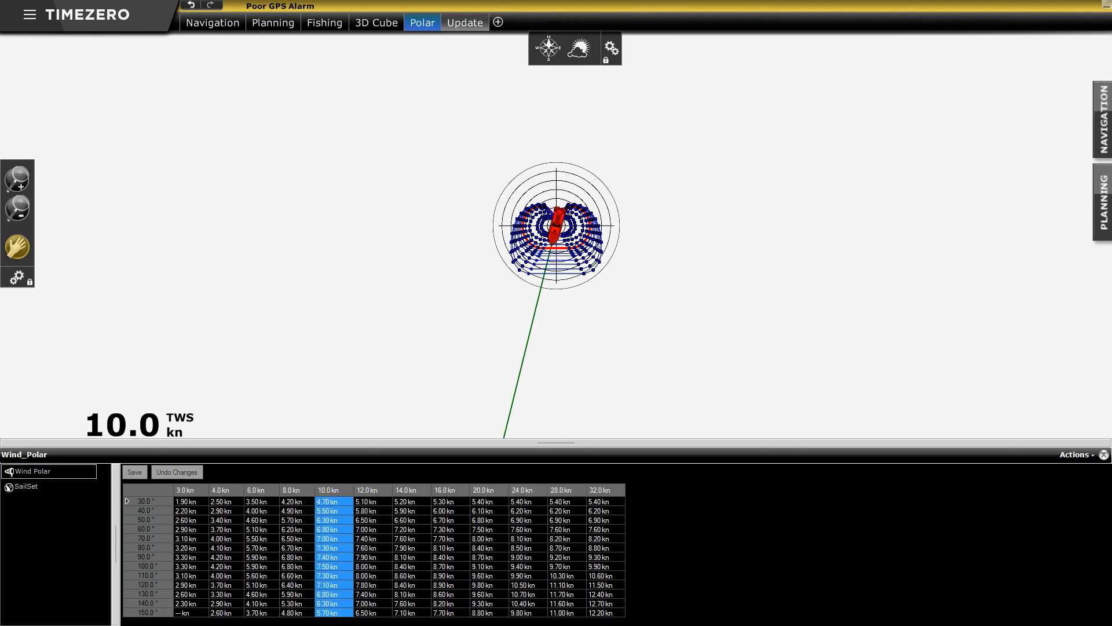
# Step: Examine the Update workspace's weather download options and the new workspace configuration, cancelling without creating a workspace
pyautogui.click(465, 22)
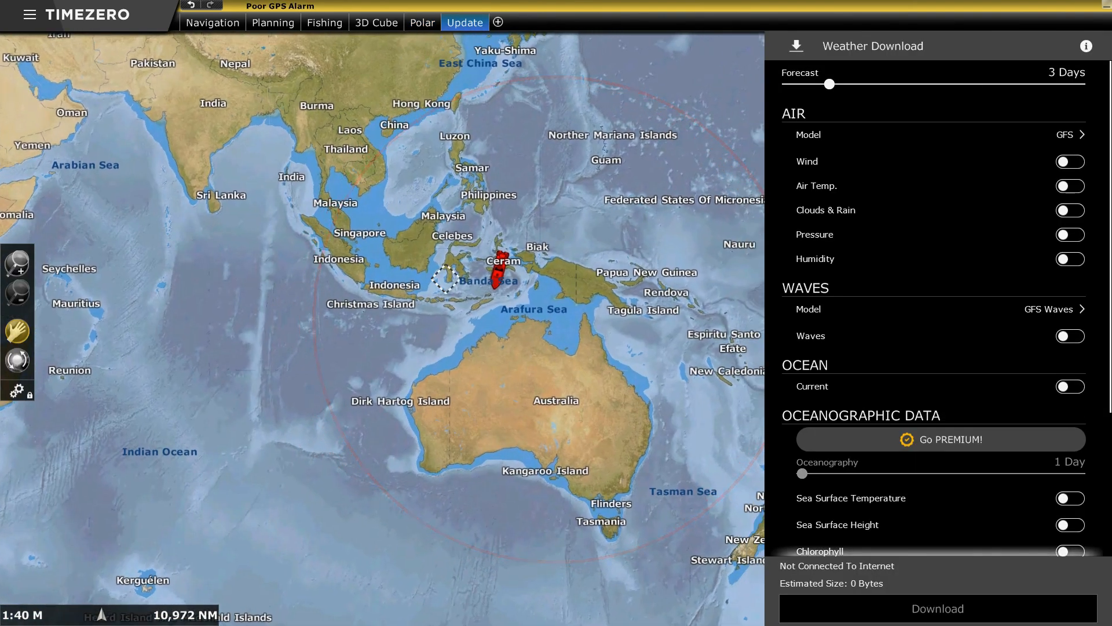
pyautogui.click(497, 22)
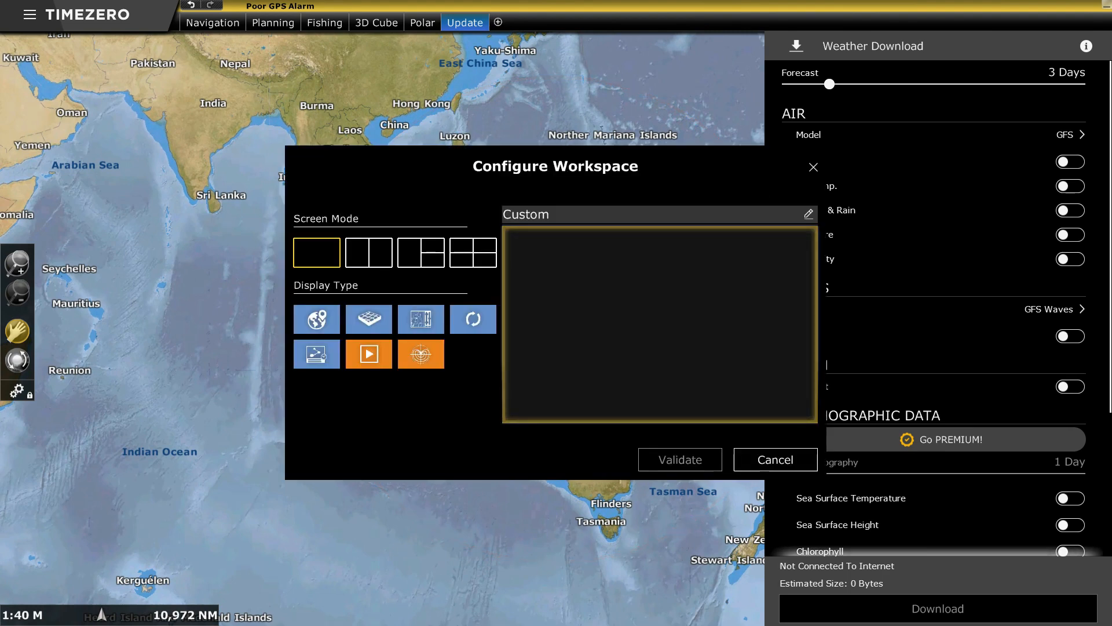
pyautogui.click(775, 459)
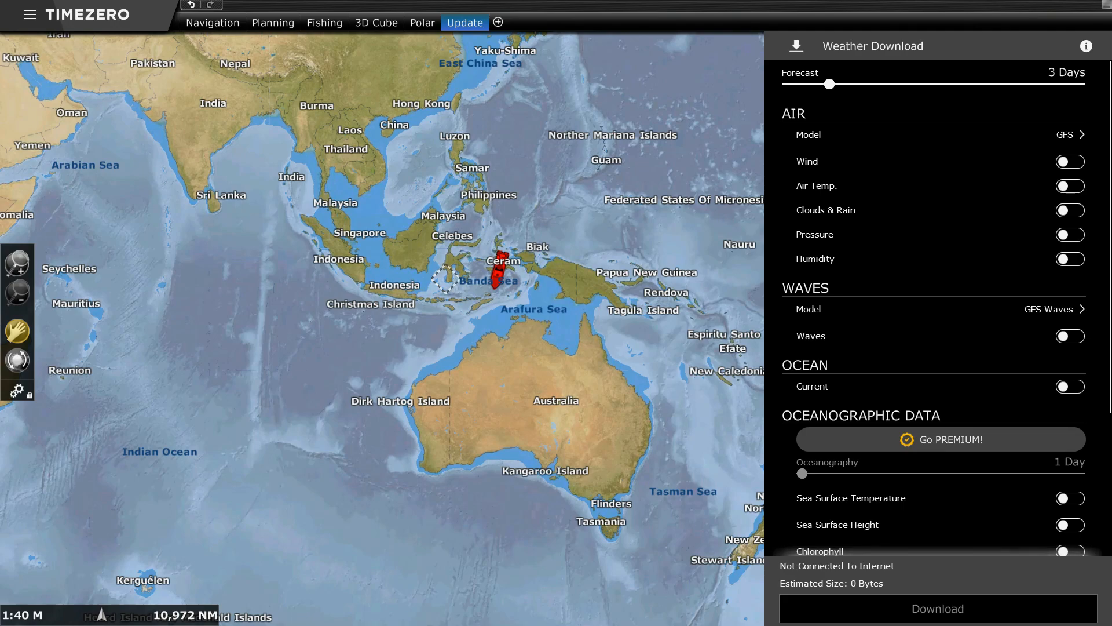
pyautogui.scroll(5, 497, 313)
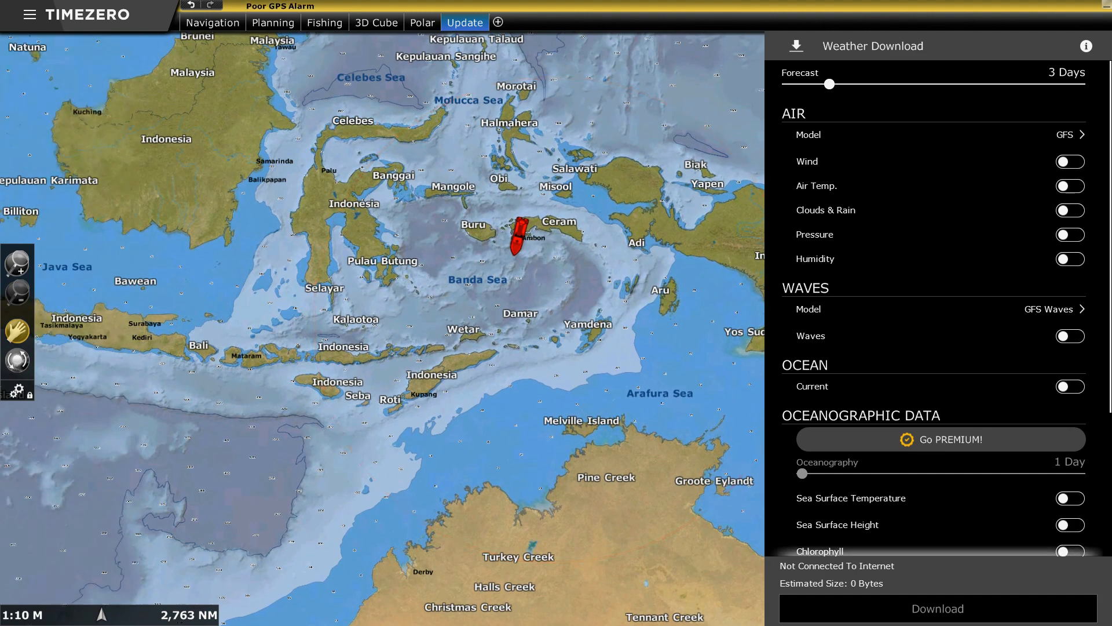
pyautogui.moveTo(498, 313); pyautogui.dragTo(518, 323)
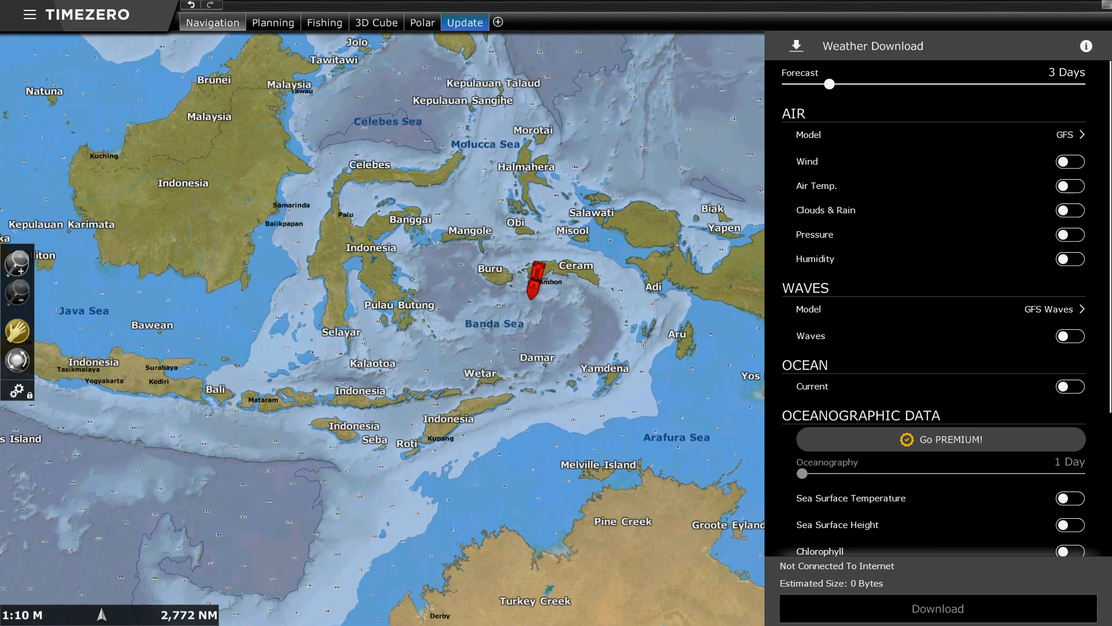
# Step: Return to the Navigation workspace at 1:350,000 and show the AIS details of the vessel DNEX PACIFIC LINK southeast of Ambon
pyautogui.click(212, 22)
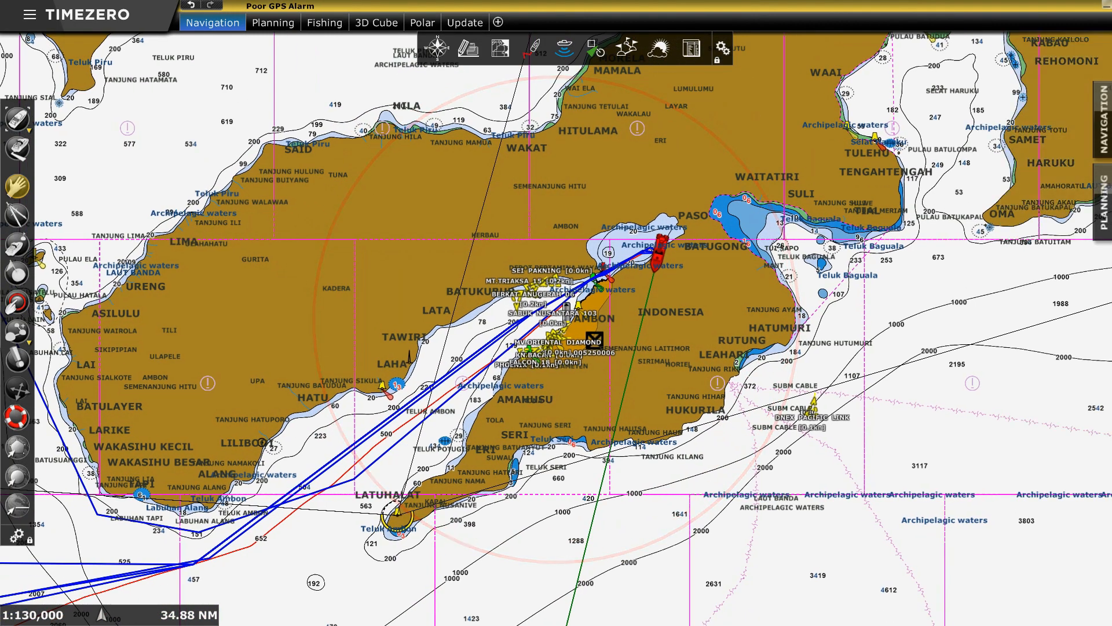
pyautogui.scroll(-5, 559, 194)
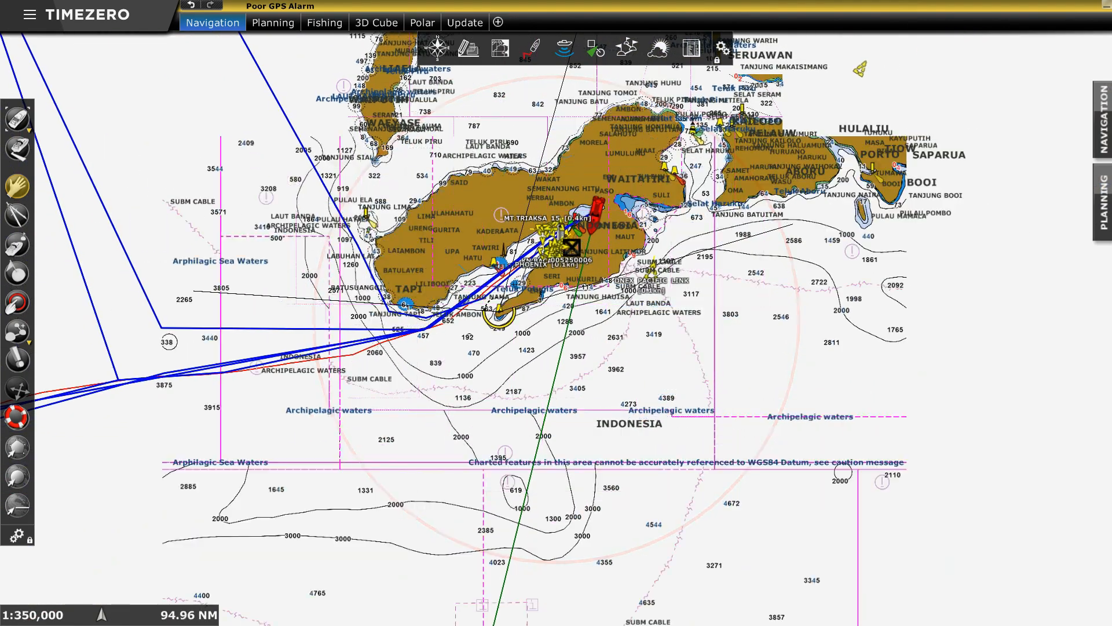
pyautogui.moveTo(559, 194); pyautogui.dragTo(497, 291)
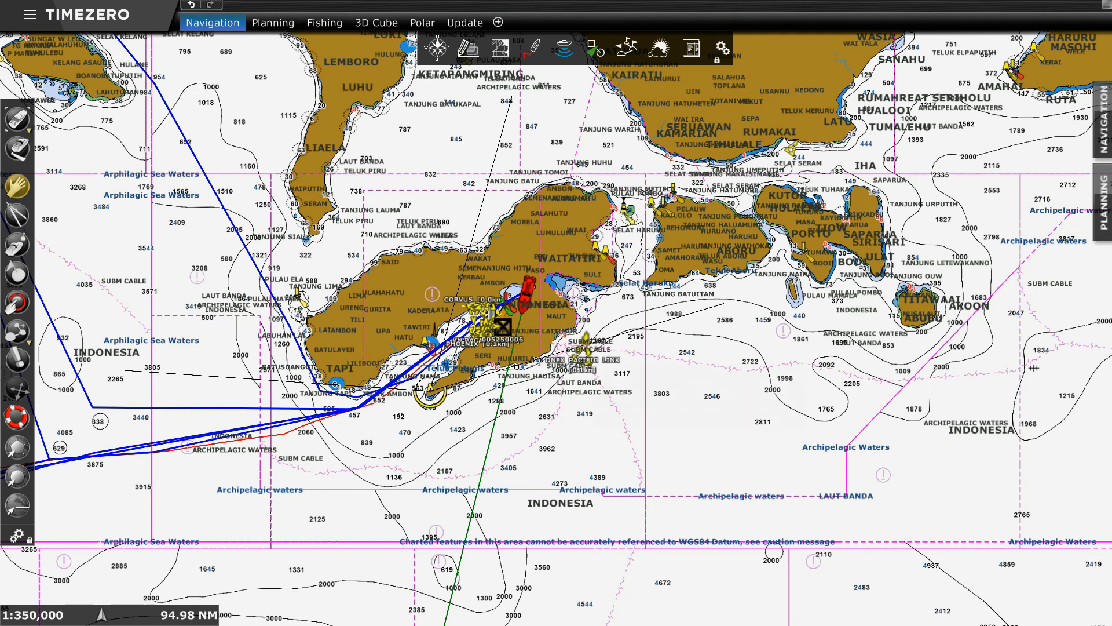
pyautogui.moveTo(583, 353)
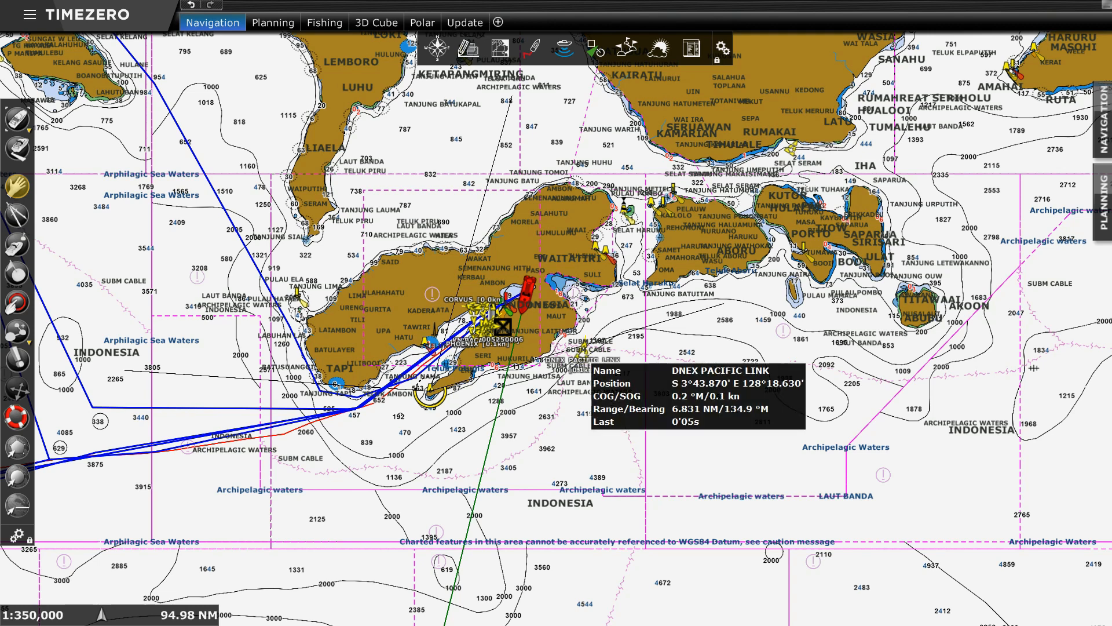